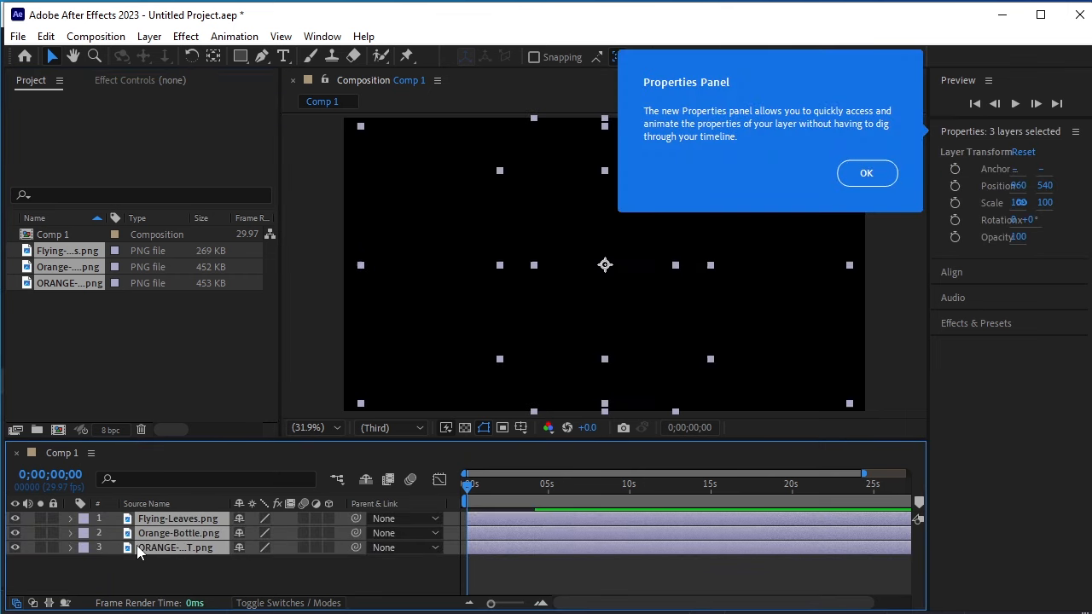
- Rotate the Orange-Bottle layer to -20° and shift it up to a position of about 957, 495
click(866, 174)
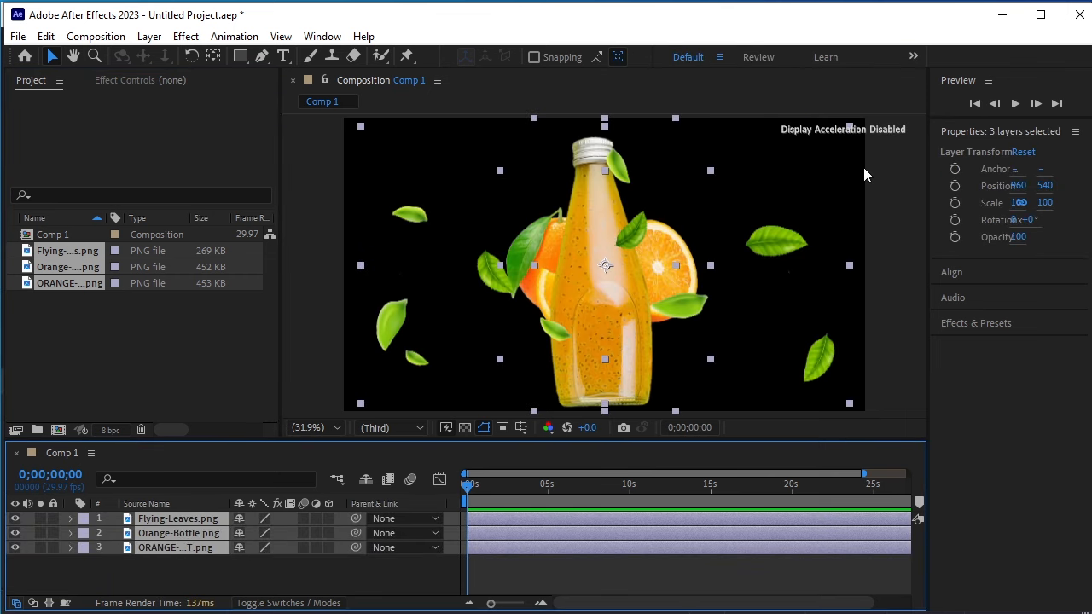
click(254, 567)
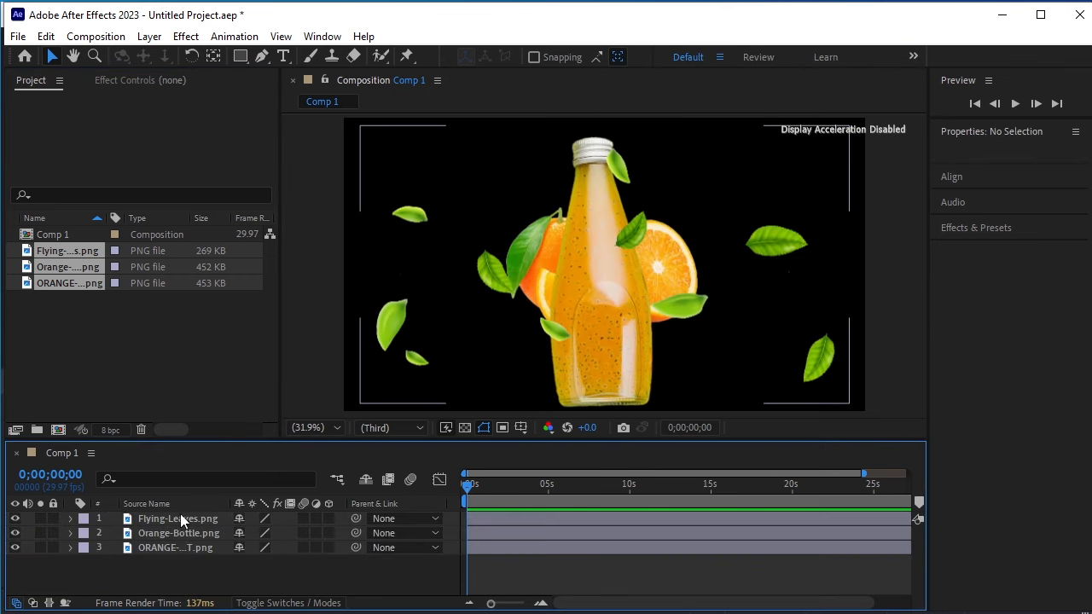
click(620, 303)
click(187, 534)
key(r)
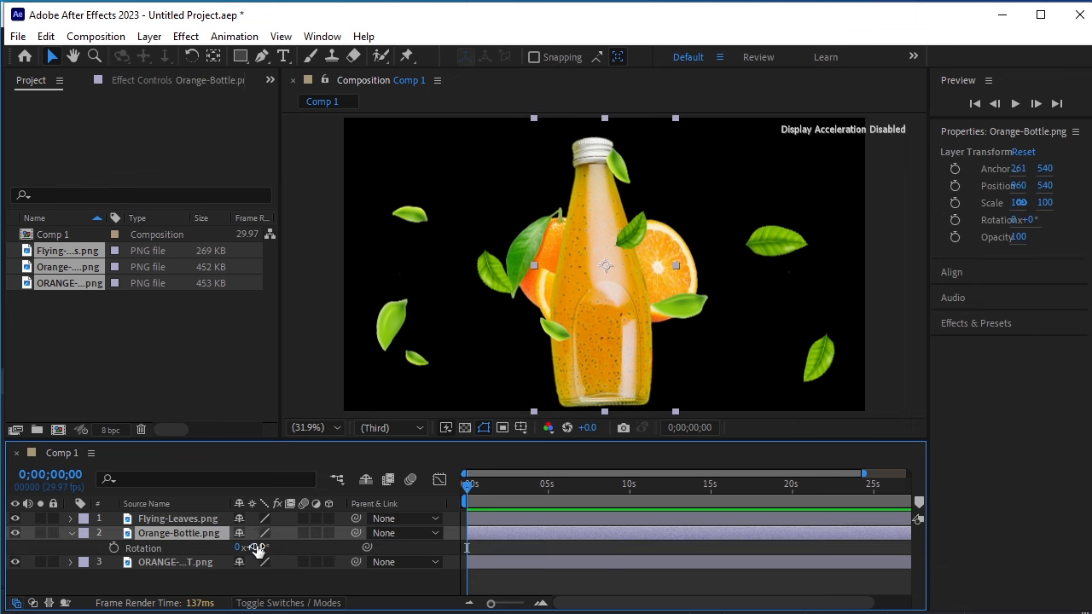
drag(256, 547, 254, 552)
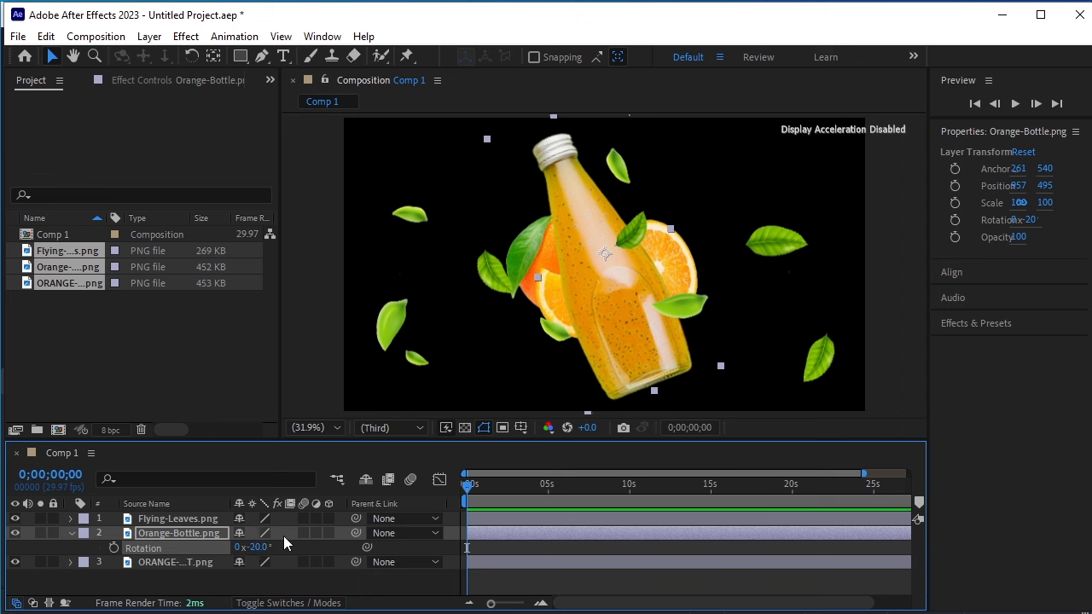
click(72, 533)
- Move the Flying-Leaves layer to the bottom of the layer stack and scale it to 89%
click(175, 518)
drag(180, 521, 177, 564)
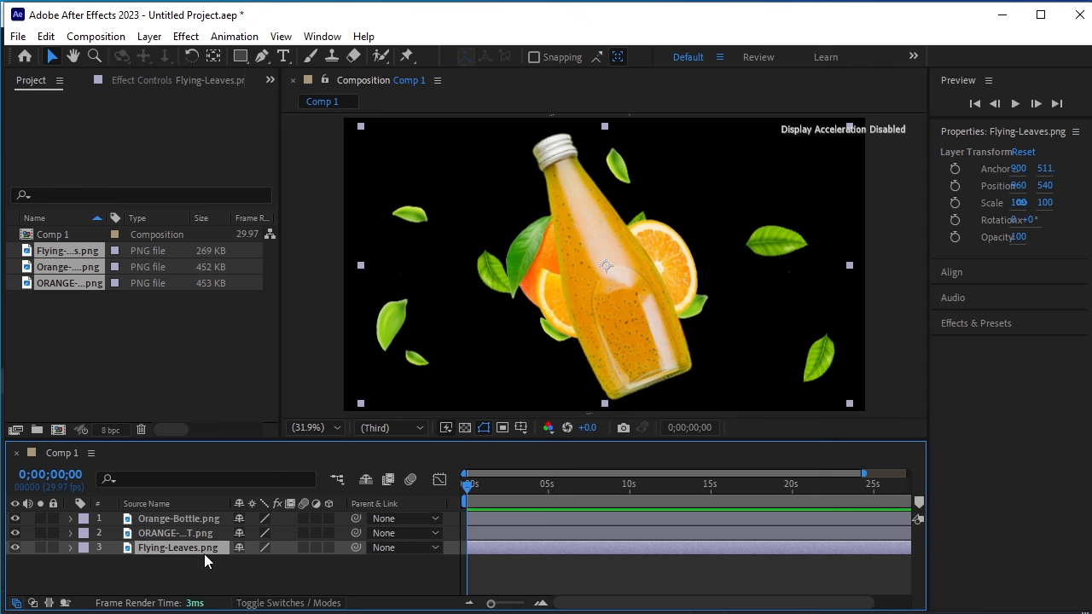
key(s)
drag(284, 565, 275, 566)
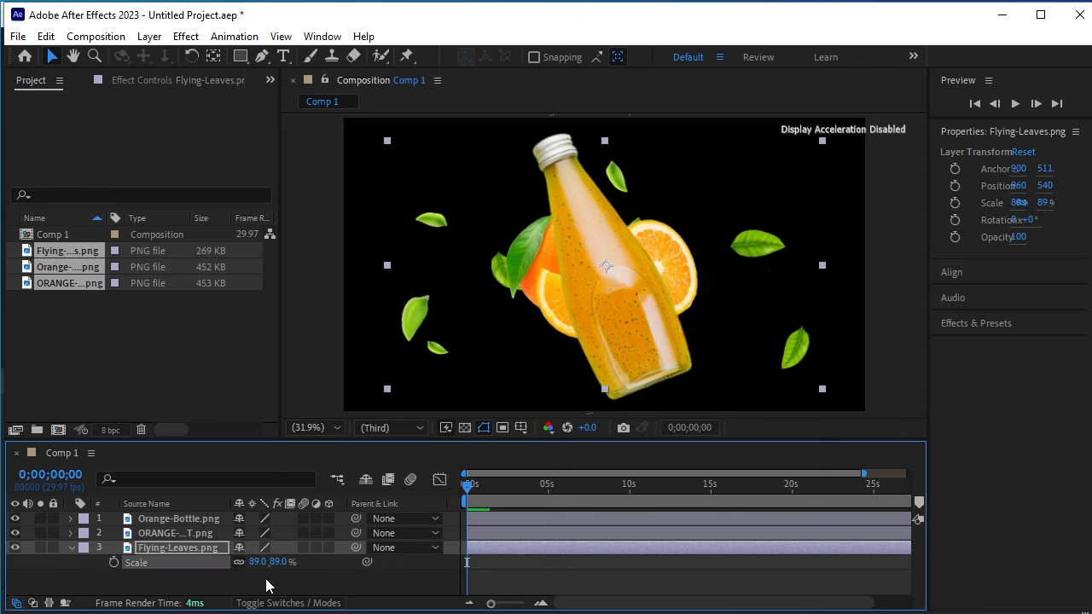
click(72, 548)
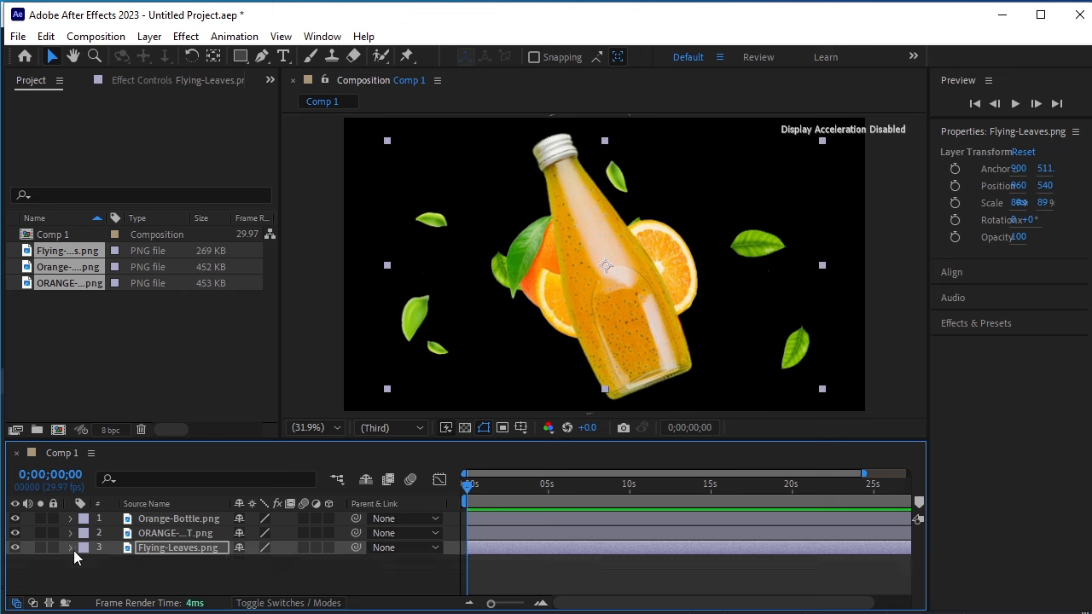
- Bring the ORANGE-FRUIT layer to the front of the stack and move the fruit down to about 953, 740
click(164, 518)
click(163, 533)
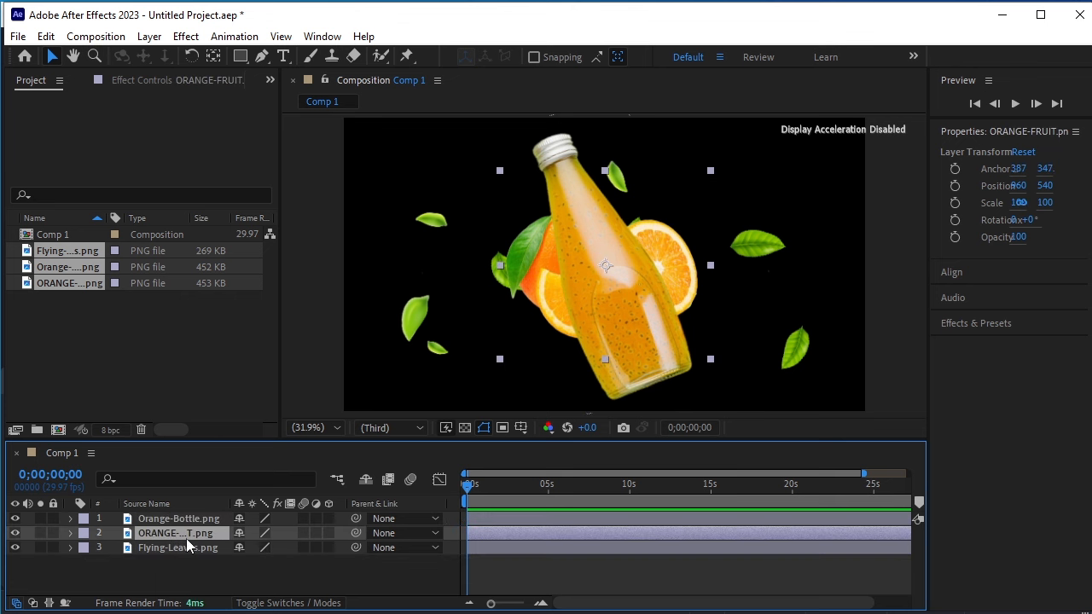
drag(193, 536, 196, 517)
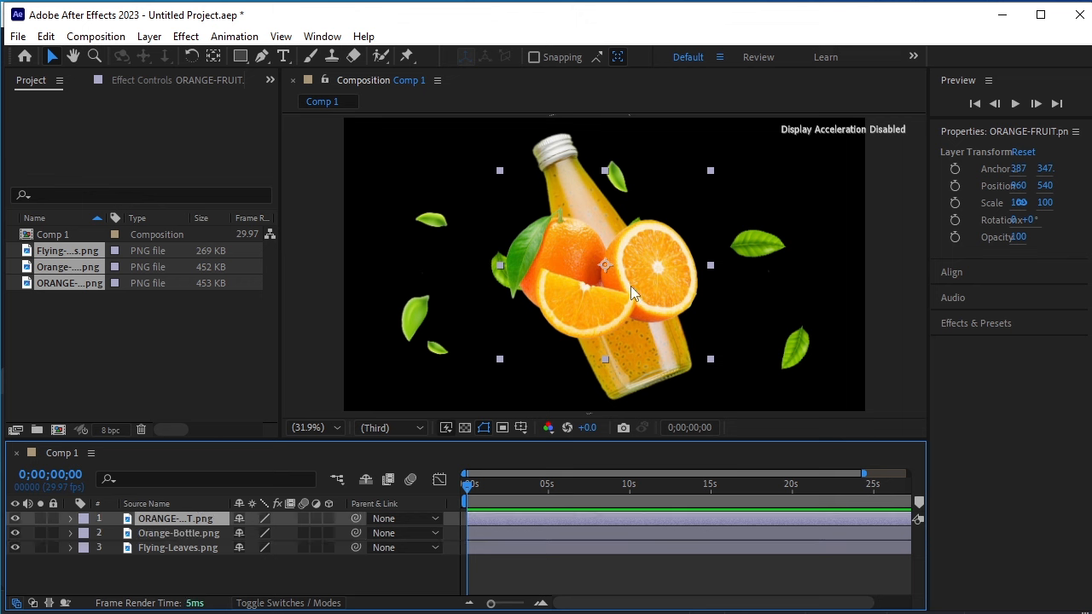
drag(631, 288, 630, 346)
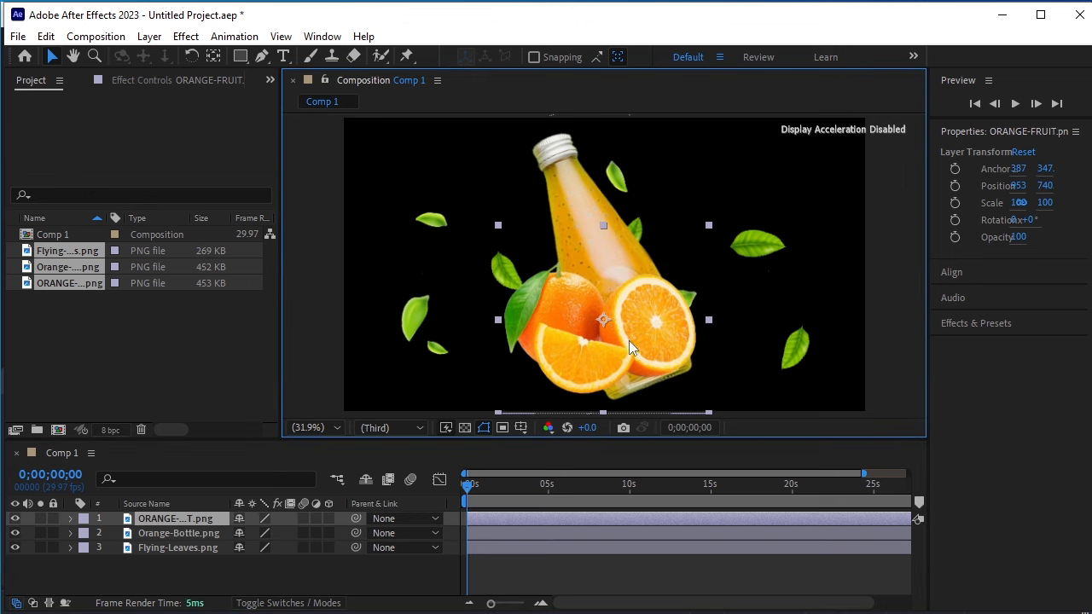
- Reorder the Flying-Leaves layer so it sits directly above the Orange-Bottle layer
click(203, 547)
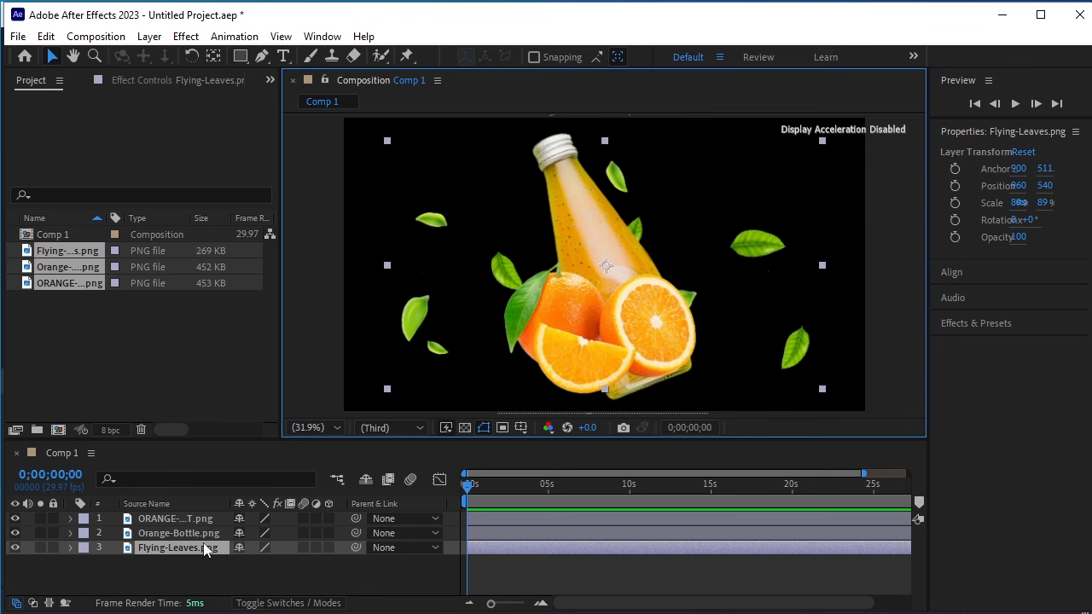
drag(205, 550, 211, 533)
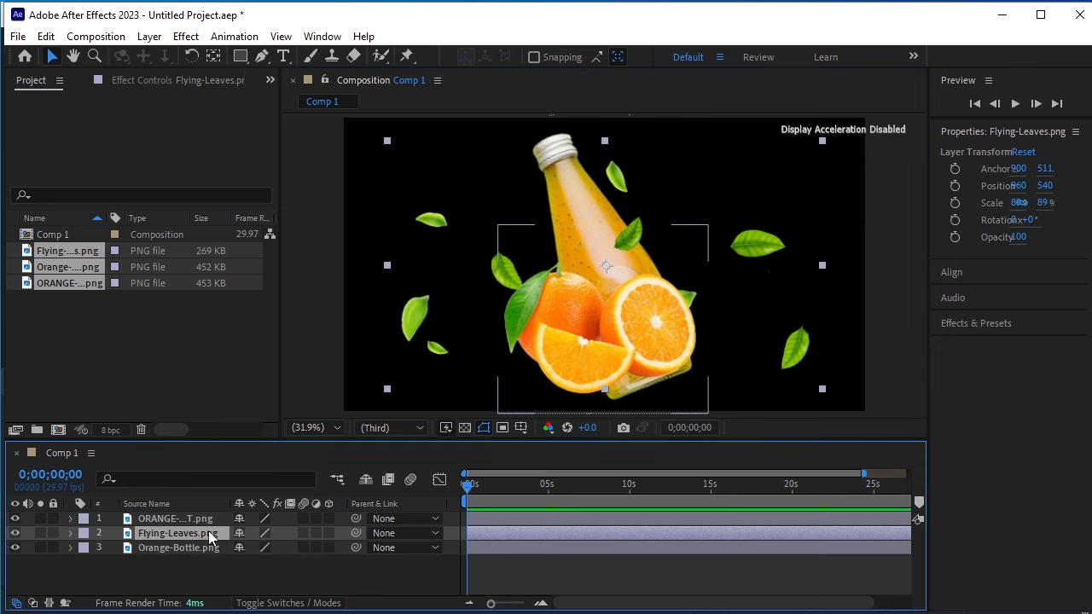
click(215, 577)
- Add a text layer reading "ORANGE" to the composition, starting beside the bottle
click(283, 57)
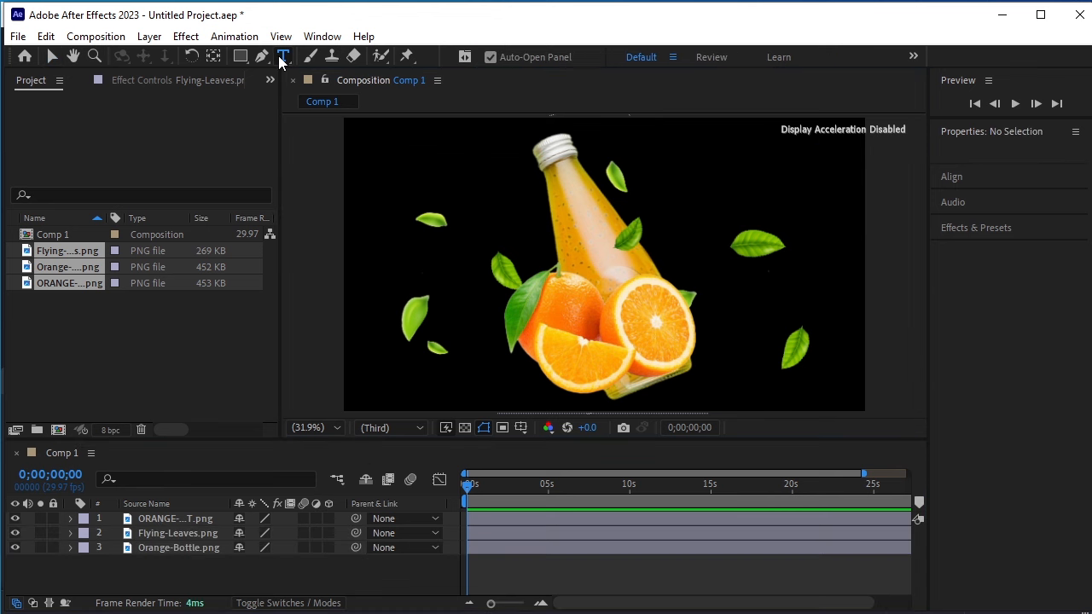
click(400, 239)
text(ORAN)
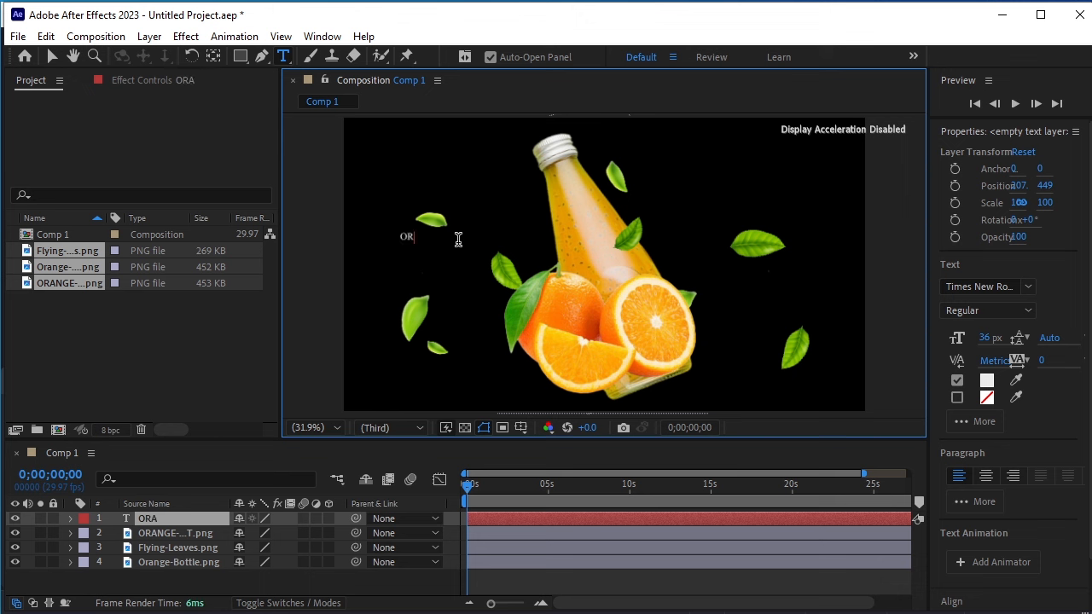
text(GE)
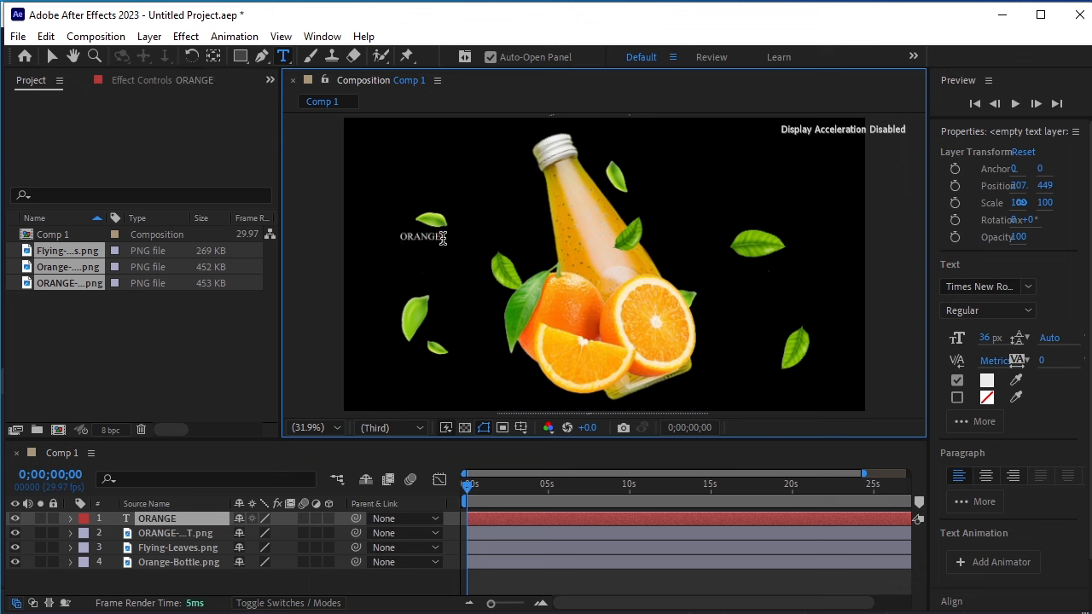
- Set the font of the ORANGE text to Alien League II
drag(442, 238, 398, 239)
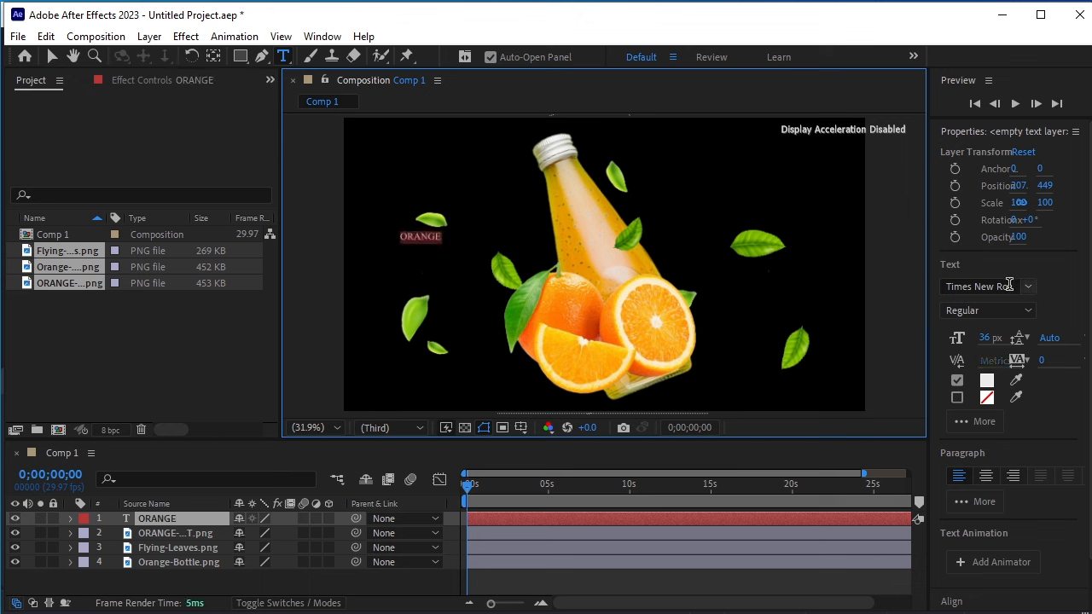
click(1016, 288)
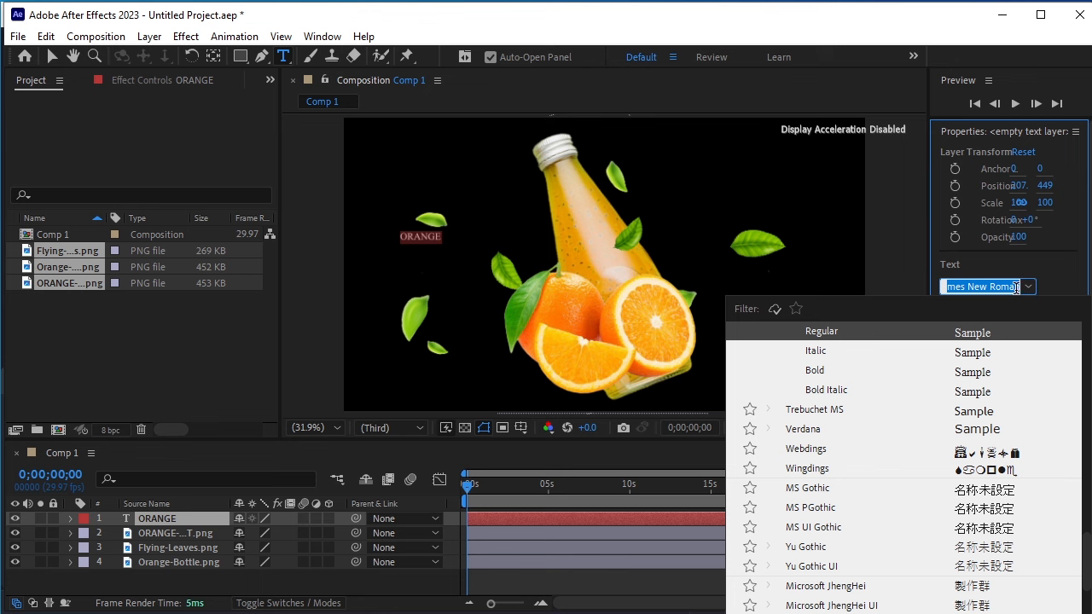
text(ALIO)
key(BackSpace)
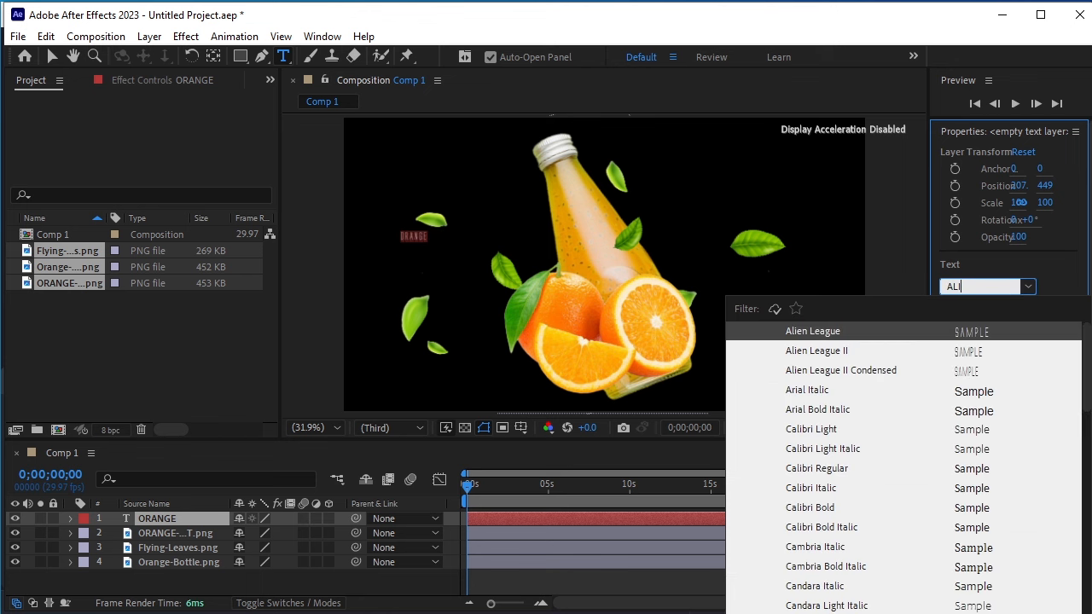
text(E)
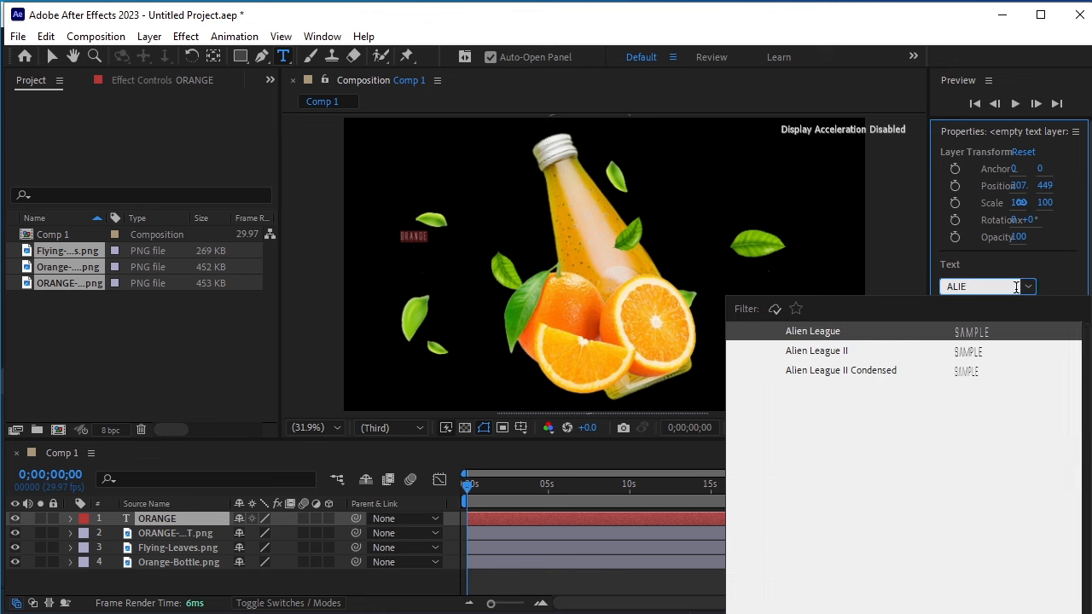
click(967, 351)
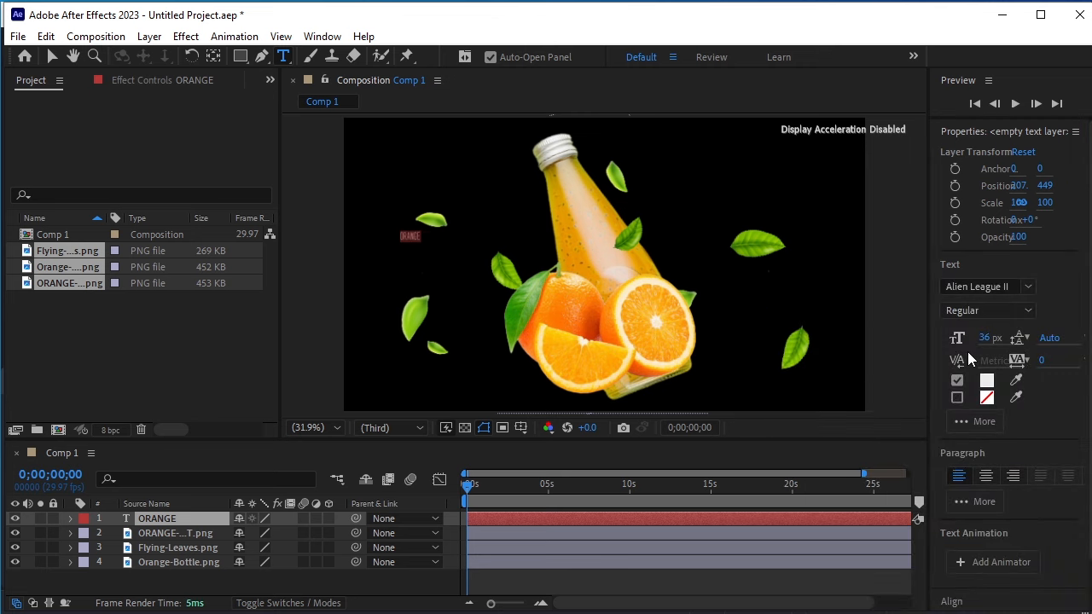
- Enlarge the ORANGE text to 750 px and move it down over the bottle to about 263.7, 709.5
drag(1048, 340, 1085, 346)
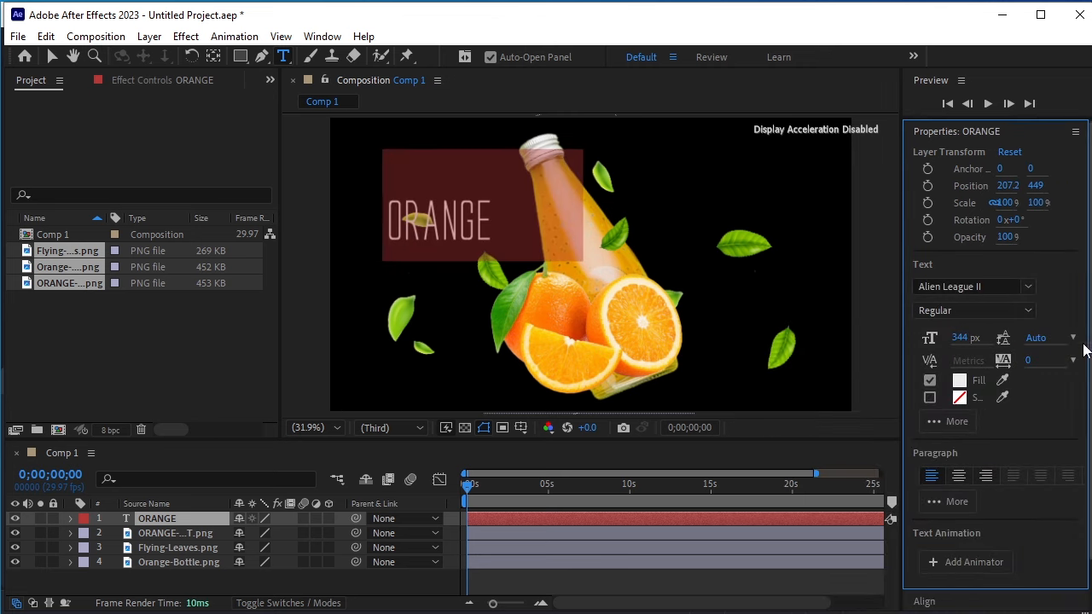
drag(961, 340, 1090, 339)
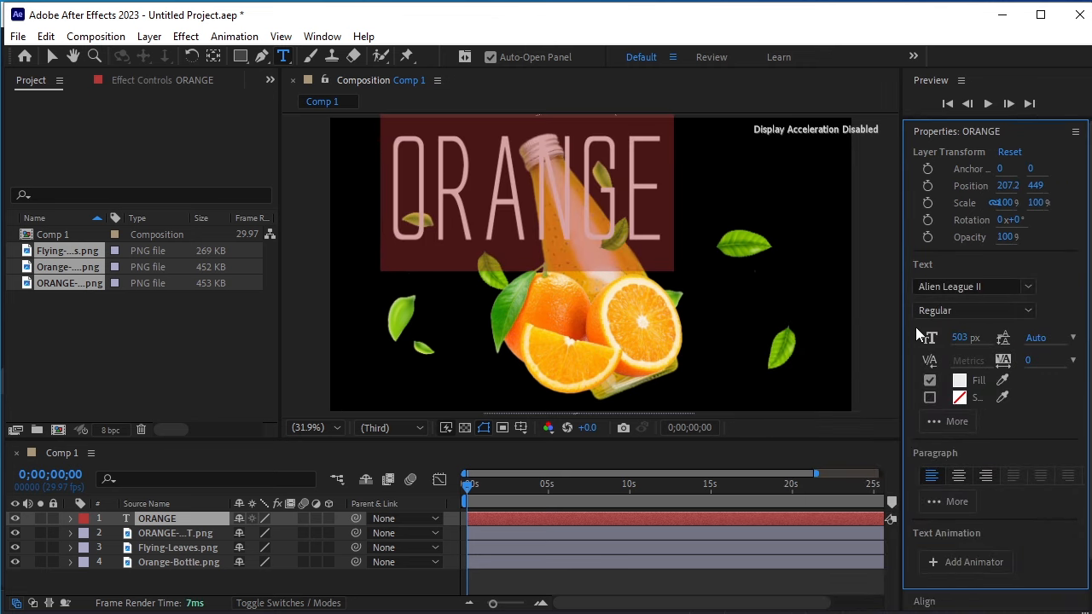
drag(959, 338, 1063, 339)
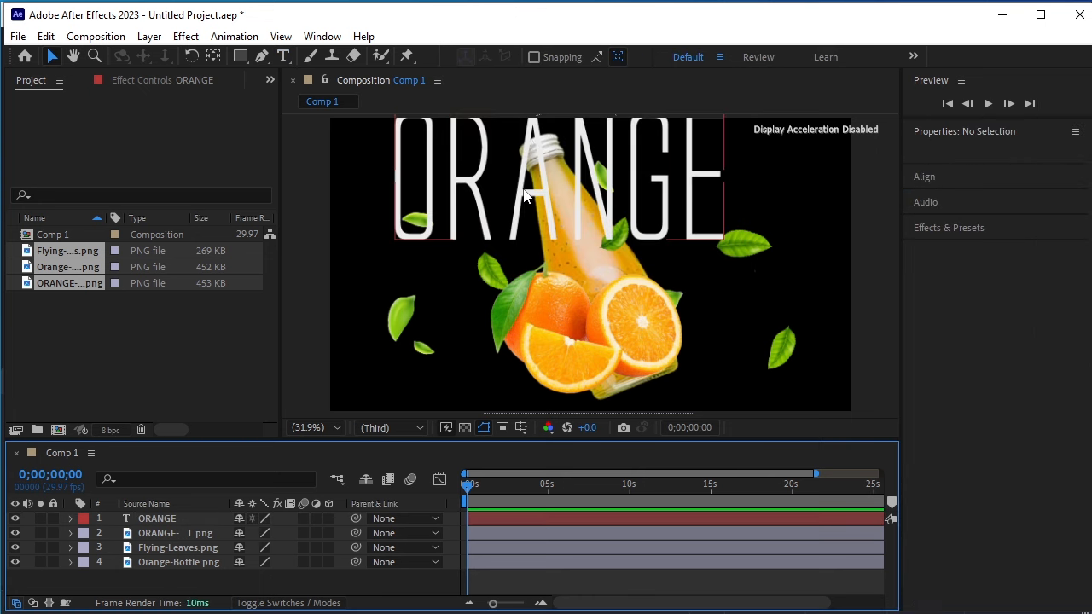
click(524, 195)
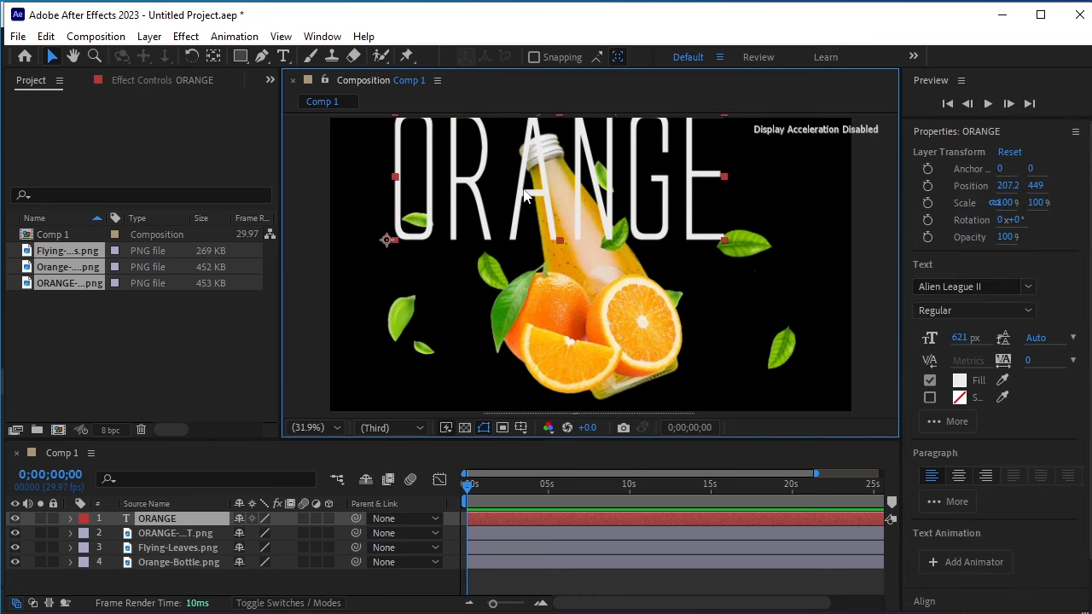
drag(524, 196, 539, 266)
key(Caps_Lock)
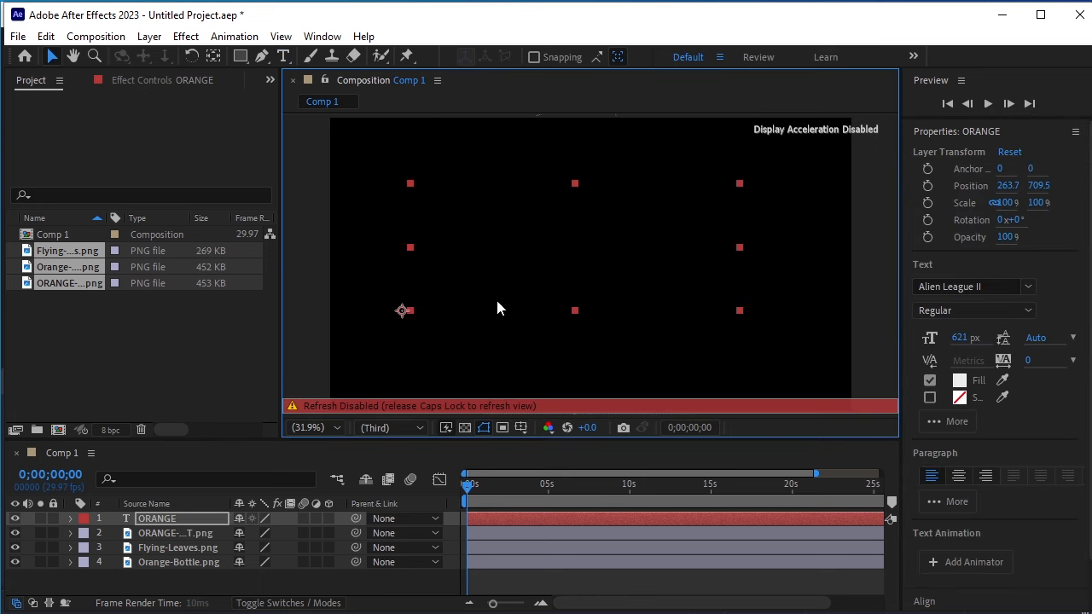
key(Caps_Lock)
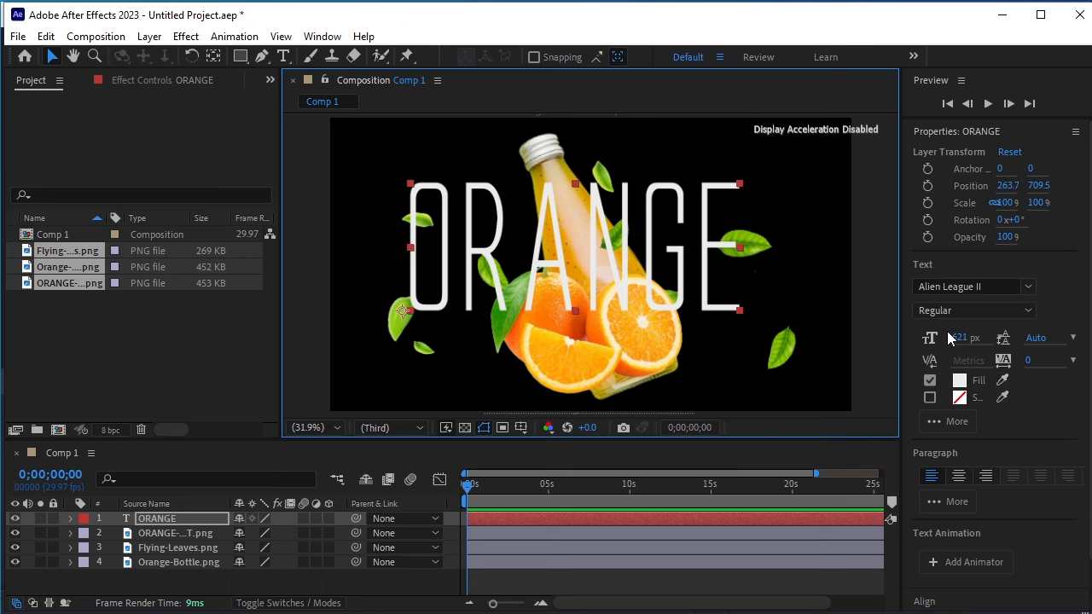
drag(956, 342, 1065, 334)
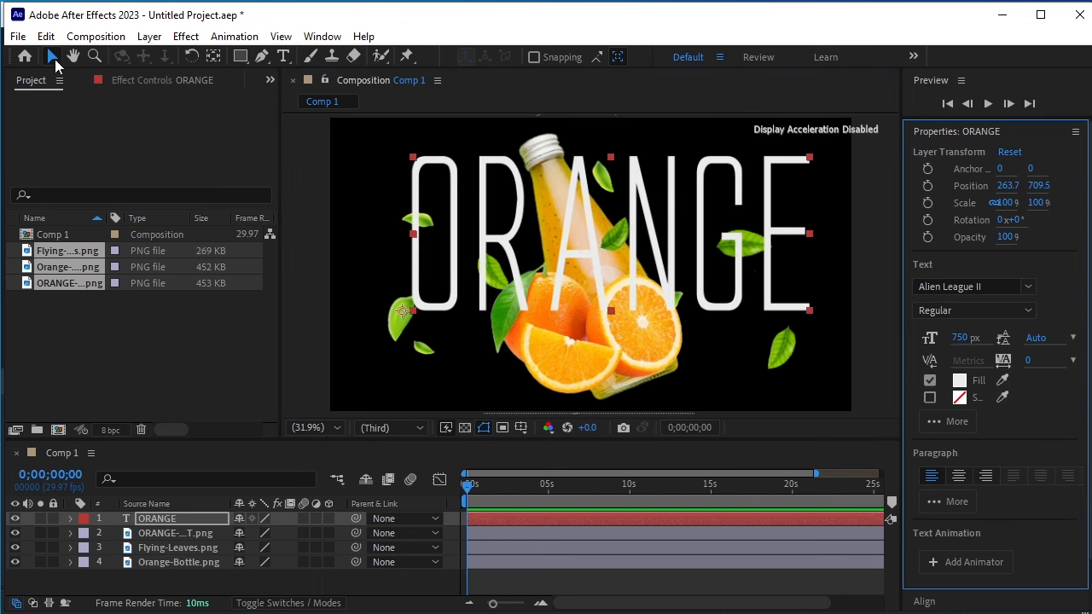
- Center the ORANGE text horizontally and vertically in the composition
click(943, 602)
click(951, 508)
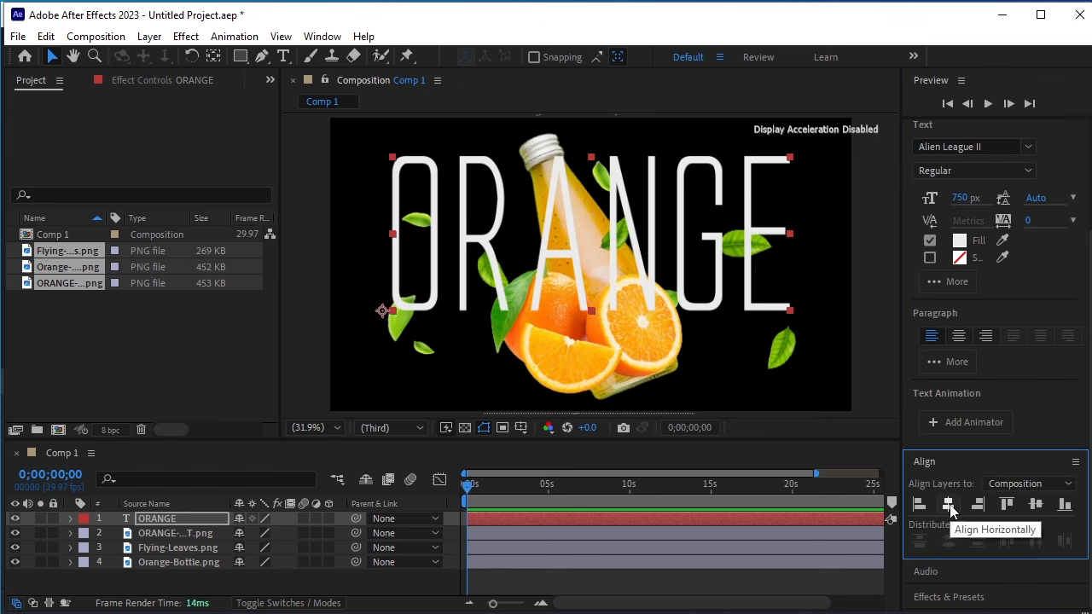
click(1036, 509)
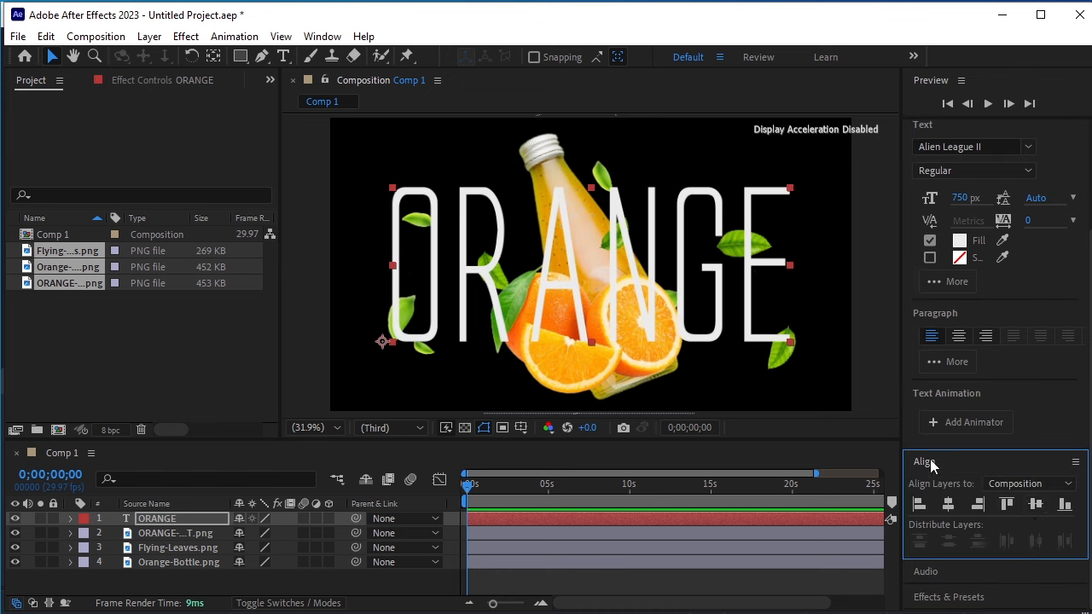
click(277, 575)
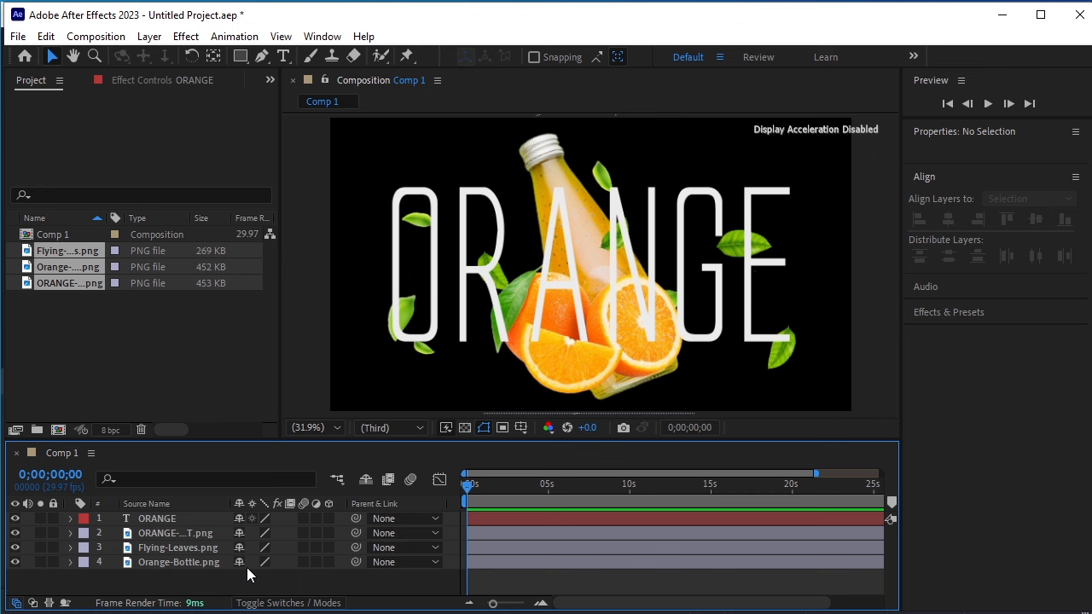
- Place the ORANGE-FRUIT layer in front of the ORANGE text and nudge the fruit up to a Y position of about 636
click(187, 533)
drag(183, 530, 182, 514)
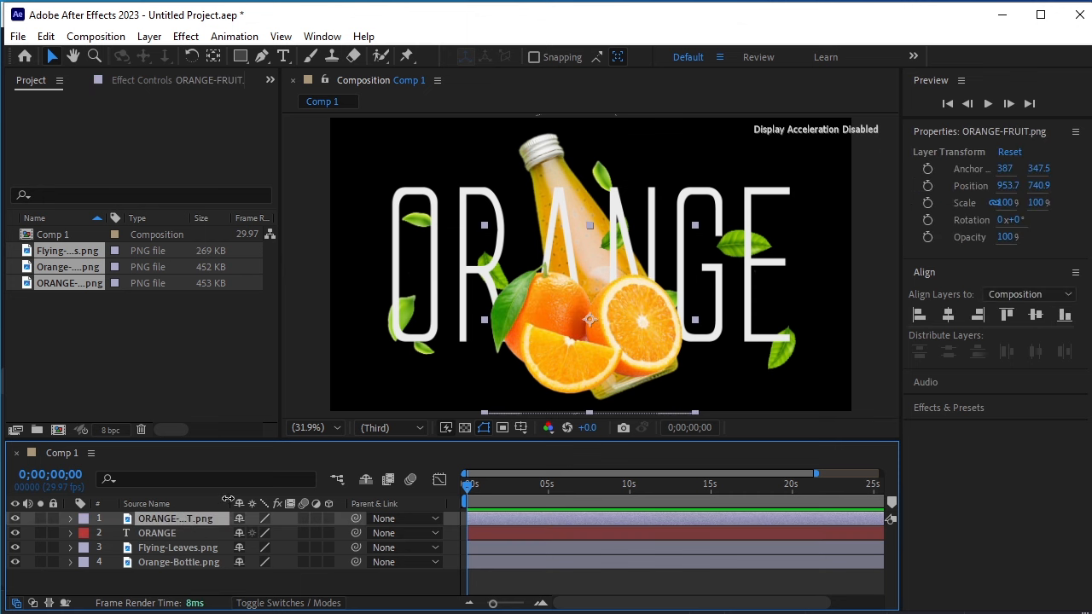
click(583, 360)
key(Up)
key(Up)
key(Up)
key(Up)
key(Up)
key(Up)
key(Up)
key(Up)
key(Up)
key(Up)
key(Up)
key(Up)
key(Up)
key(Up)
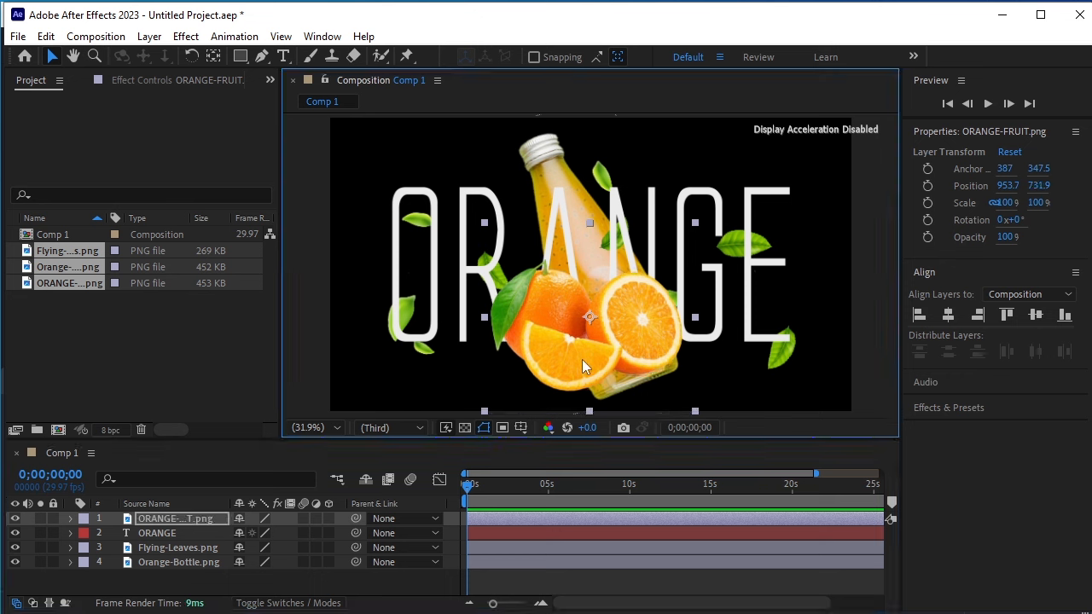
key(Up)
key(Up)
key(Up)
key(Up)
key(Up)
key(Up)
key(Up)
key(Up)
key(Up)
key(Up)
key(Up)
key(Up)
key(Up)
key(Up)
key(Up)
key(Up)
key(Up)
key(Up)
key(Up)
key(Up)
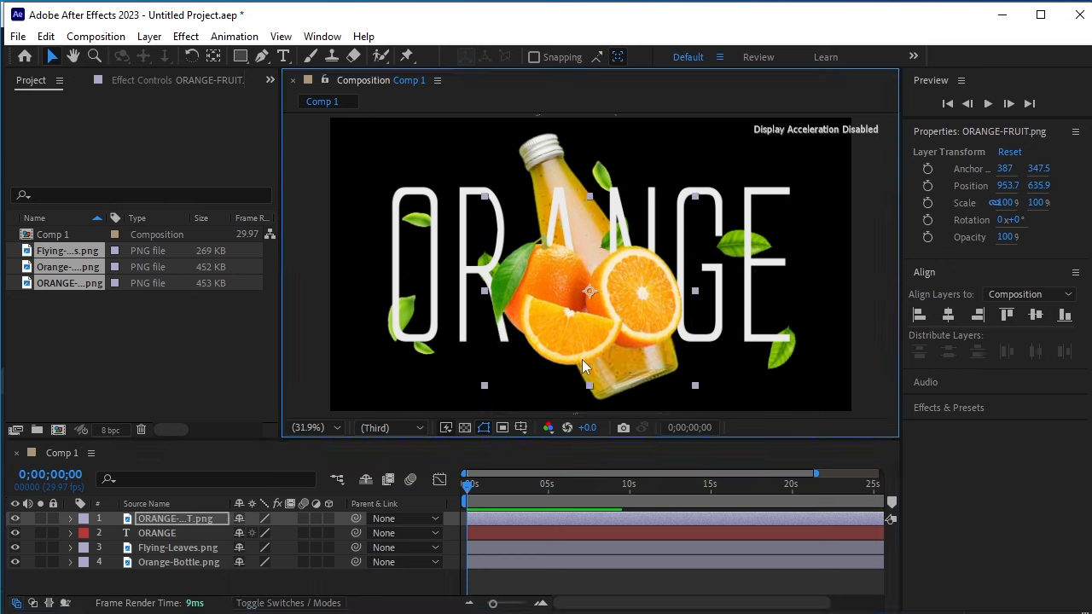
- Nudge the Flying-Leaves layer up to a Y position of 528
click(162, 562)
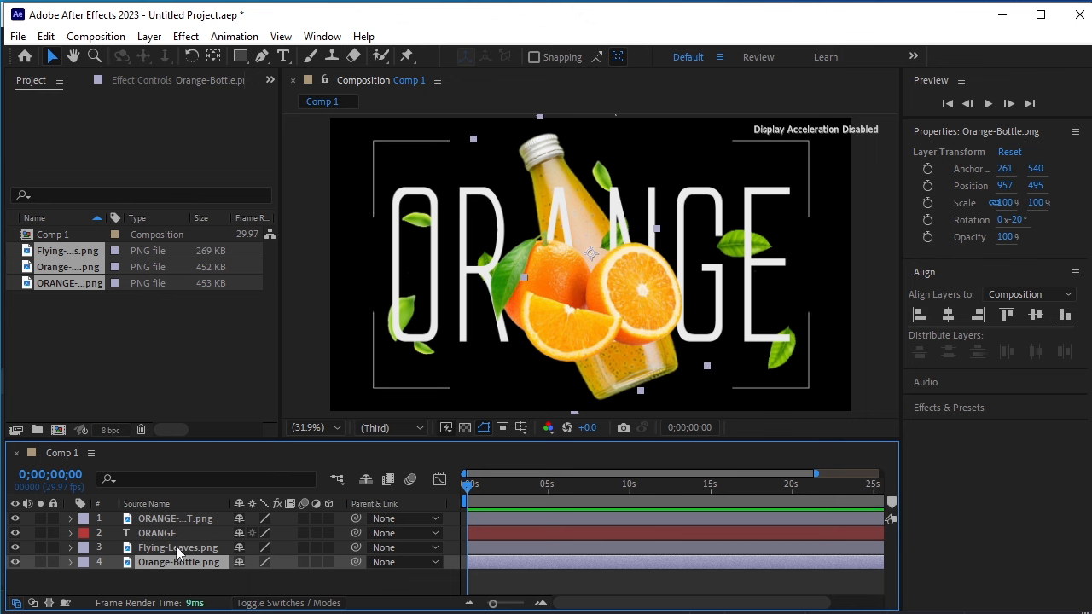
click(181, 548)
key(Up)
key(Up)
key(Up)
key(Up)
key(Up)
key(Up)
key(Up)
key(Up)
key(Up)
key(Up)
key(Up)
key(Up)
key(Up)
key(Up)
key(Up)
key(Up)
key(Up)
key(Up)
key(Up)
key(Up)
key(Up)
key(Up)
key(Up)
key(Up)
key(Up)
key(Up)
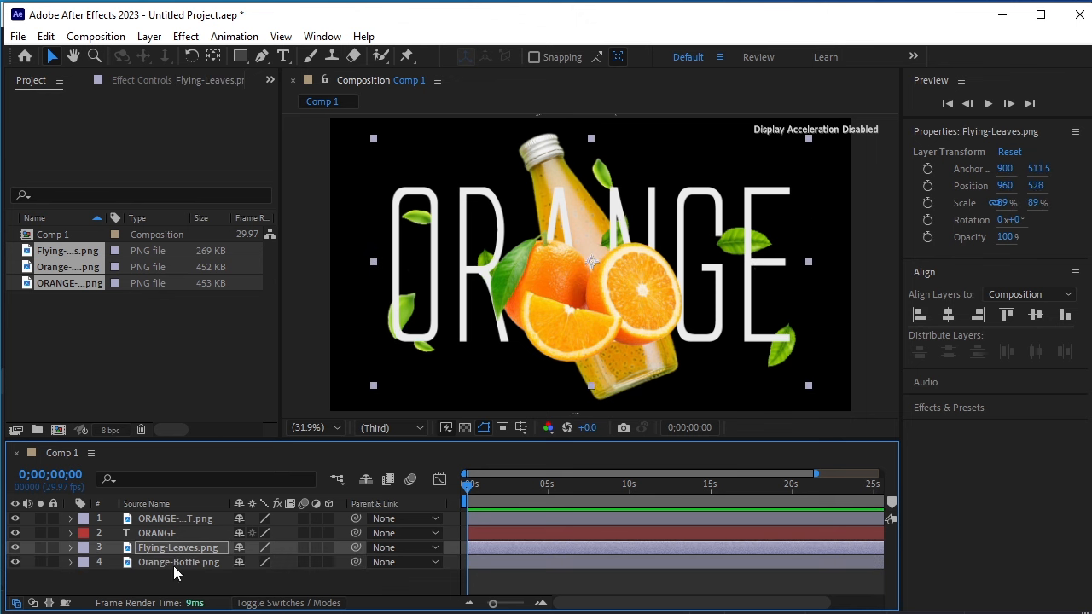
- Nudge the Flying-Leaves layer further up to a Y position of 426 and deselect it
key(Up)
key(Up)
key(Up)
key(Up)
key(Up)
key(Up)
key(Up)
key(Up)
key(Up)
key(Up)
key(Up)
key(Up)
key(Up)
key(Up)
key(Up)
key(Up)
key(Up)
key(Up)
key(Up)
key(Up)
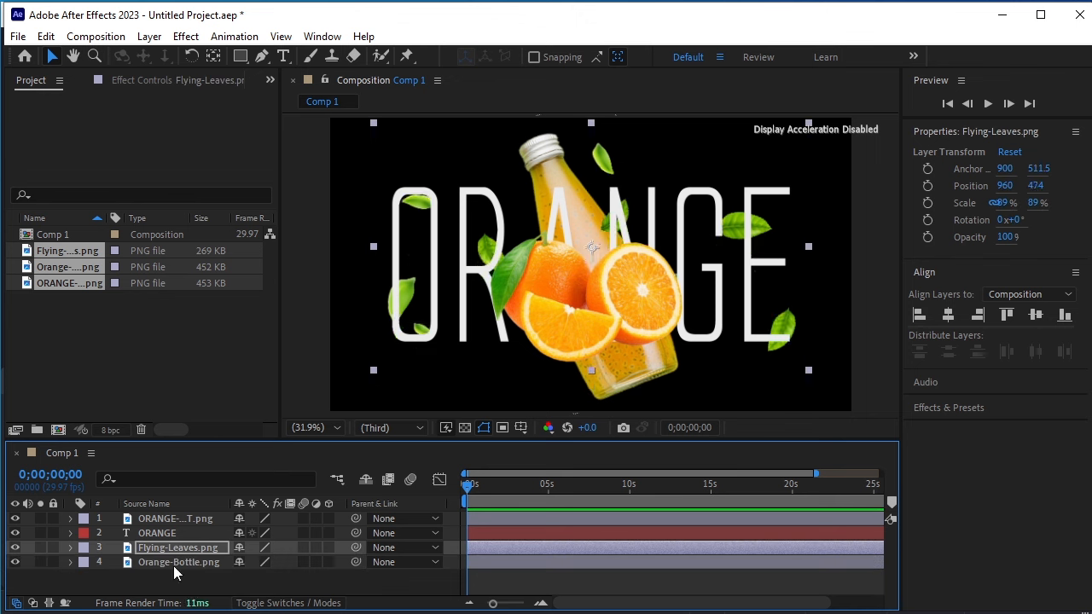
key(Up)
key(Up)
key(Up)
key(Up)
key(Up)
key(Up)
key(Up)
key(Up)
key(Up)
key(Up)
key(Up)
key(Up)
key(Up)
key(Up)
key(Up)
key(Up)
key(Up)
key(Up)
key(Up)
key(Up)
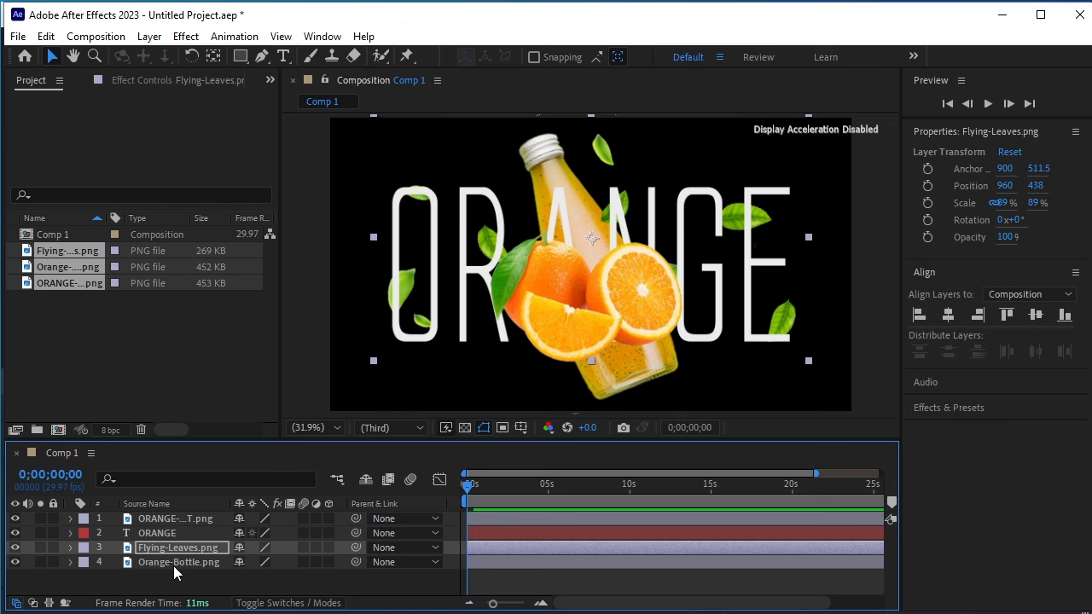
key(Down)
key(Down)
key(Down)
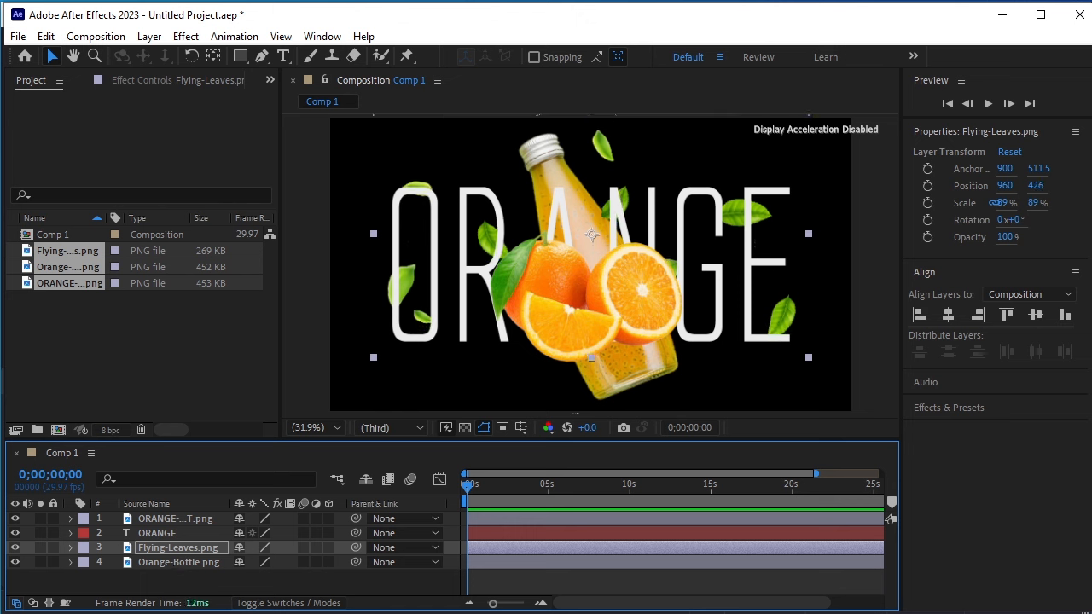
click(122, 593)
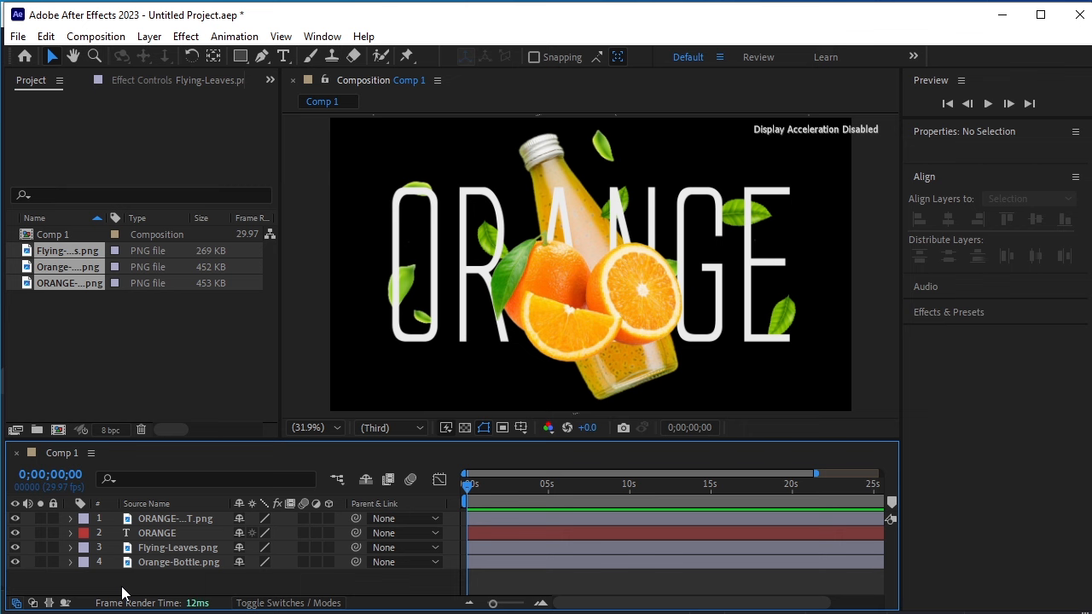
- Apply the Wiggle - position preset to the Orange-Bottle layer
click(172, 561)
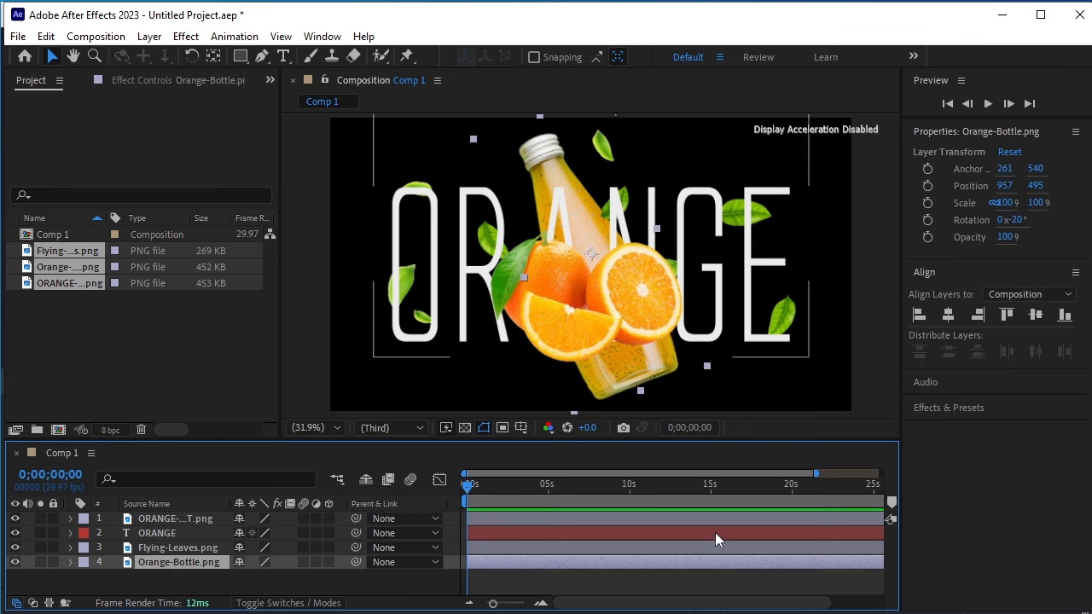
click(994, 407)
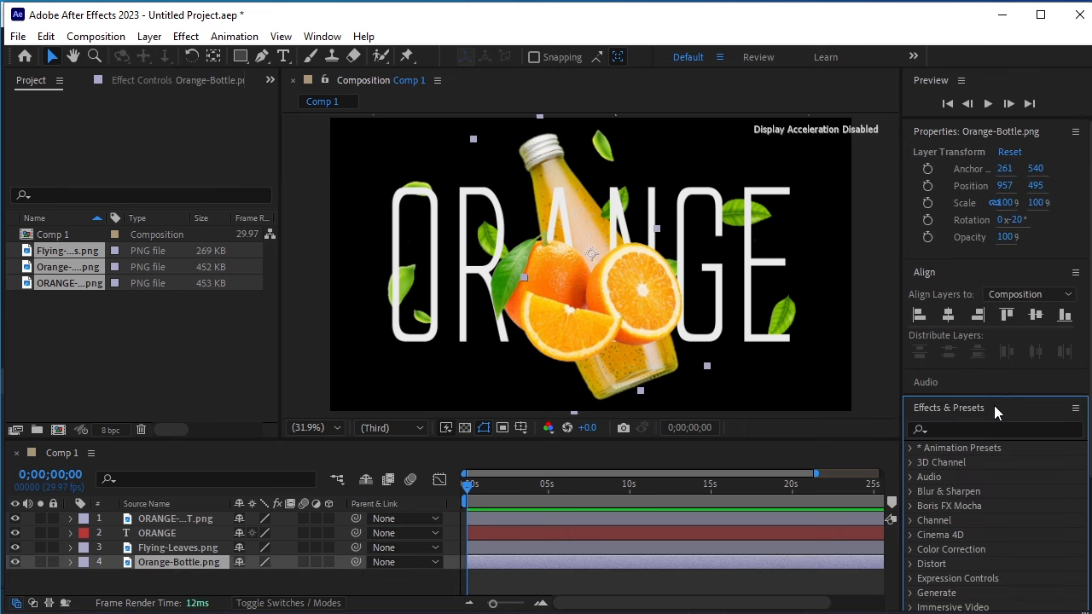
click(942, 431)
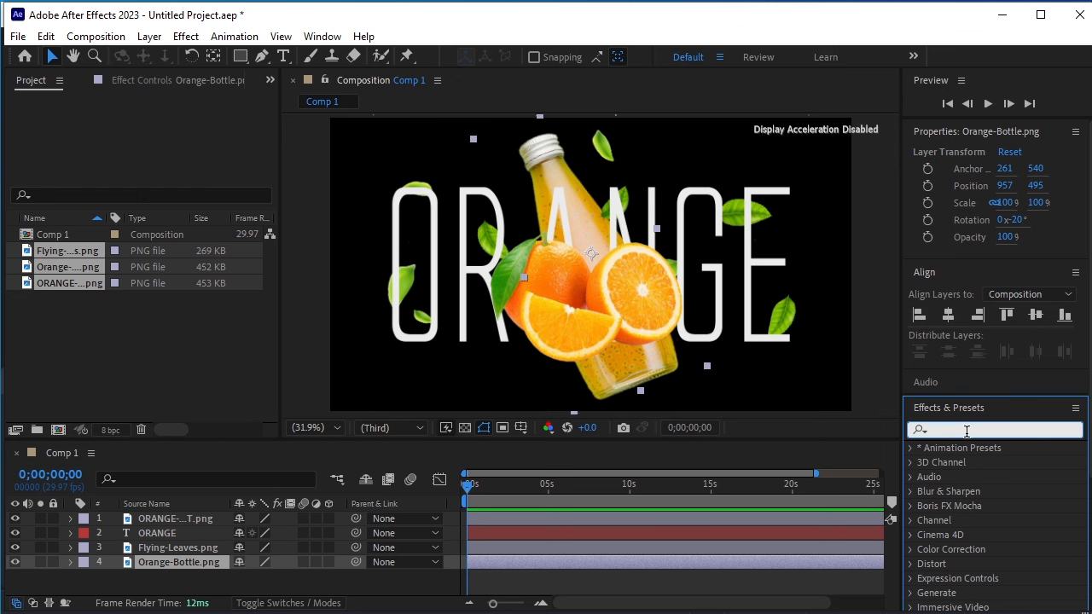
text(wi)
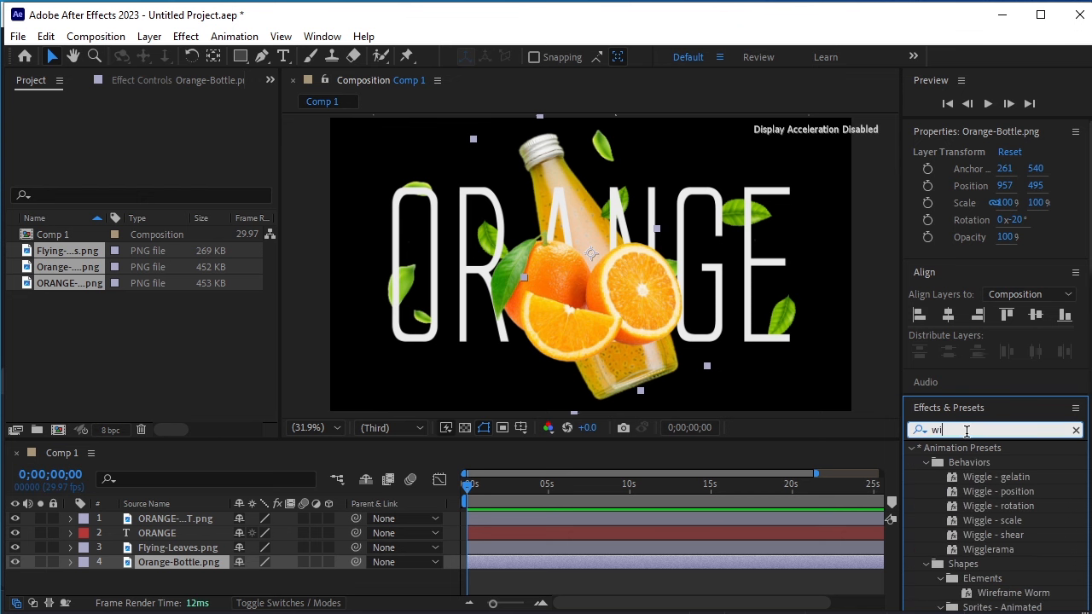
text(ggle)
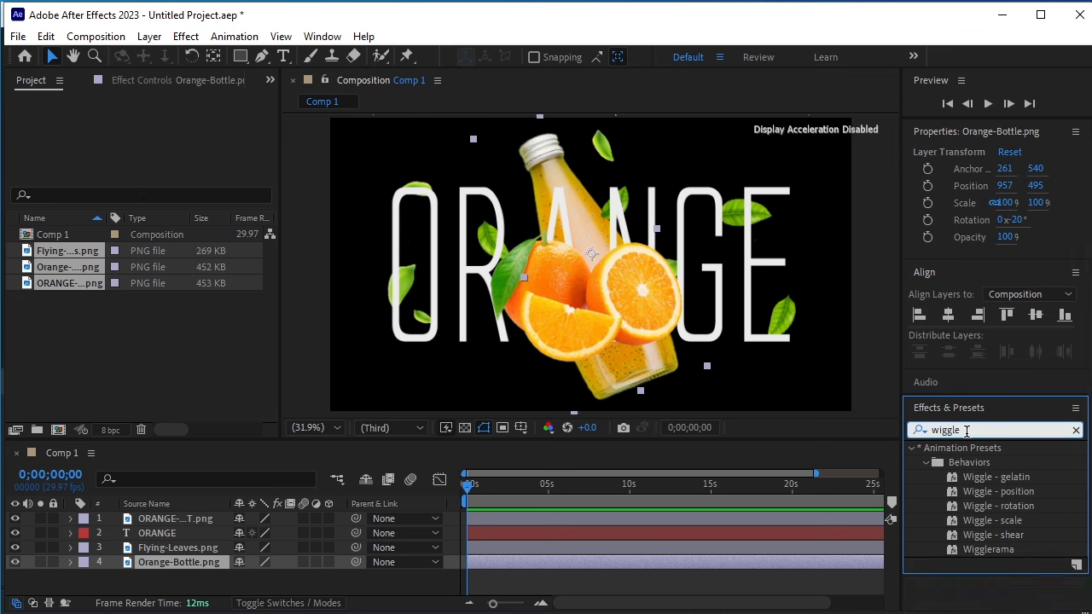
double_click(1024, 494)
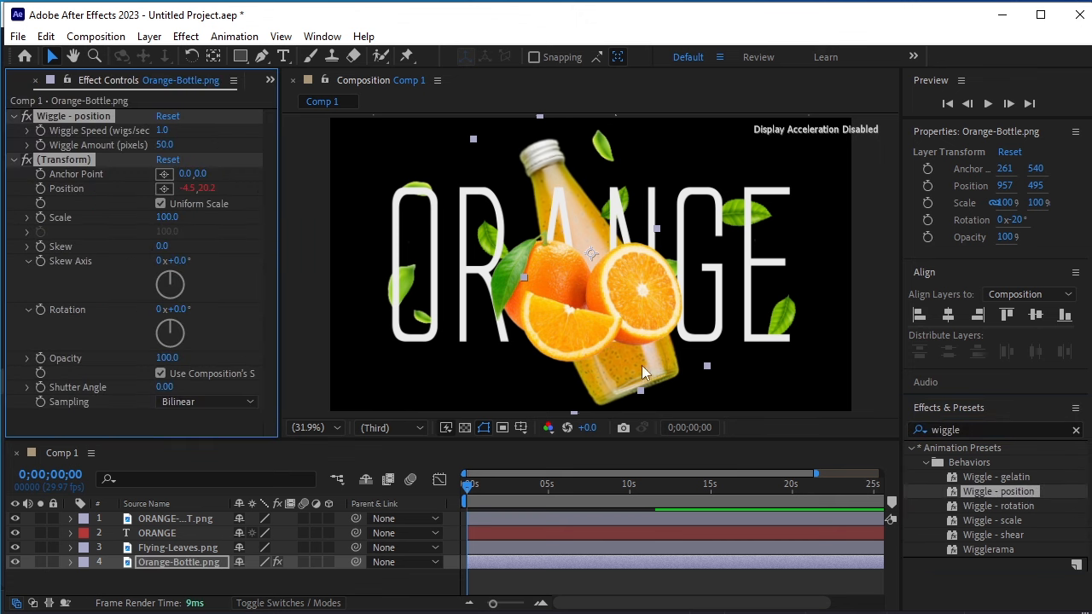
- Set the bottle's position wiggle to a speed of 0.3 and an amount of 20 pixels
click(164, 129)
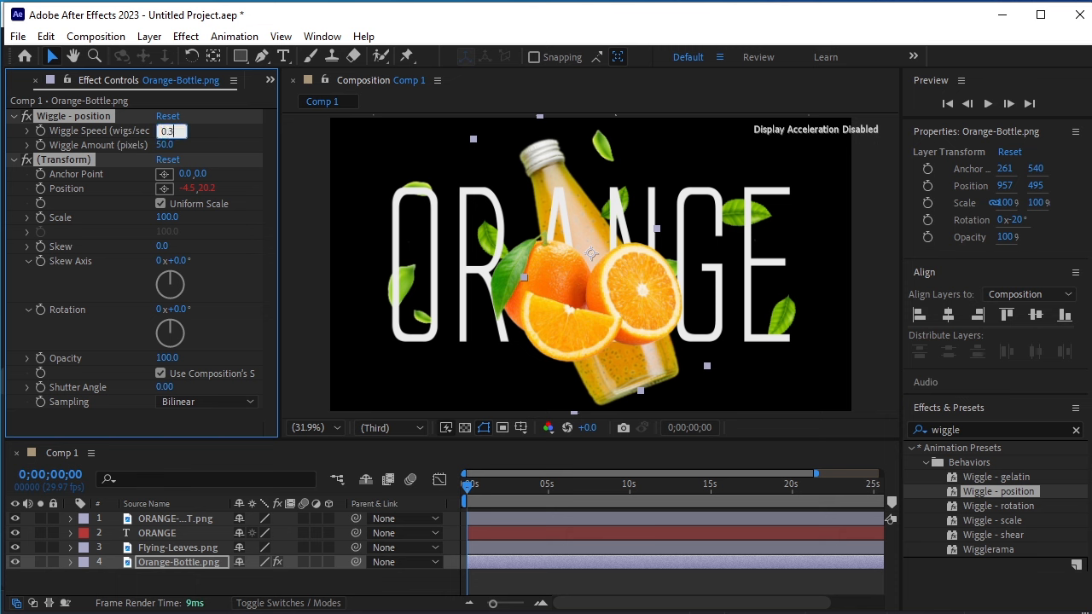
key(Return)
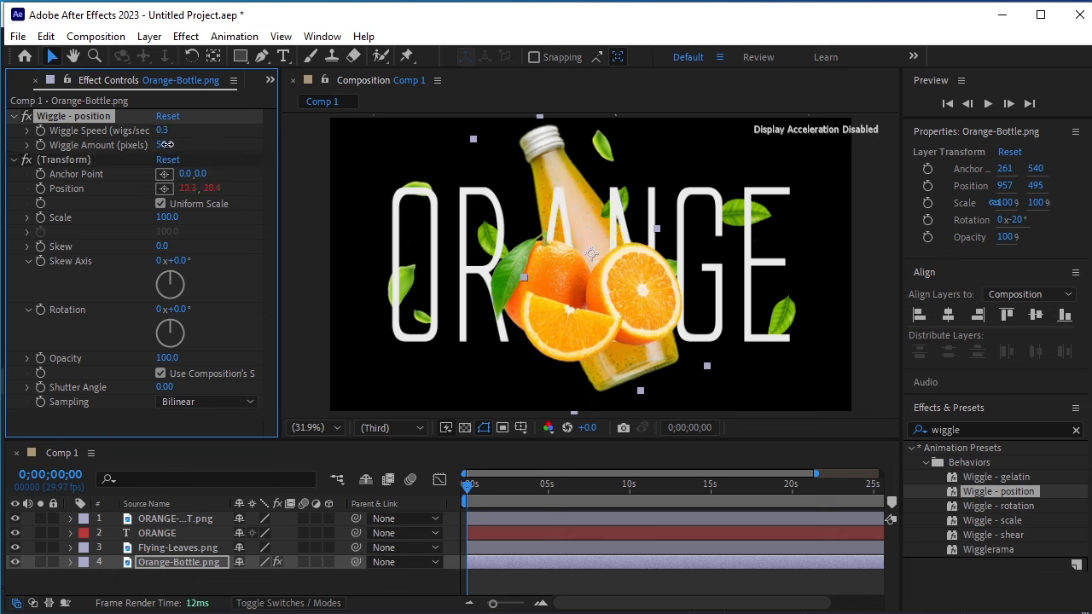
click(166, 144)
key(Return)
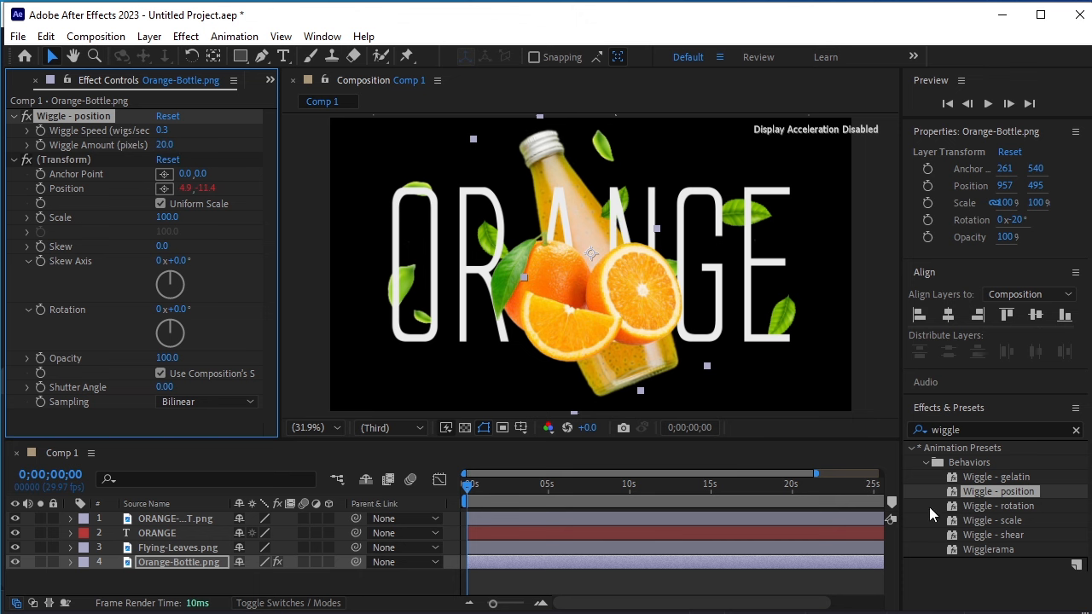
- Add the Wiggle - rotation preset to the bottle with a speed of 0.3 and an amount of 10 degrees
double_click(1017, 508)
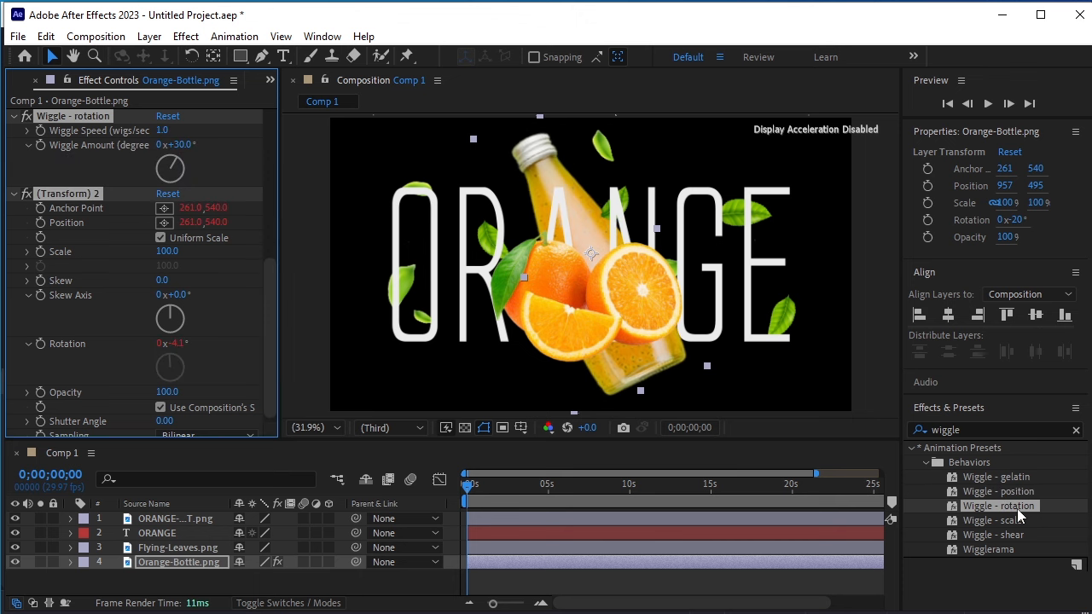
click(161, 130)
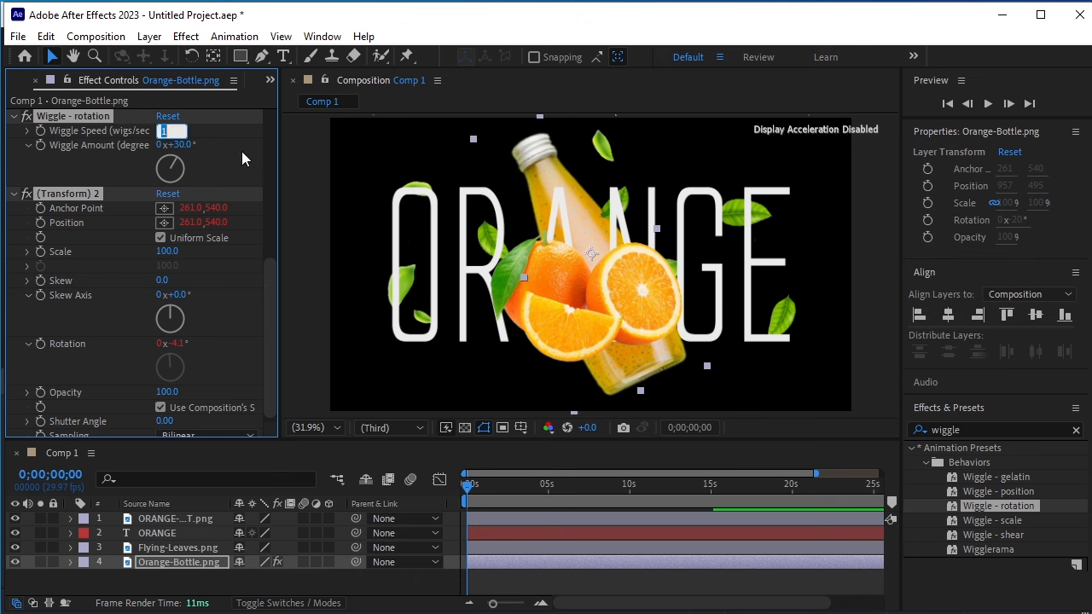
text(0.3)
key(Return)
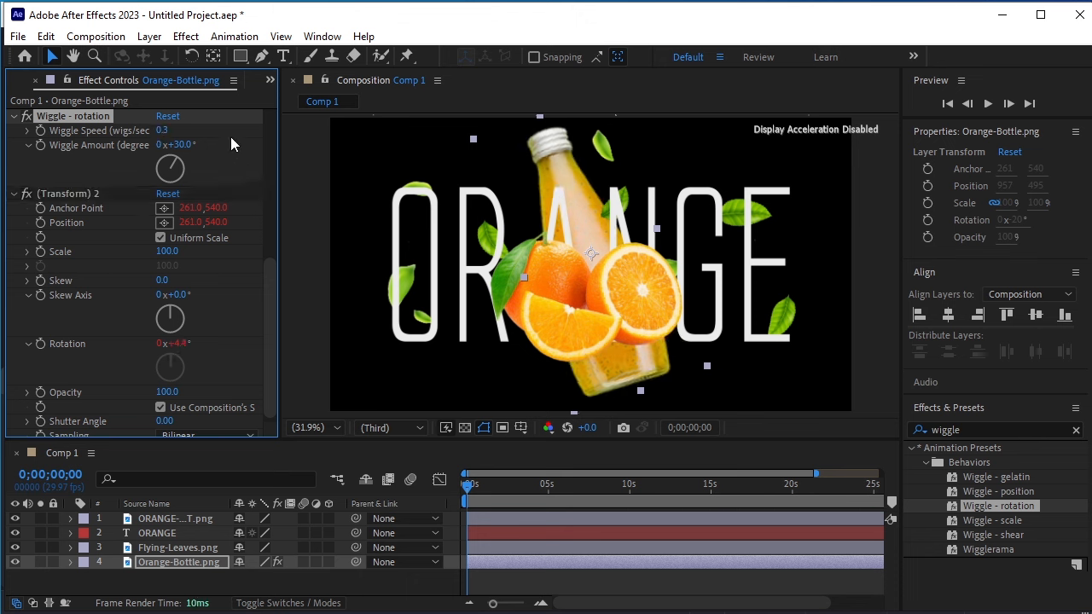
click(184, 145)
text(10)
key(Return)
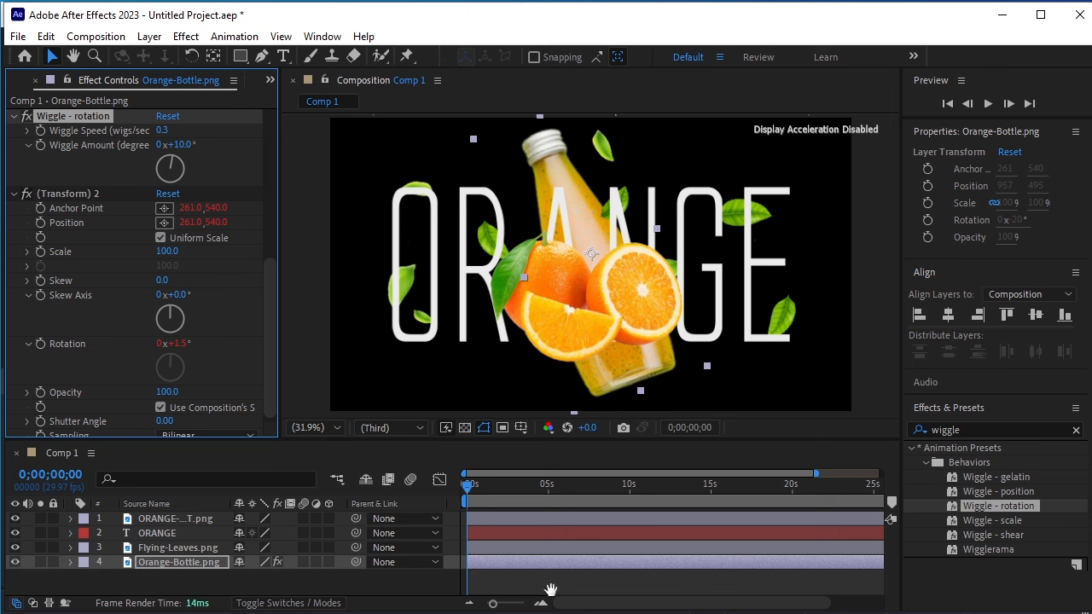
- Preview the bottle's wiggle motion and return the playhead to the start of the composition
key(space)
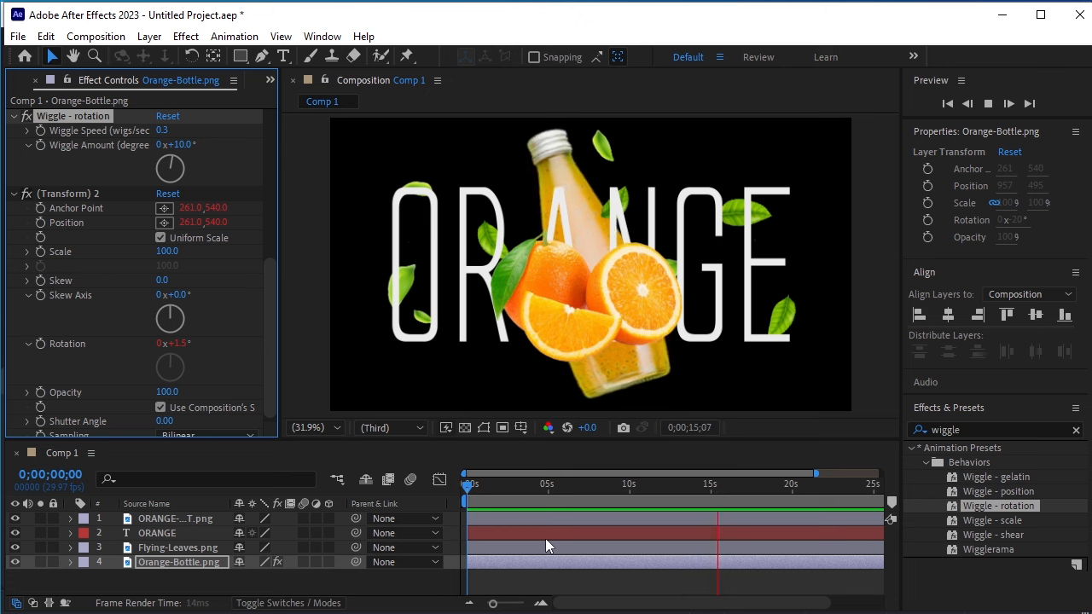
key(space)
drag(723, 491, 448, 517)
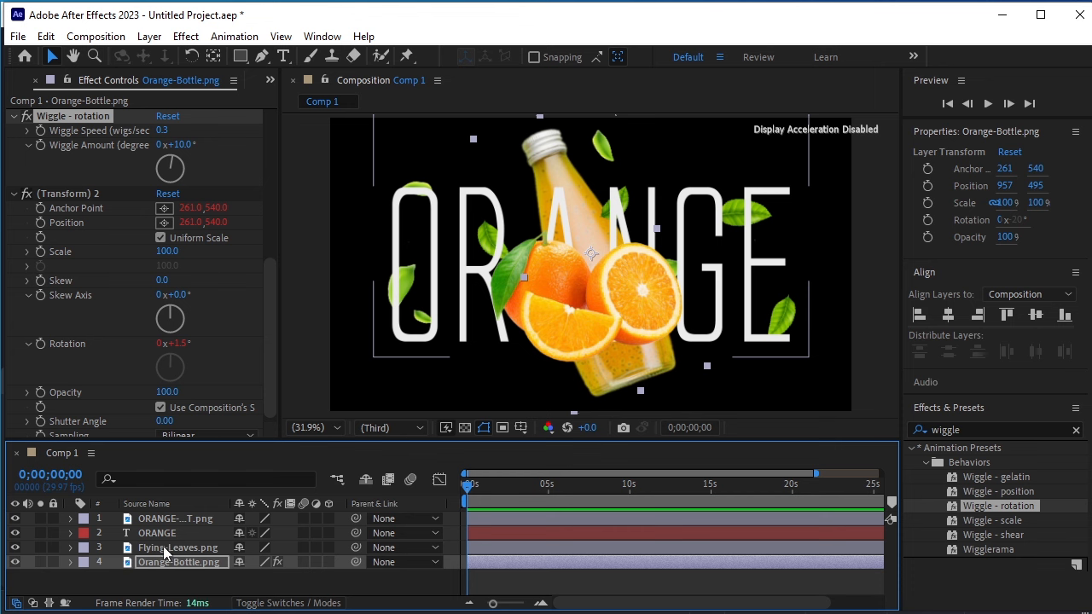
- Rotate the Flying-Leaves layer to 5° and set a rotation keyframe at 0;00;02;15
click(163, 547)
key(minus)
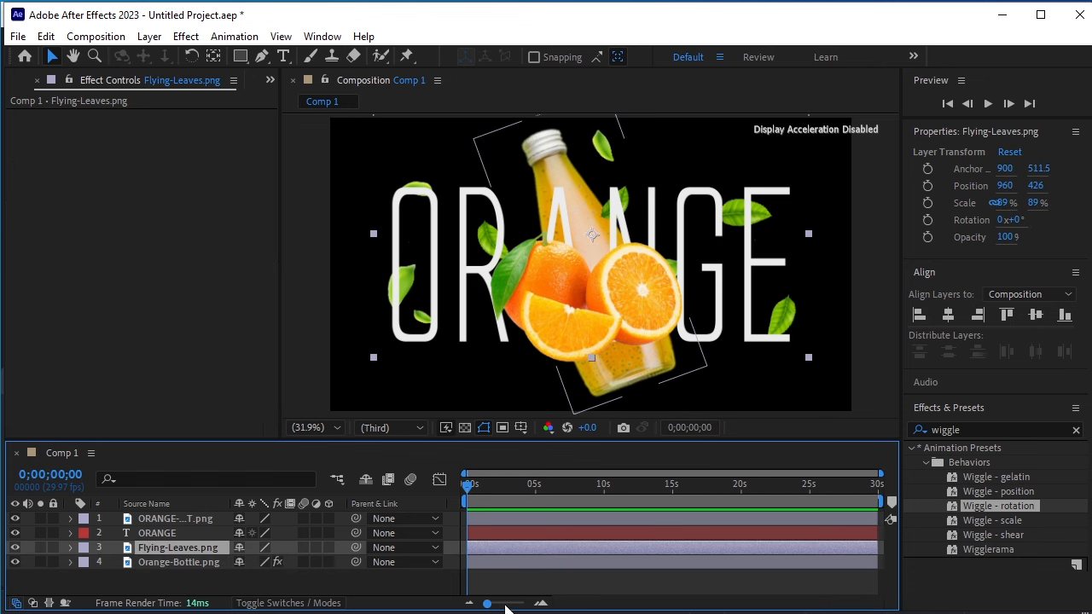
click(505, 608)
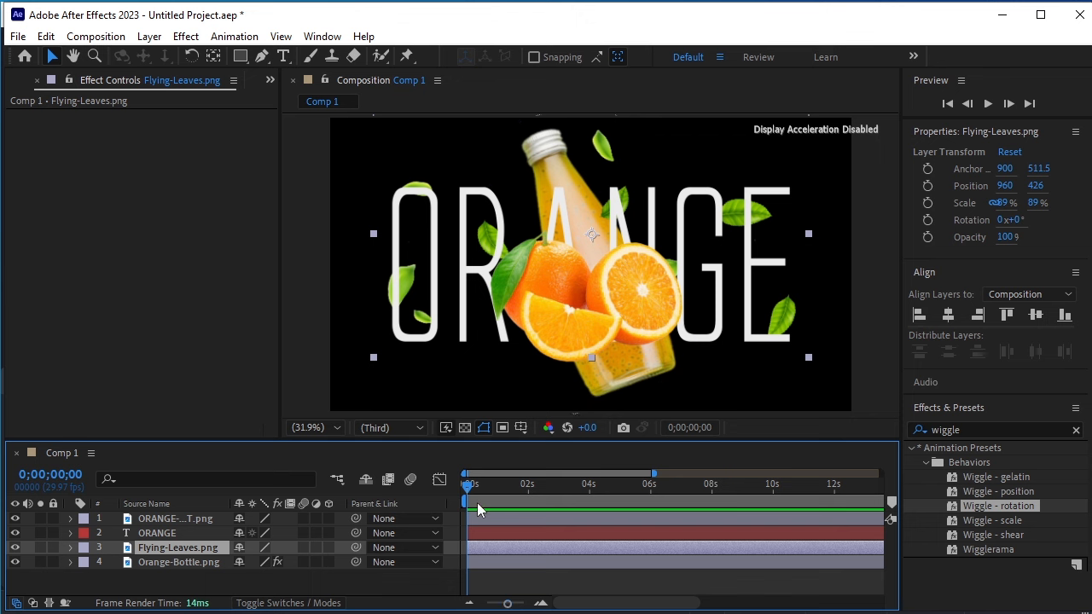
drag(475, 490, 530, 493)
drag(508, 604, 515, 611)
drag(580, 485, 597, 530)
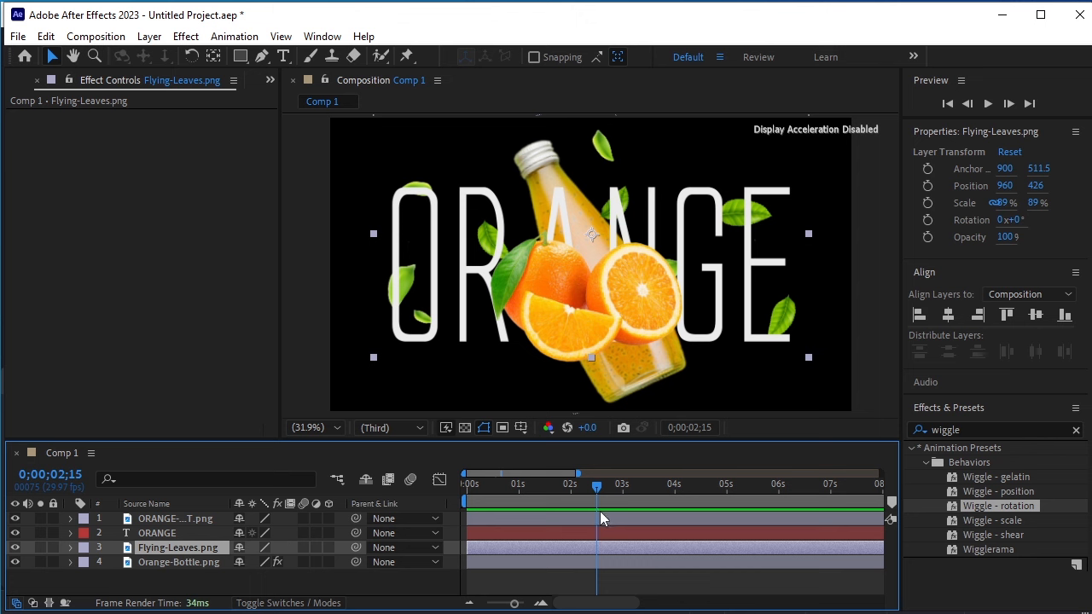
key(r)
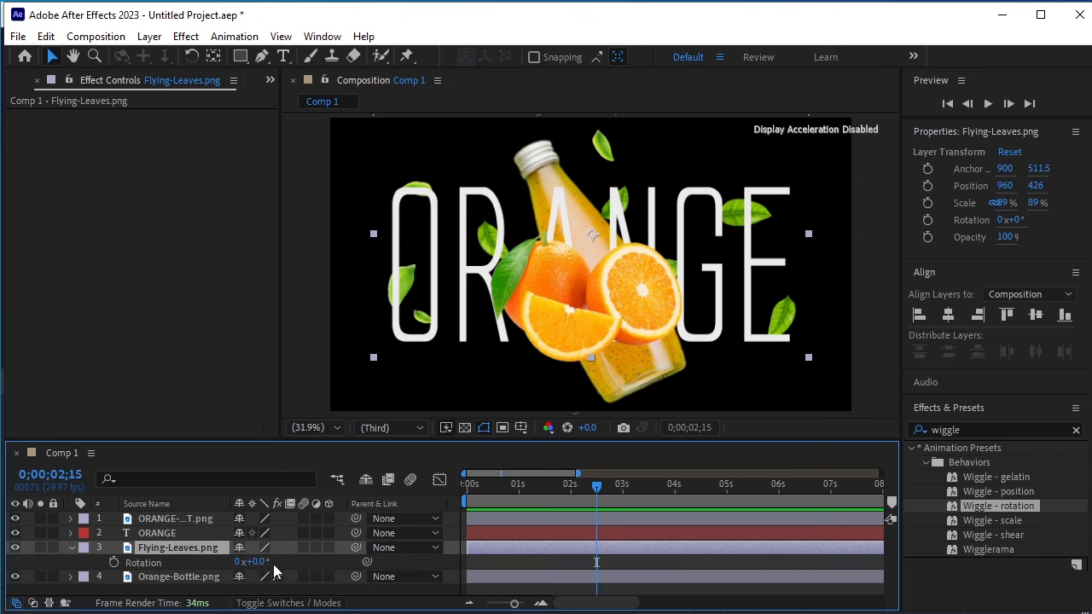
drag(262, 563, 264, 563)
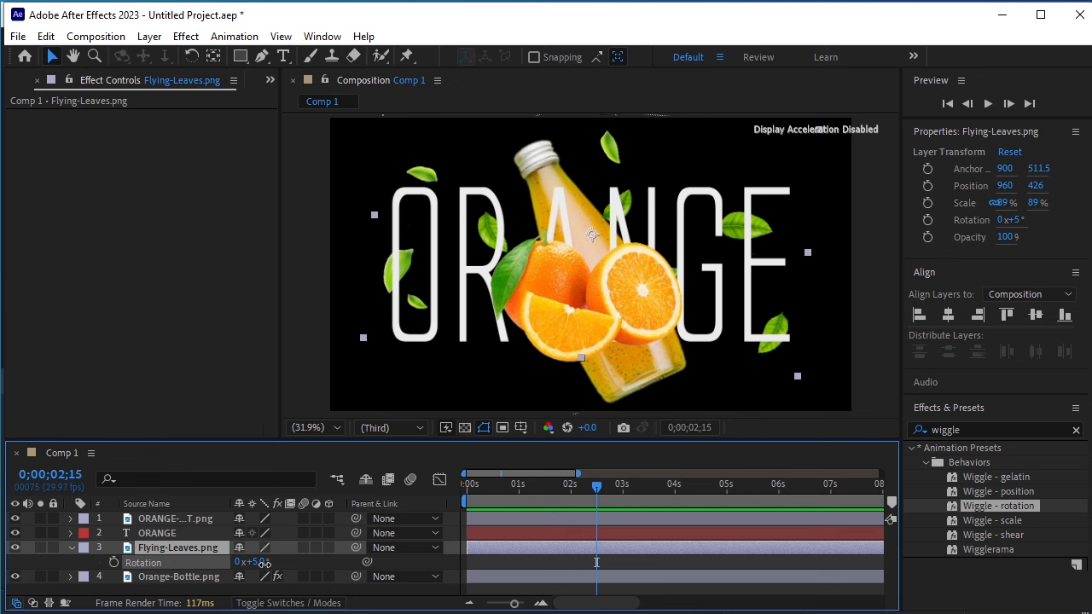
click(114, 562)
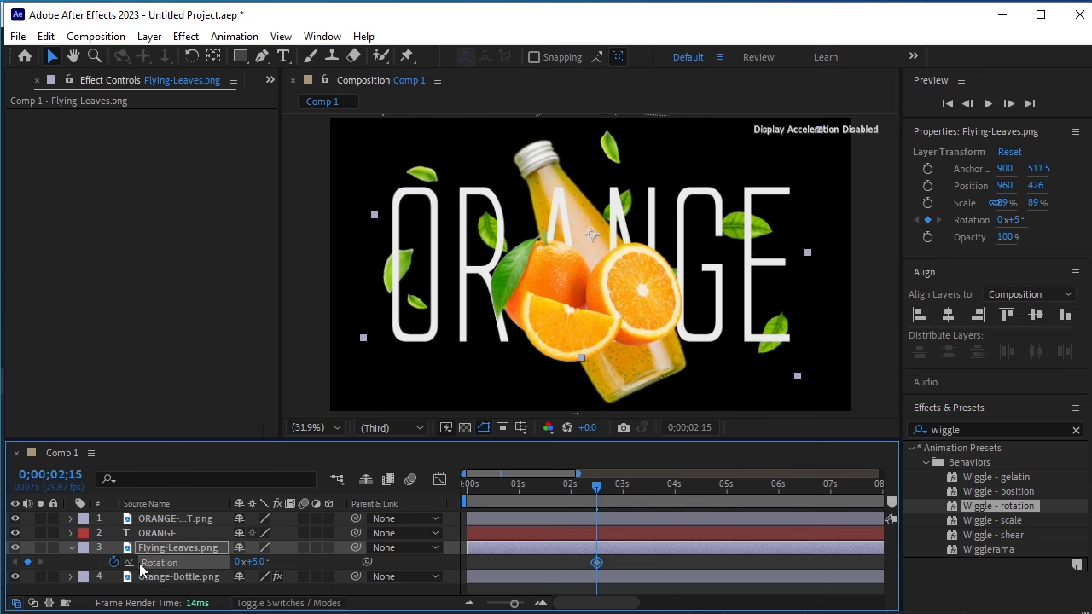
- Add a -2° rotation keyframe to the Flying-Leaves layer at 0;00;00;00 and collapse its properties
drag(594, 487, 290, 517)
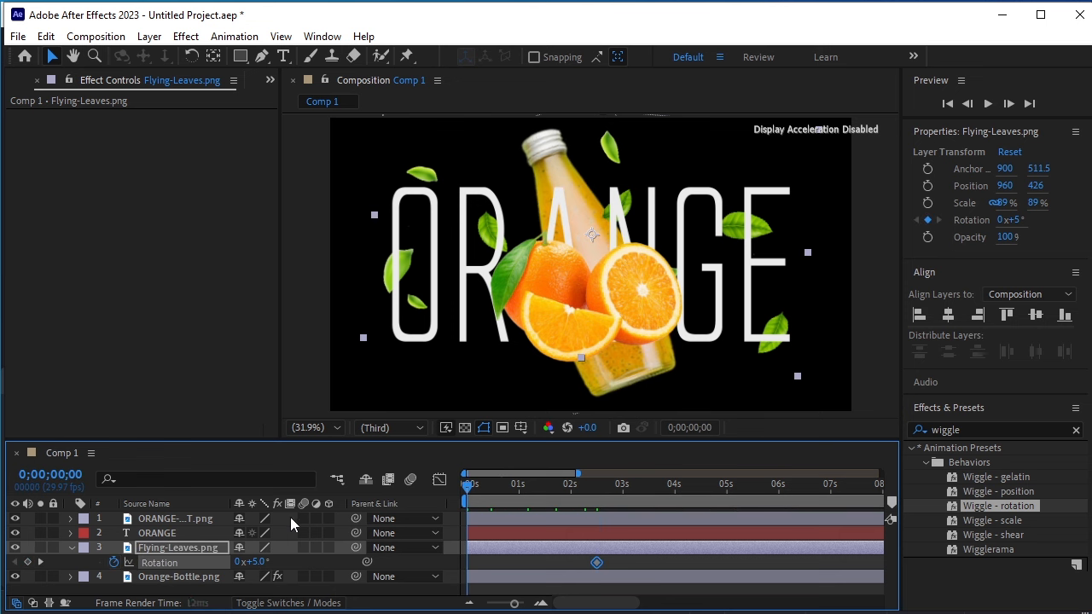
click(256, 562)
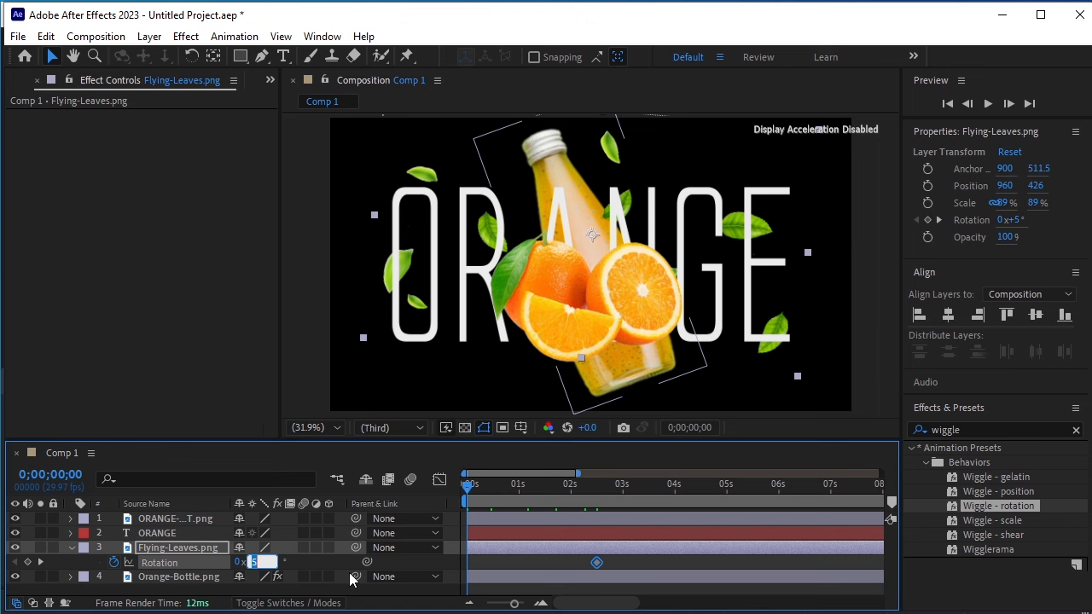
text(-2)
key(Return)
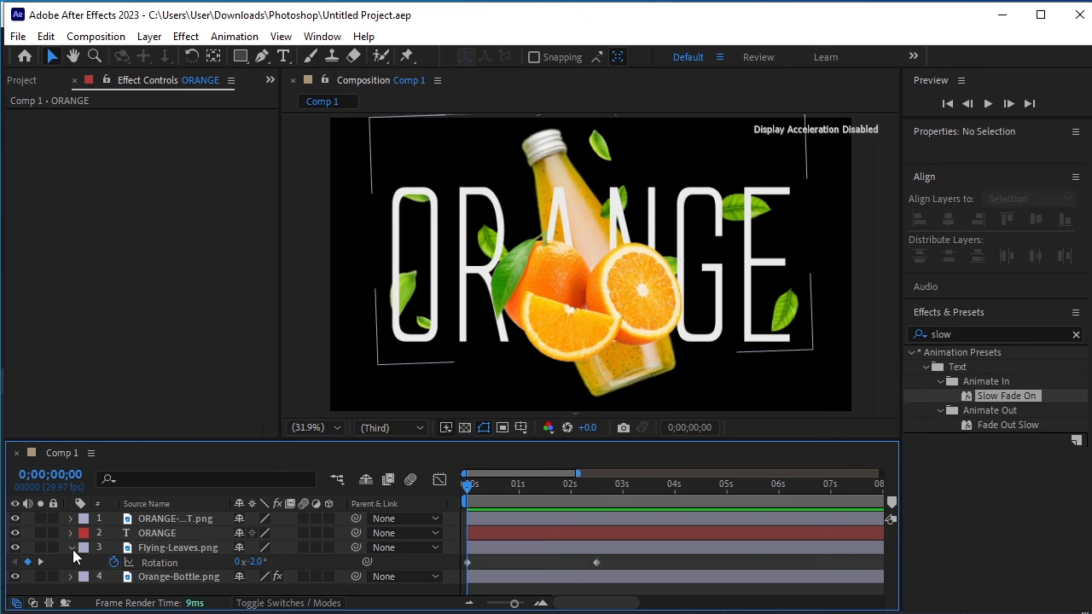
click(72, 547)
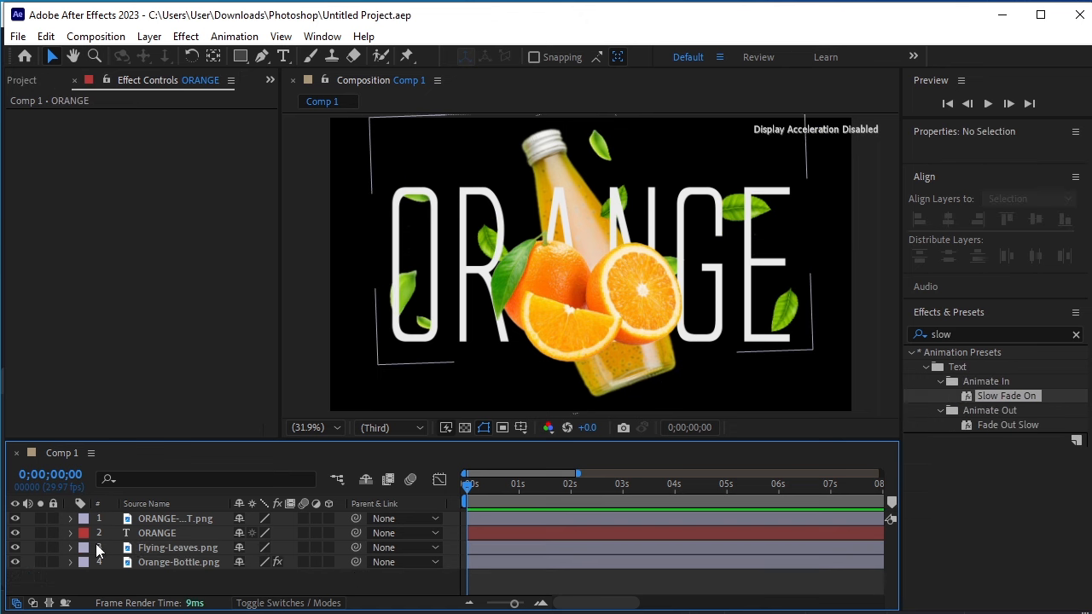
- Apply the Slow Fade On text preset to the ORANGE layer at the composition start and preview the animation
click(178, 533)
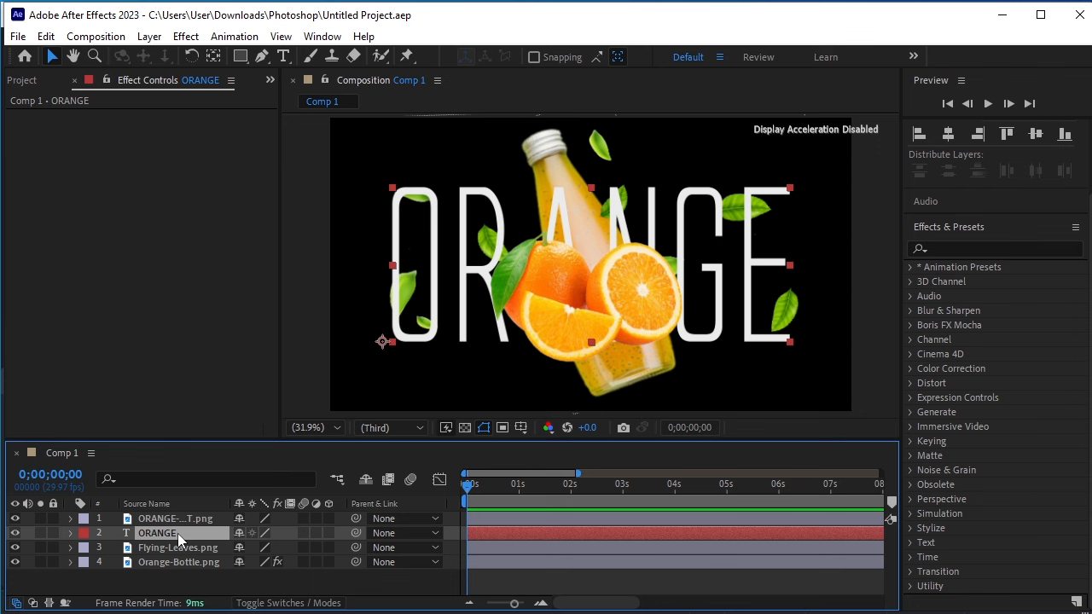
click(991, 248)
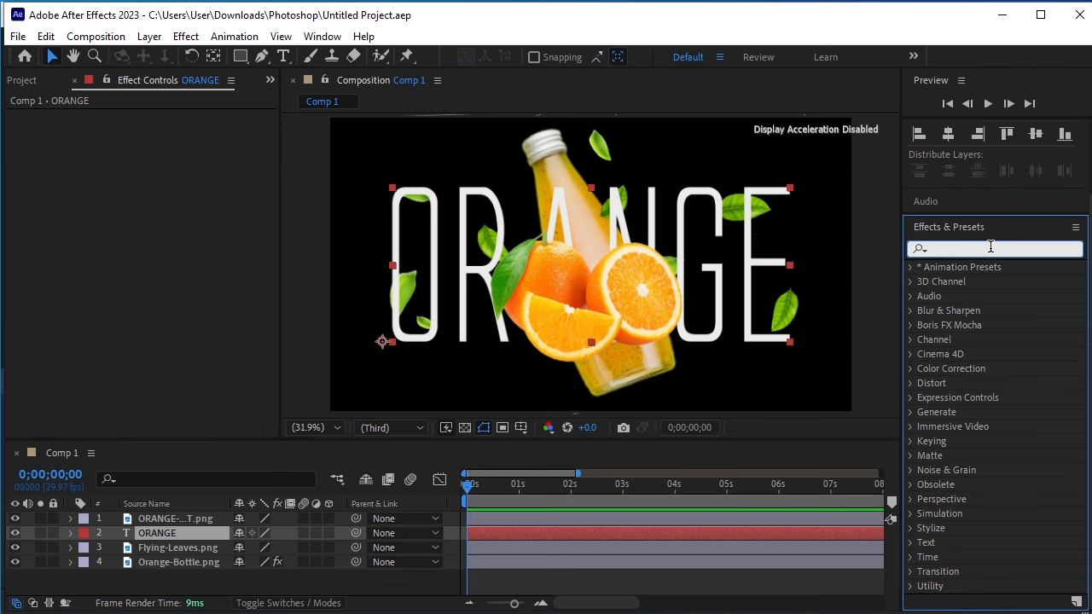
text(slow)
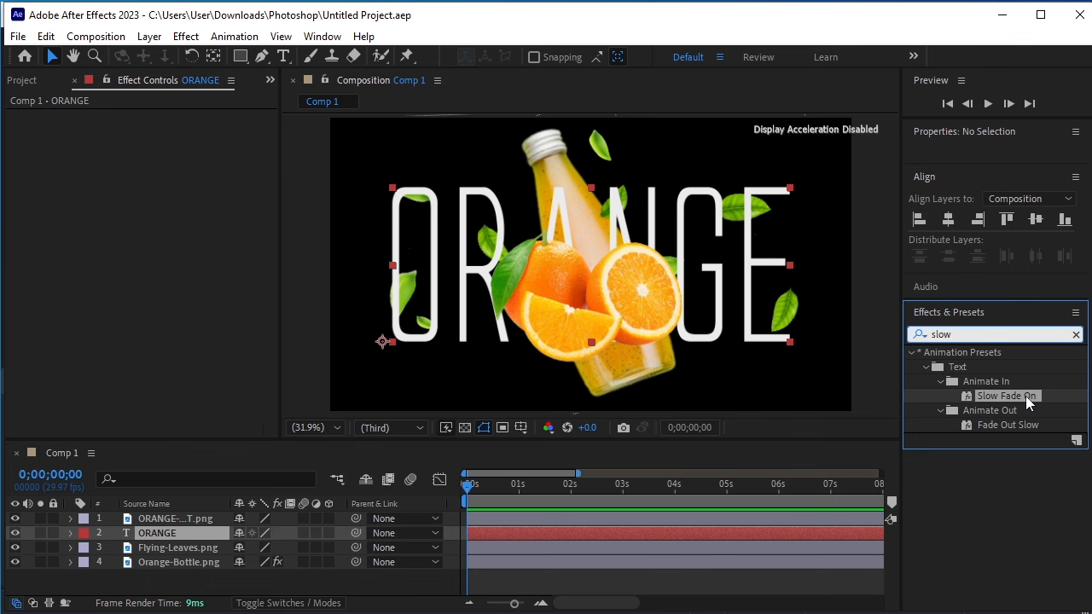
drag(1026, 396, 389, 586)
key(space)
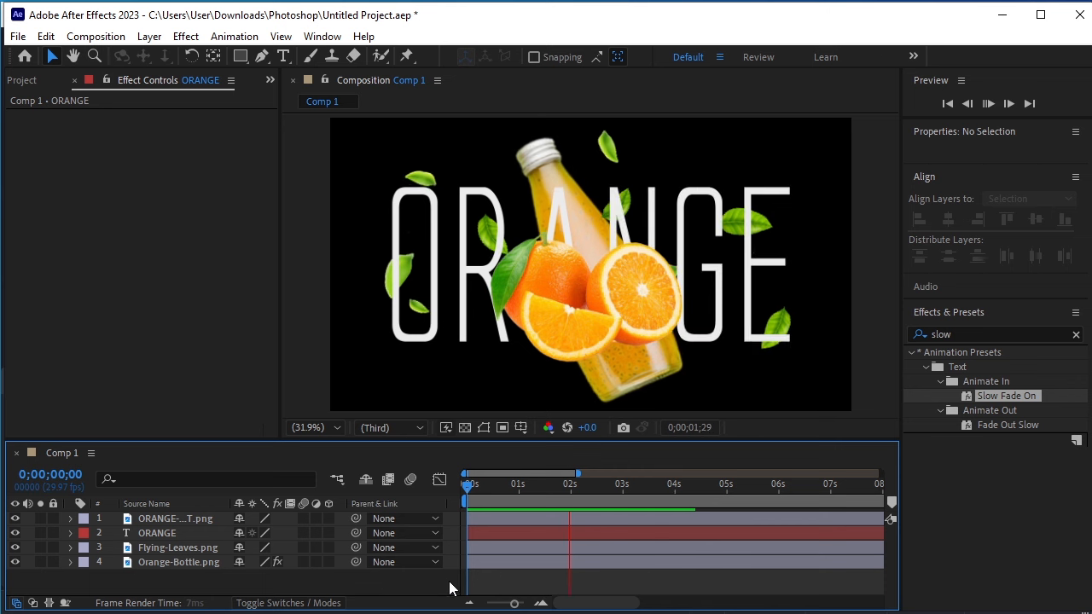
key(space)
- Move the ORANGE layer's ending Offset keyframe to just after 1 second and preview the fade from the composition start
click(181, 531)
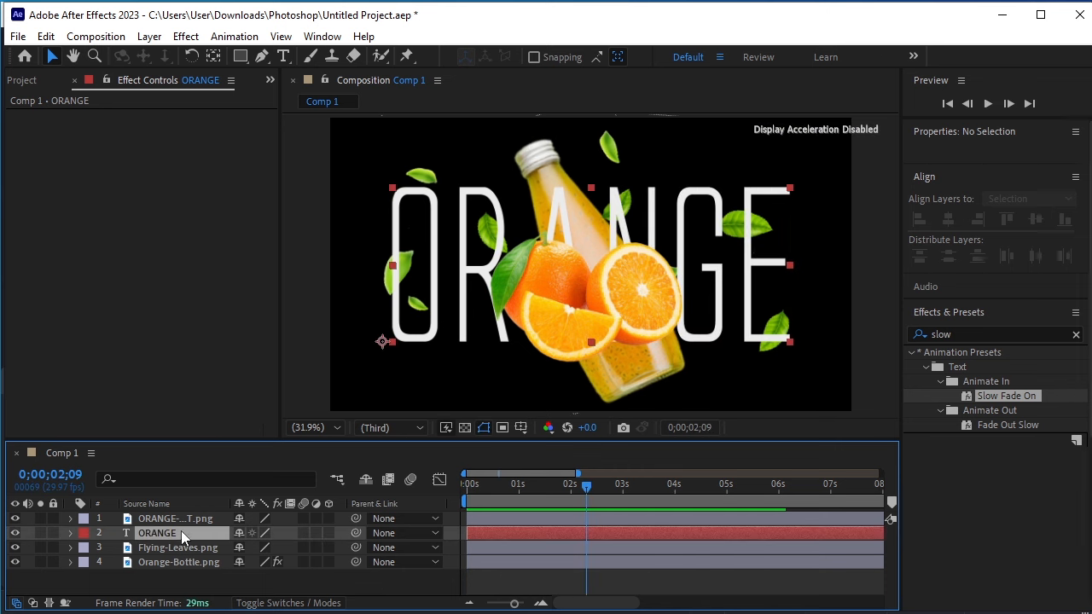
key(u)
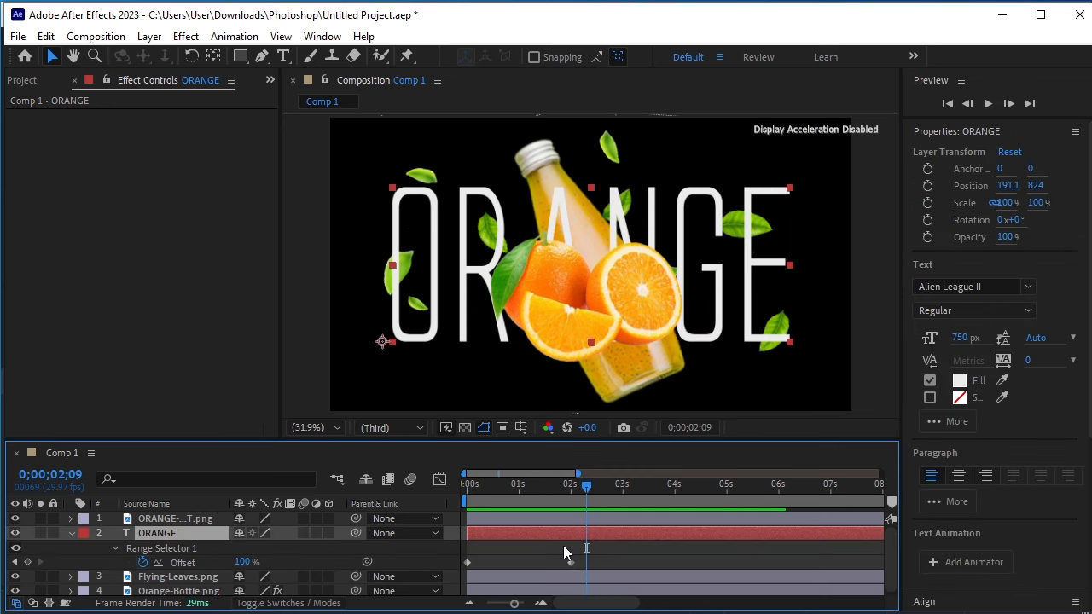
drag(571, 565, 527, 565)
drag(577, 491, 467, 502)
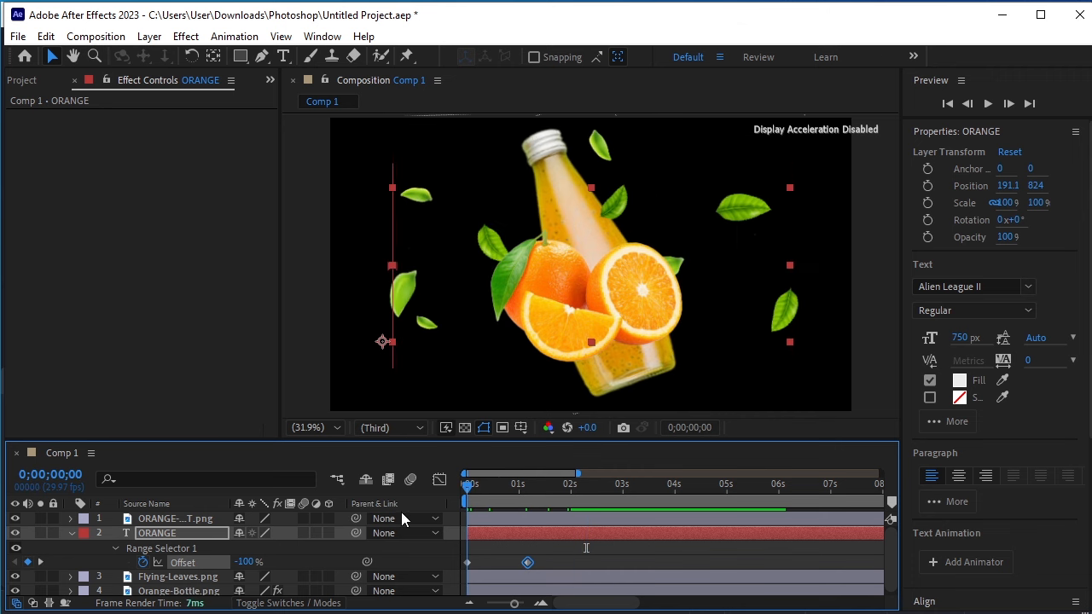
key(space)
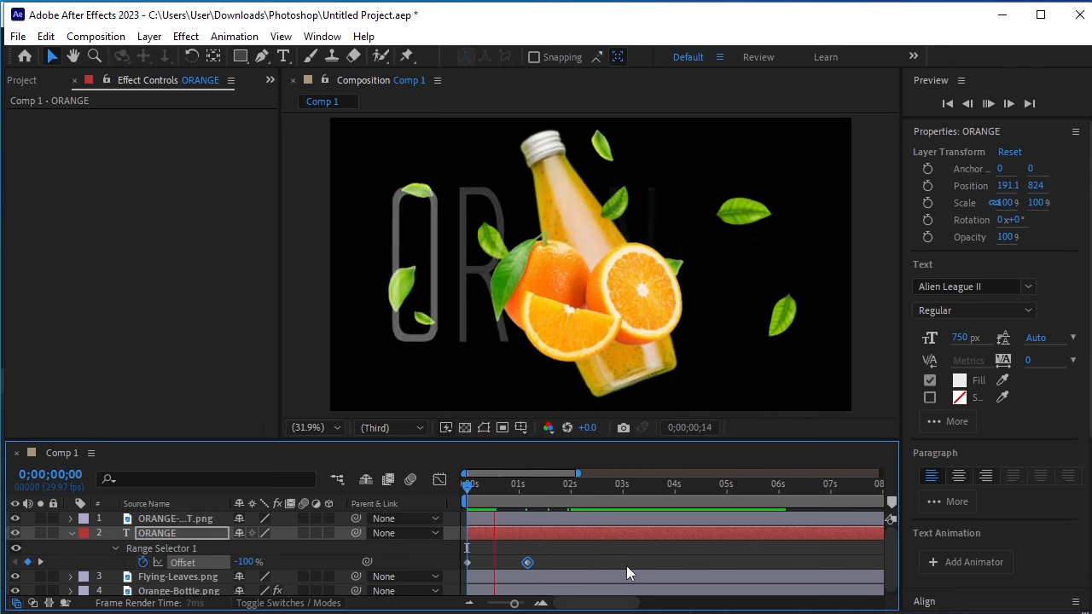
key(space)
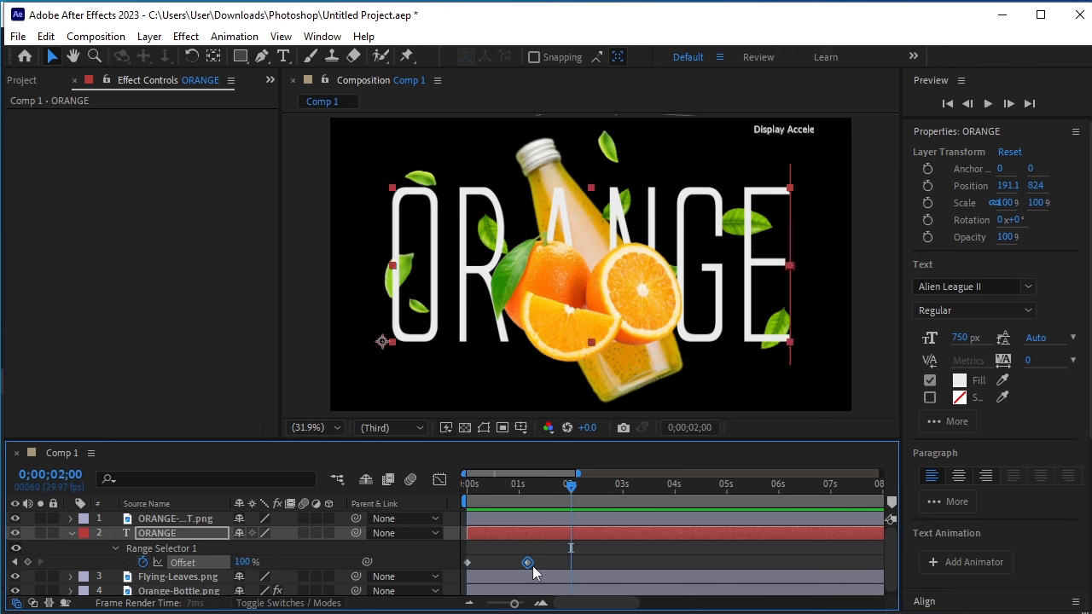
- Nudge the ORANGE layer's ending Offset keyframe slightly later, replay the fade from the start and collapse the layer
drag(528, 563, 532, 563)
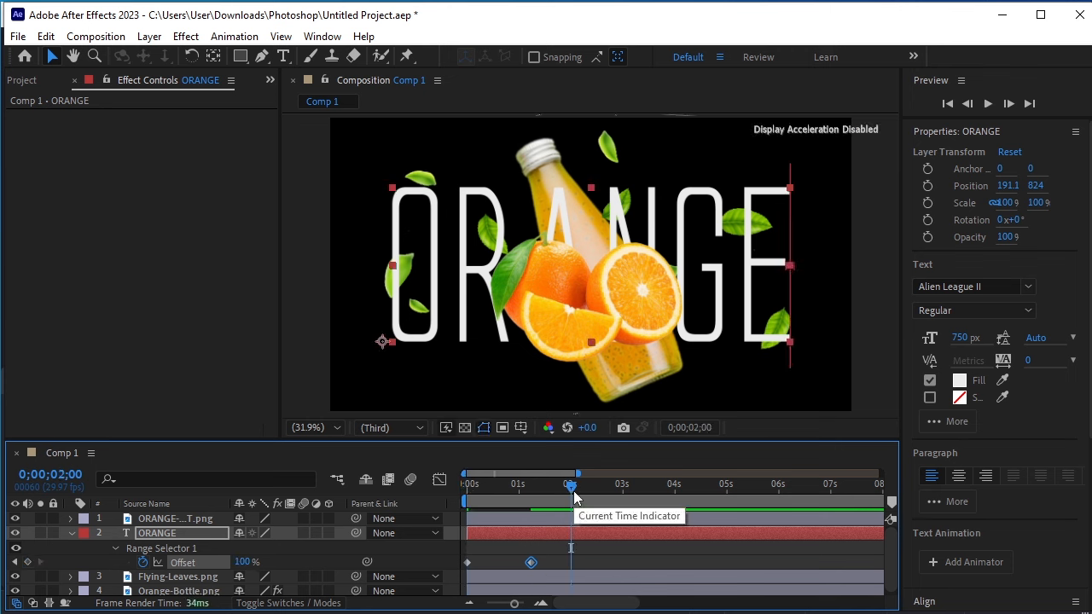
drag(570, 485, 401, 488)
key(space)
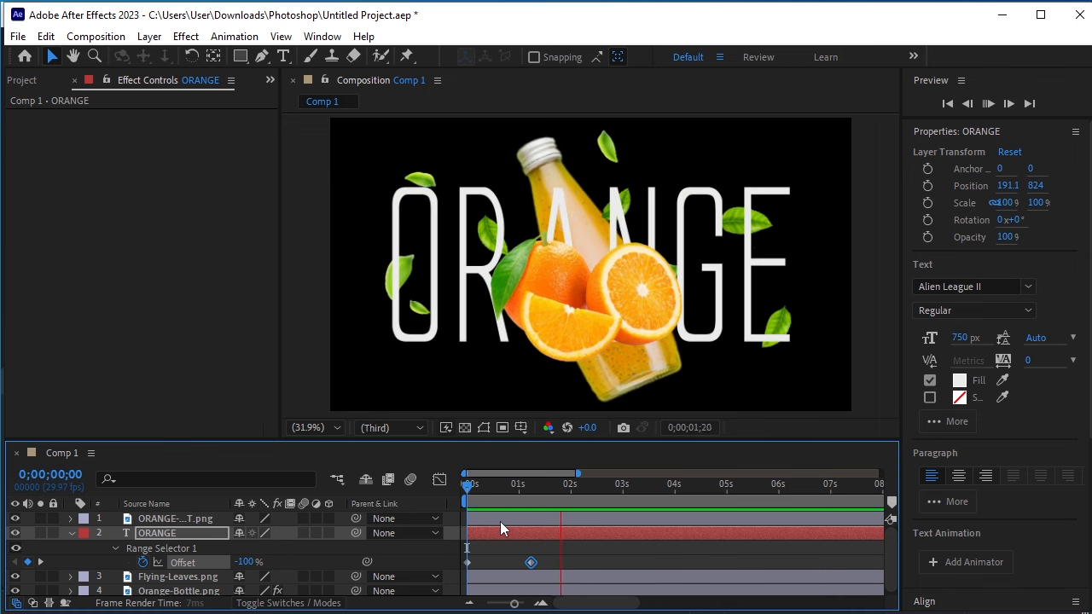
key(space)
click(72, 533)
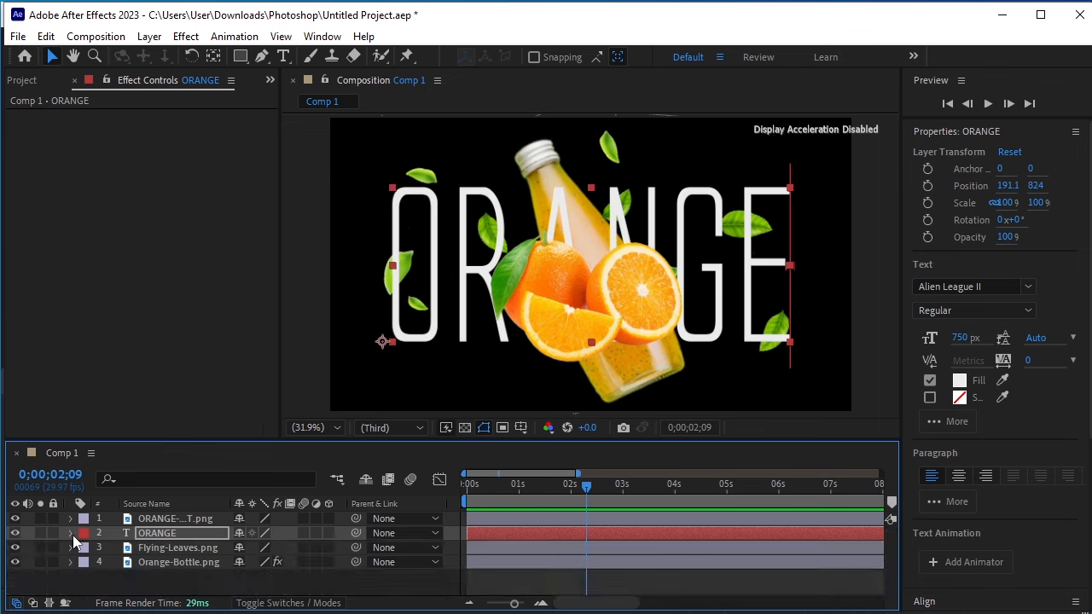
click(191, 591)
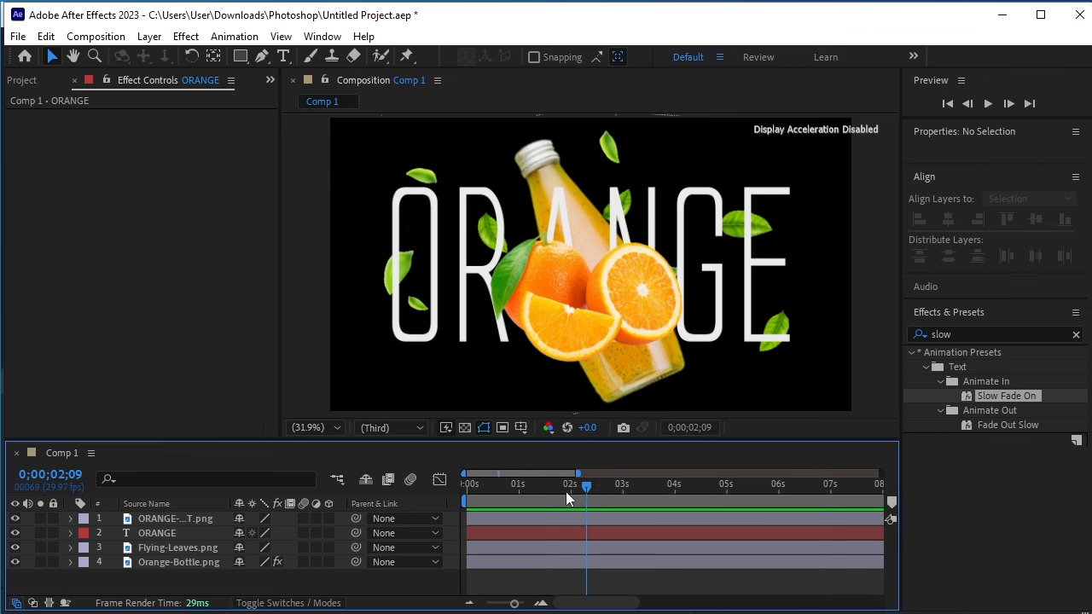
- At the composition start, create a 1920 x 1080 dark gray solid and place it beneath all other layers
key(Home)
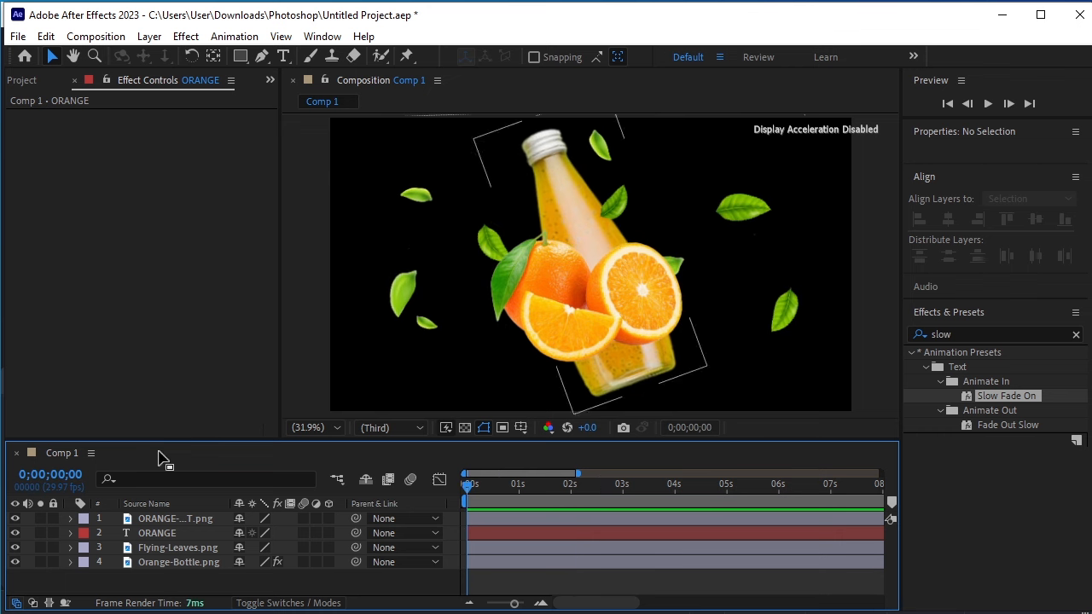
click(152, 37)
mouse_move(171, 57)
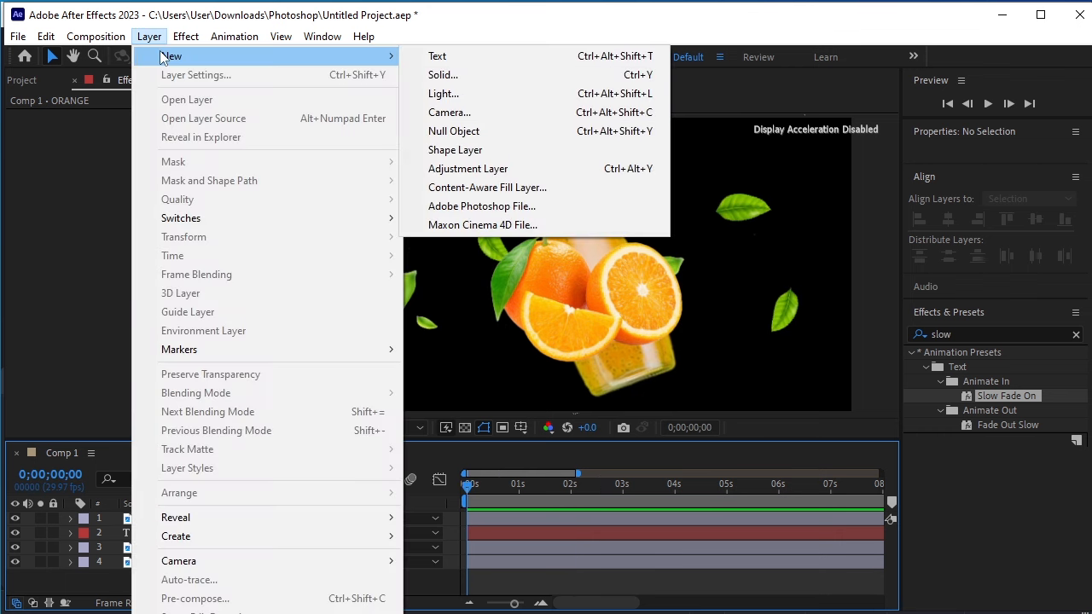
click(481, 69)
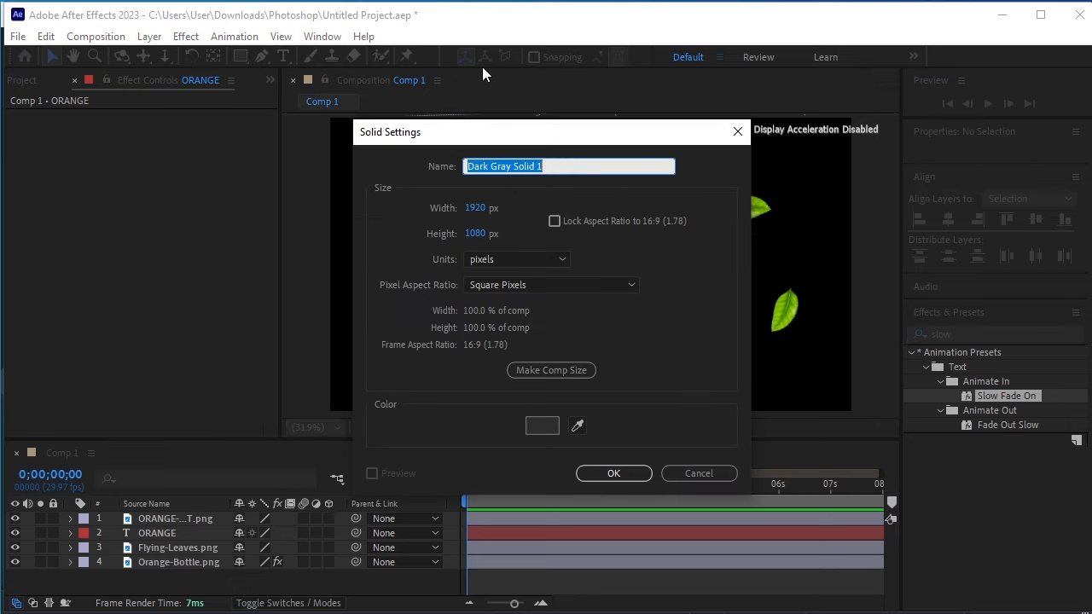
click(615, 474)
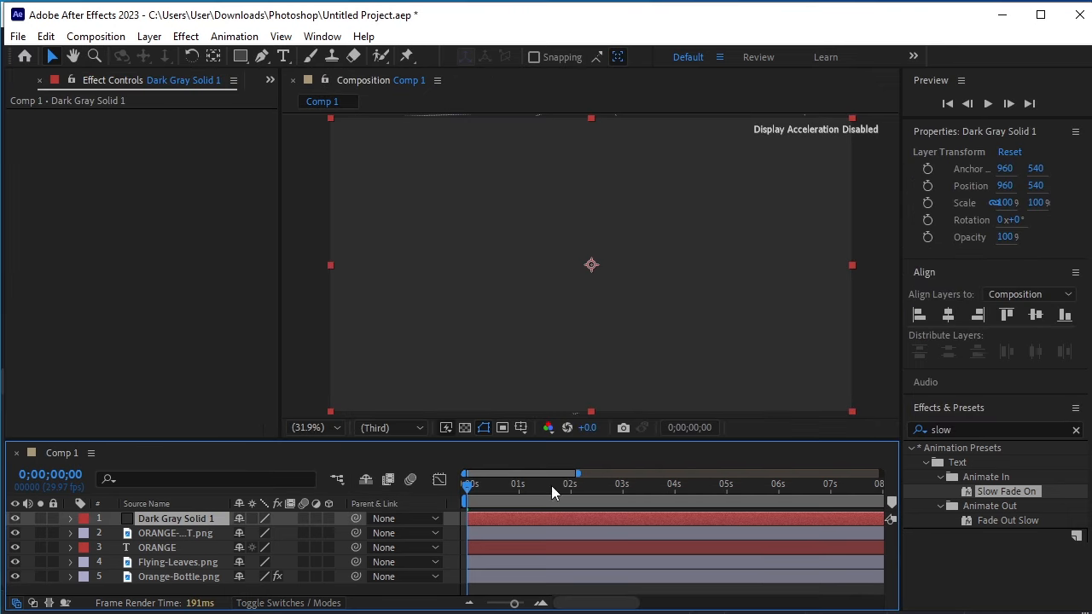
drag(186, 529, 186, 600)
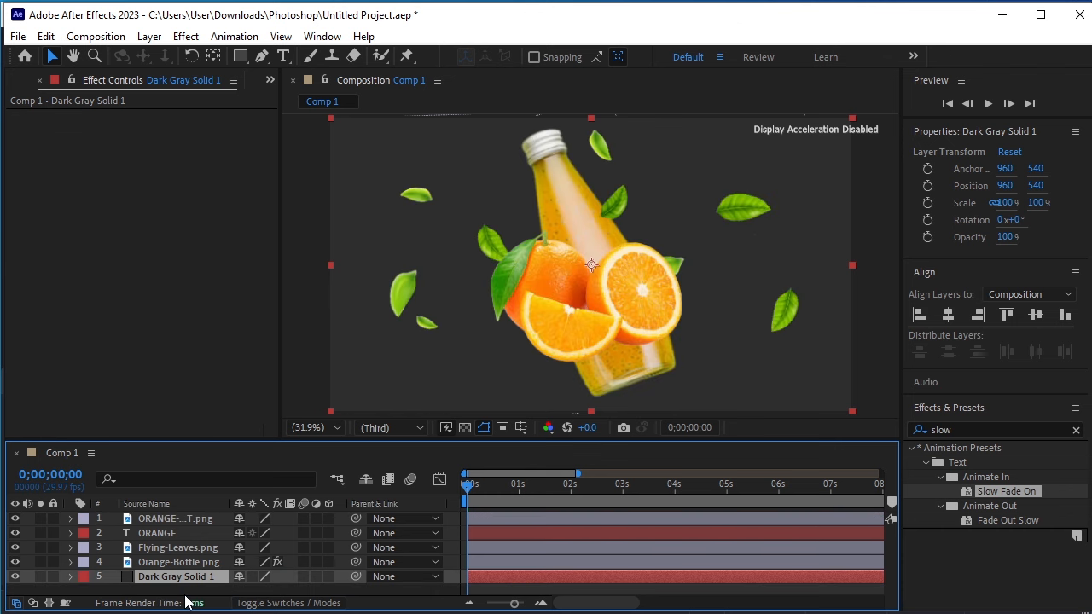
- Find the Gradient Ramp effect and apply it to the Dark Gray Solid 1 layer
click(1018, 432)
drag(956, 431, 912, 434)
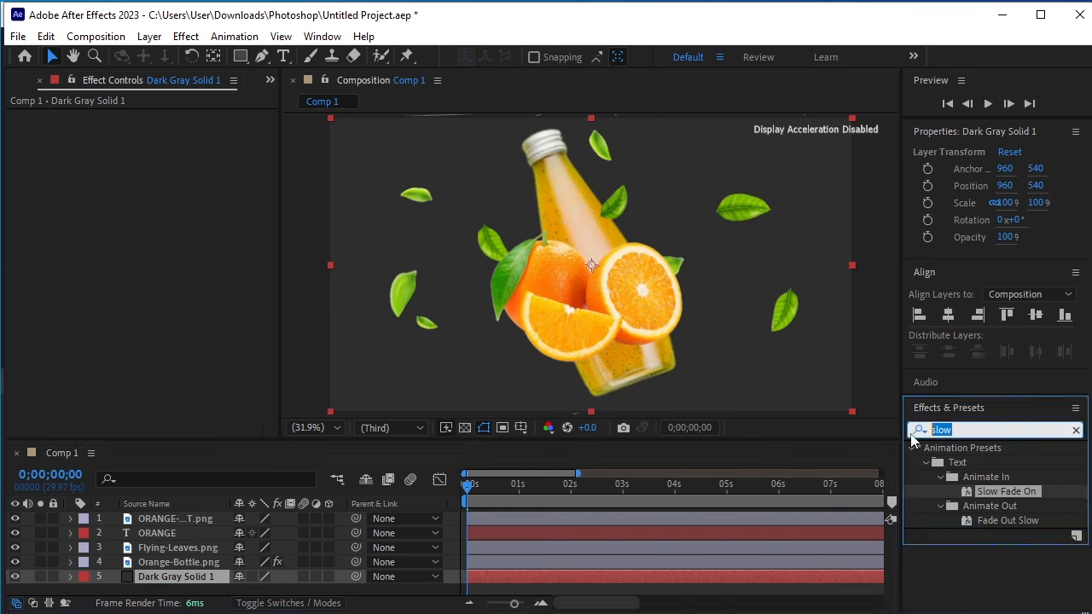
text(gradi)
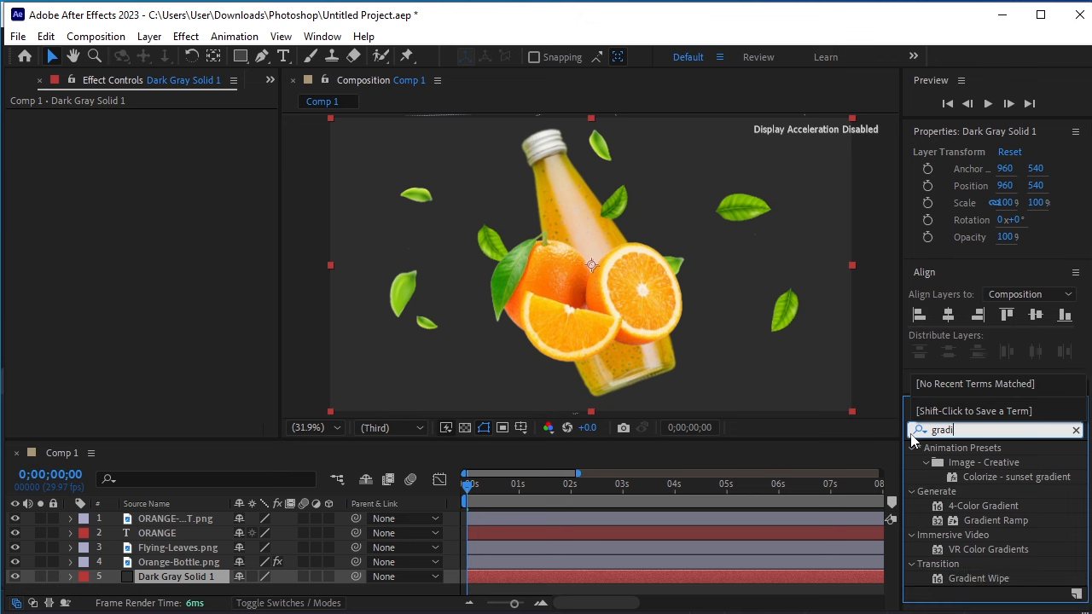
double_click(1019, 522)
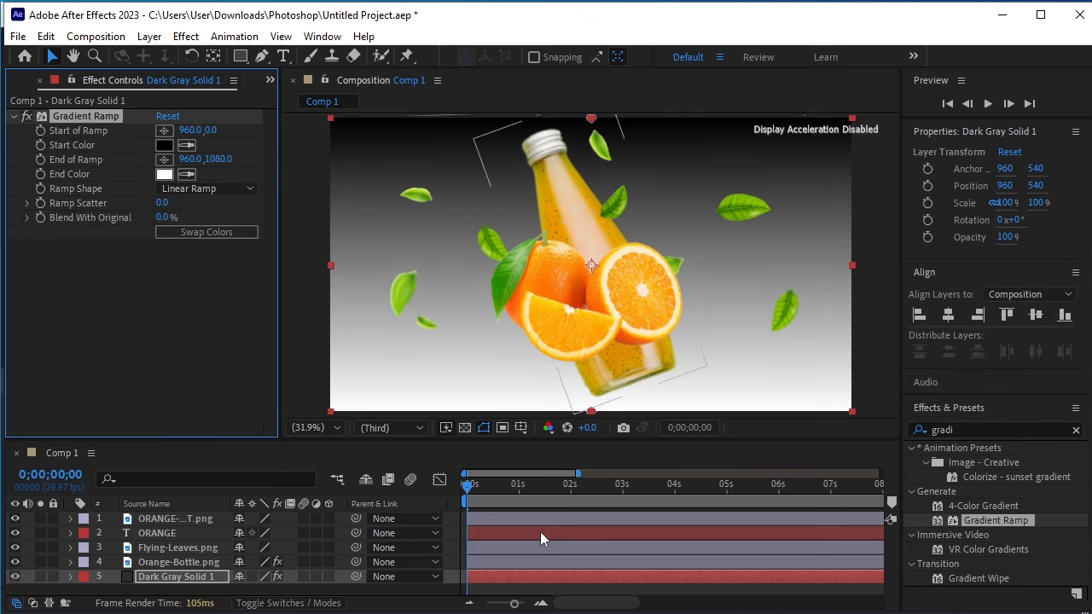
- Sample an orange from the fruit as the gradient's start color and adjust it to FF921A
click(165, 145)
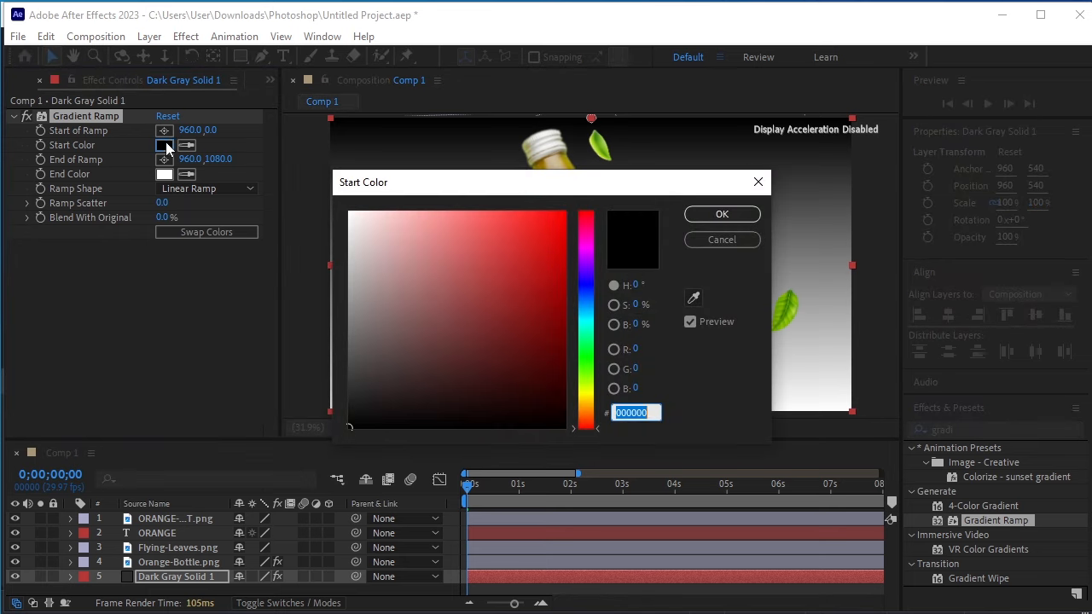
drag(518, 183, 827, 247)
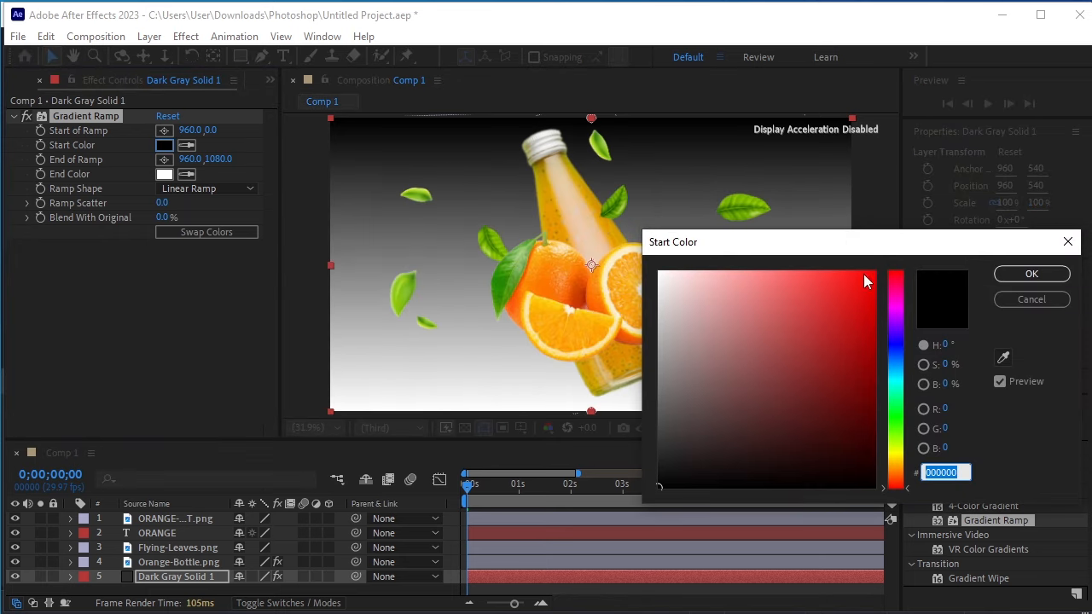
click(1004, 357)
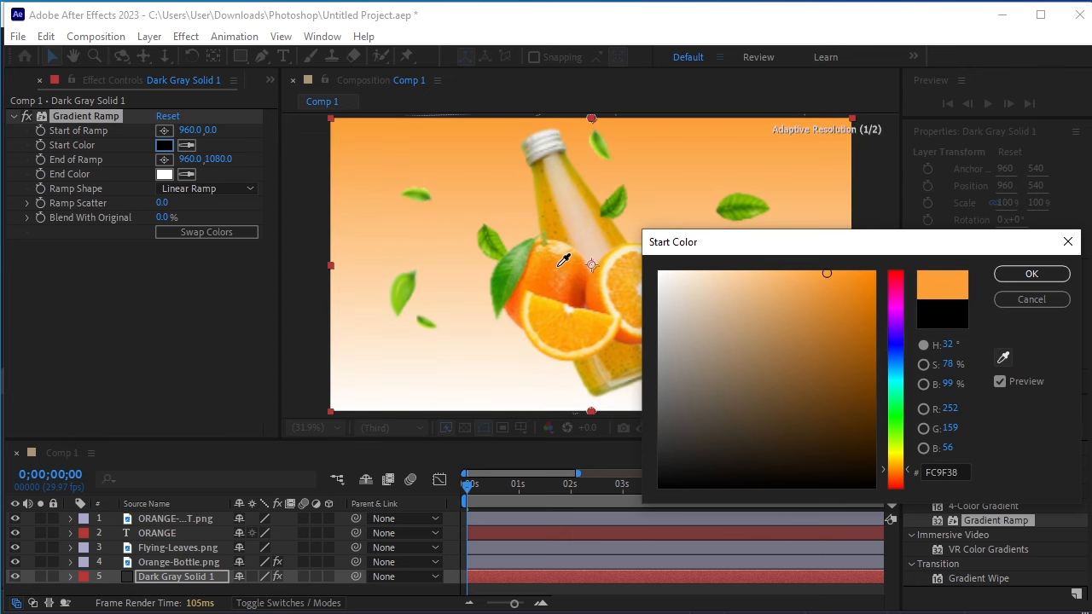
click(563, 260)
click(852, 270)
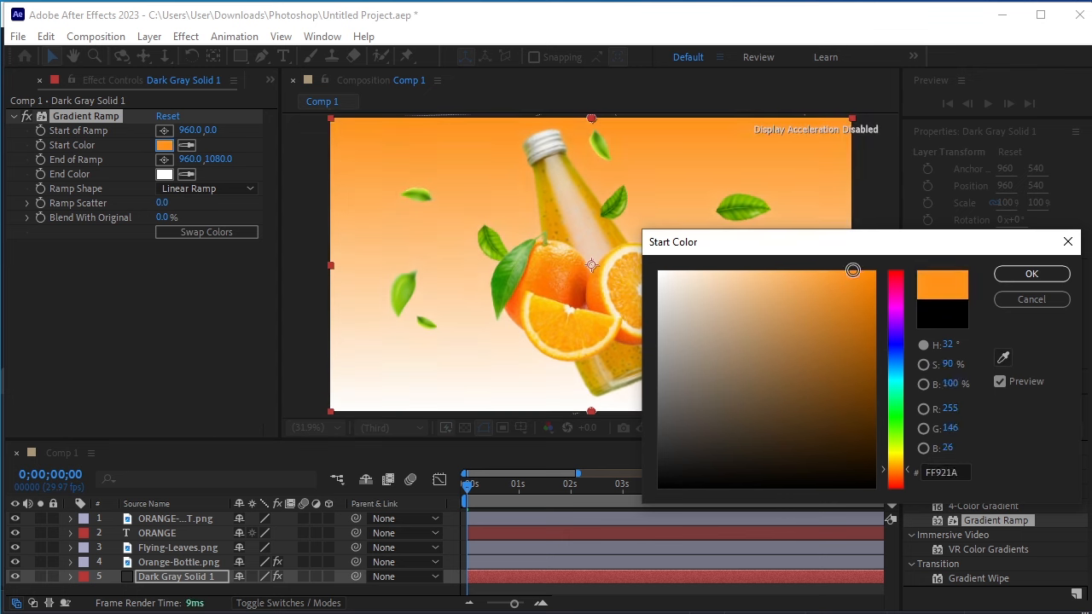
click(997, 274)
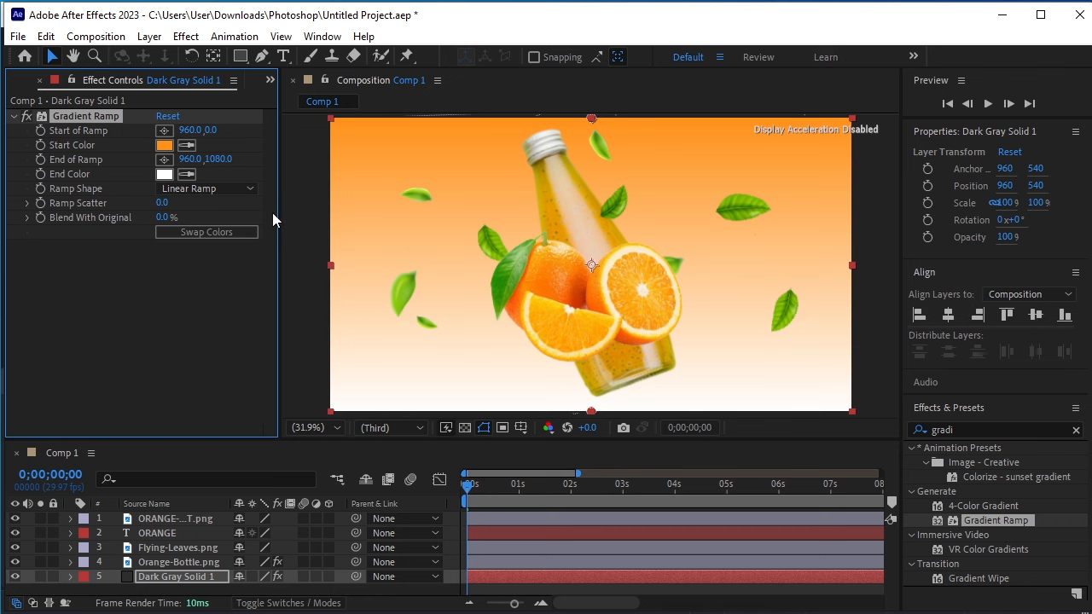
- Change the ramp shape to Radial Ramp and swap the gradient's start and end colors
click(222, 189)
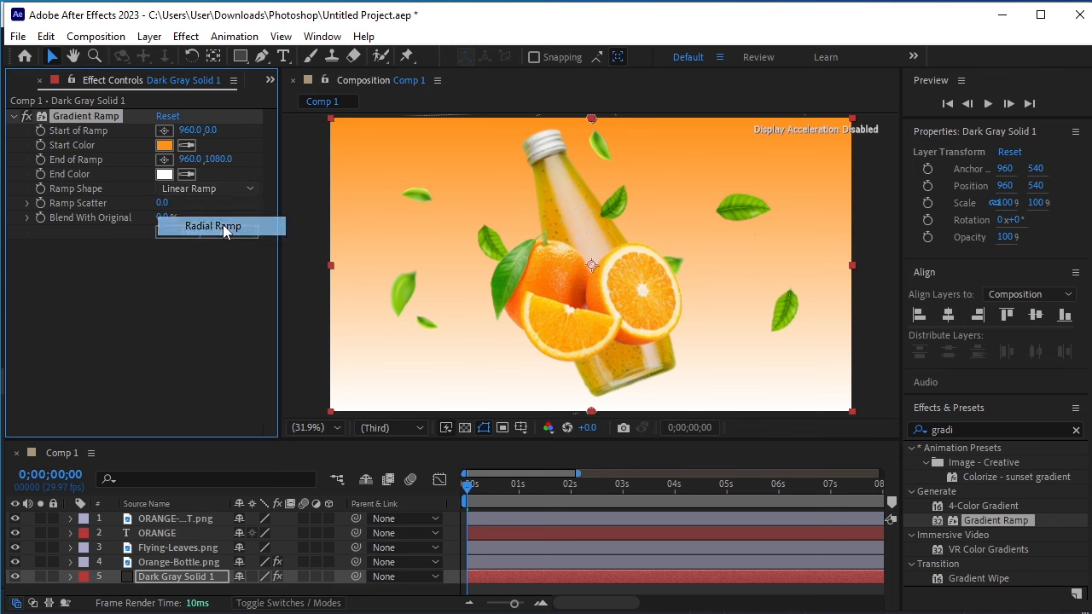
click(223, 224)
click(212, 233)
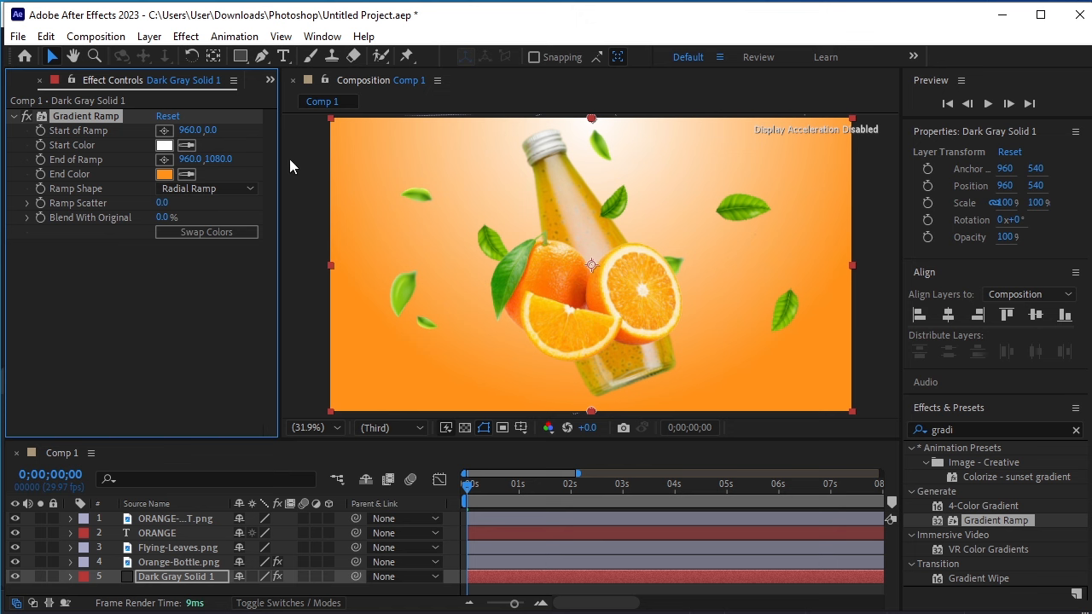
- Place the start of the ramp near the frame's center at 953.1, 549.4 and set the end of the ramp to 1414.0, 1080.0
click(163, 129)
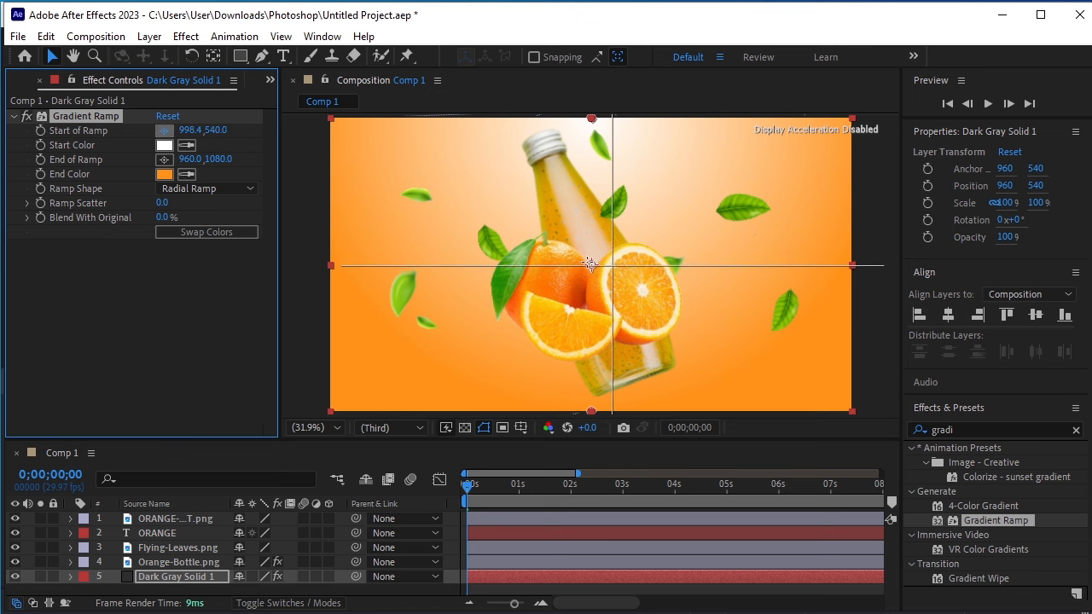
click(596, 267)
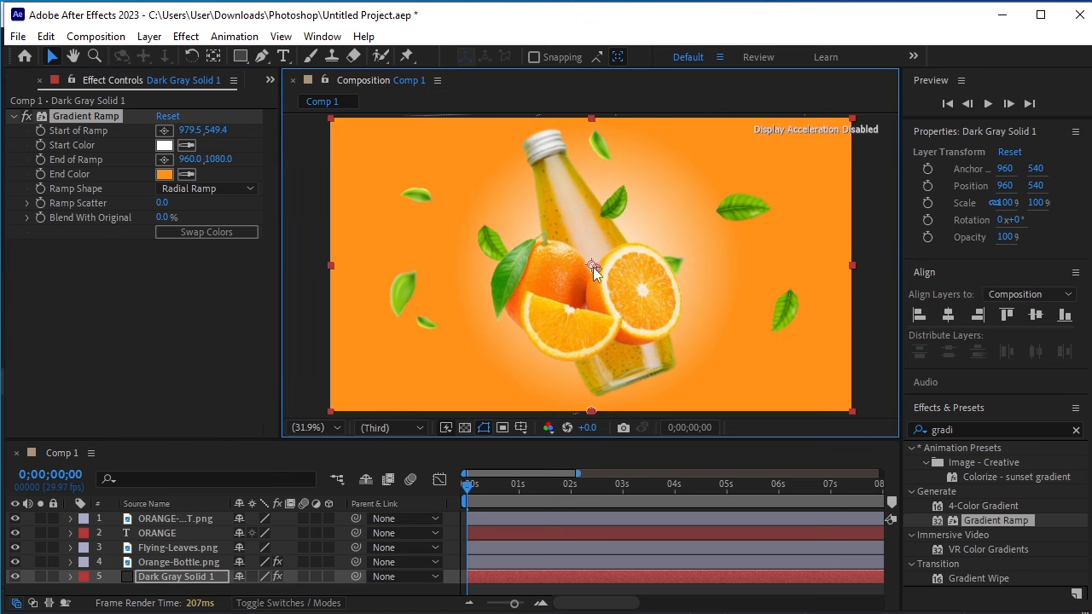
mouse_move(593, 267)
mouse_down()
mouse_move(591, 258)
mouse_move(590, 267)
mouse_up()
mouse_move(188, 130)
mouse_down()
mouse_move(174, 132)
mouse_move(512, 159)
mouse_move(783, 161)
mouse_up()
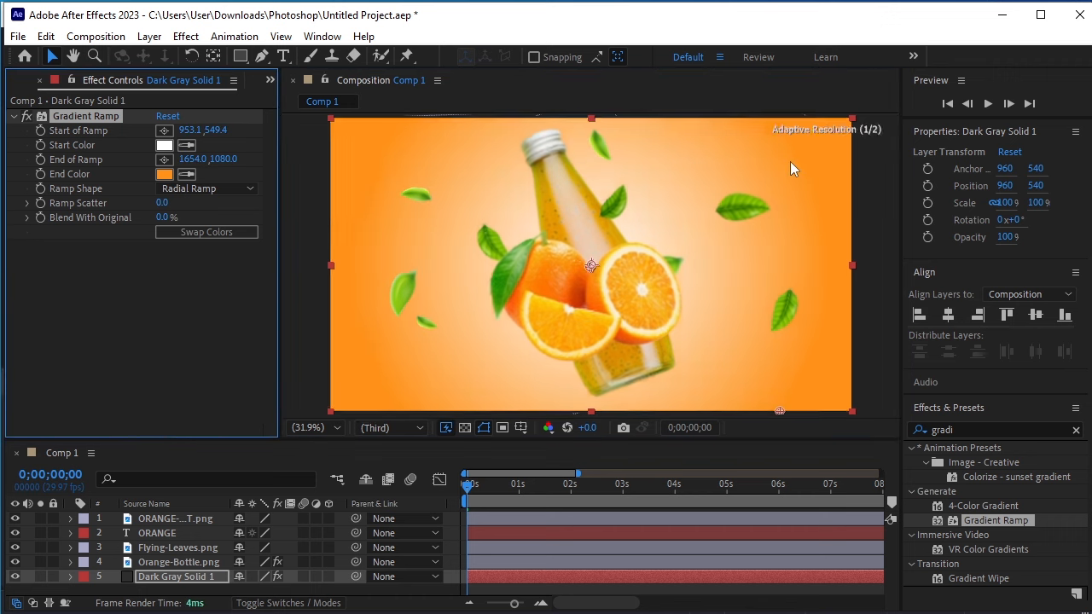
drag(197, 160, 17, 178)
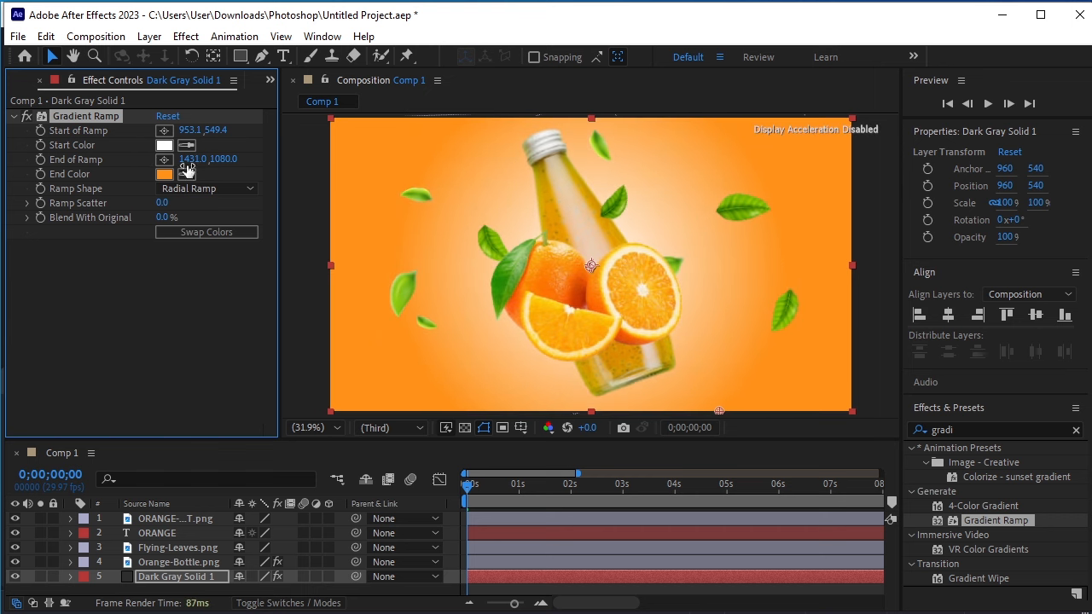
drag(186, 169, 178, 170)
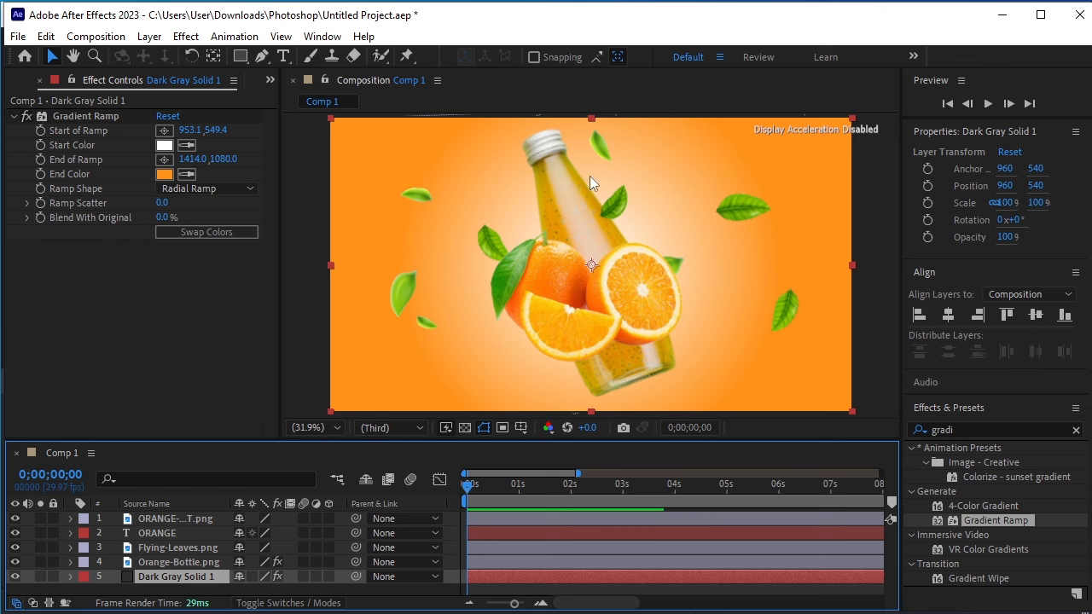
- Pre-compose the fruit, ORANGE text, Flying-Leaves and Orange-Bottle layers into a new composition named Orange
click(186, 516)
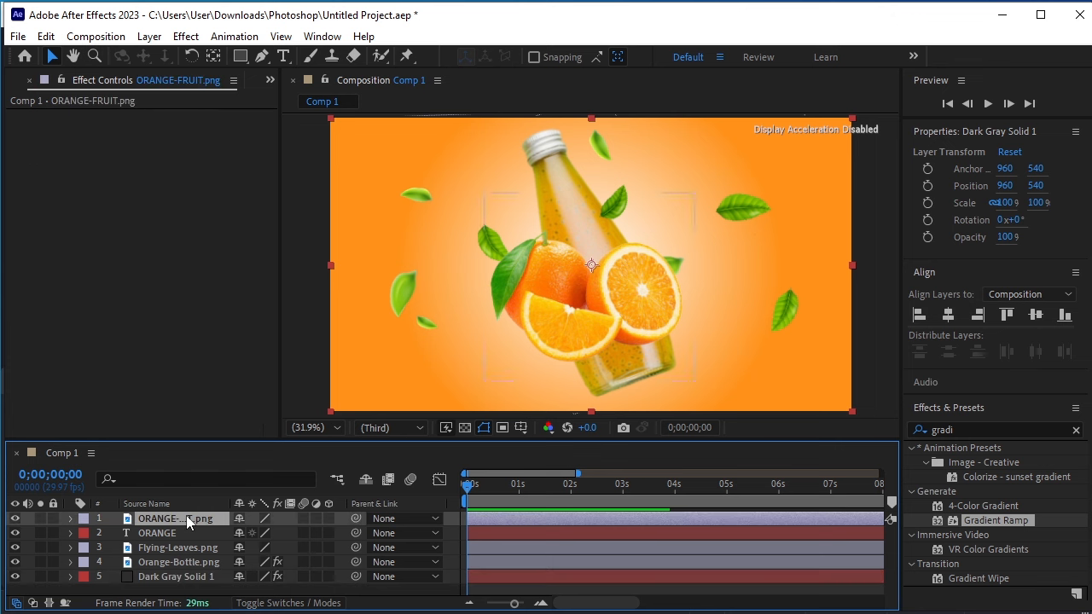
shift+click(203, 562)
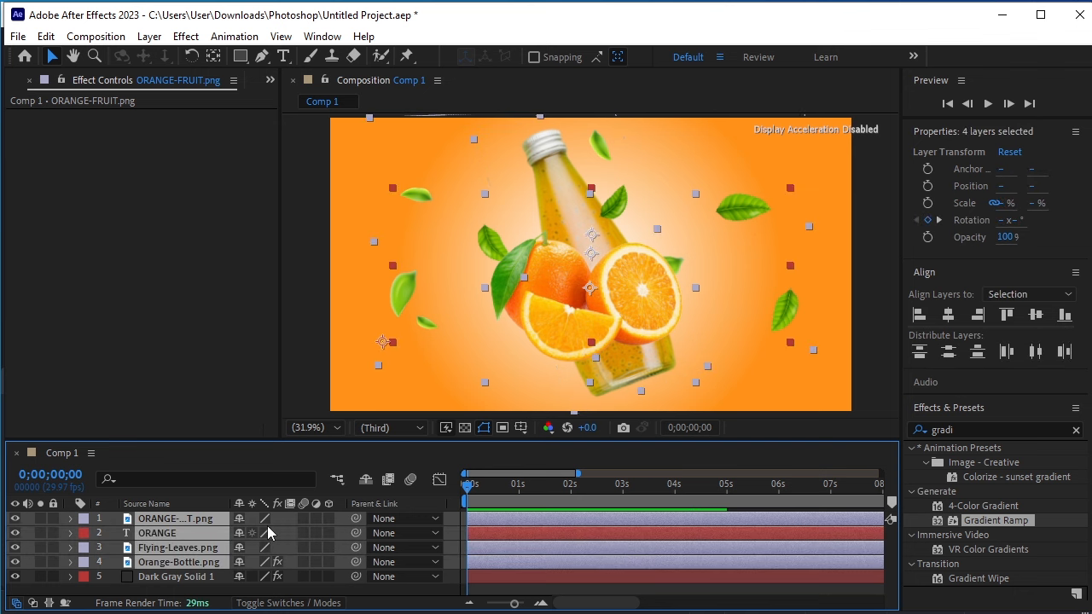
key(ctrl+shift+c)
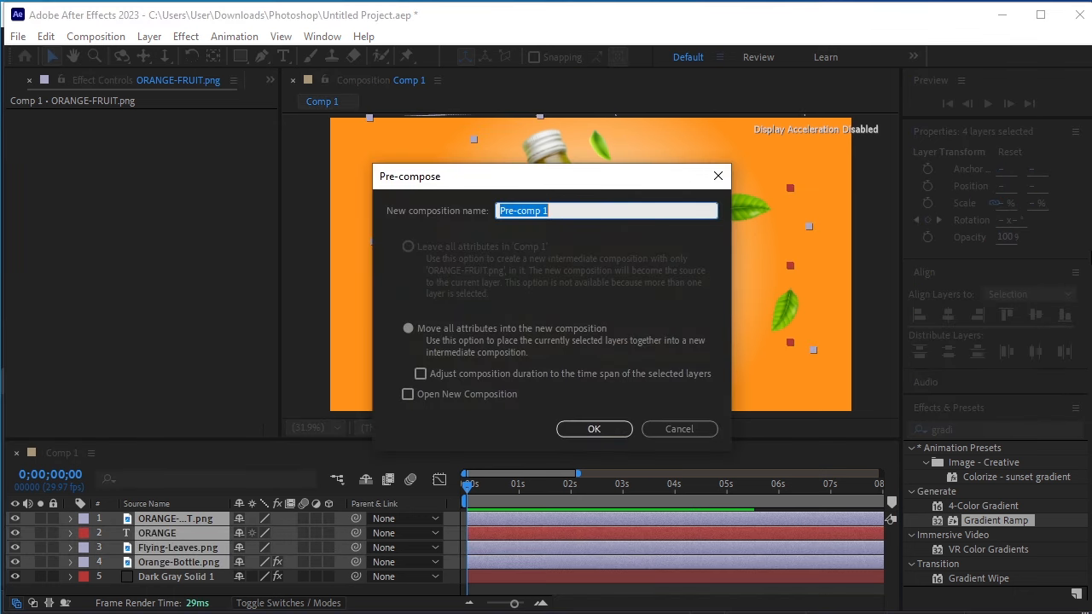
text(Orange)
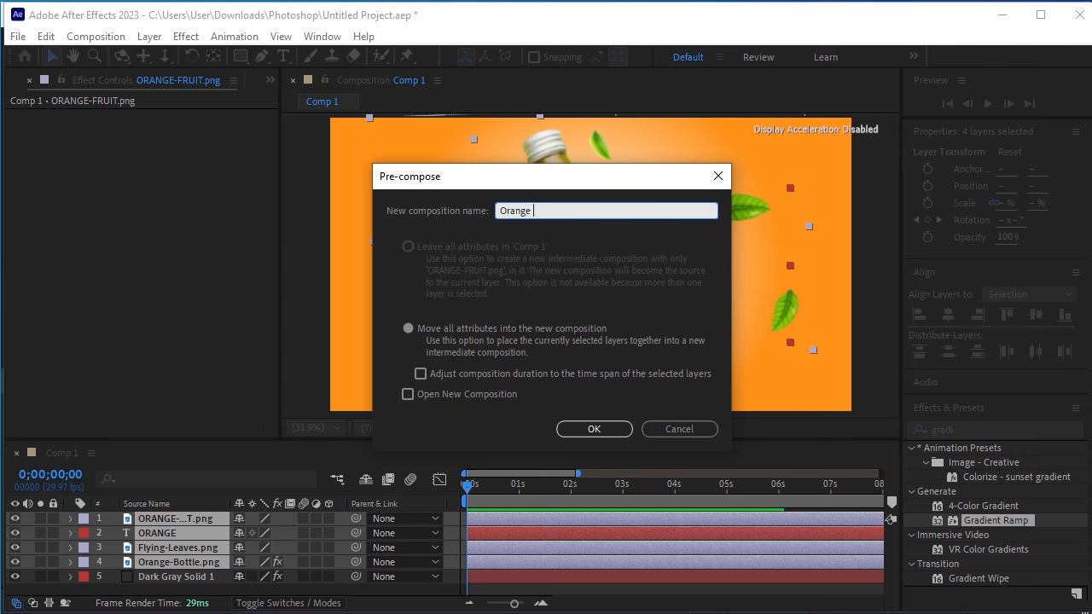
key(Return)
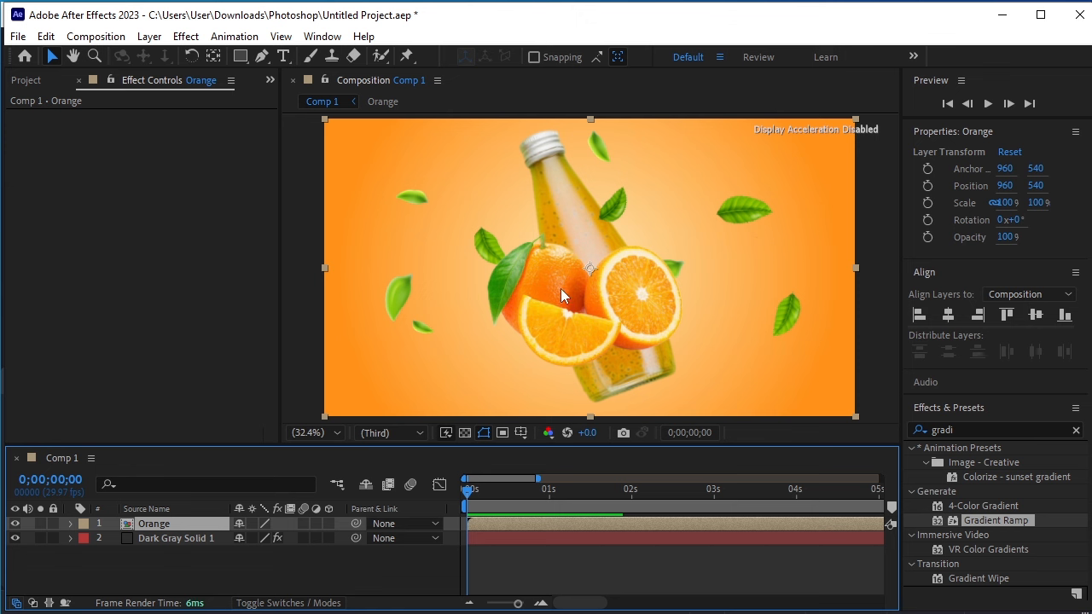
- Add Position keyframes to the Orange layer at 0;00;00;00 and 0;00;00;05
key(p)
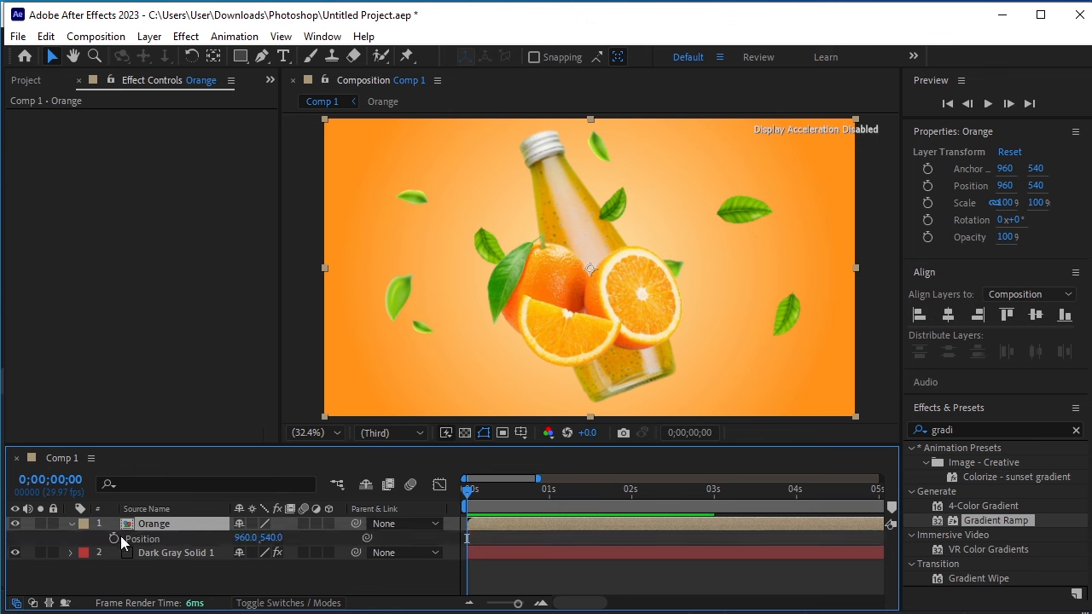
click(114, 539)
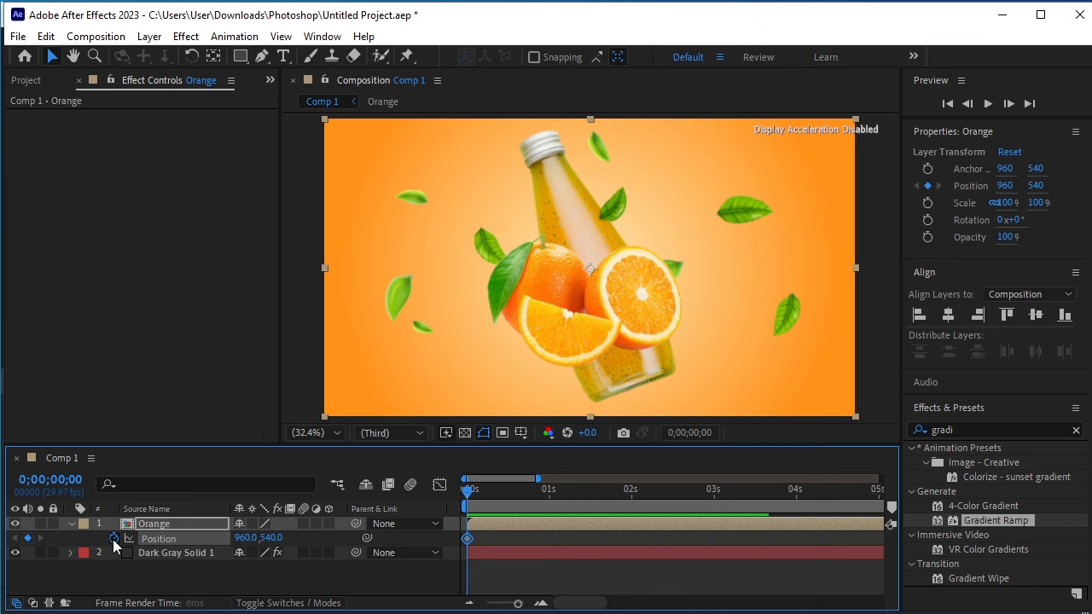
key(Page_Down)
key(Page_Down)
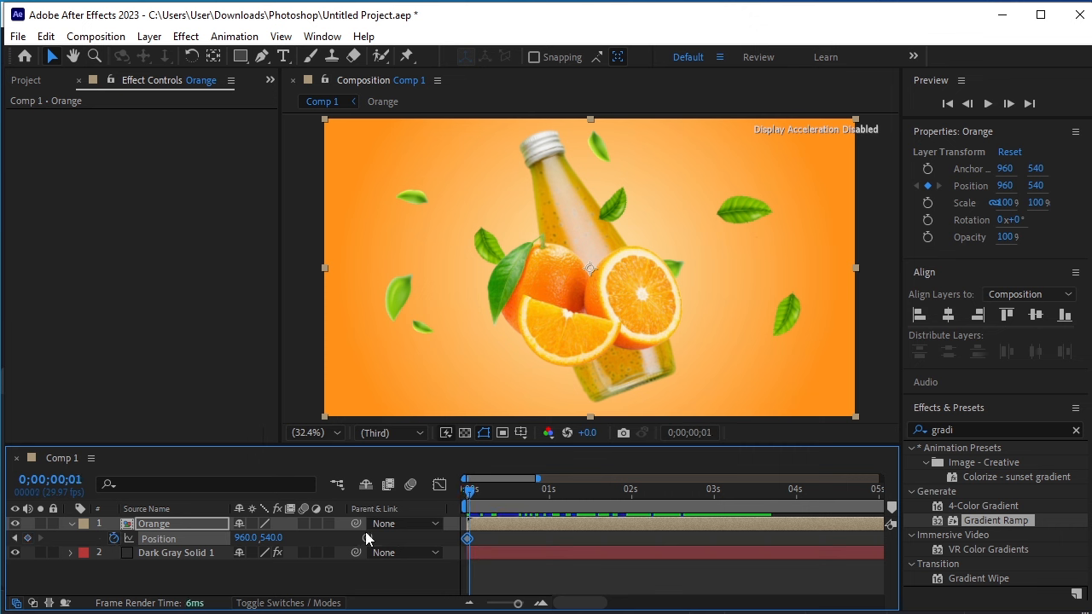
key(Page_Down)
key(Page_Down)
key(Page_Down)
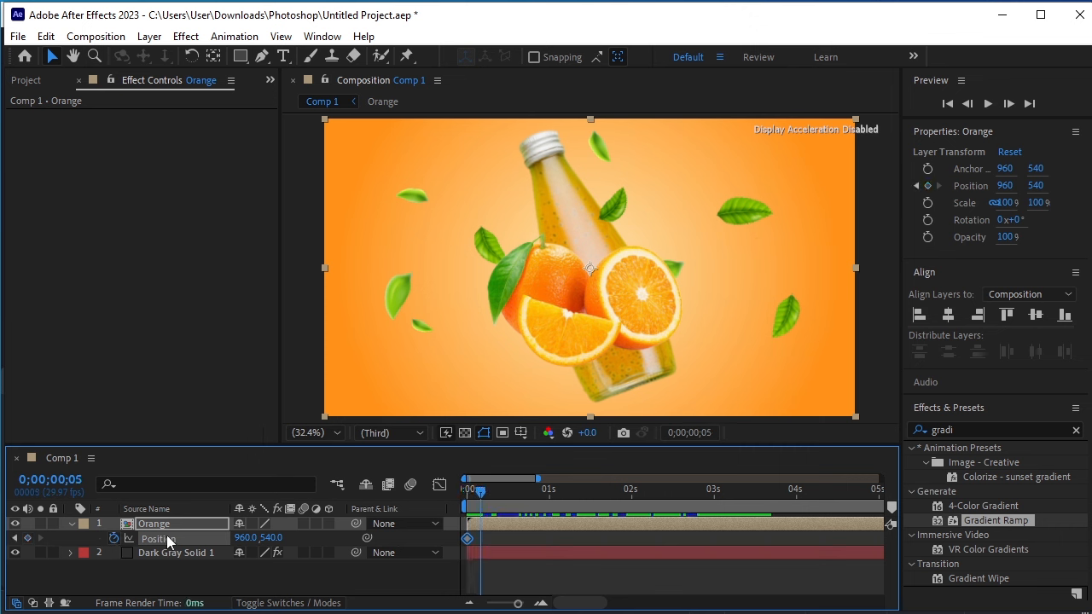
click(27, 538)
- Move the Orange layer below the frame at its first keyframe by setting Position to 960, 1648
click(14, 539)
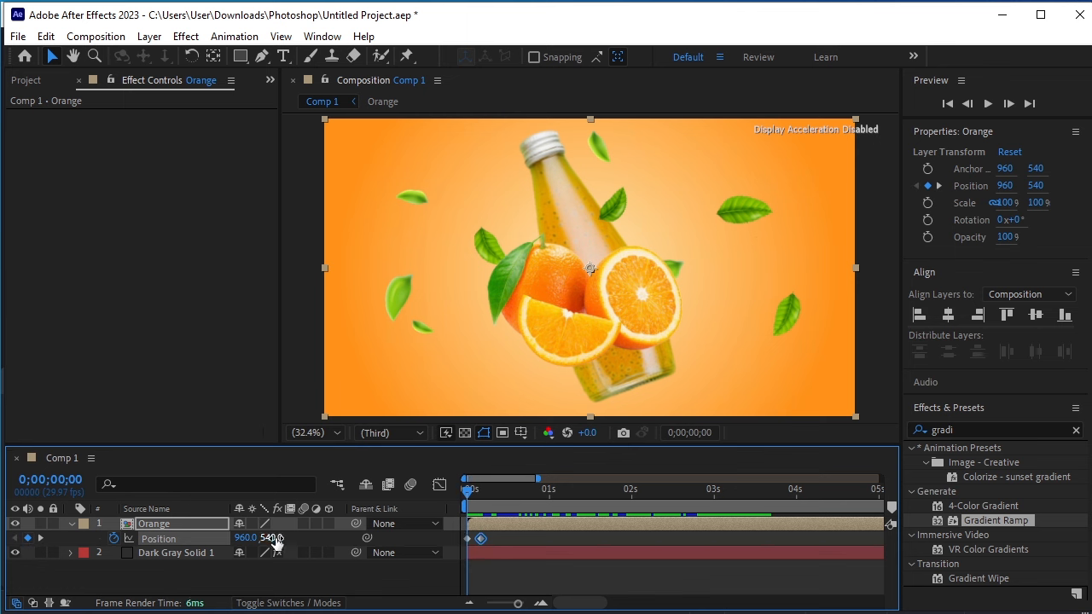
drag(275, 540, 400, 531)
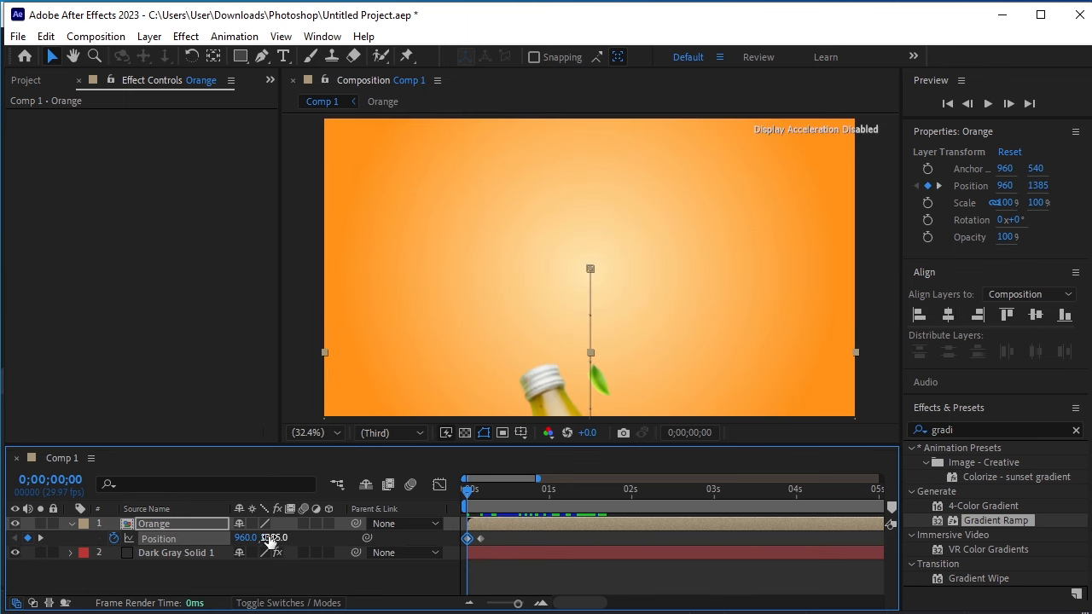
drag(269, 540, 496, 534)
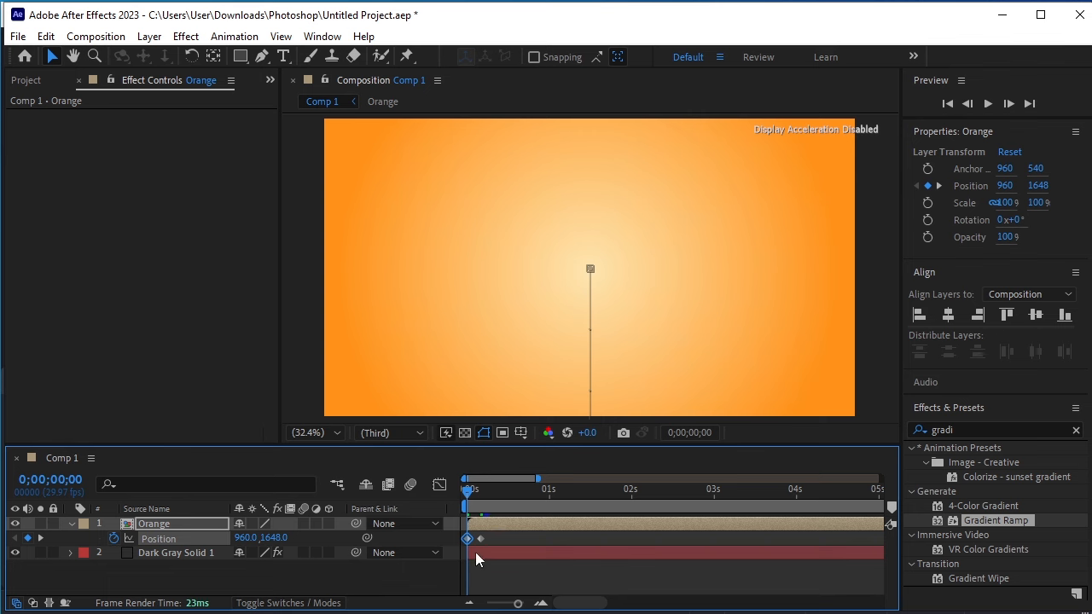
- Preview the Orange layer's entrance and apply Easy Ease to both of its Position keyframes
key(space)
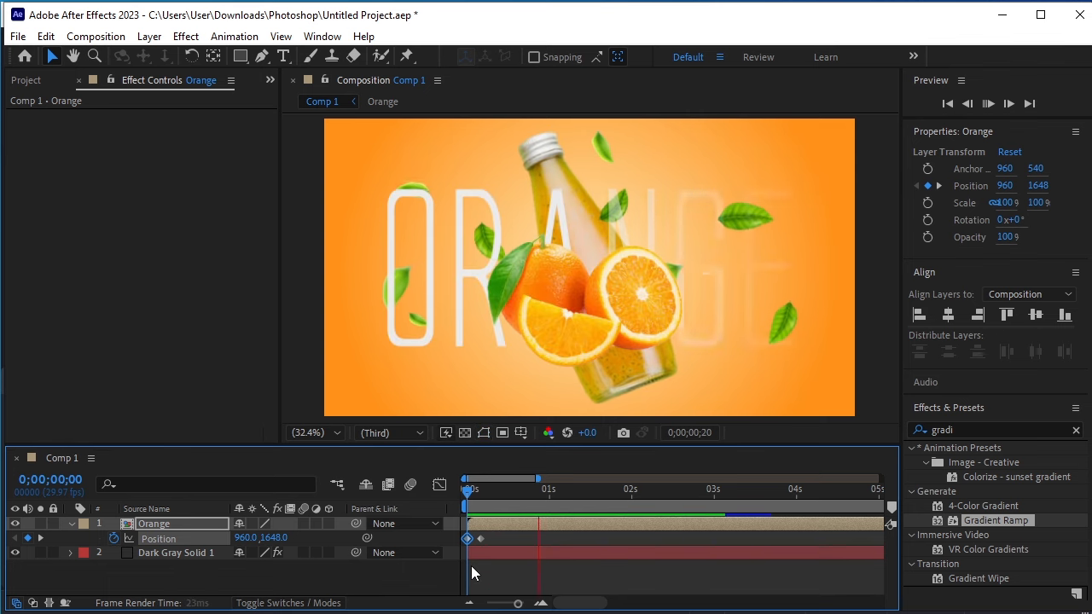
key(space)
drag(486, 535, 465, 542)
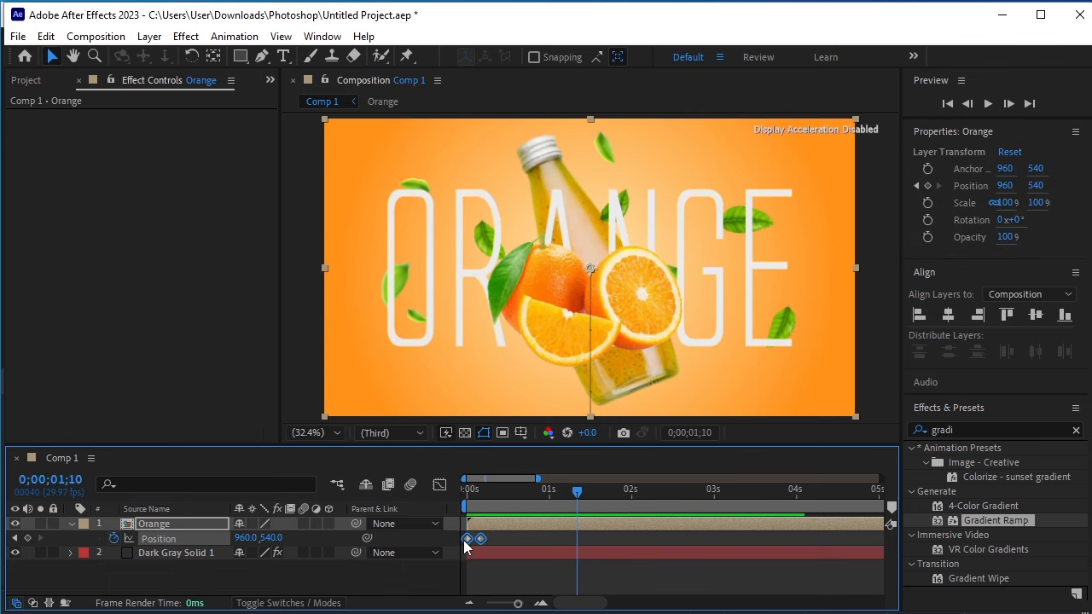
key(F9)
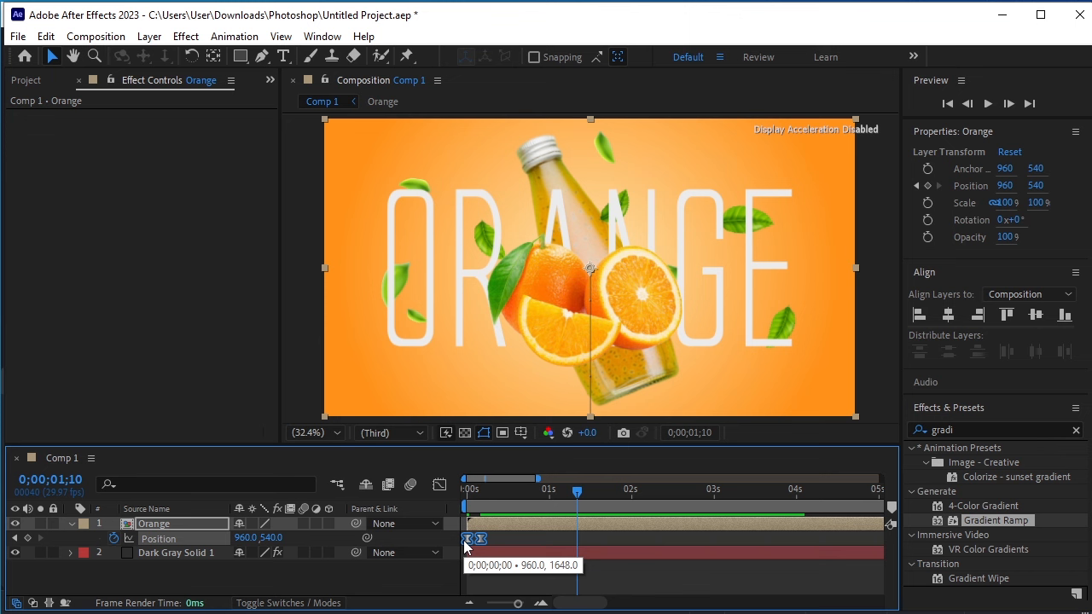
- Add a Position keyframe to the Orange layer at 0;00;02;14, holding its centered position
drag(584, 496, 615, 494)
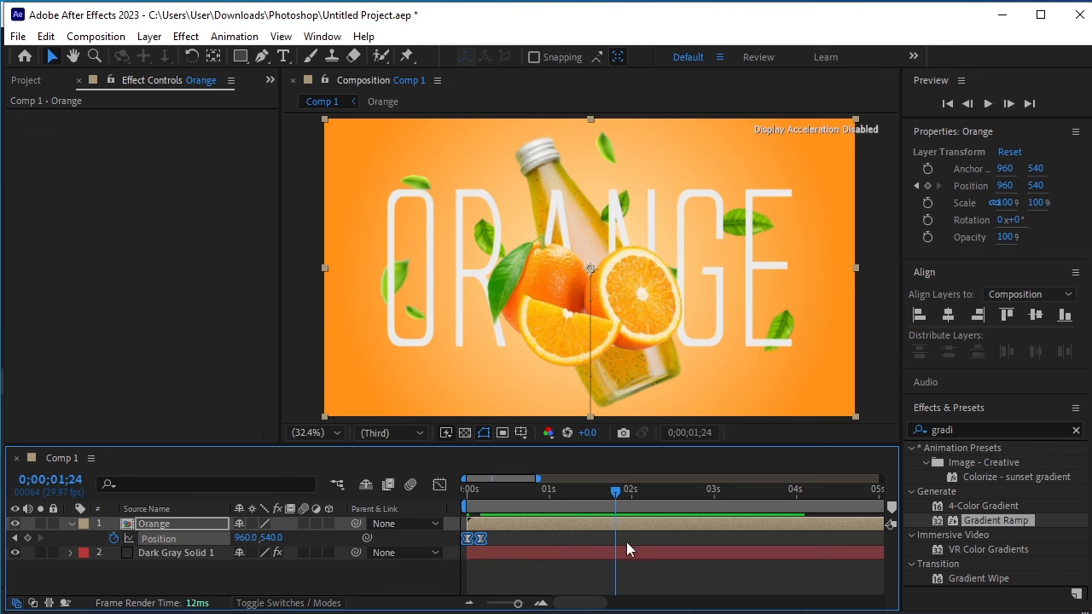
drag(616, 553, 670, 591)
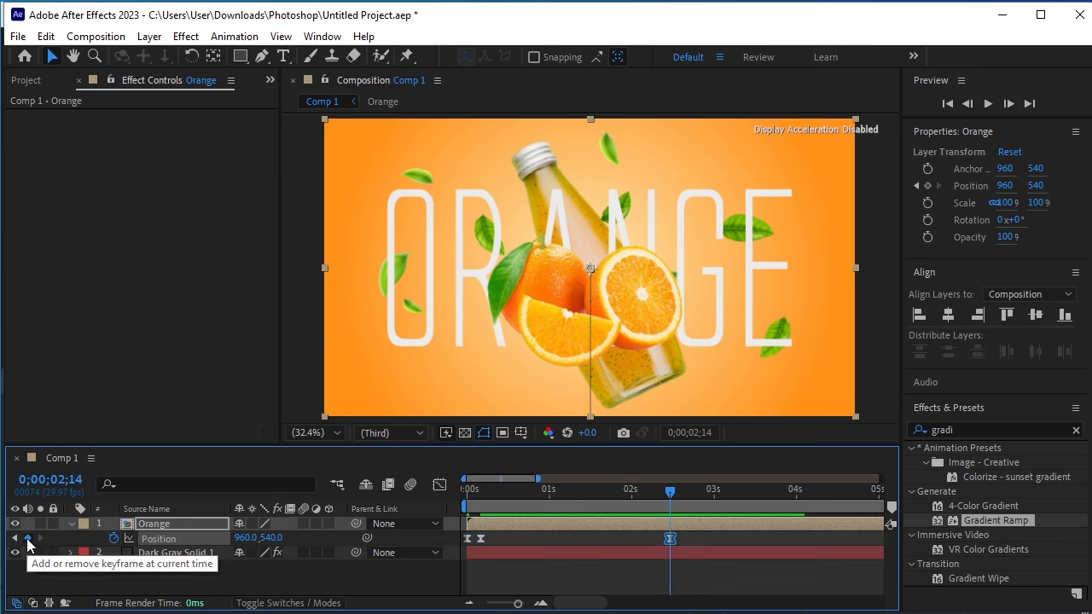
click(27, 538)
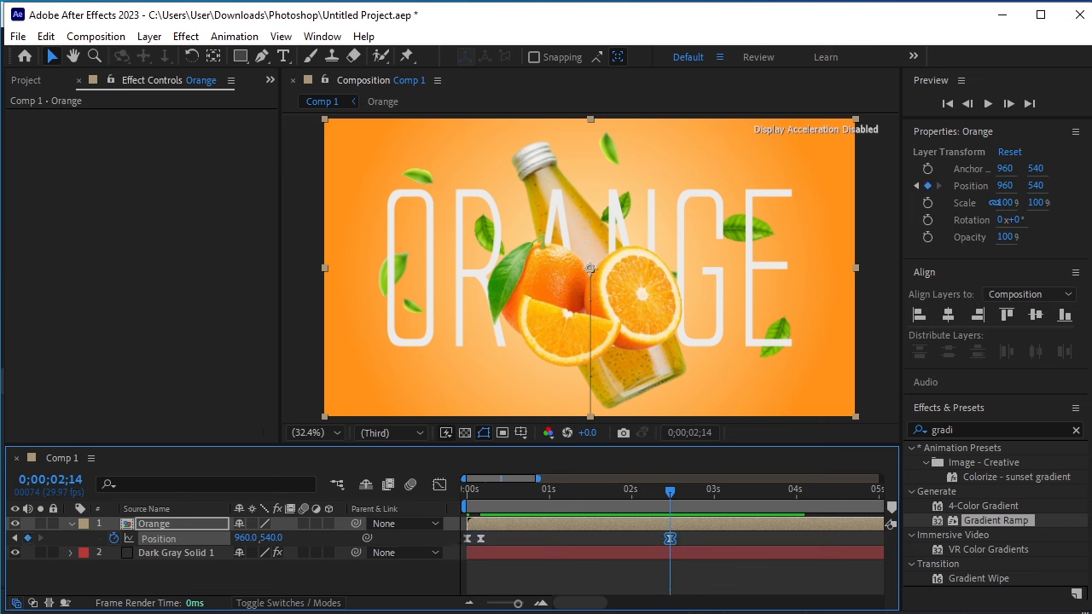
- Move the Orange layer out below the frame at 0;00;02;19 by setting its Position to 960, 1604
key(Page_Down)
key(Page_Down)
key(Page_Down)
key(Page_Down)
key(Page_Down)
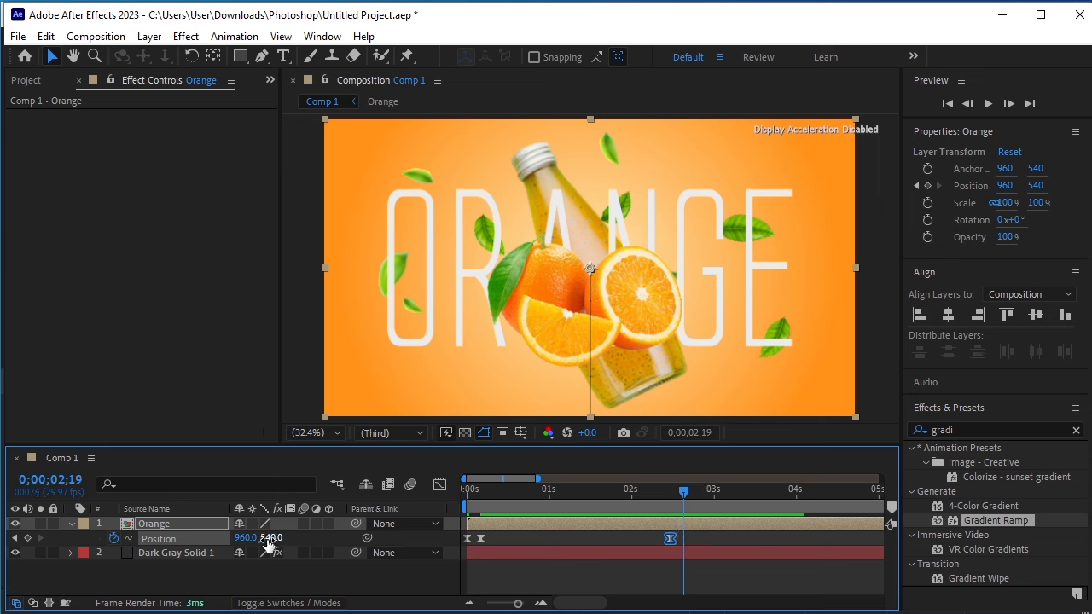
drag(267, 543, 736, 497)
drag(272, 539, 569, 525)
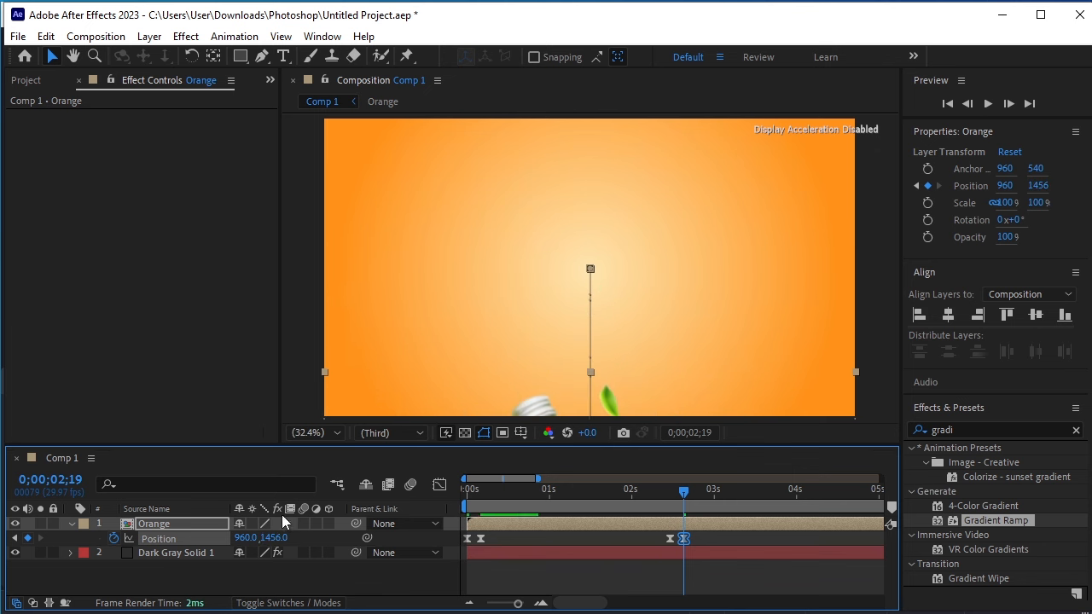
drag(271, 538, 404, 528)
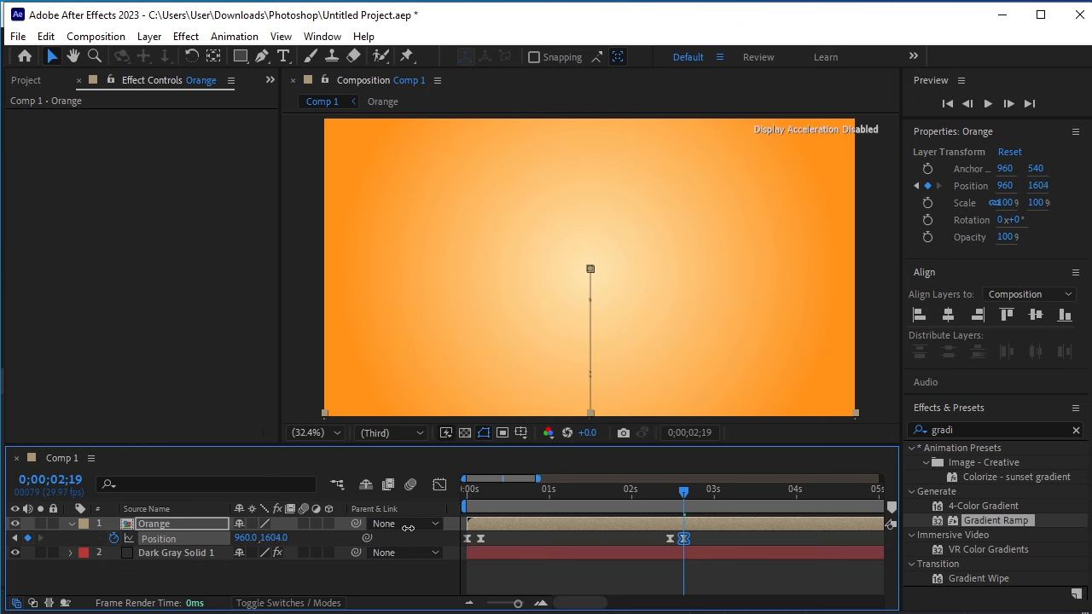
click(178, 575)
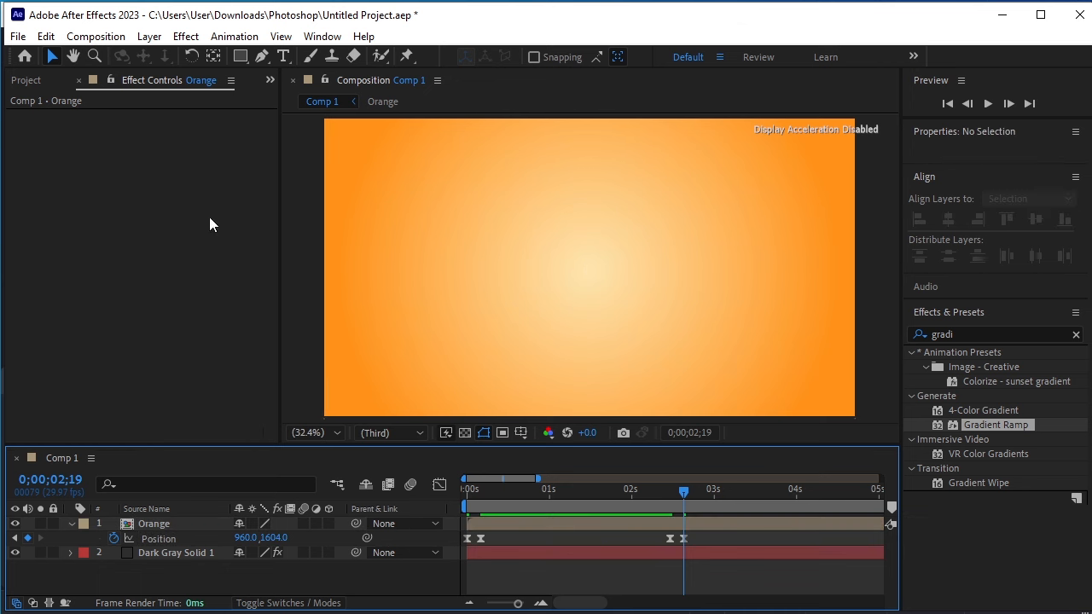
- Duplicate the Orange composition in the project and rename the copy Kiwi
click(29, 81)
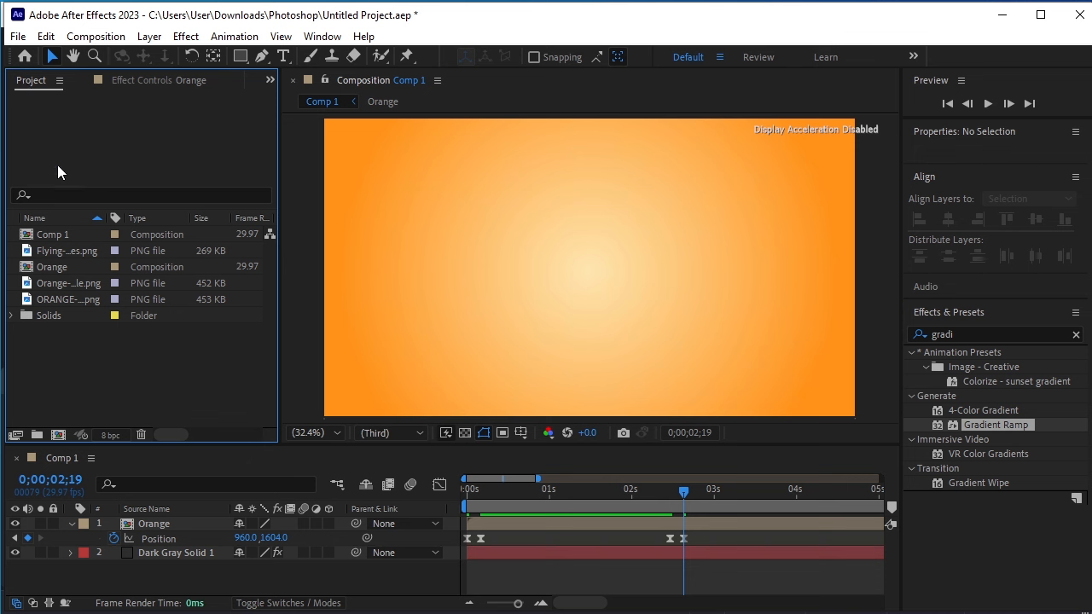
click(106, 267)
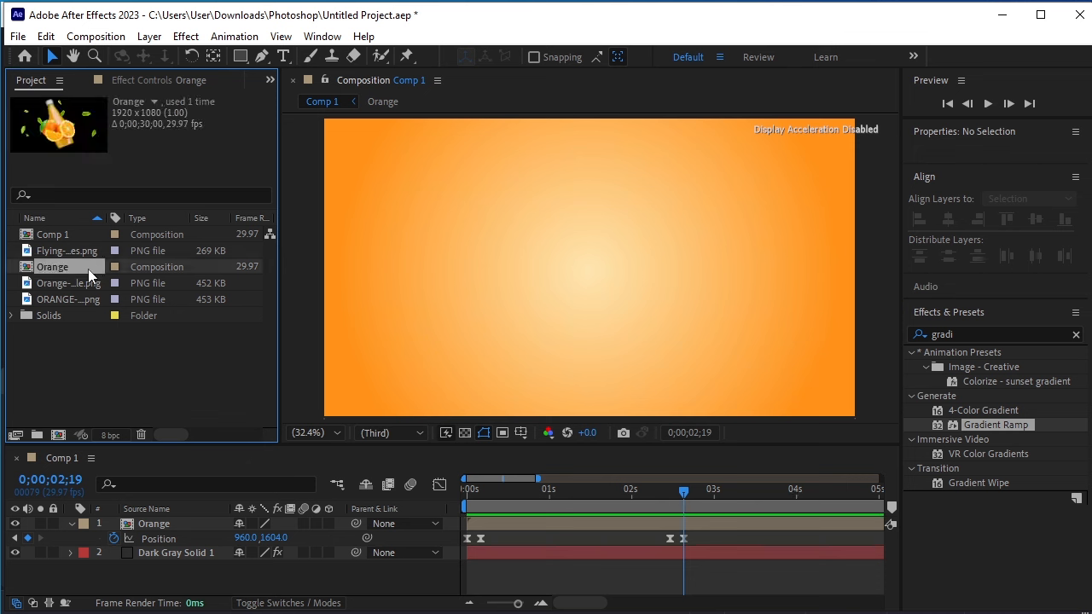
key(ctrl+d)
right_click(82, 279)
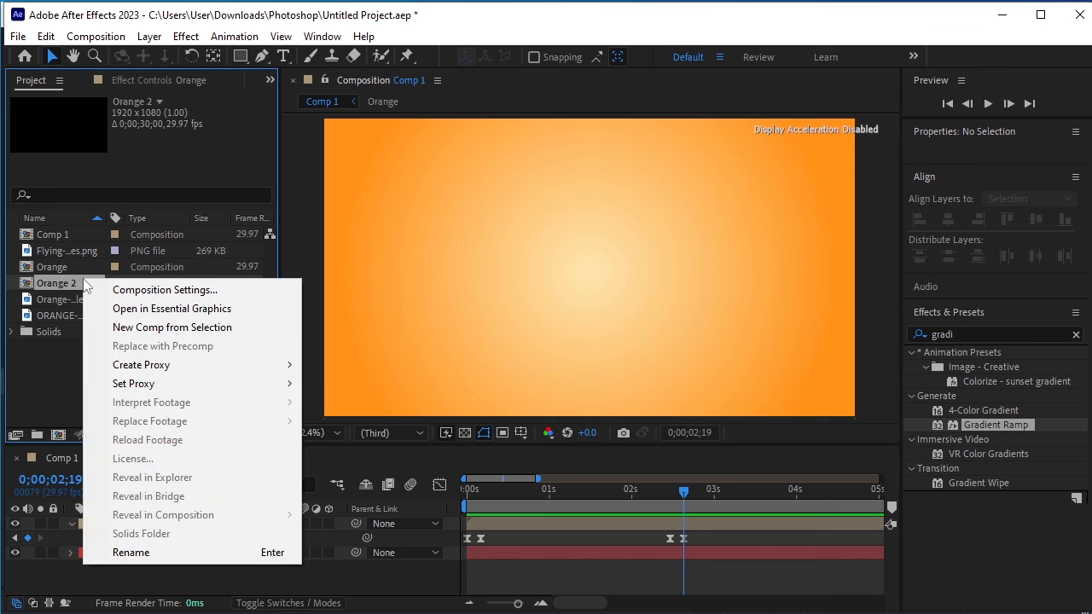
click(177, 546)
text(Ki)
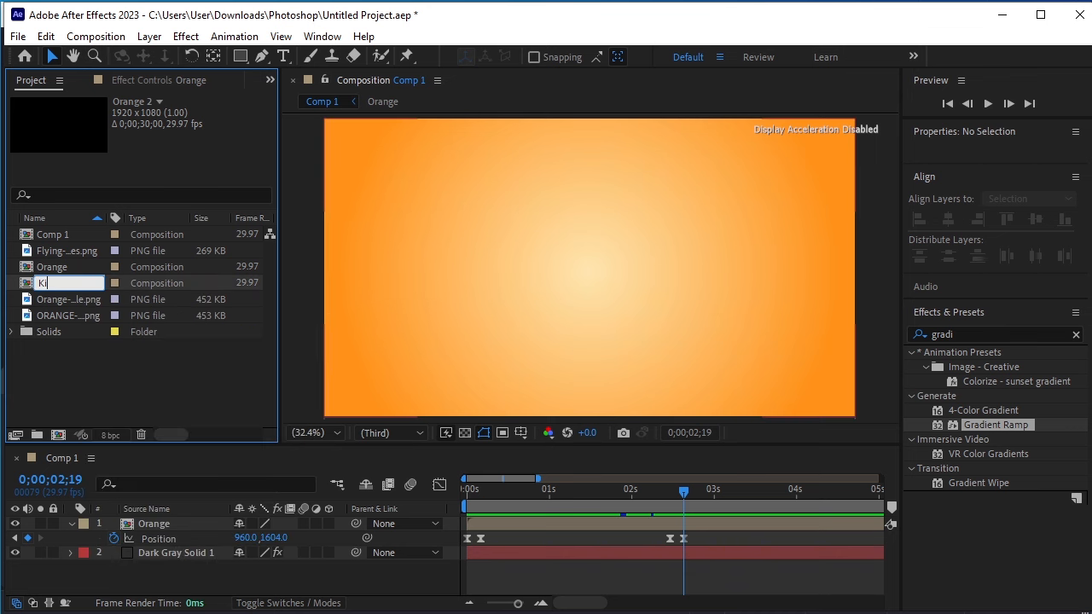
text(wi)
key(Return)
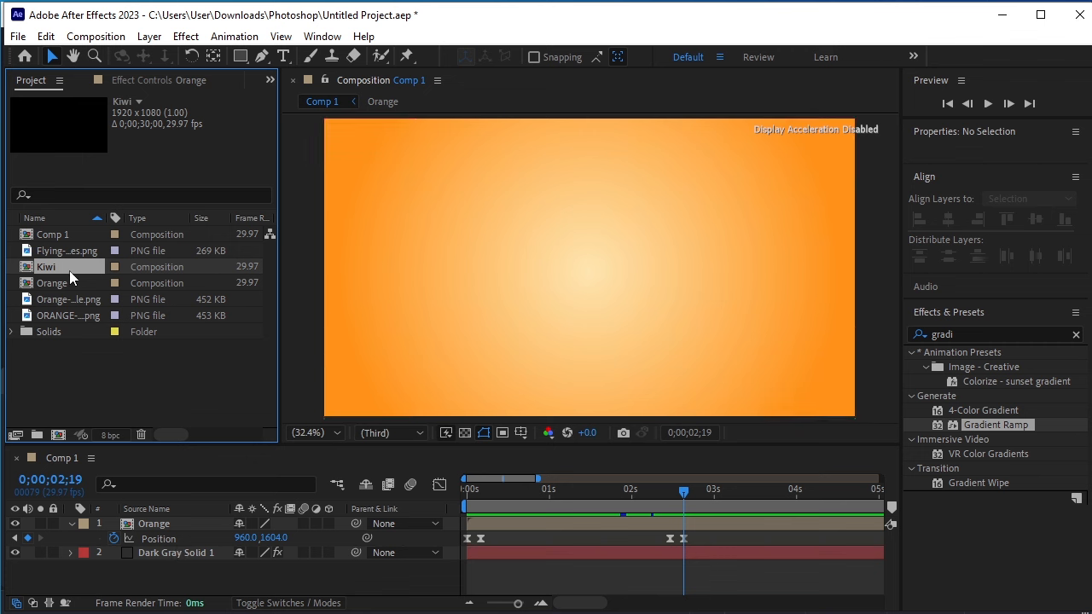
- Add the Kiwi composition above the Orange layer in Comp 1 and shift its start to 0;00;02;14
drag(70, 268, 166, 520)
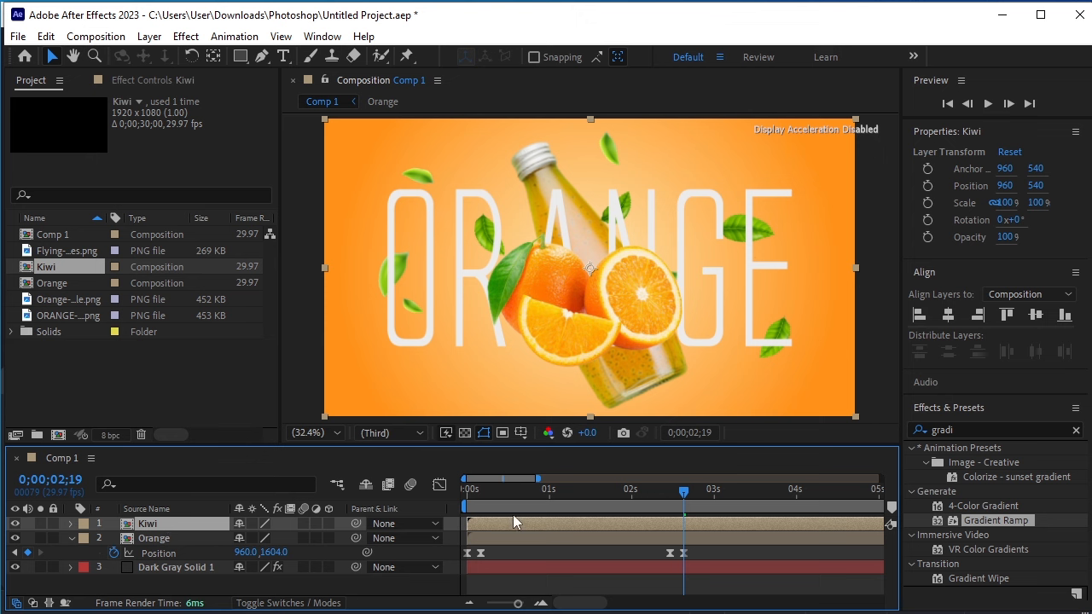
drag(491, 523, 691, 536)
drag(685, 490, 684, 531)
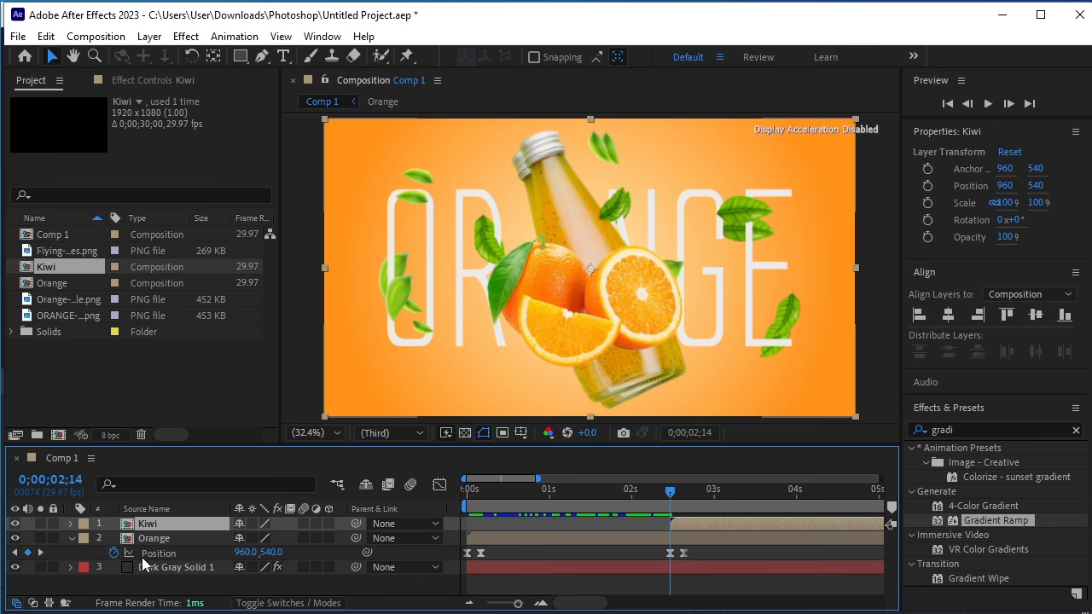
- Add Position keyframes to the Kiwi layer at 0;00;02;14 and 0;00;02;19
key(p)
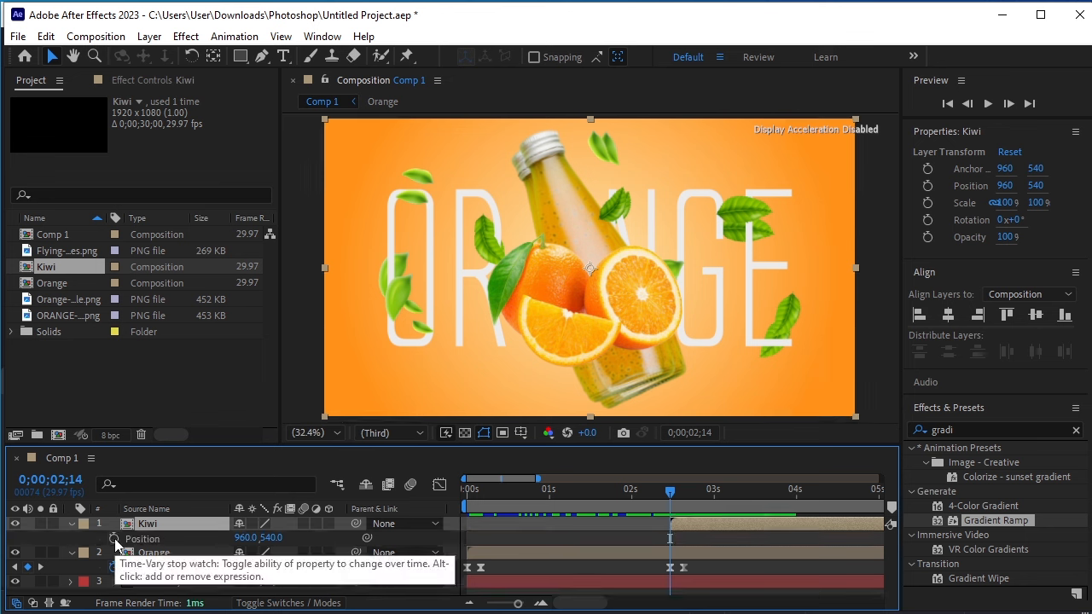
click(114, 538)
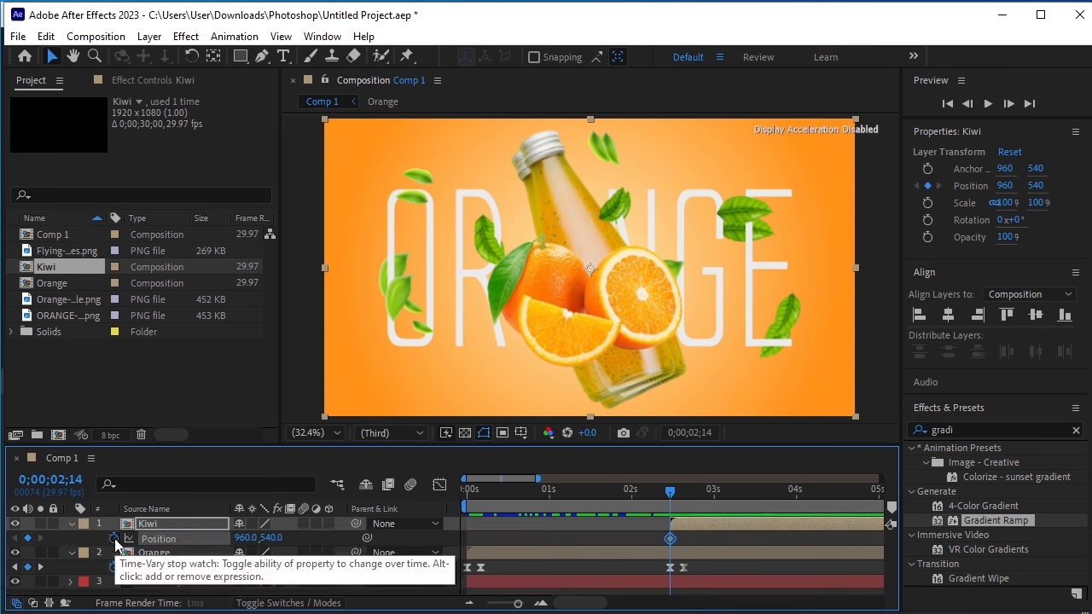
click(41, 566)
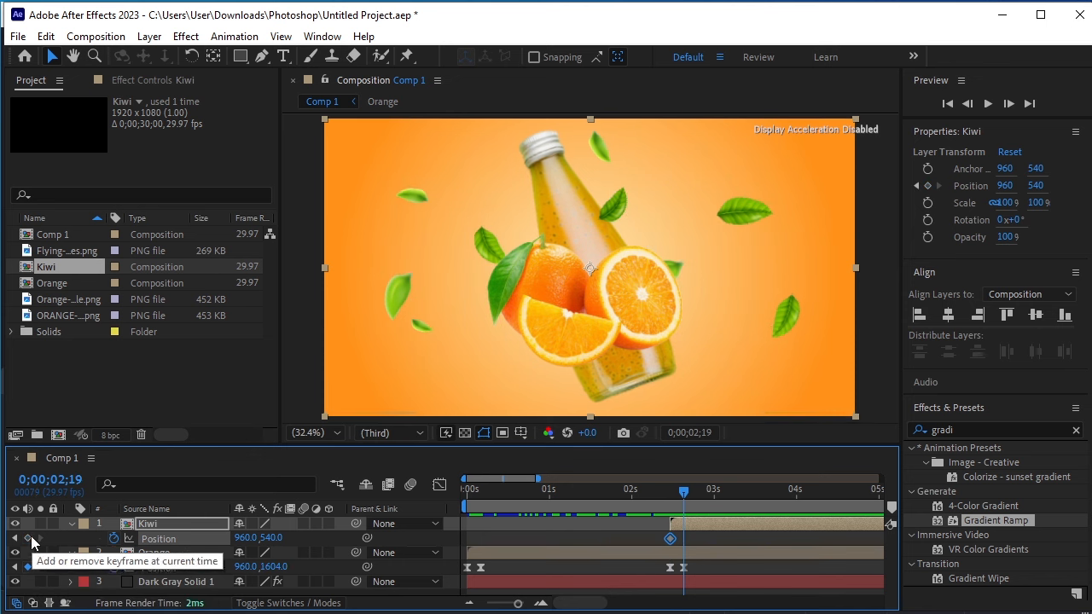
click(26, 538)
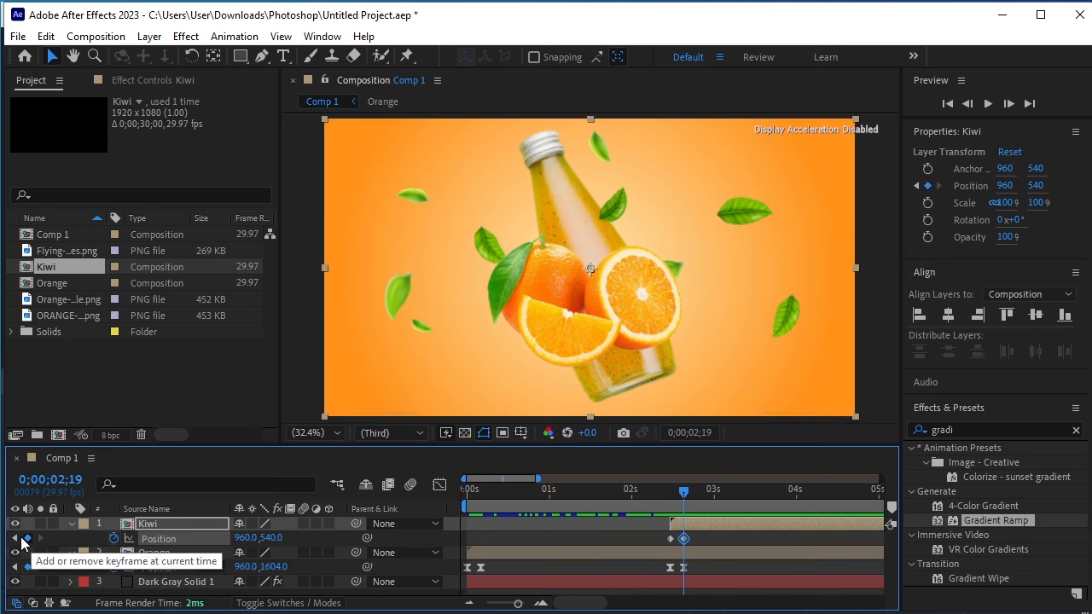
- Set the Kiwi layer's Position to 960, -525 at 0;00;02;14 and apply Easy Ease to both of its Position keyframes
click(14, 538)
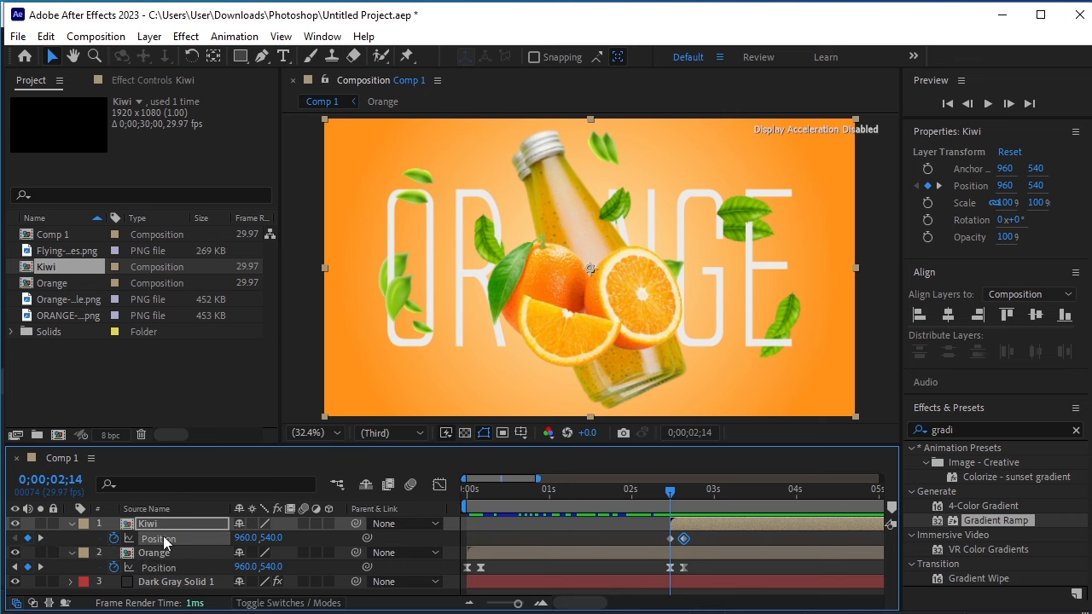
drag(273, 538, 4, 534)
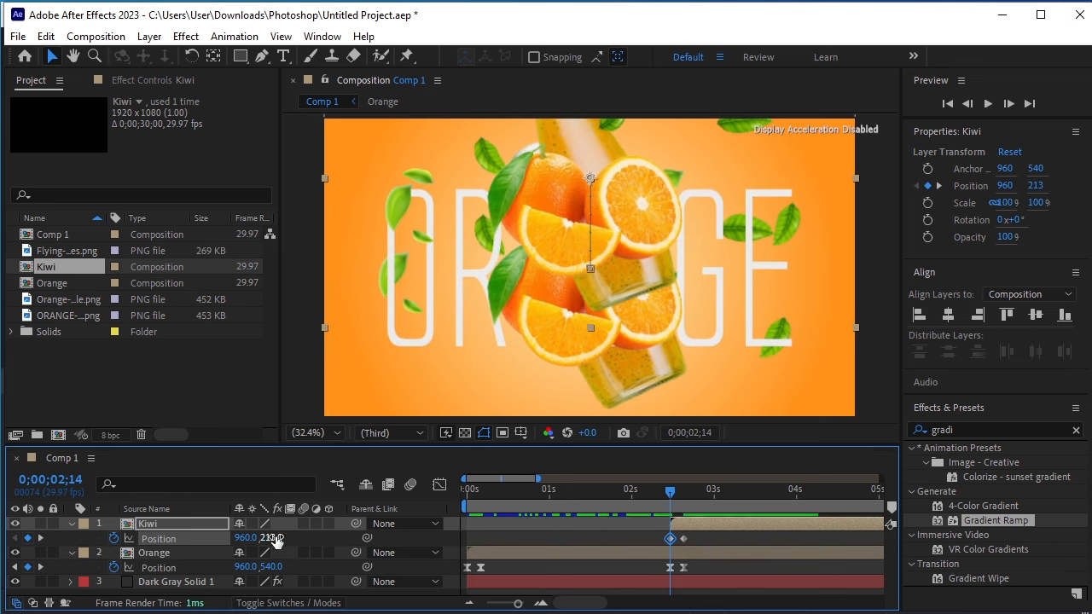
drag(272, 539, 4, 539)
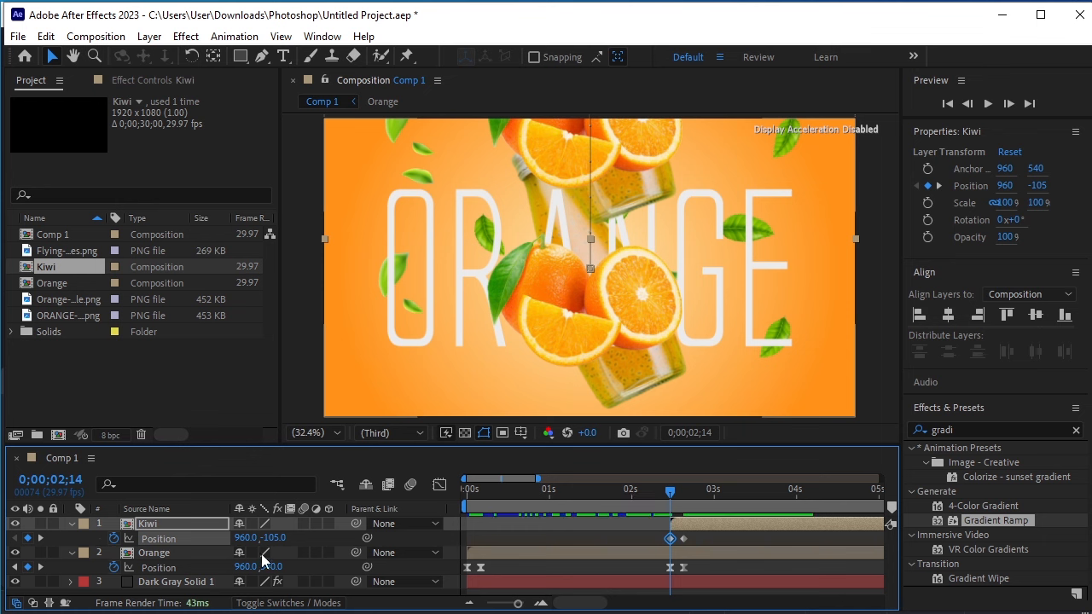
drag(282, 539, 4, 530)
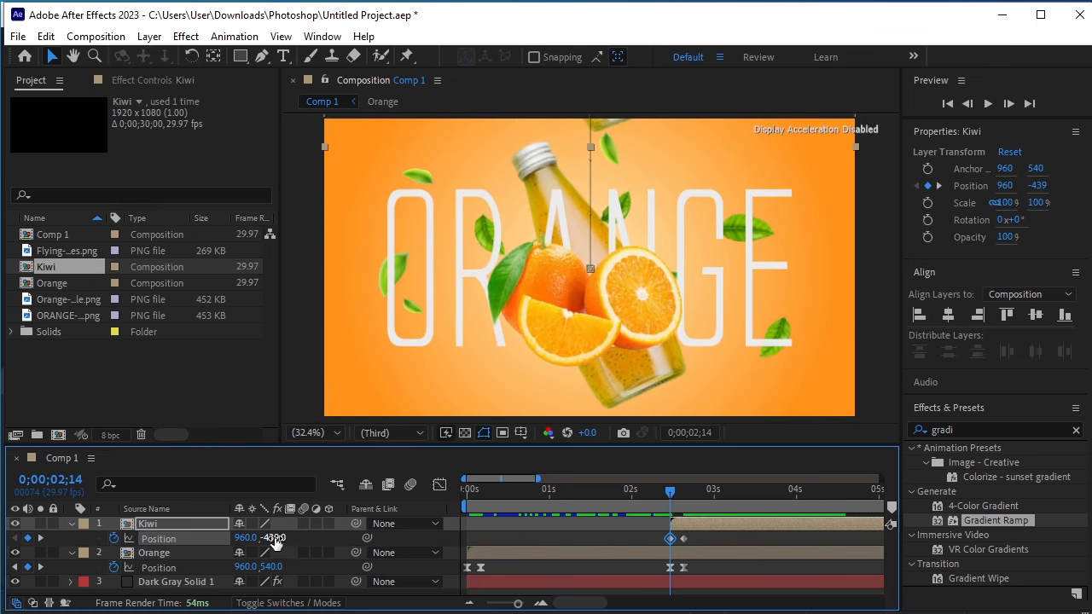
drag(268, 541, 183, 556)
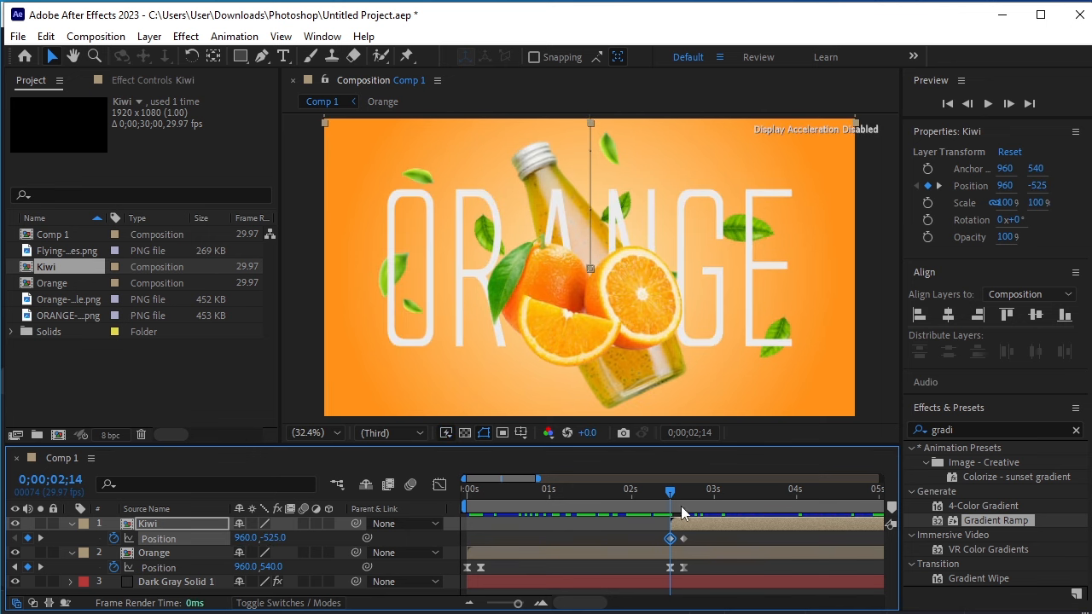
drag(696, 536, 654, 541)
key(F9)
- Open the Kiwi composition and replace the ORANGE text with "kiwi"
click(177, 525)
double_click(176, 524)
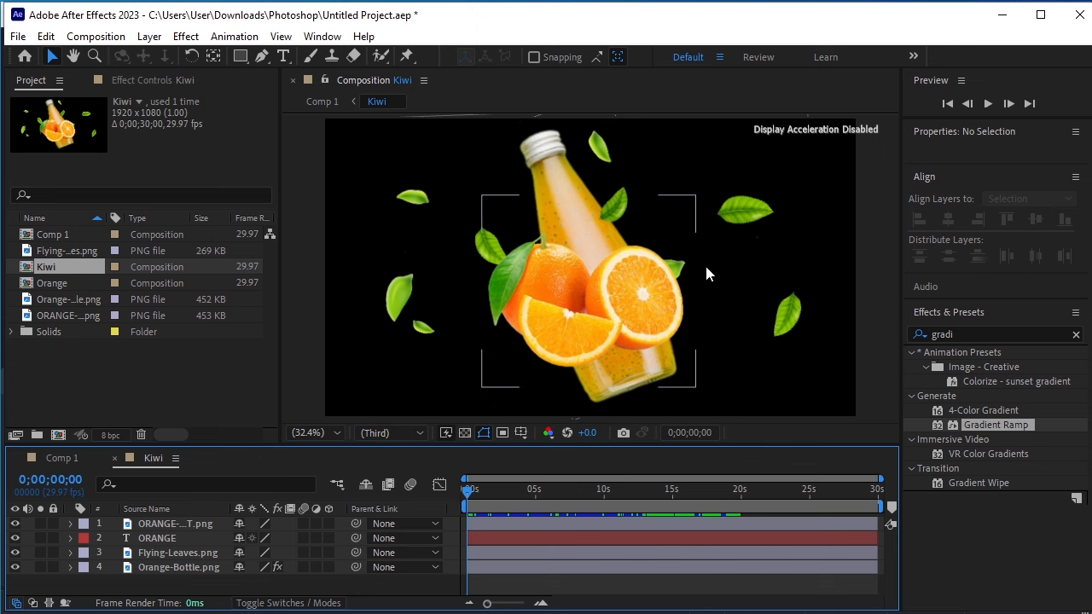
drag(467, 499, 484, 495)
click(164, 540)
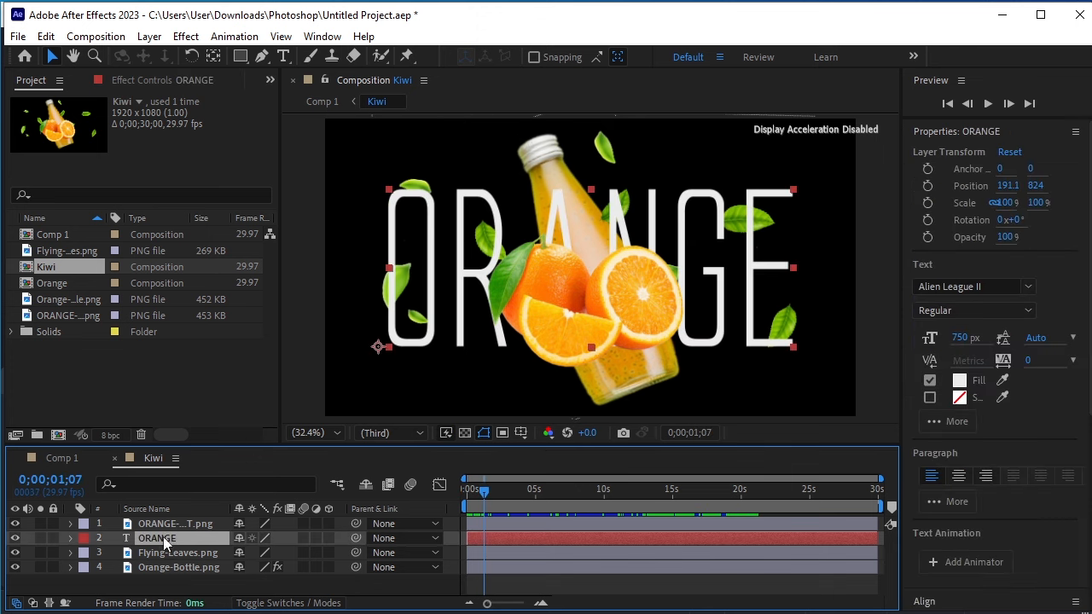
click(283, 56)
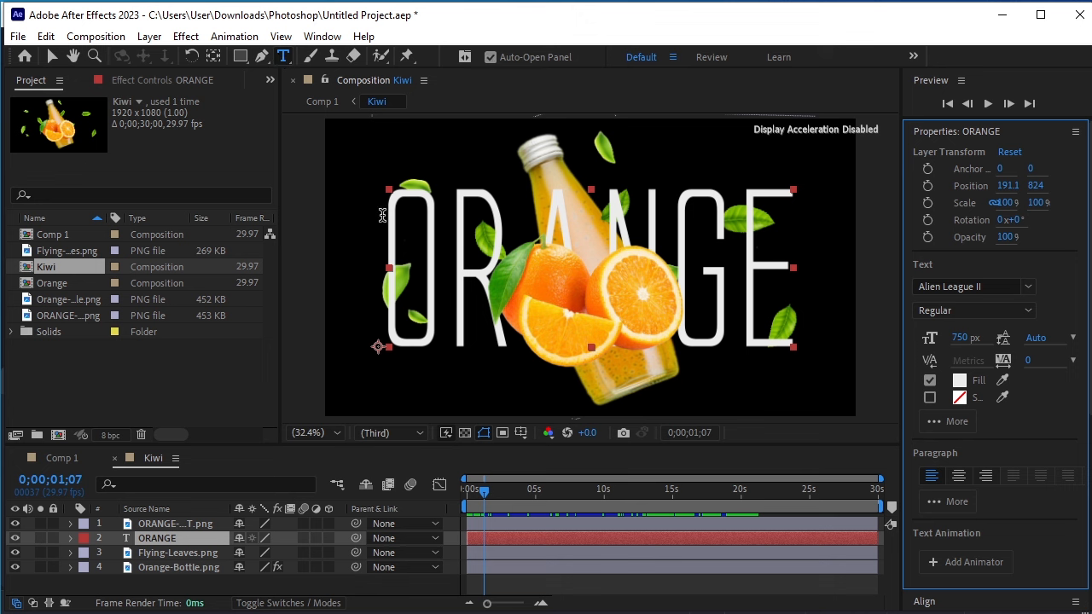
drag(388, 231, 833, 237)
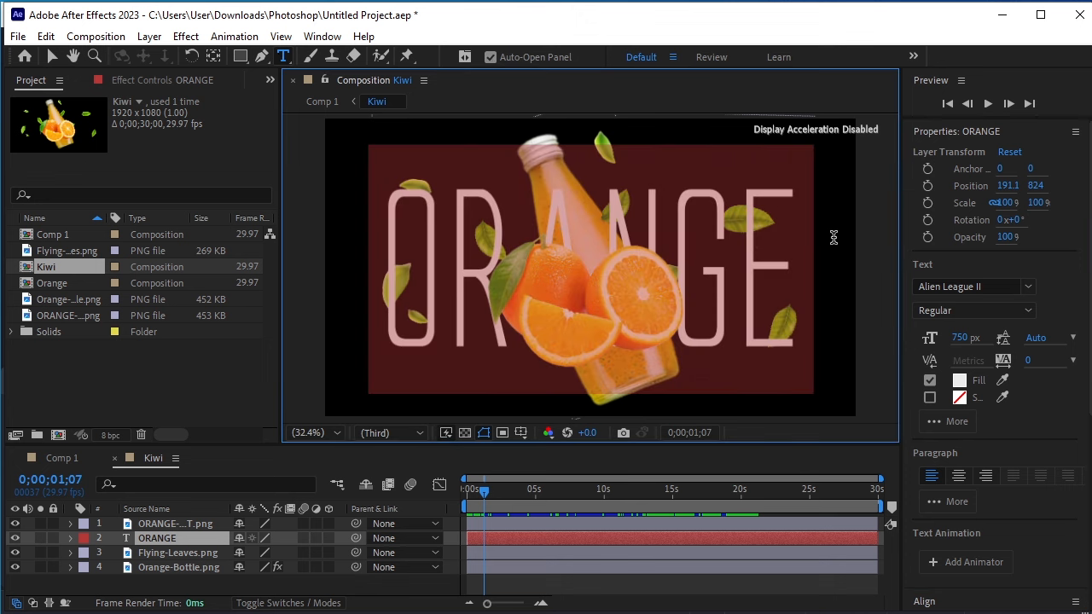
text(kiwi)
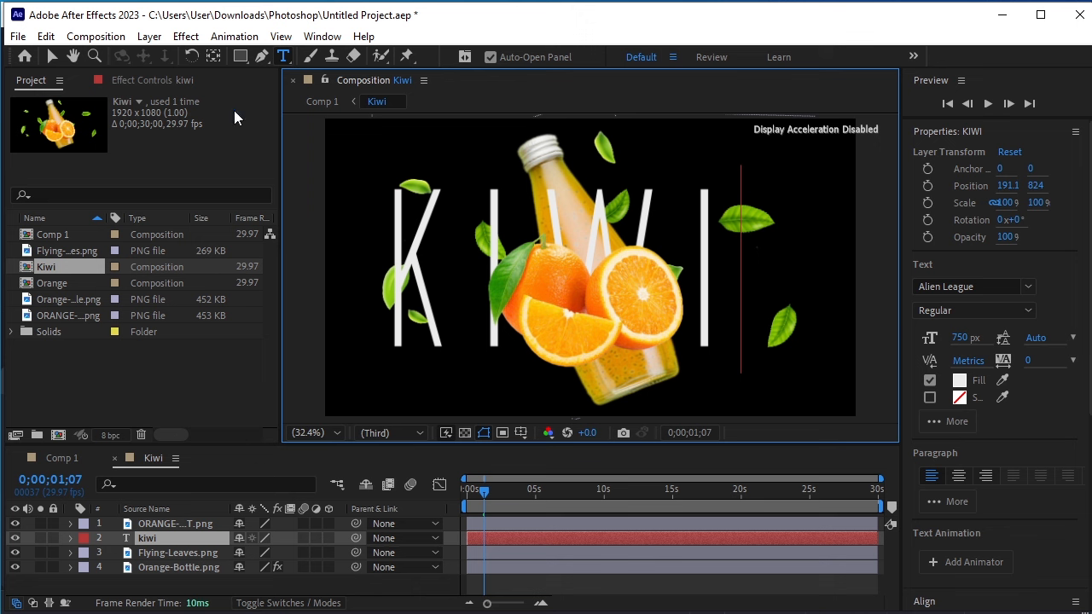
click(50, 62)
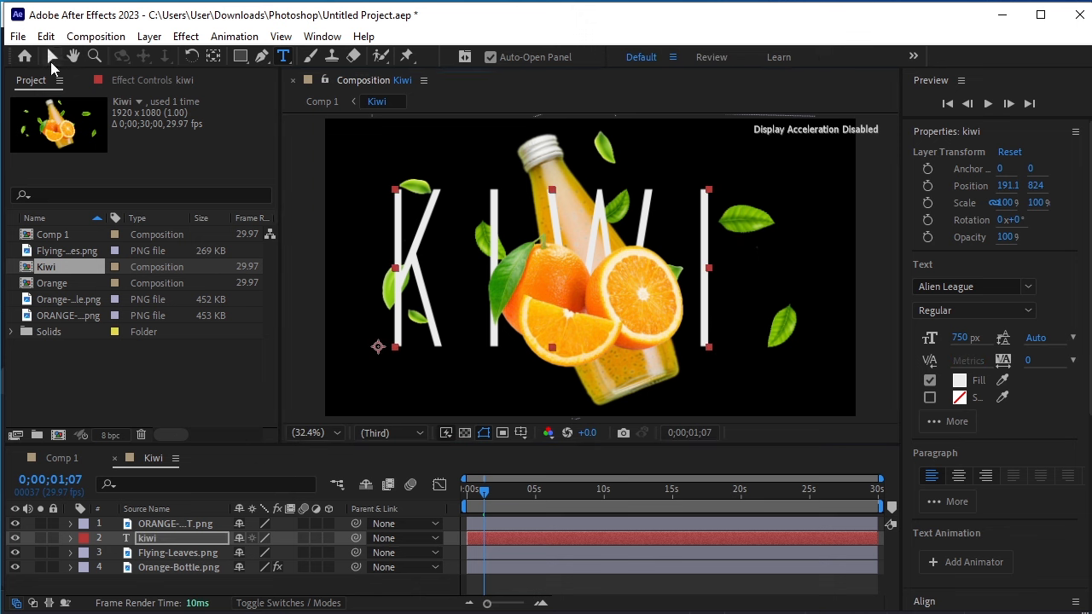
- Center the kiwi text layer horizontally in the composition
scroll(1002, 558, down, 3)
click(946, 500)
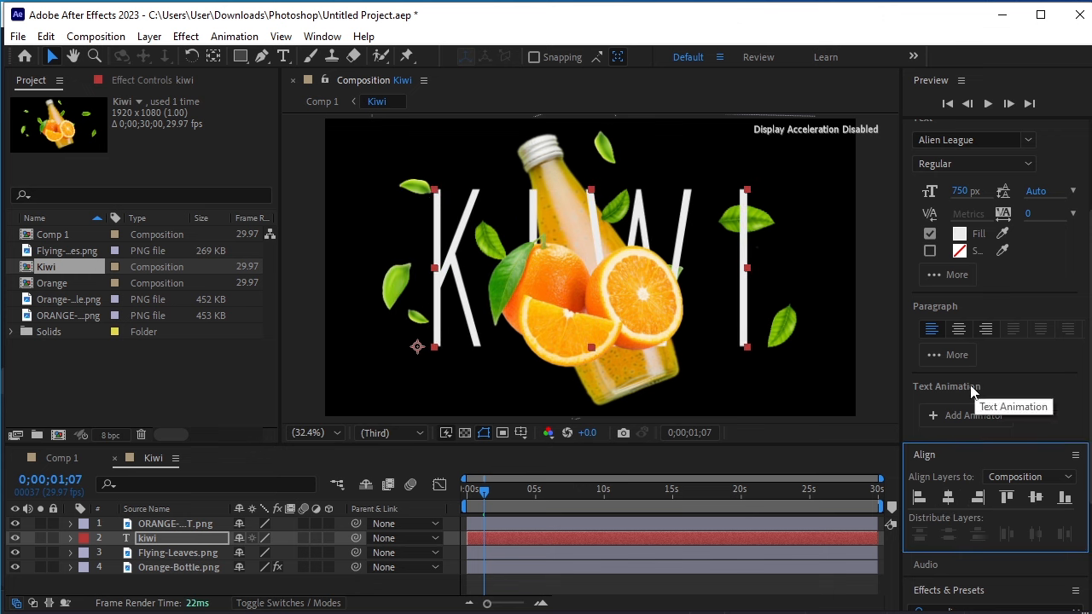
scroll(957, 440, up, 3)
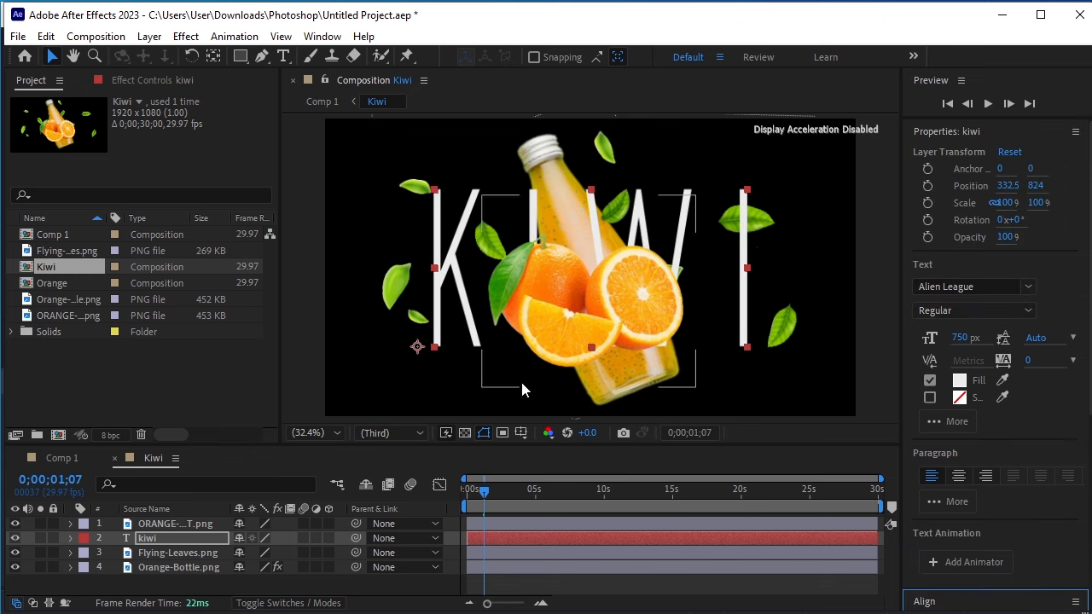
click(169, 586)
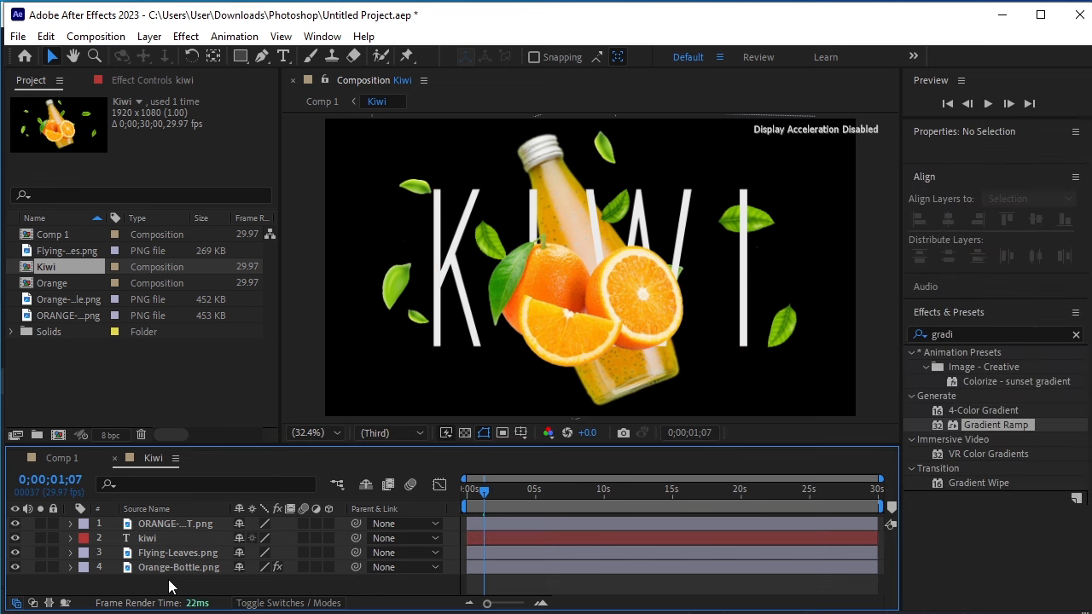
- Import the Kivi-Fruit and Kiwi-Bottle images into the project as footage
click(107, 350)
right_click(131, 363)
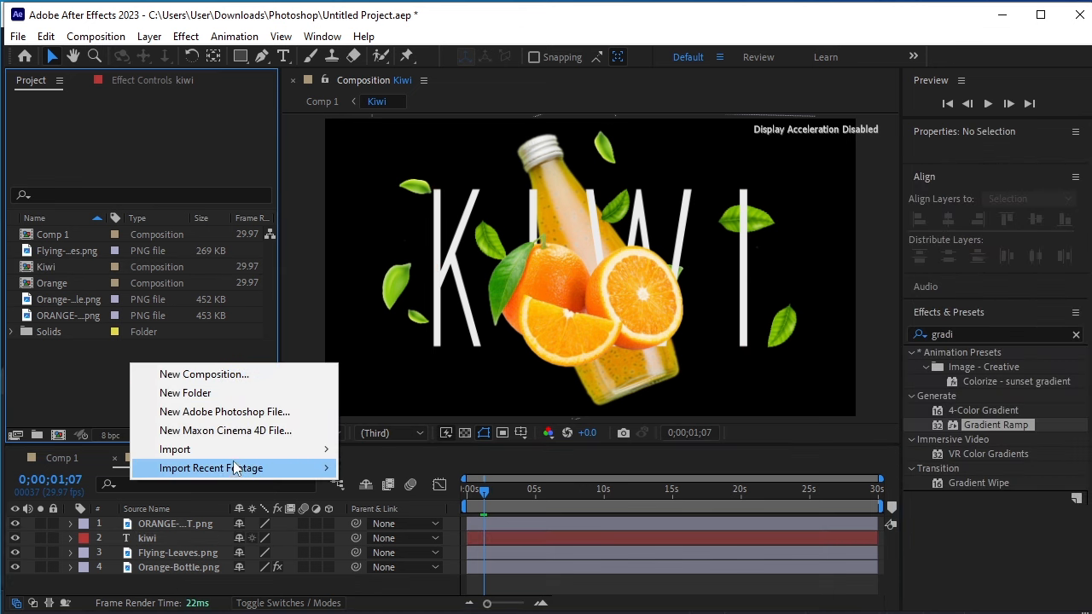
mouse_move(247, 450)
click(349, 447)
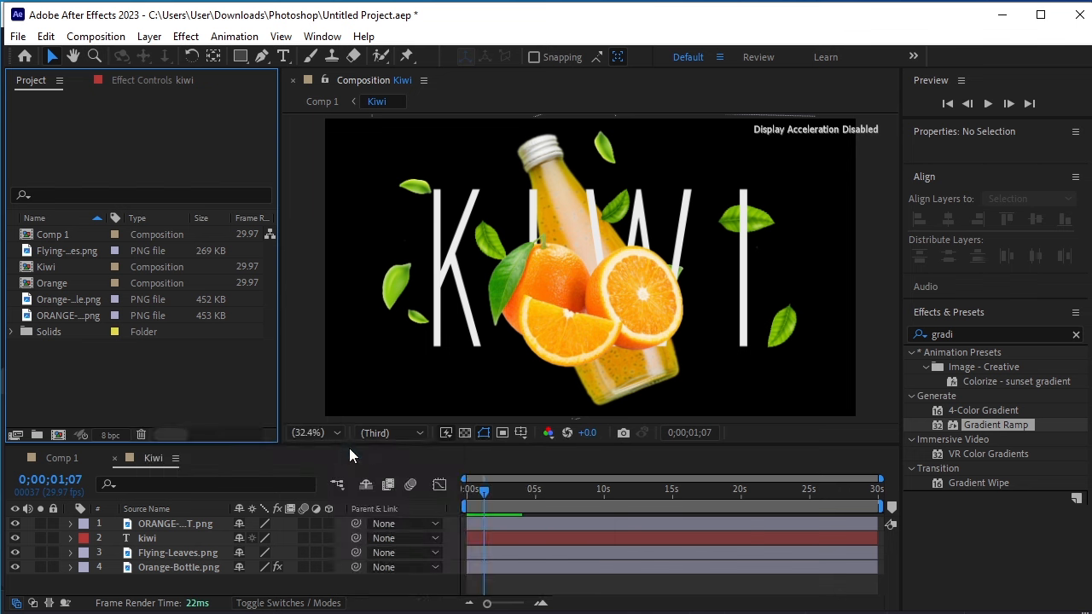
click(503, 216)
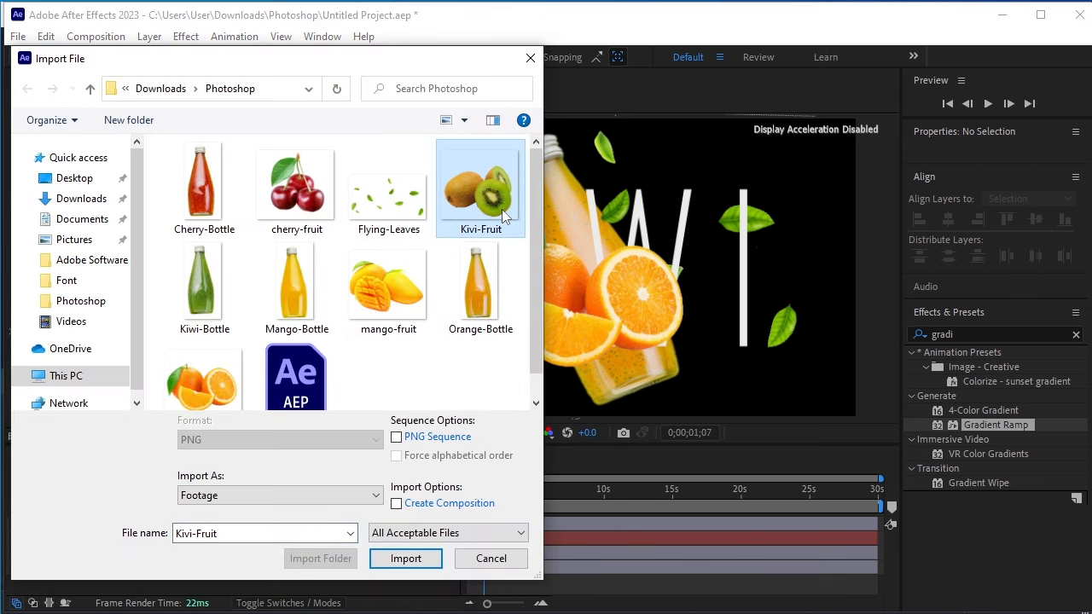
ctrl+click(203, 288)
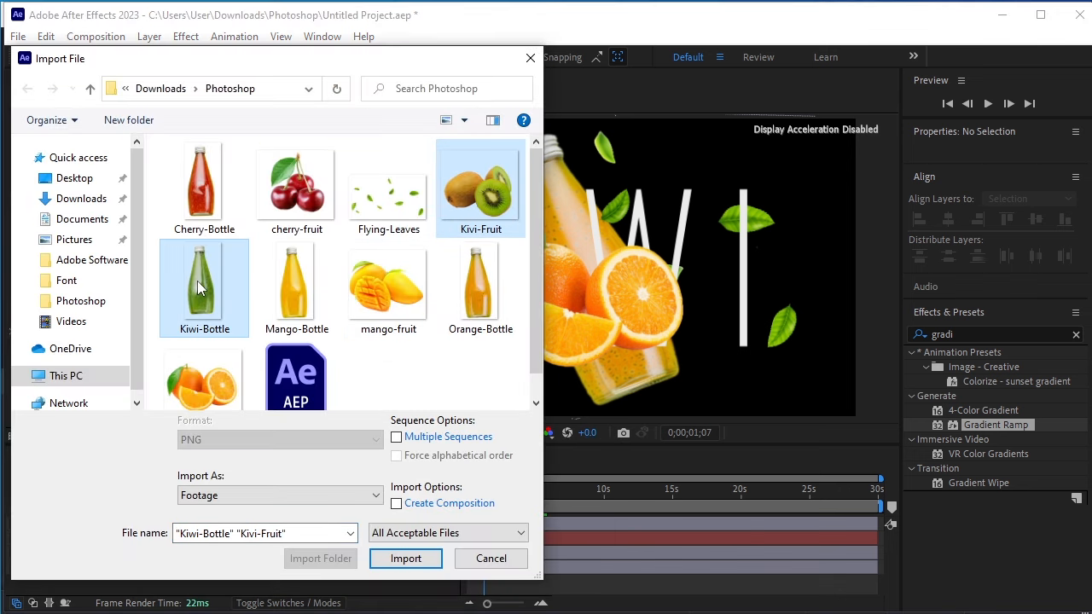
click(406, 559)
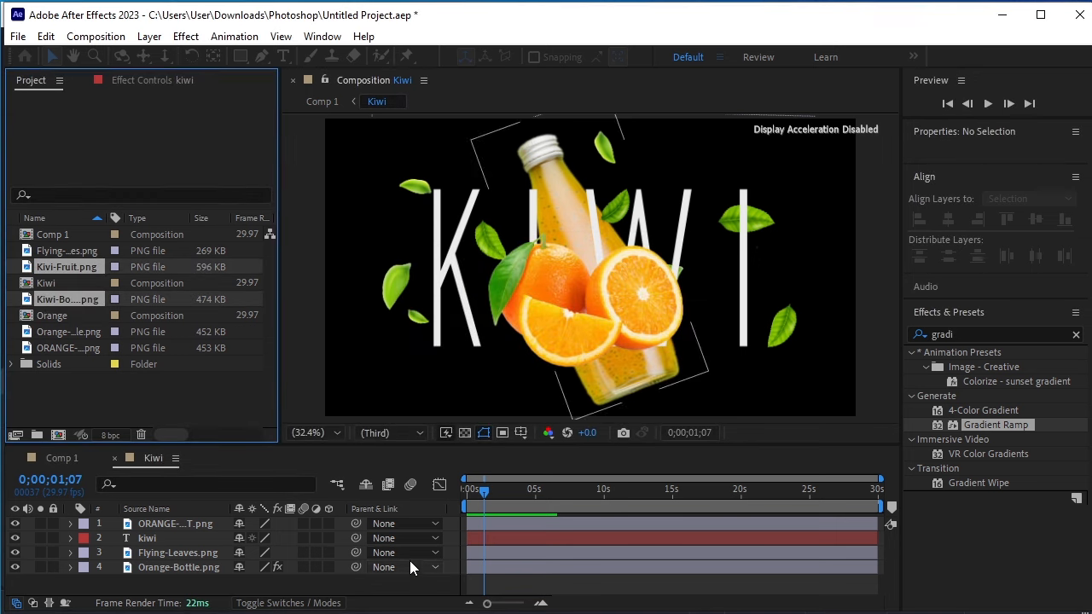
click(188, 392)
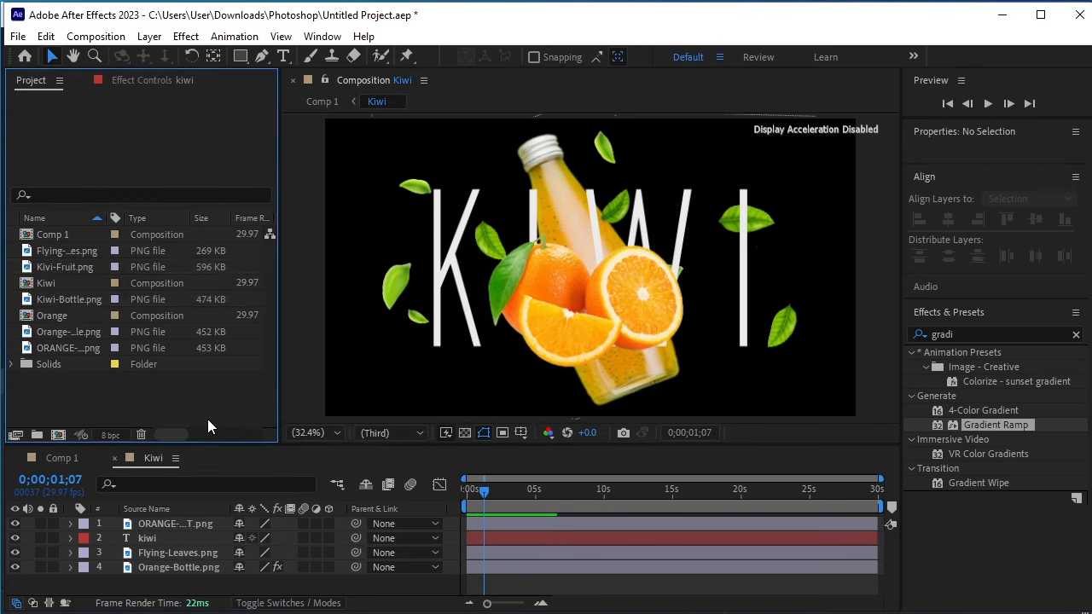
- Replace the source of the orange fruit layer with Kivi-Fruit.png and of the Orange-Bottle layer with Kiwi-Bottle.png, keeping their transforms
click(151, 523)
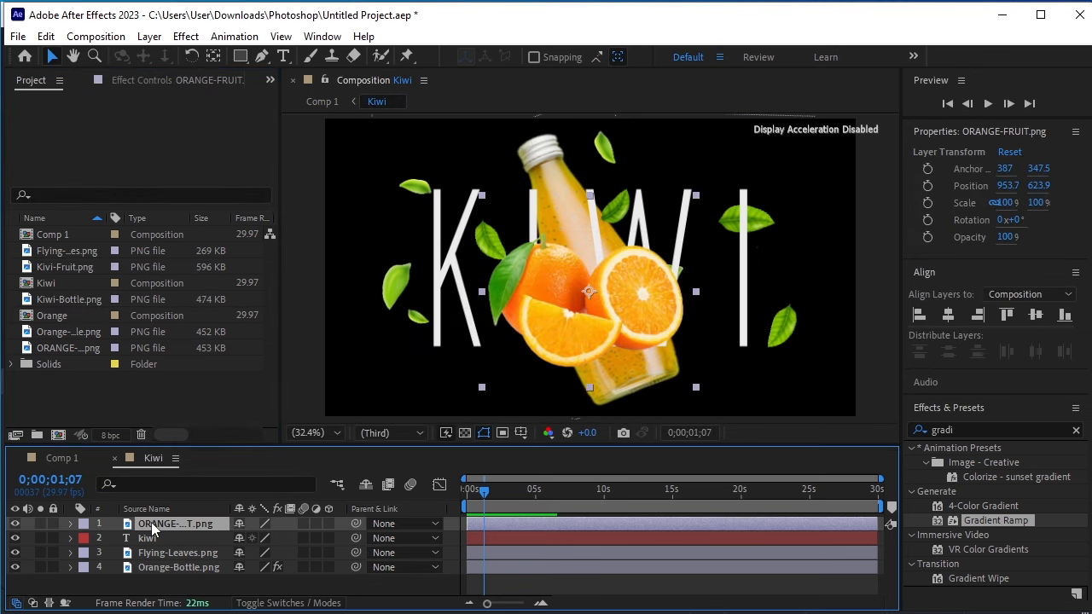
click(78, 267)
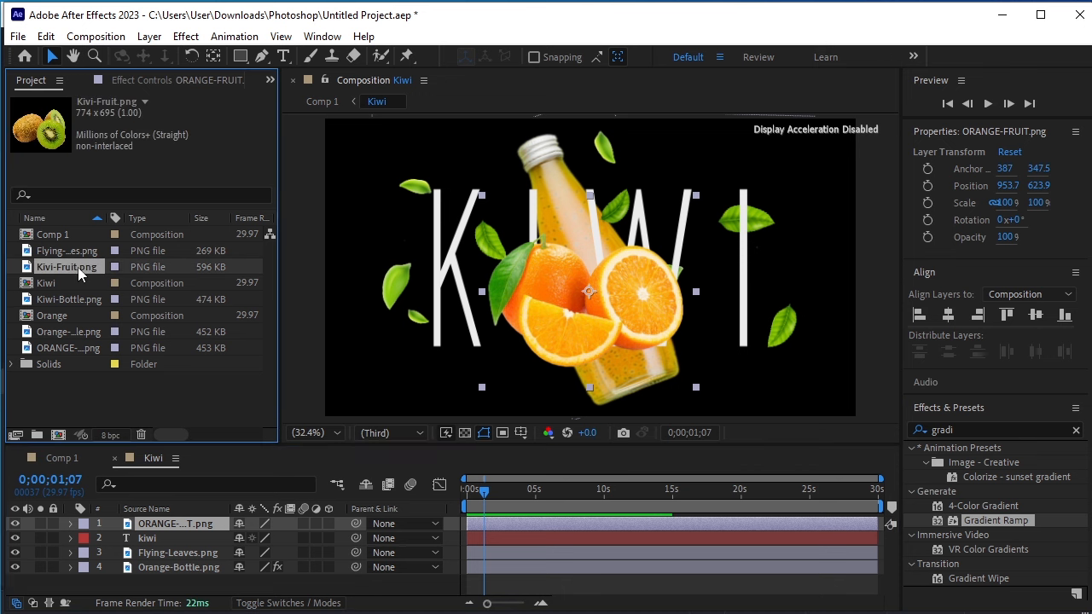
drag(78, 267, 174, 519)
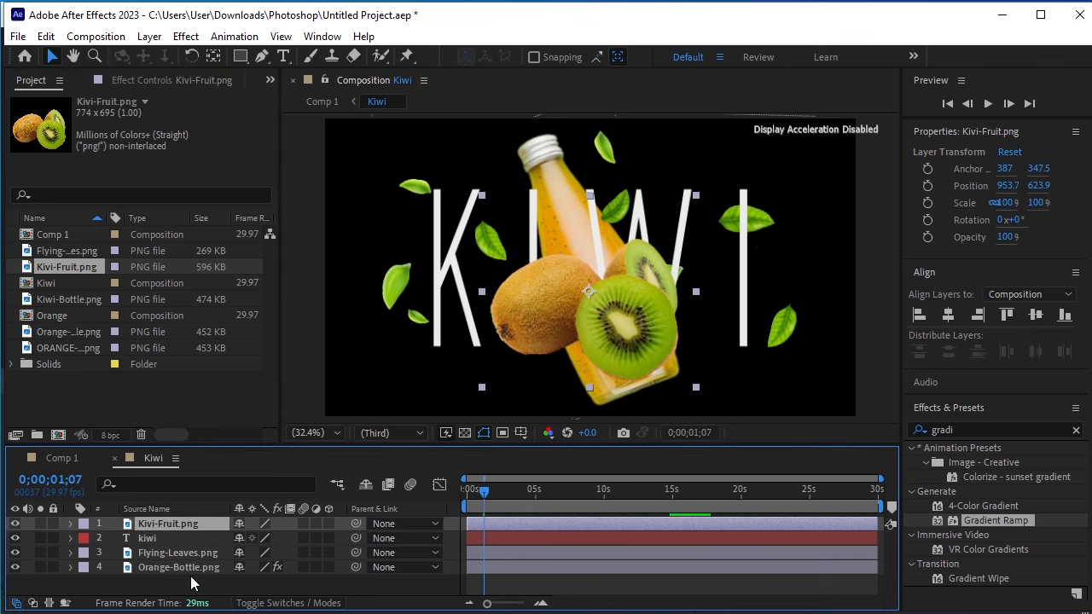
click(168, 569)
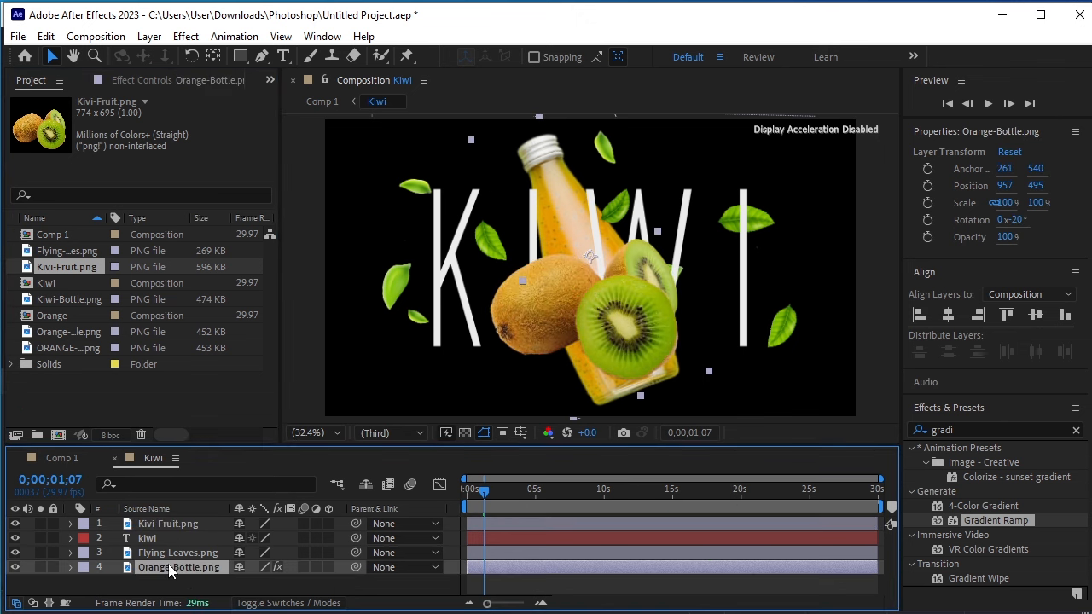
click(71, 301)
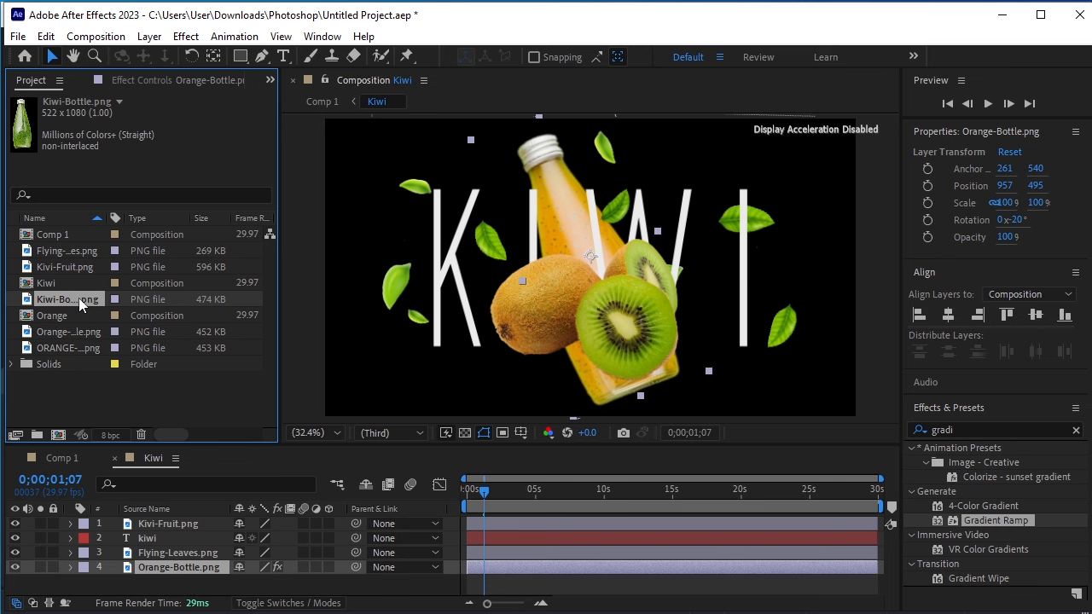
drag(80, 305, 174, 565)
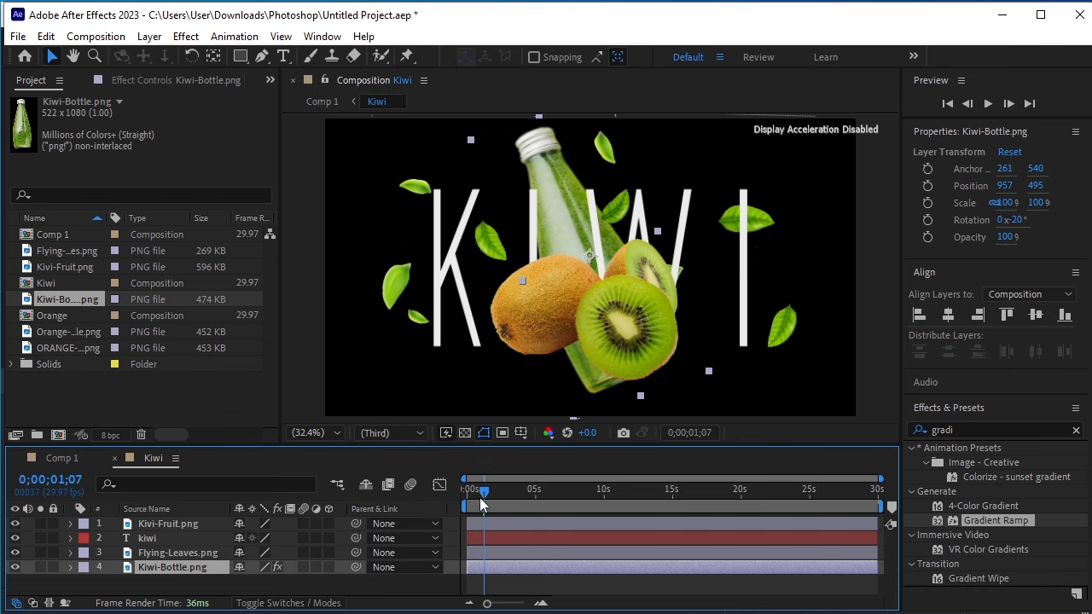
- Return to Comp 1 and preview the transition from Orange to Kiwi from the beginning
drag(480, 503, 419, 509)
click(64, 457)
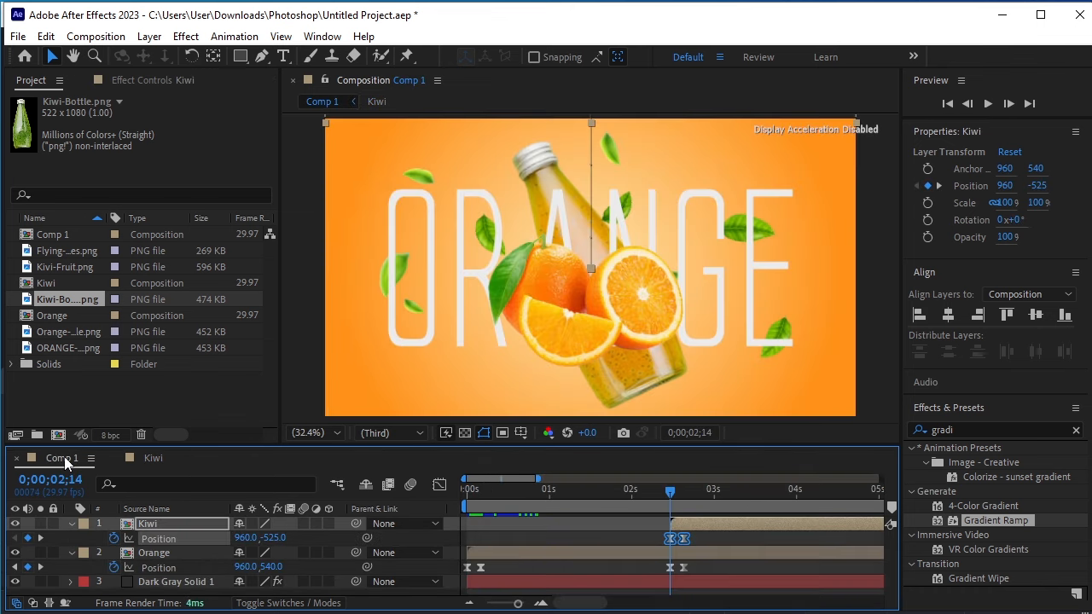
drag(668, 495, 421, 497)
key(space)
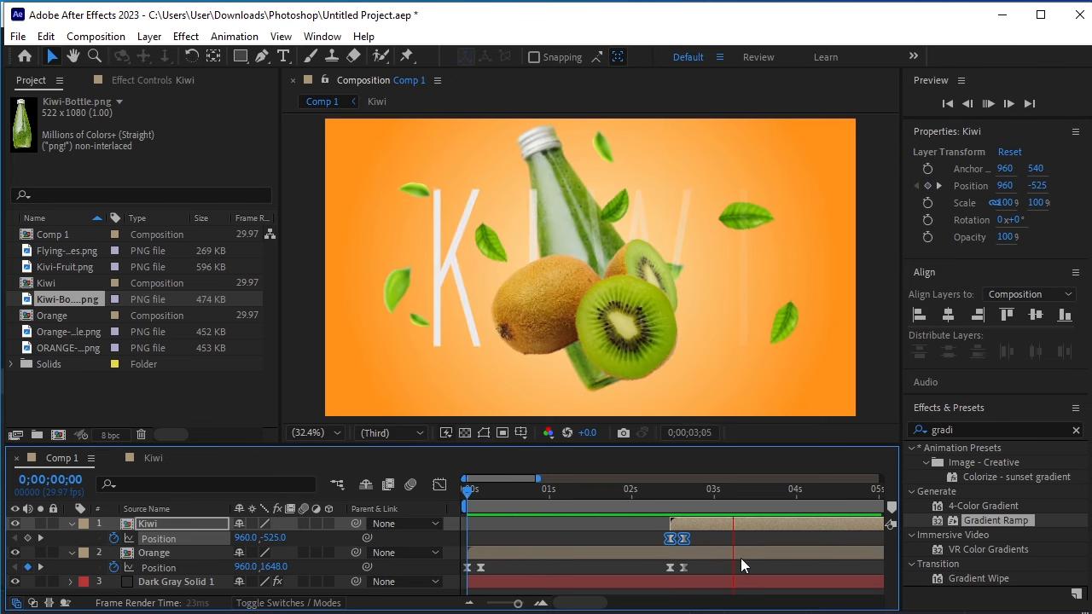
click(800, 494)
- Move the Kiwi layer's second Position keyframe and the Orange layer's last Position keyframe to 0;00;02;24
drag(772, 500, 674, 531)
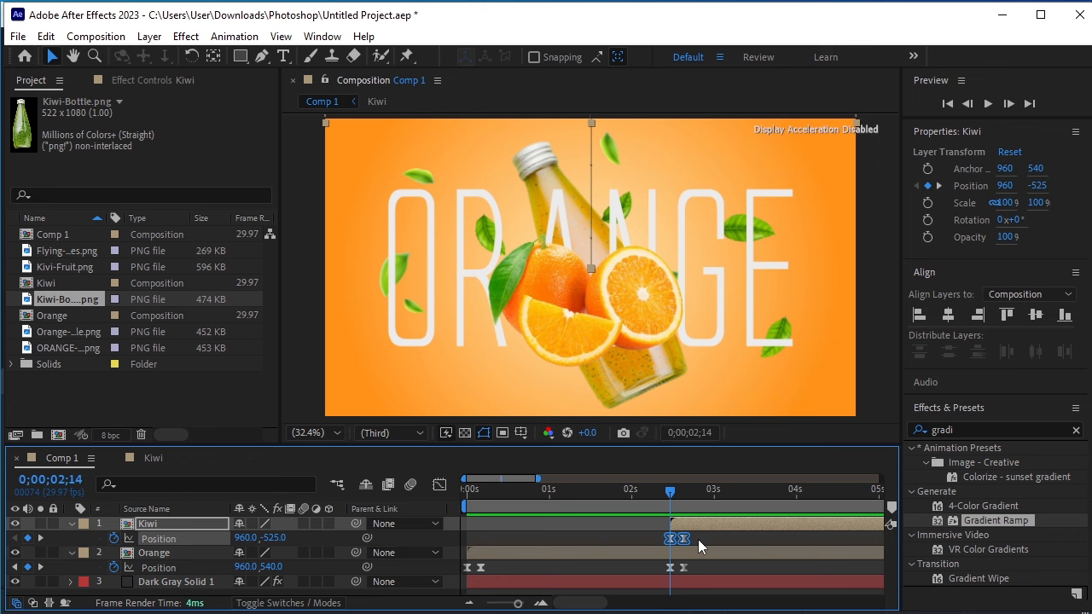
click(717, 566)
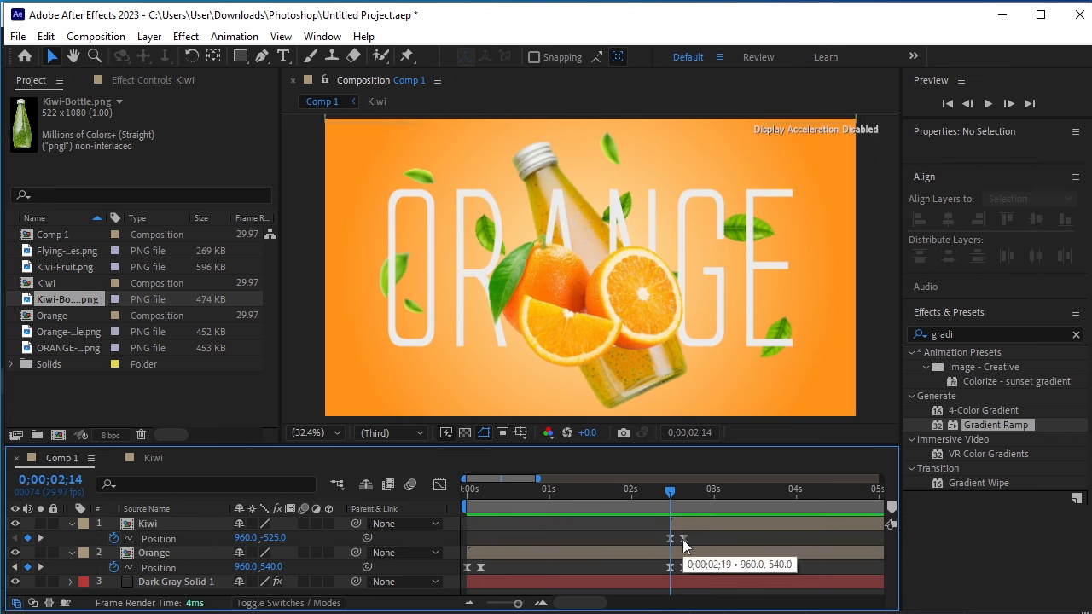
click(683, 539)
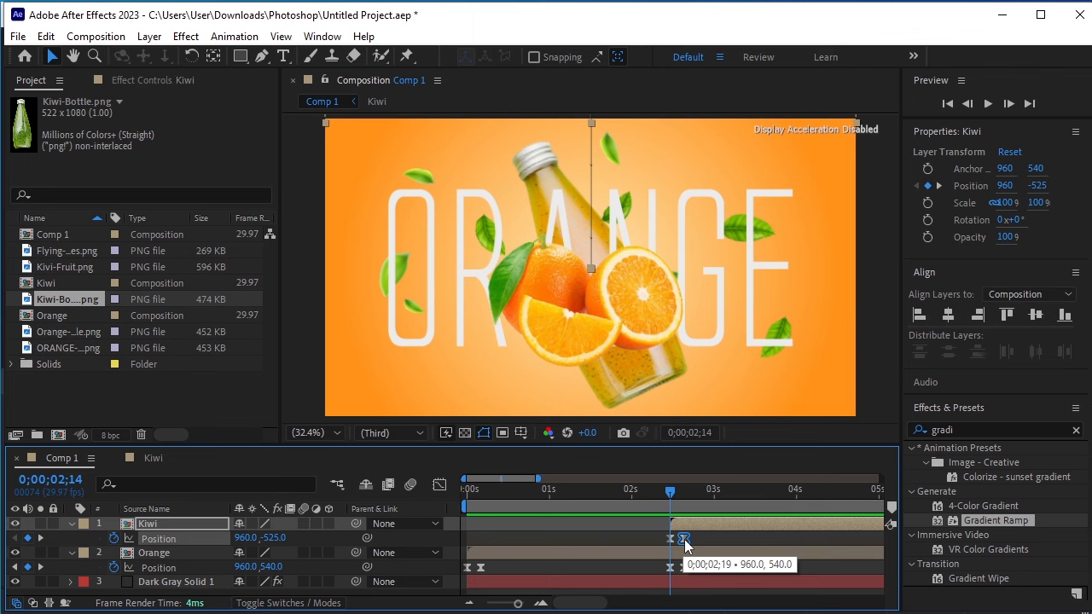
drag(684, 540, 694, 539)
key(shift+Page_Down)
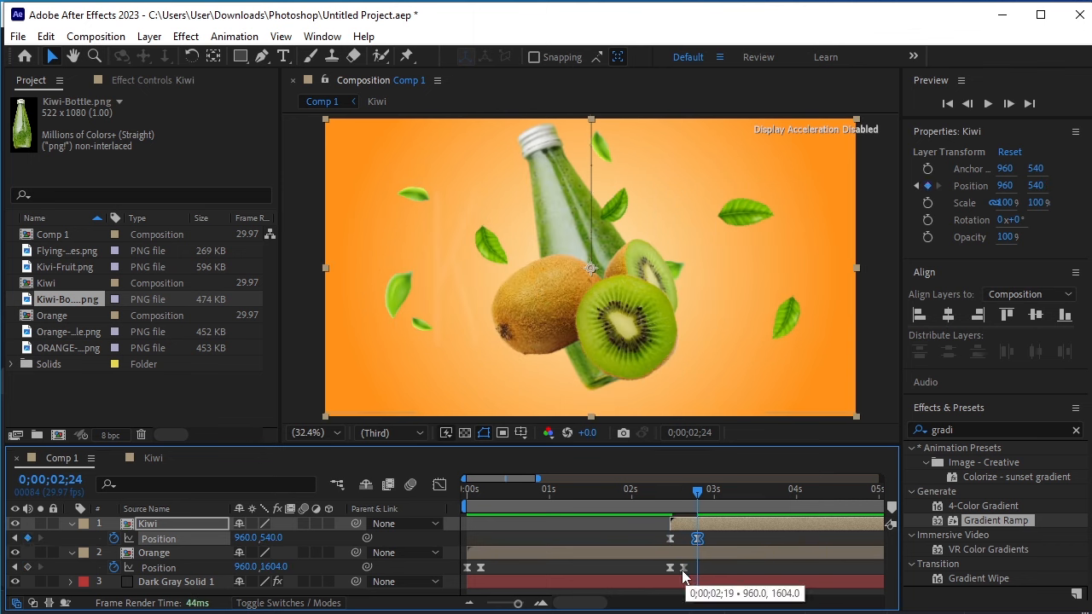
click(697, 568)
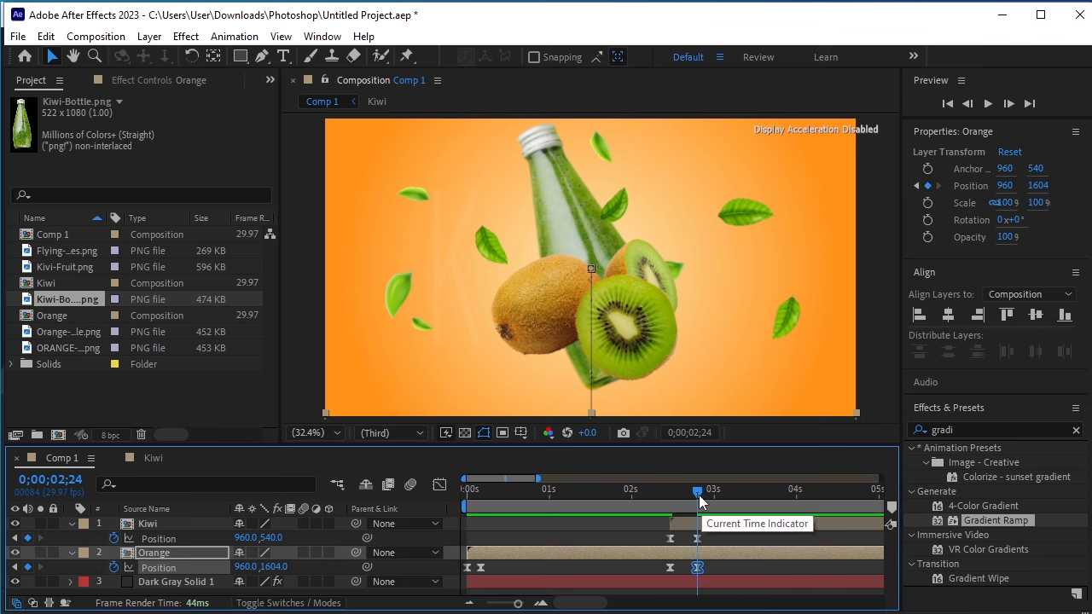
- Play back Comp 1 and scrub through the transition to check its slower timing
drag(697, 493, 682, 503)
key(space)
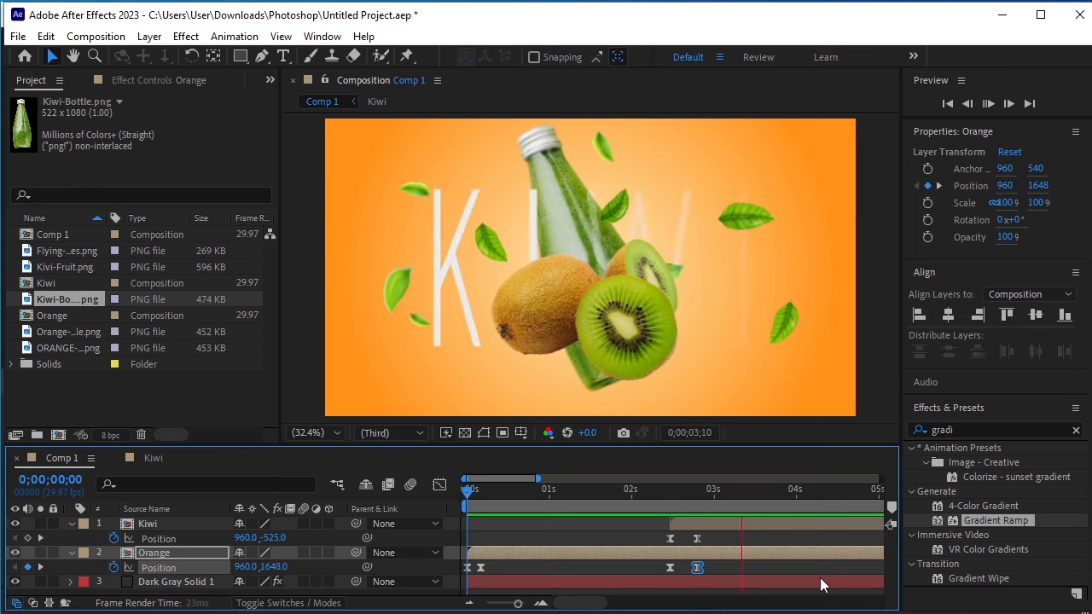
key(space)
drag(818, 496, 675, 537)
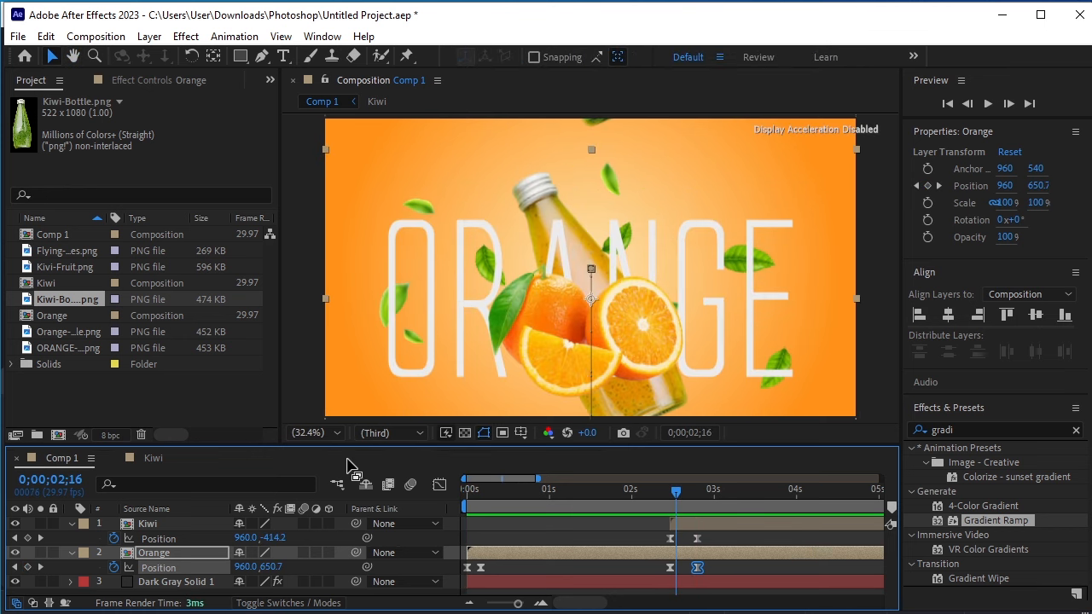
- Add Start Color and End Color keyframes to the Gradient Ramp on Dark Gray Solid 1 at 0;00;00;00
drag(430, 447, 432, 388)
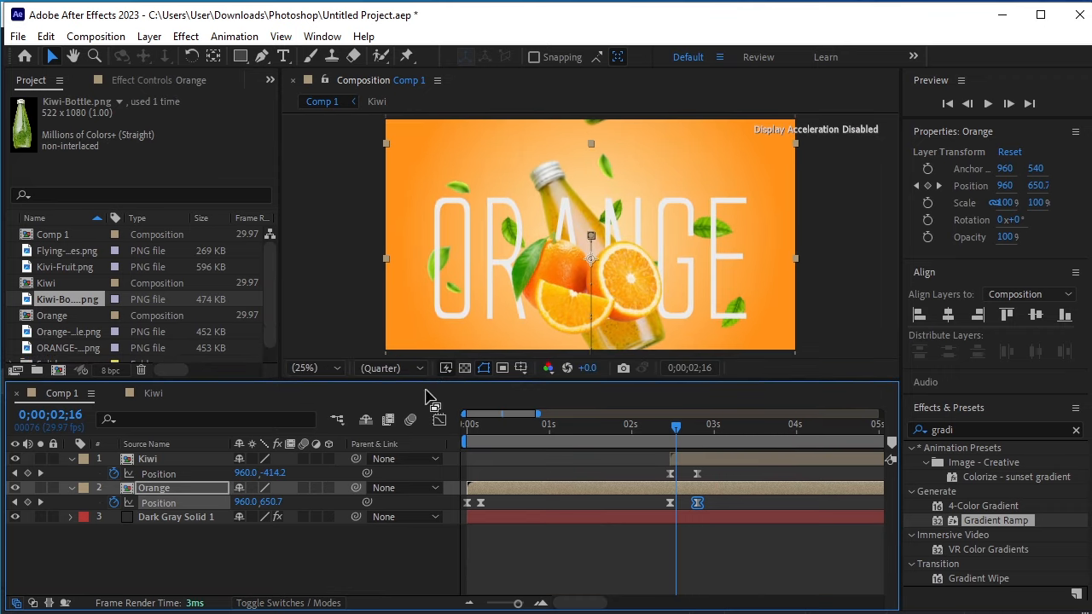
click(160, 516)
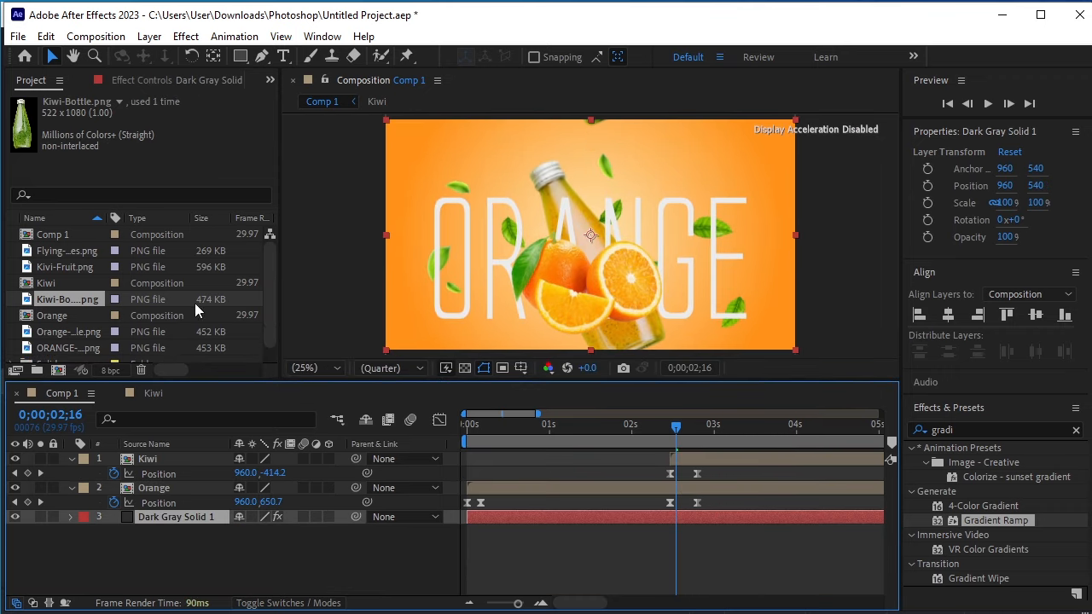
click(195, 81)
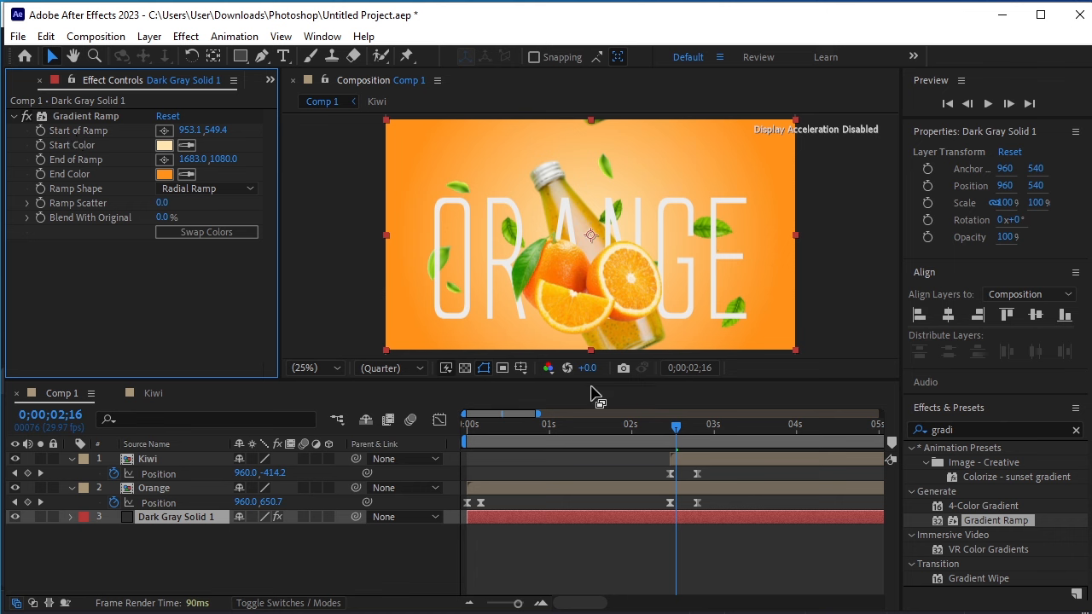
drag(676, 424, 396, 475)
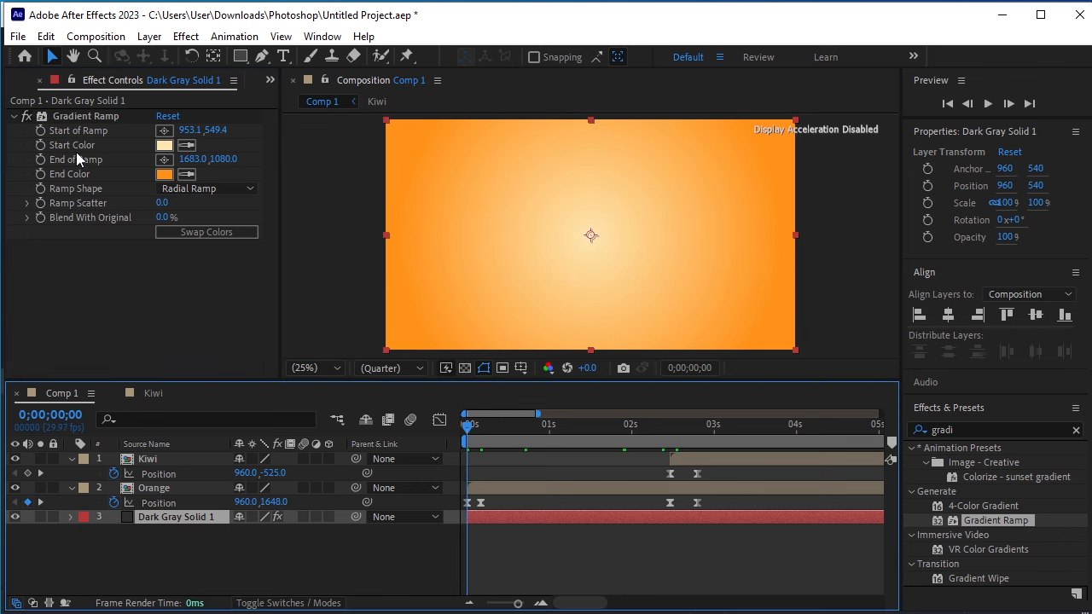
click(40, 143)
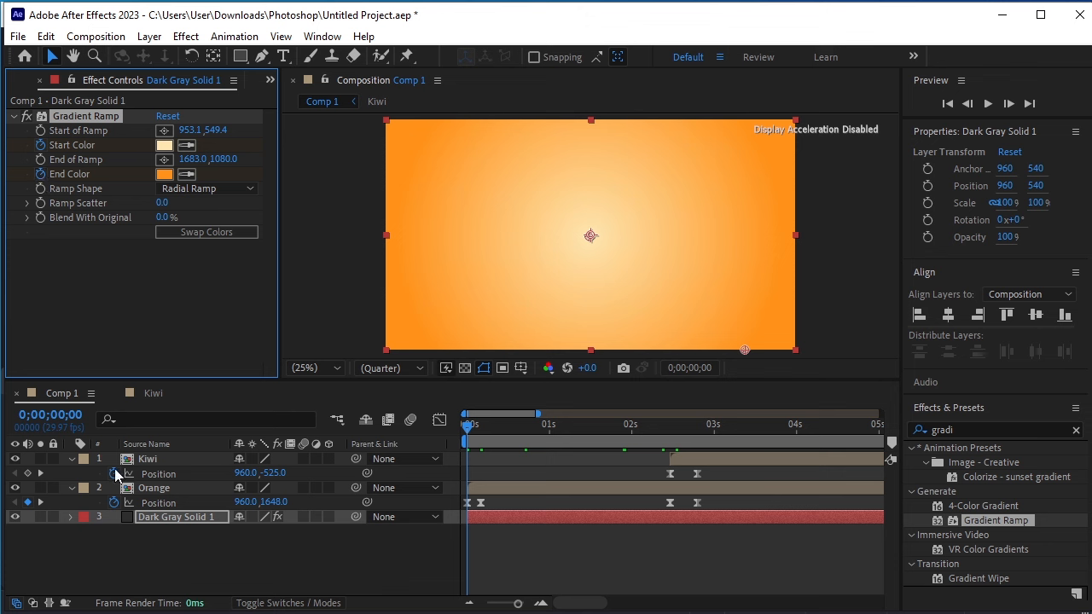
- Add Start Color and End Color keyframes to the Gradient Ramp on Dark Gray Solid 1 at 0;00;02;14
click(40, 502)
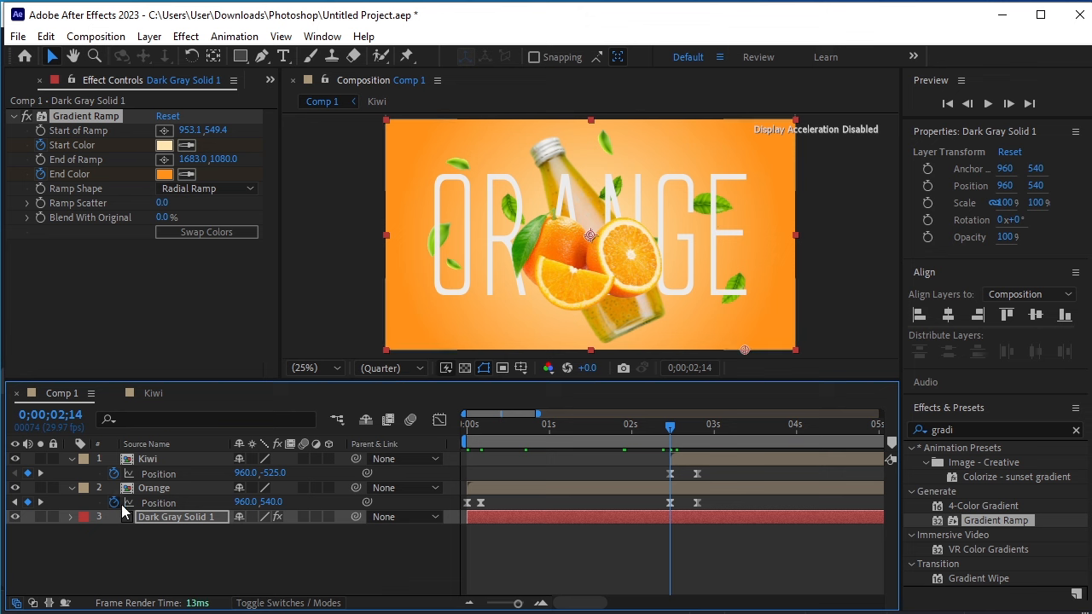
key(u)
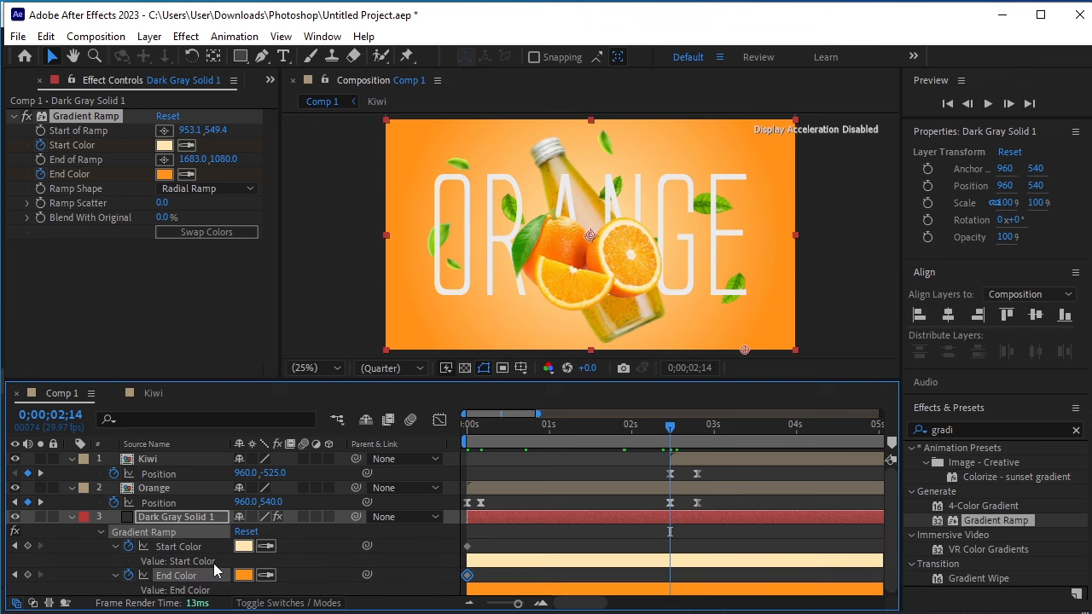
click(27, 546)
click(27, 575)
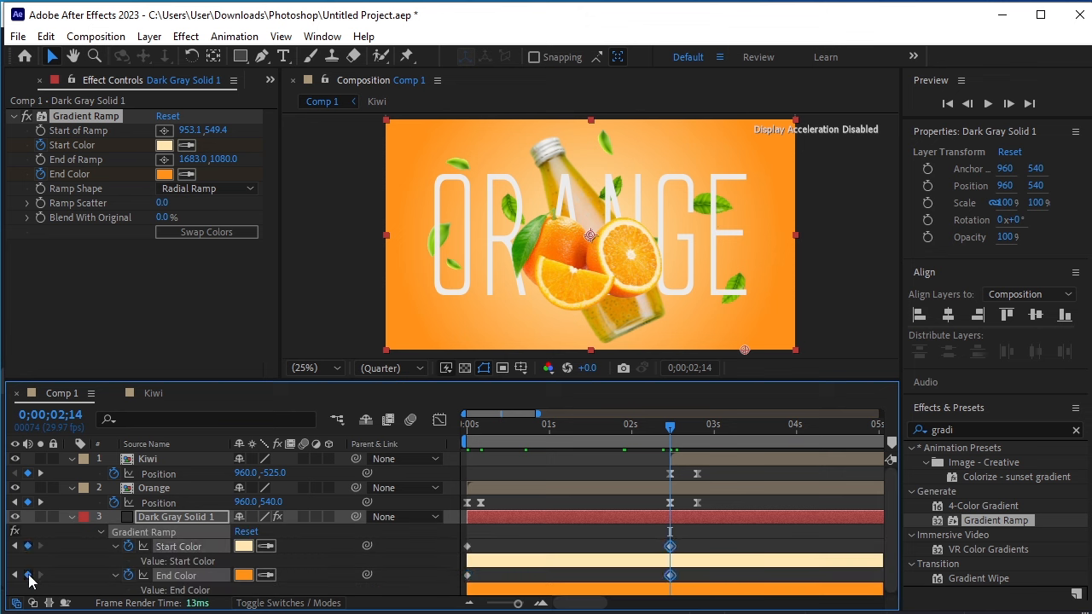
- At 0;00;02;24, set the Gradient Ramp's Start Color to DEF5AD and its End Color to a dark green sampled from the kiwi bottle
click(40, 502)
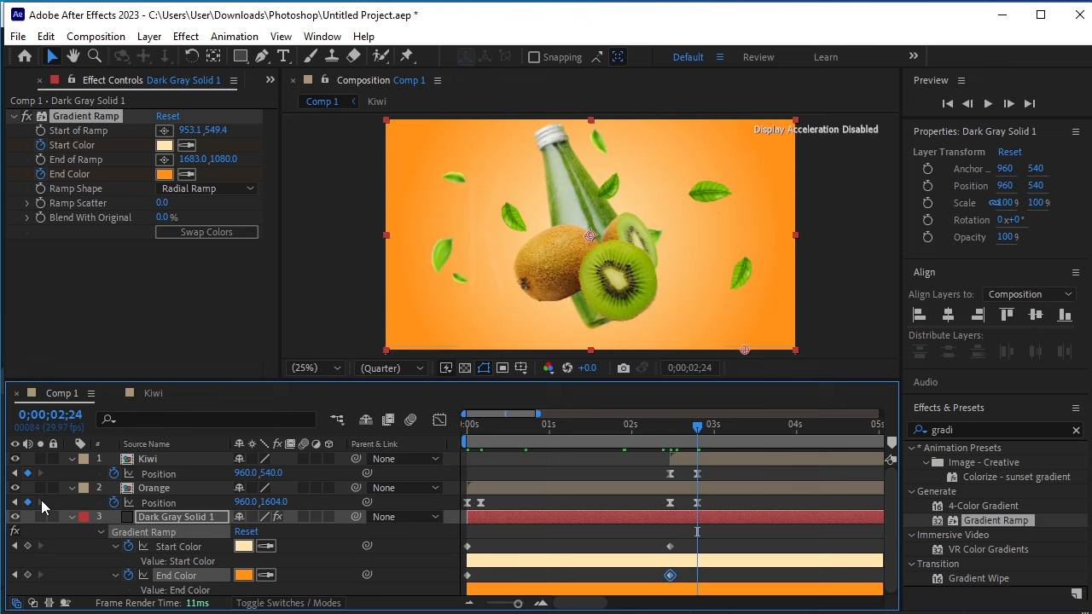
click(247, 546)
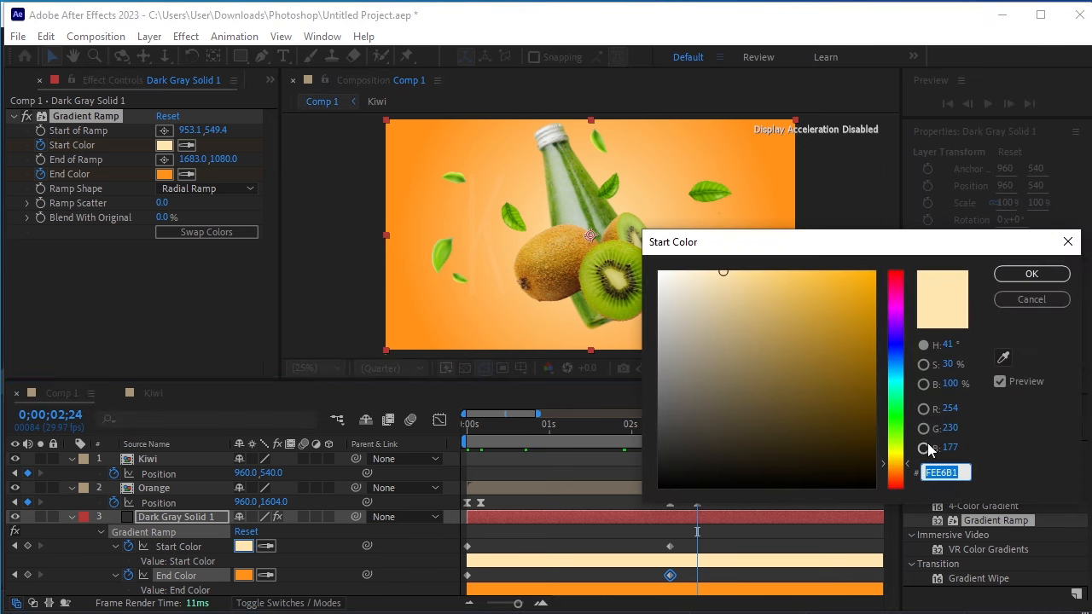
click(1003, 357)
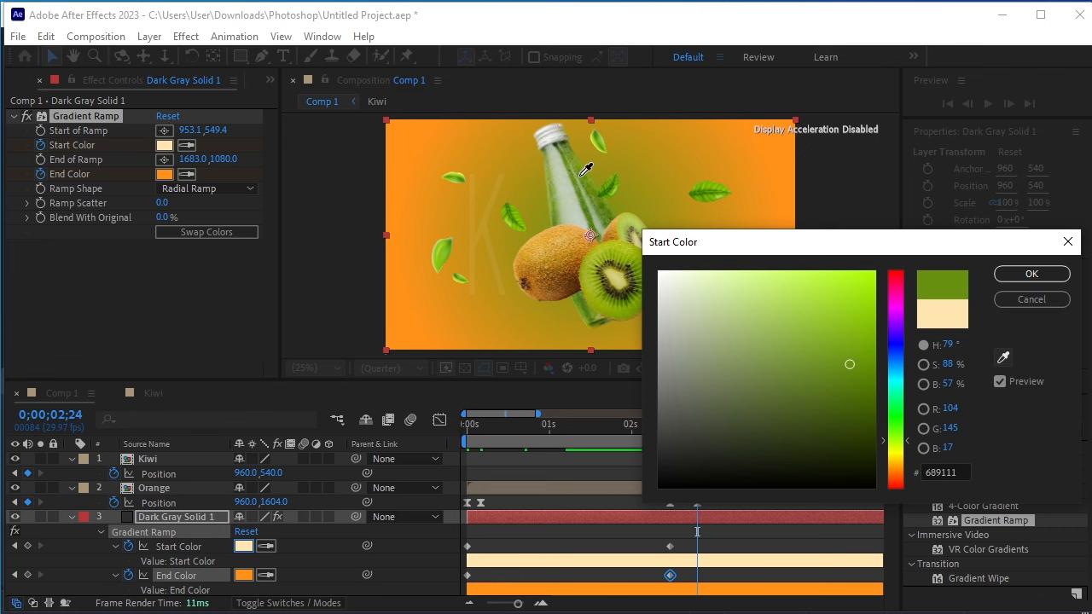
click(724, 268)
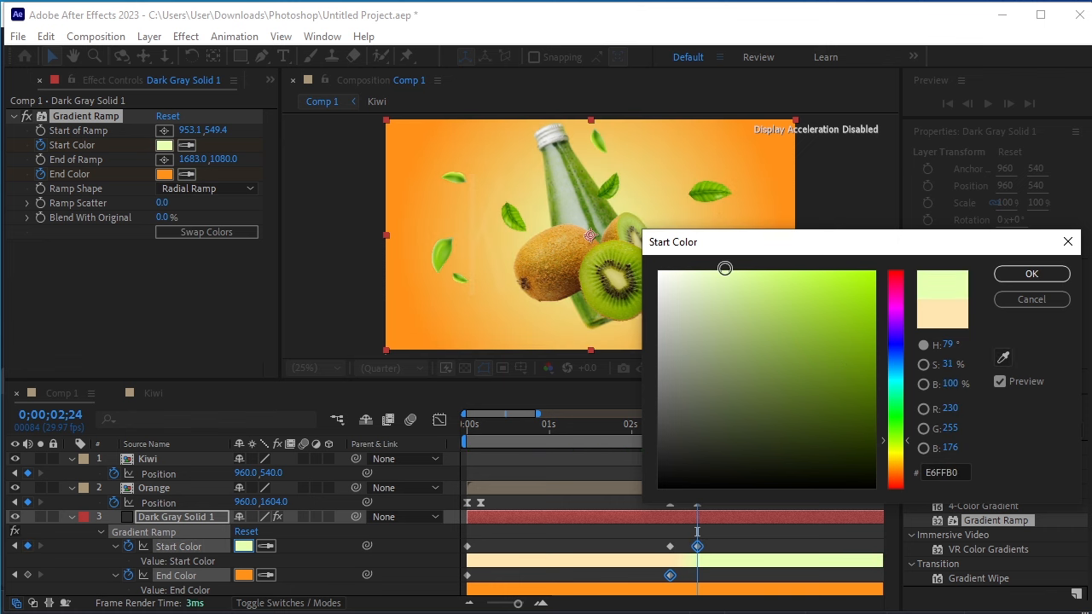
click(721, 282)
mouse_move(721, 282)
mouse_down()
mouse_move(719, 299)
mouse_move(722, 279)
mouse_up()
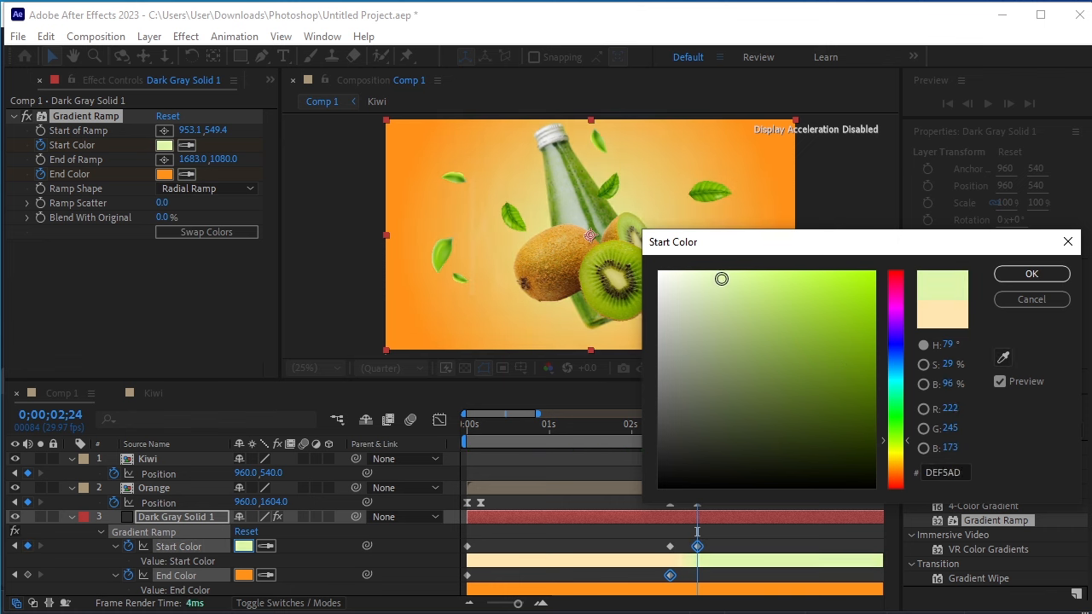
click(1030, 274)
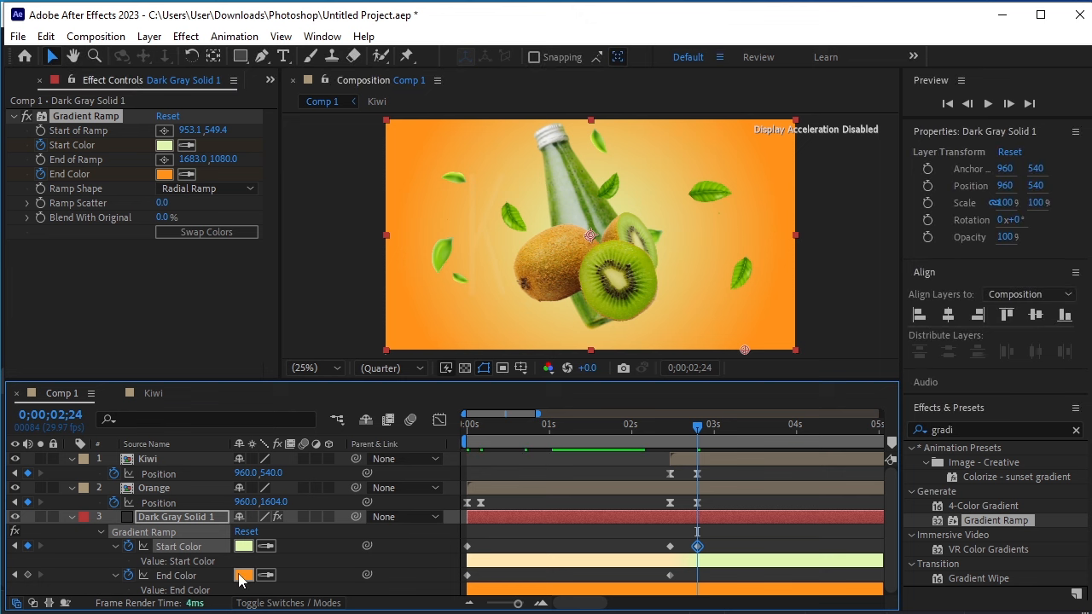
click(266, 575)
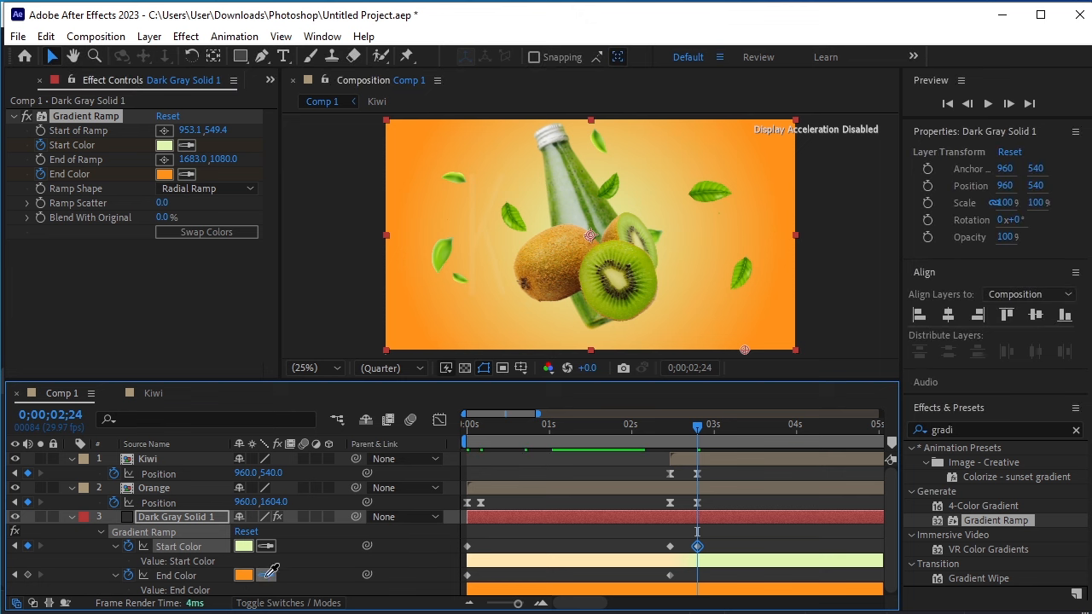
click(596, 191)
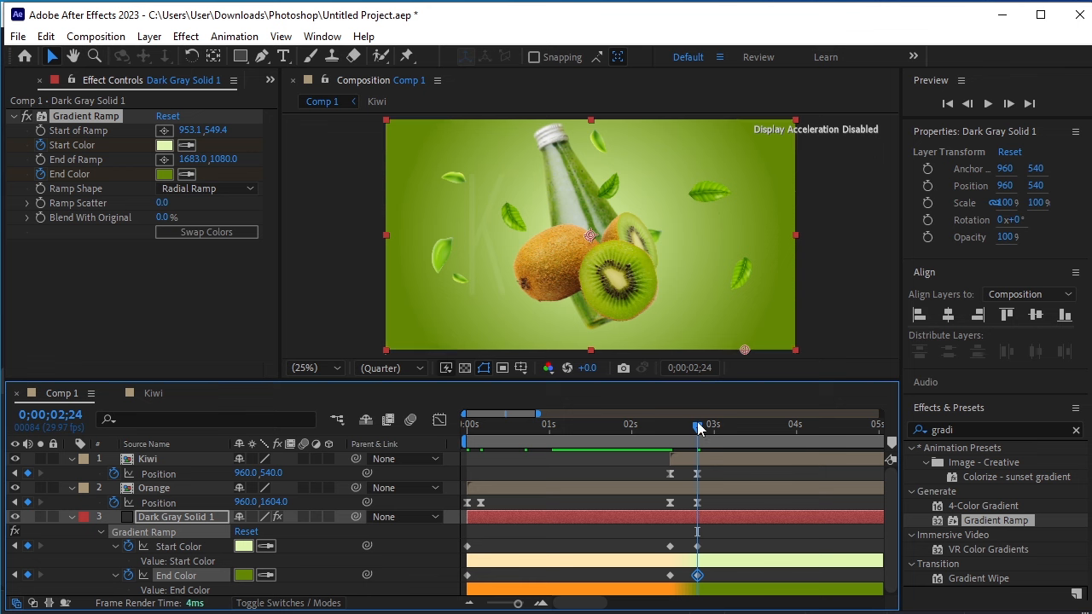
- Preview Comp 1 from the beginning to check the background's color change from Orange to Kiwi
drag(698, 427, 398, 464)
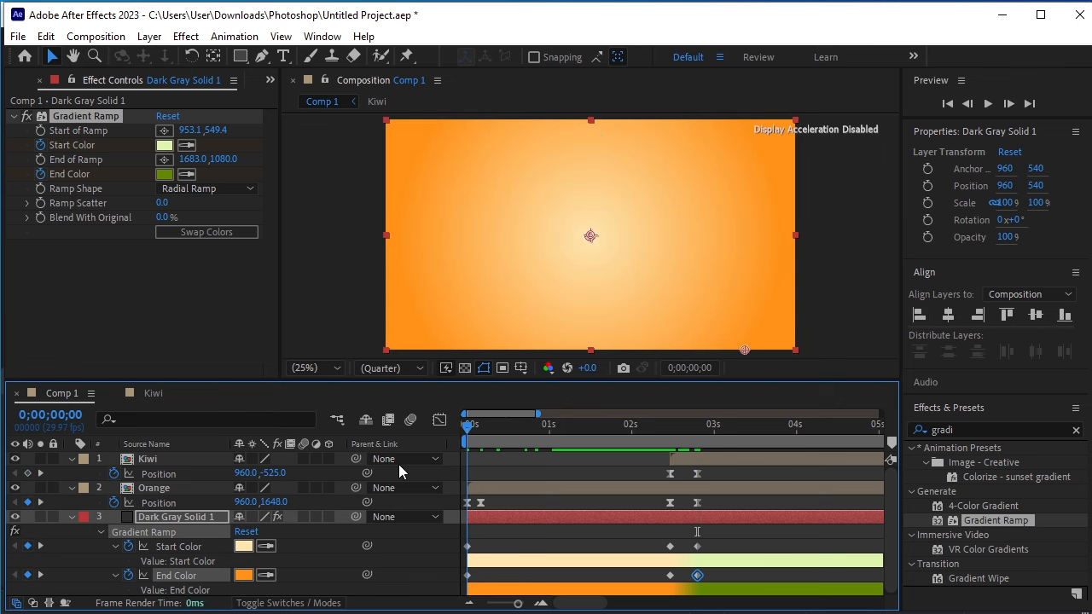
key(space)
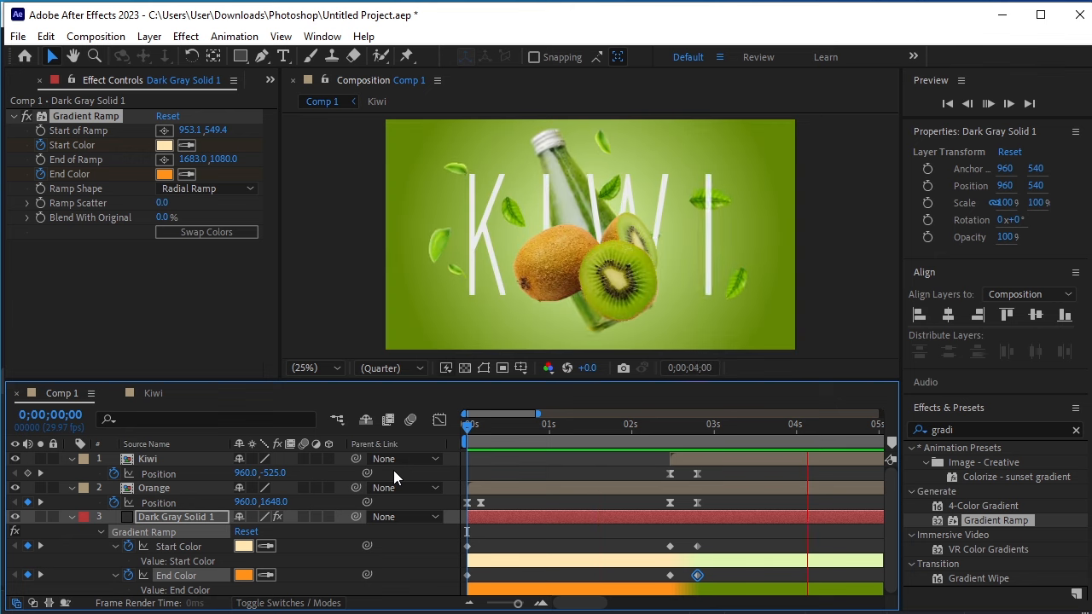
key(space)
key(space)
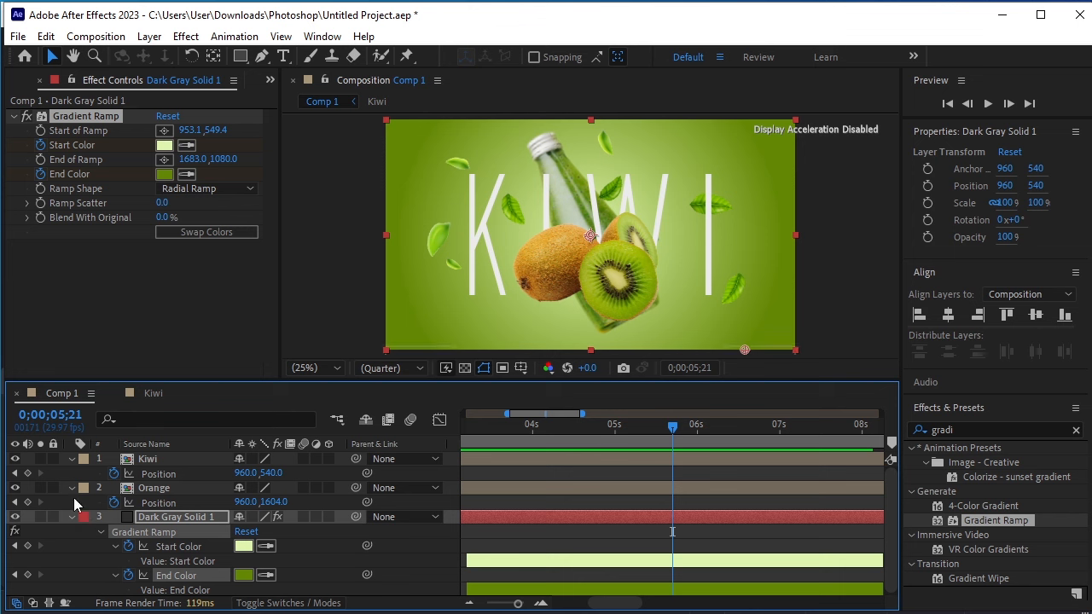
drag(658, 430, 214, 430)
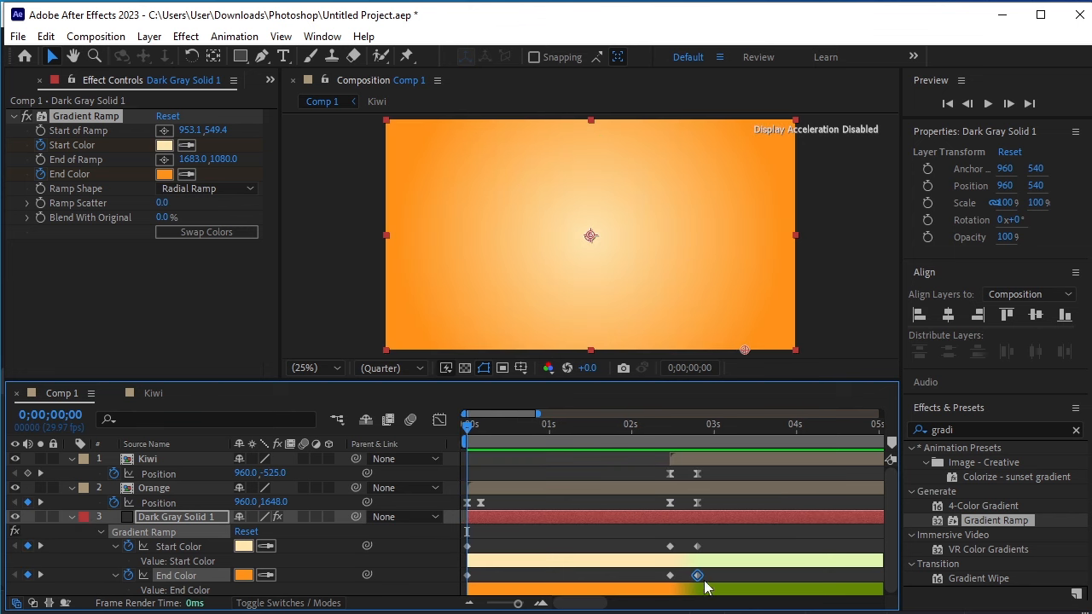
- Add a Position keyframe to the Kiwi layer at 0;00;05;01
key(-)
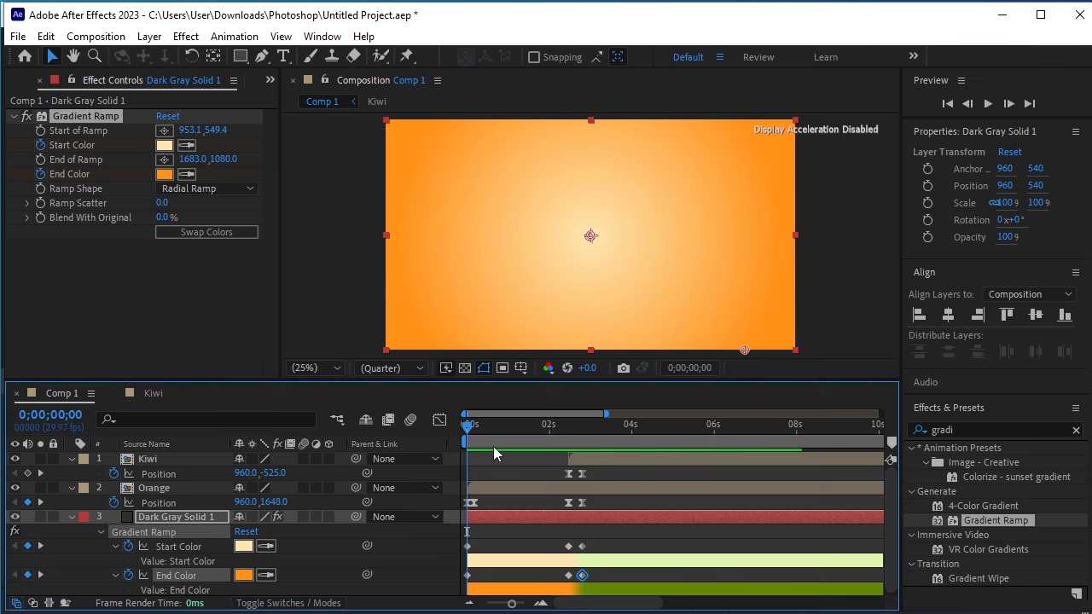
drag(354, 426, 621, 610)
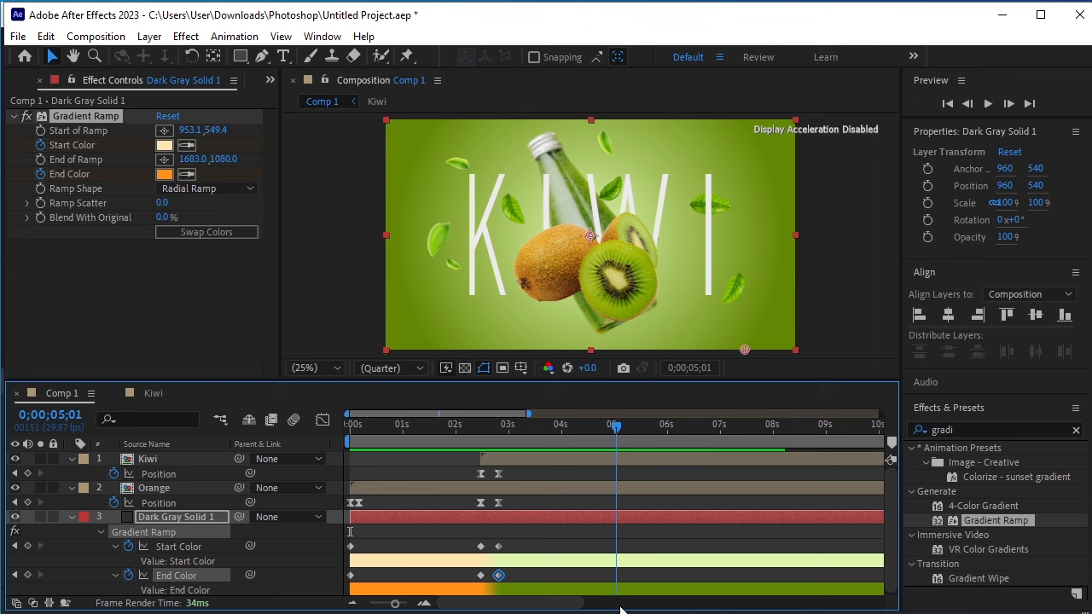
click(618, 459)
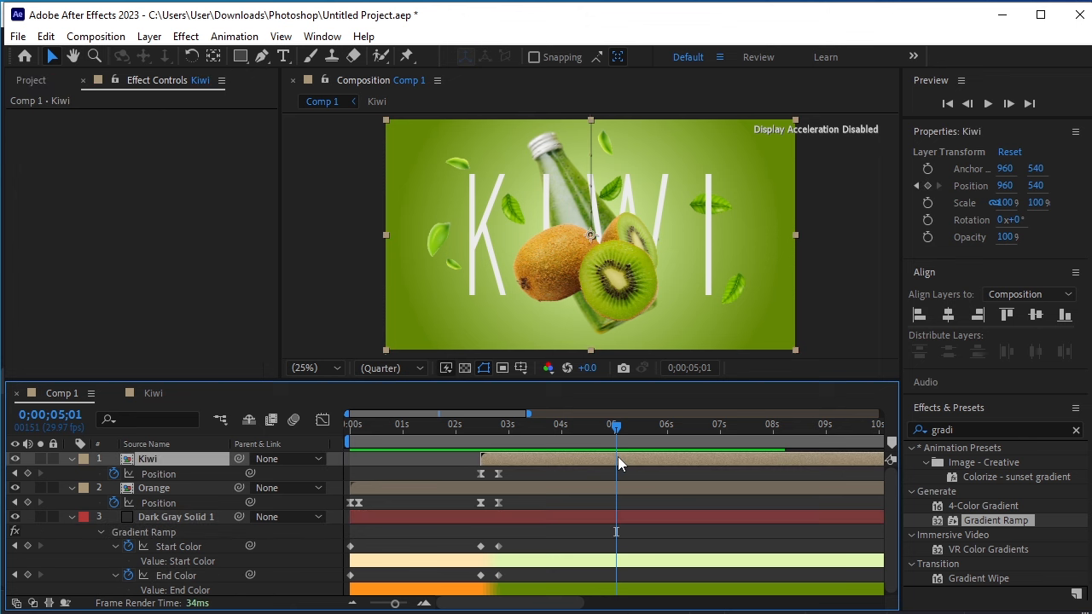
click(27, 474)
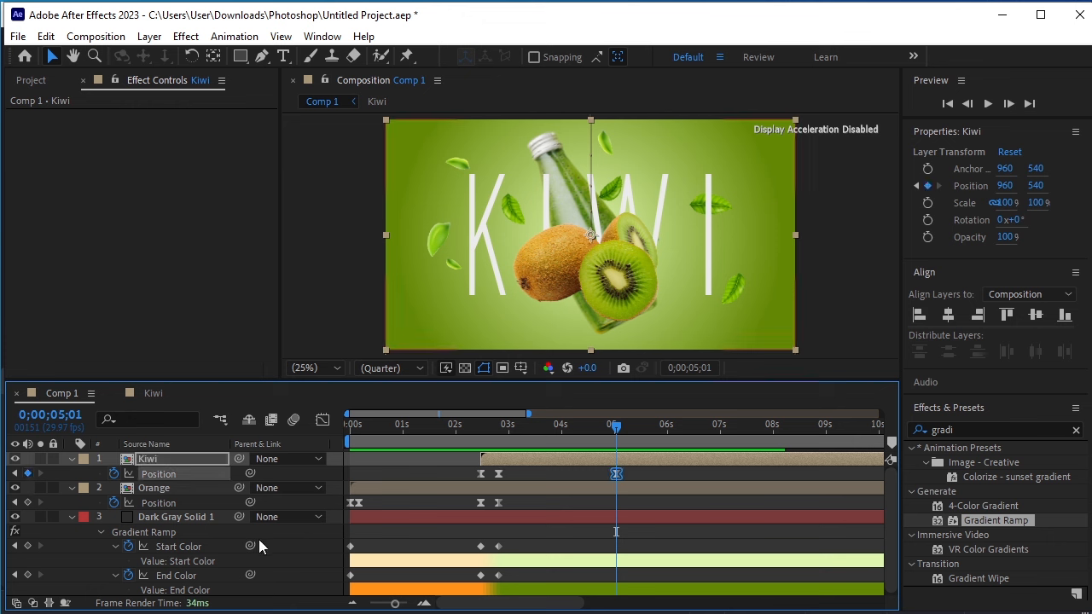
- Move the Kiwi layer up out of the frame at 0;00;05;11 by setting its Position to 960, -544
key(shift+Page_Down)
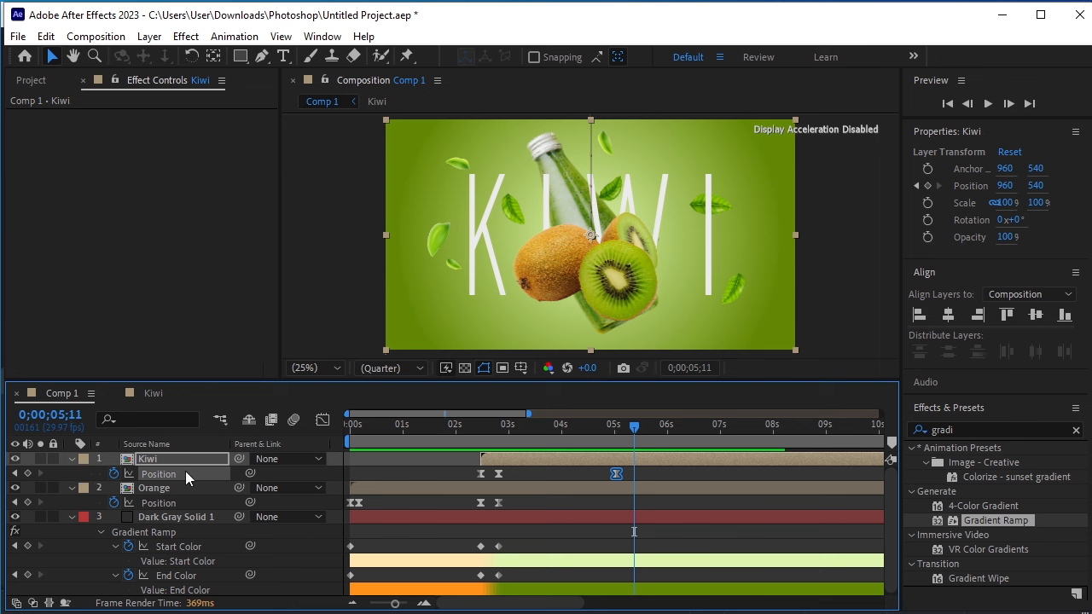
click(16, 603)
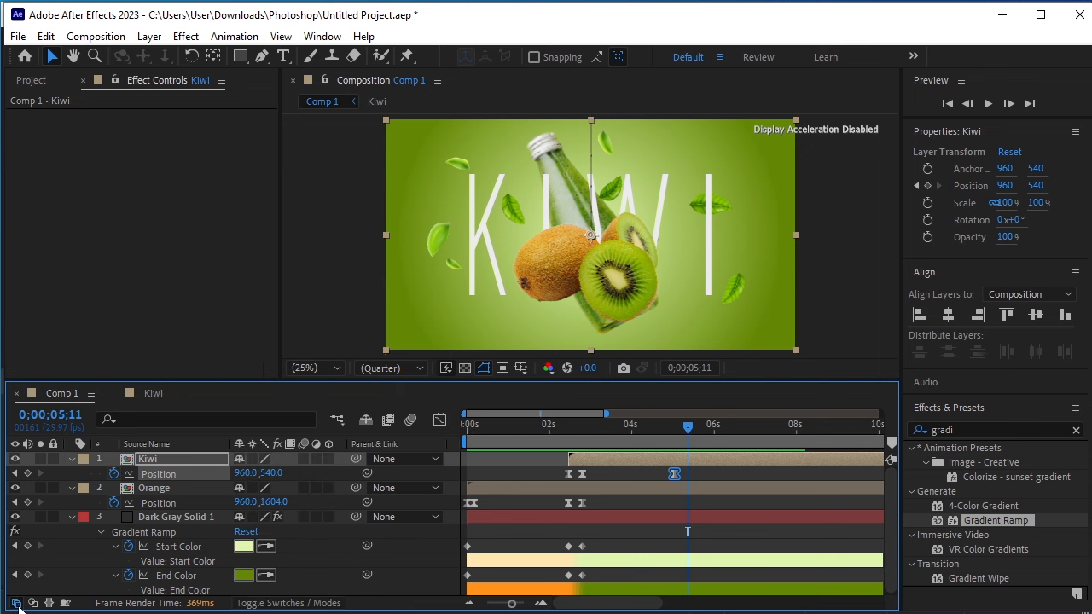
drag(273, 474, 114, 480)
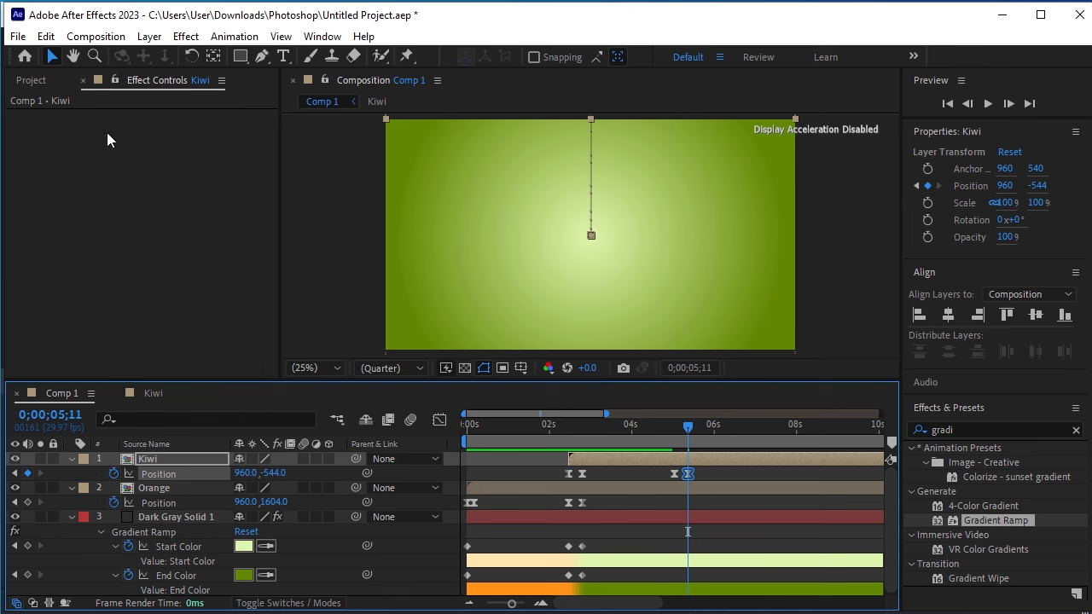
- Duplicate the Kiwi composition in the project and rename the copy Cherry
click(30, 80)
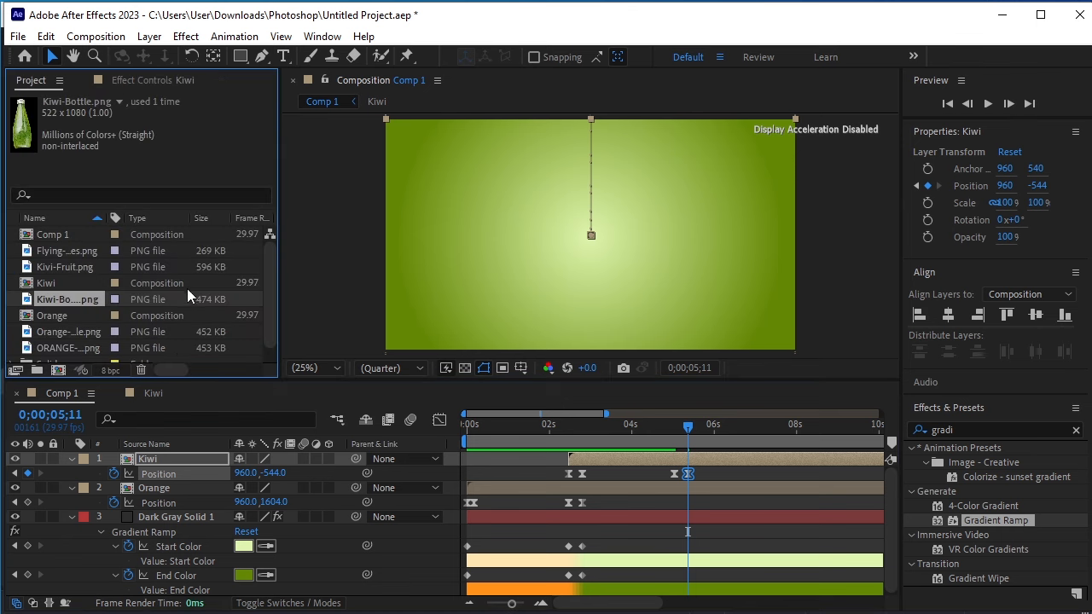
drag(243, 381, 243, 437)
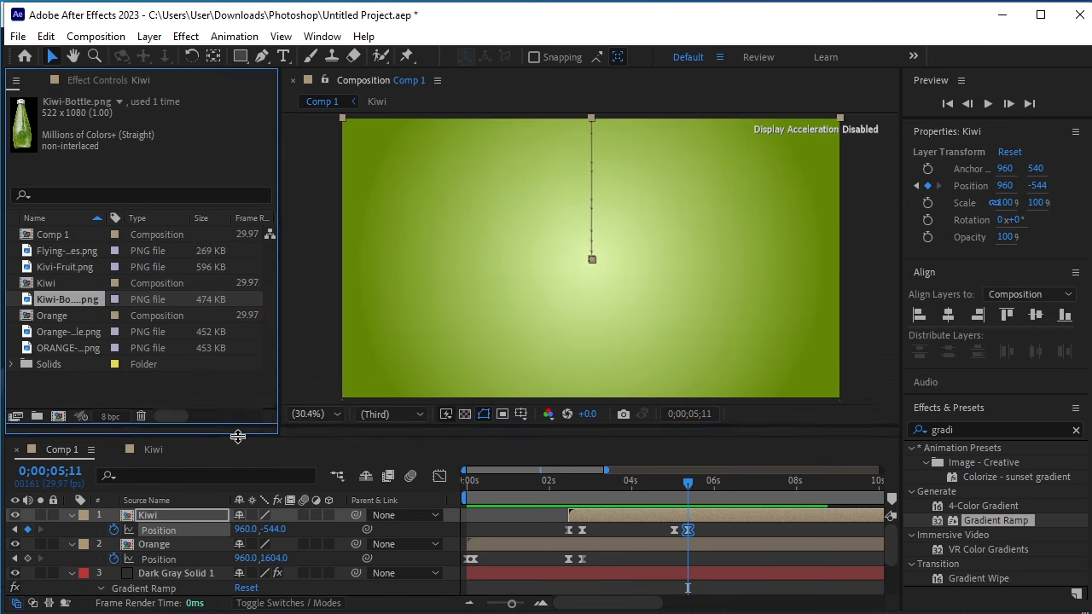
click(195, 390)
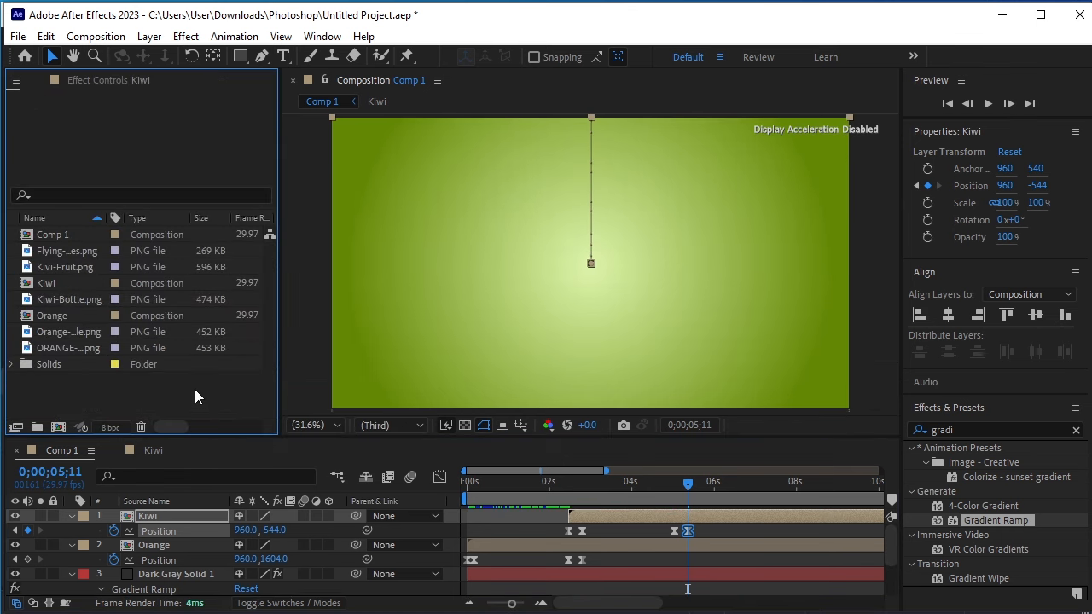
click(64, 282)
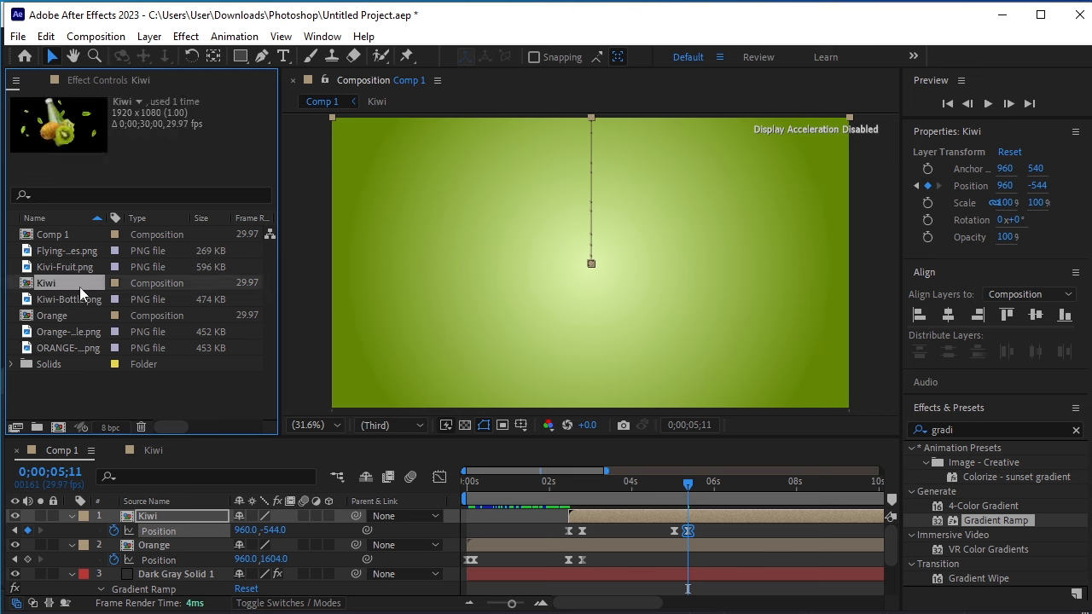
key(ctrl+d)
right_click(82, 297)
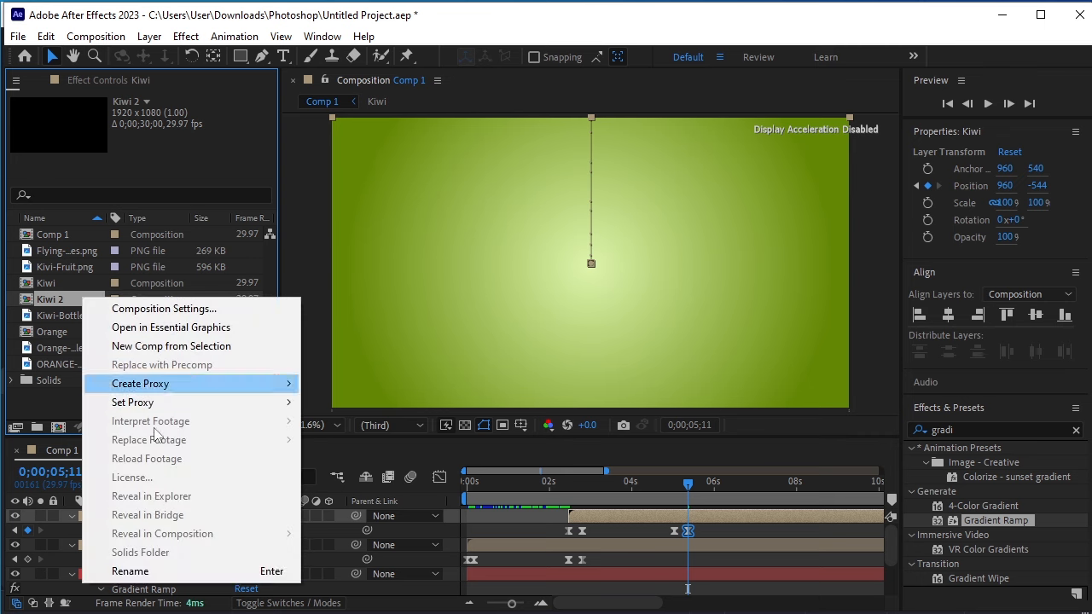
click(193, 569)
text(Ch)
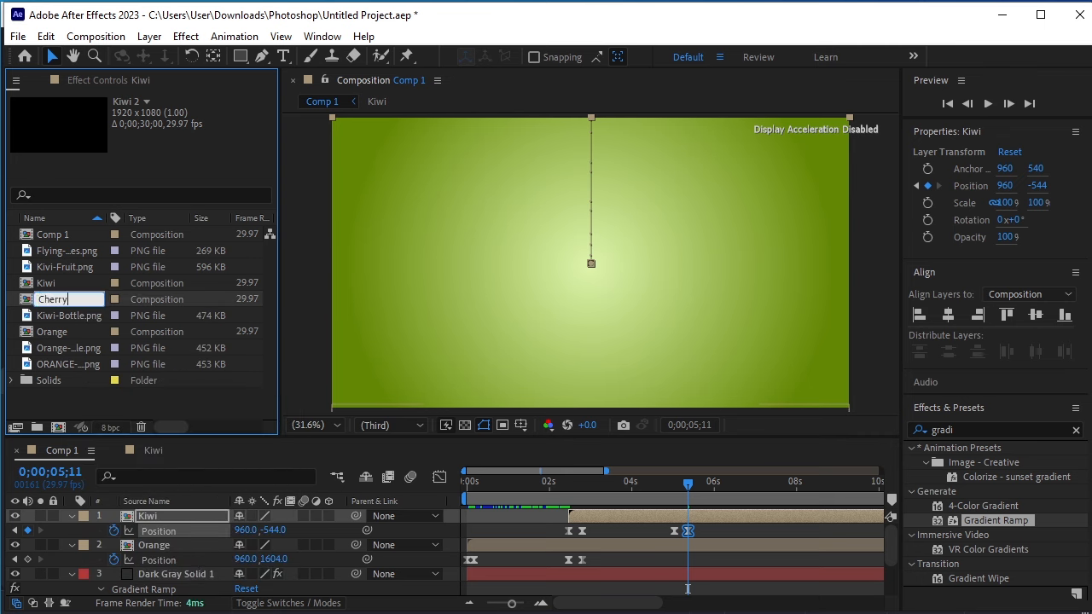
text(erry)
key(Return)
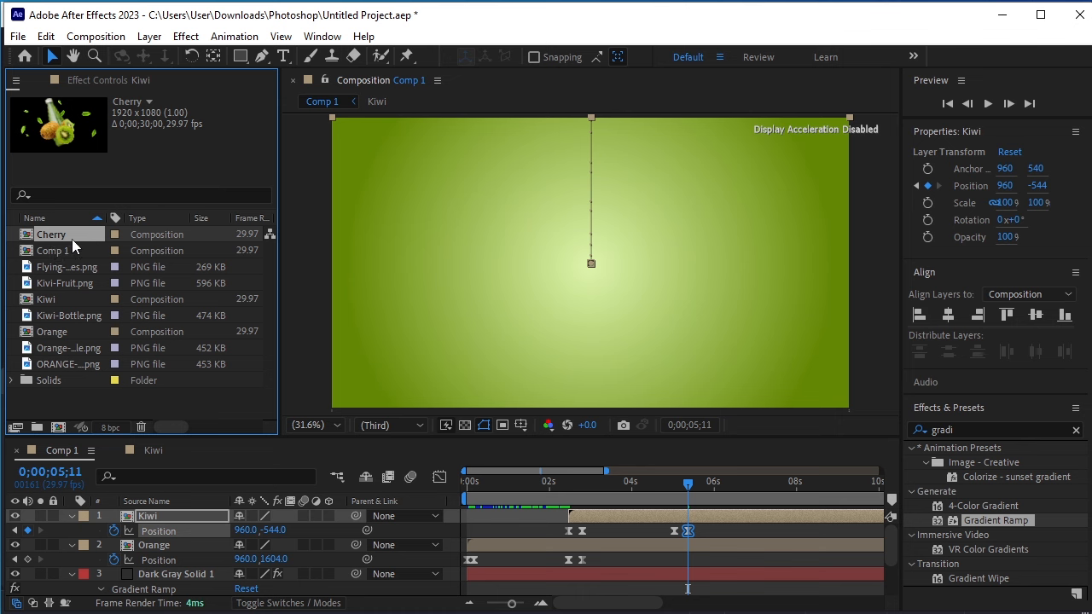
- Add the Cherry composition to Comp 1 above the Kiwi layer and shift it to start at 0;00;05;01
drag(75, 237, 180, 513)
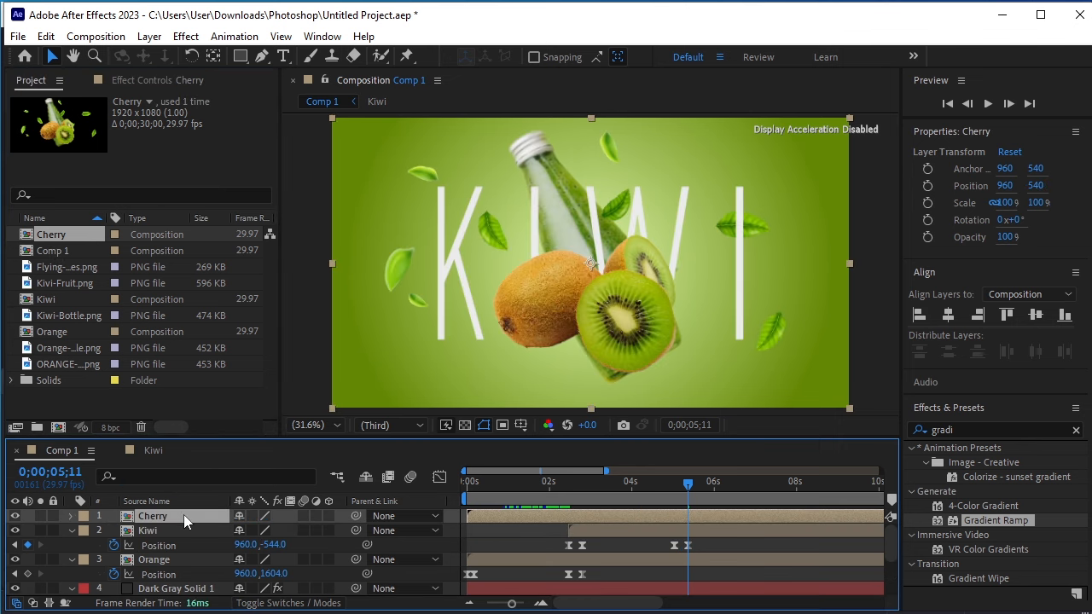
drag(573, 515, 765, 524)
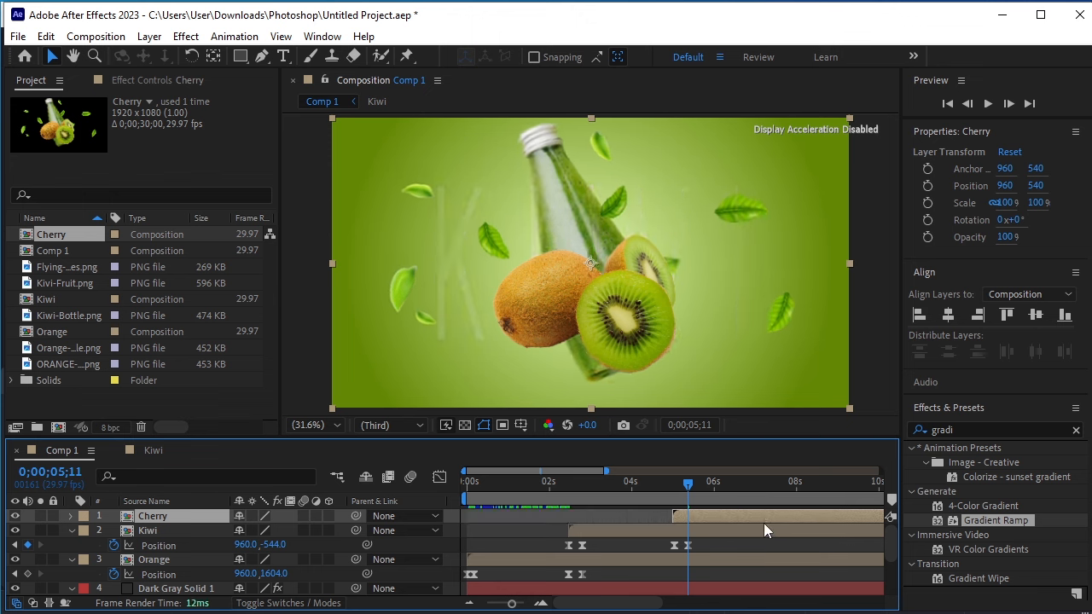
- Add Position keyframes to the Cherry layer at 0;00;05;01 and 0;00;05;11, matching the Kiwi layer's last two keyframes
key(equal)
key(equal)
drag(688, 518, 628, 537)
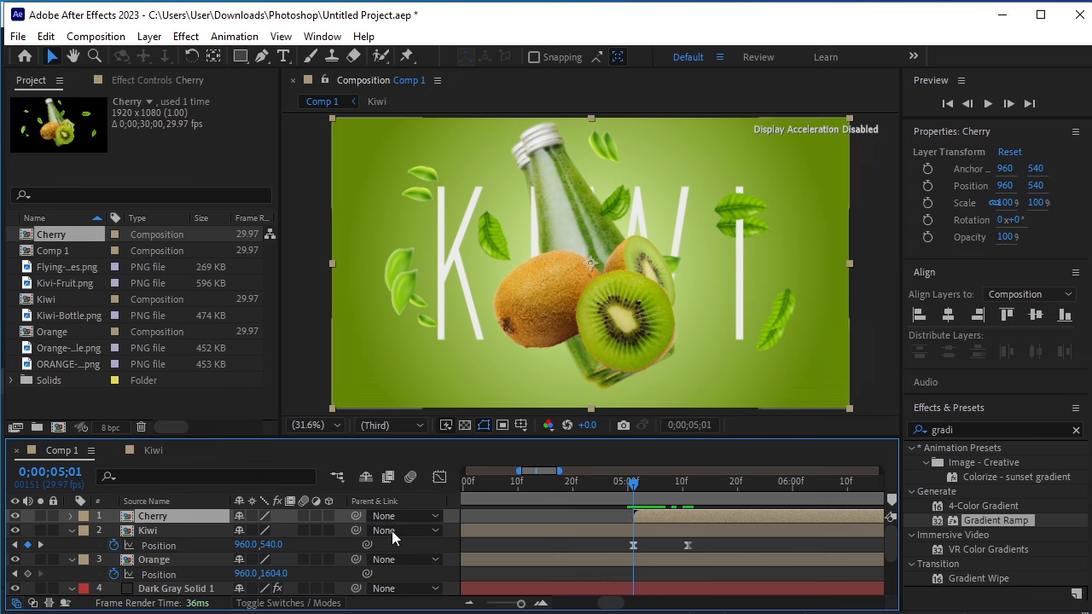
key(p)
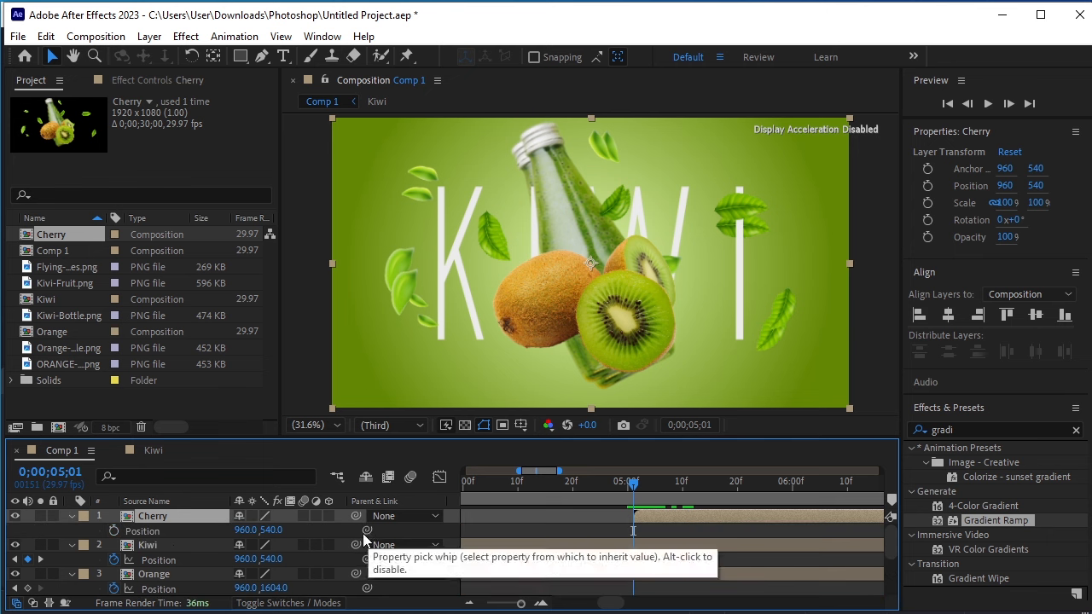
click(114, 530)
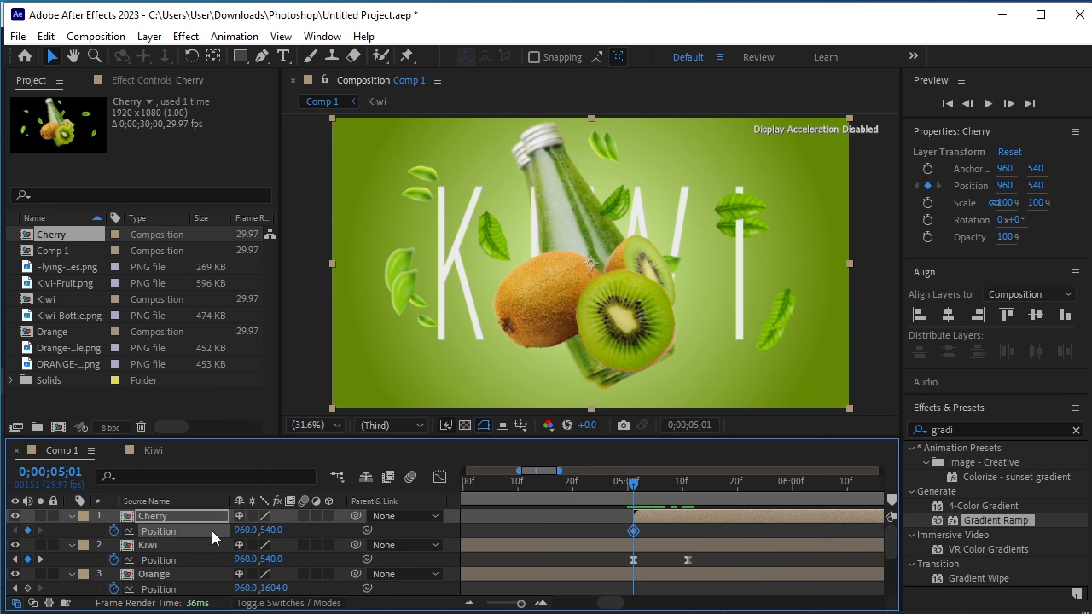
click(42, 558)
click(27, 530)
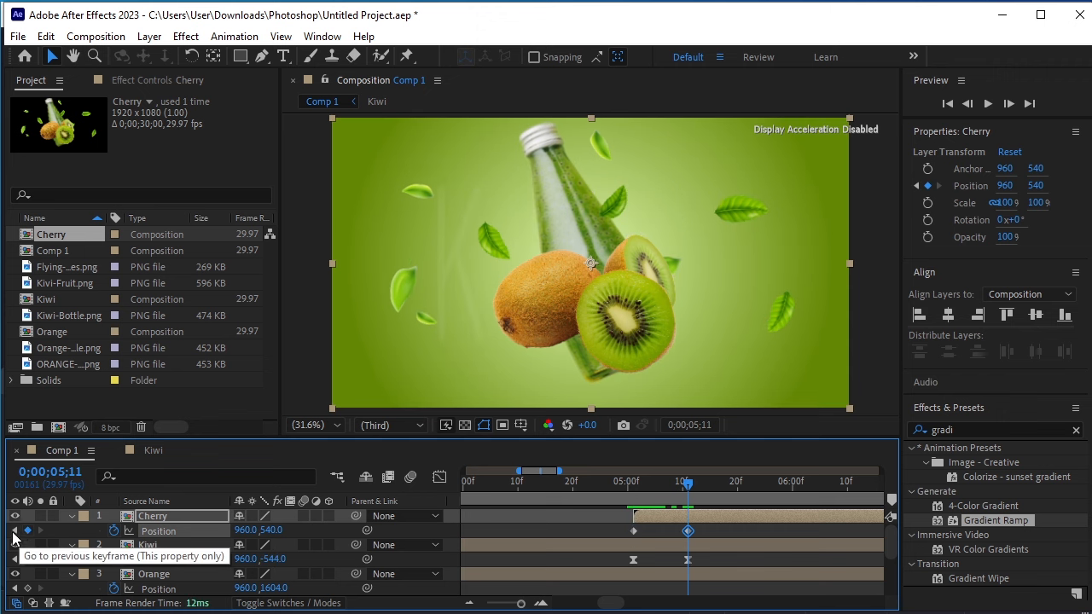
- Place the Cherry layer below the frame at 0;00;05;01 by setting its Position to 960, 1615, and preview the transition
click(13, 530)
drag(271, 538, 1002, 440)
drag(266, 530, 482, 520)
key(space)
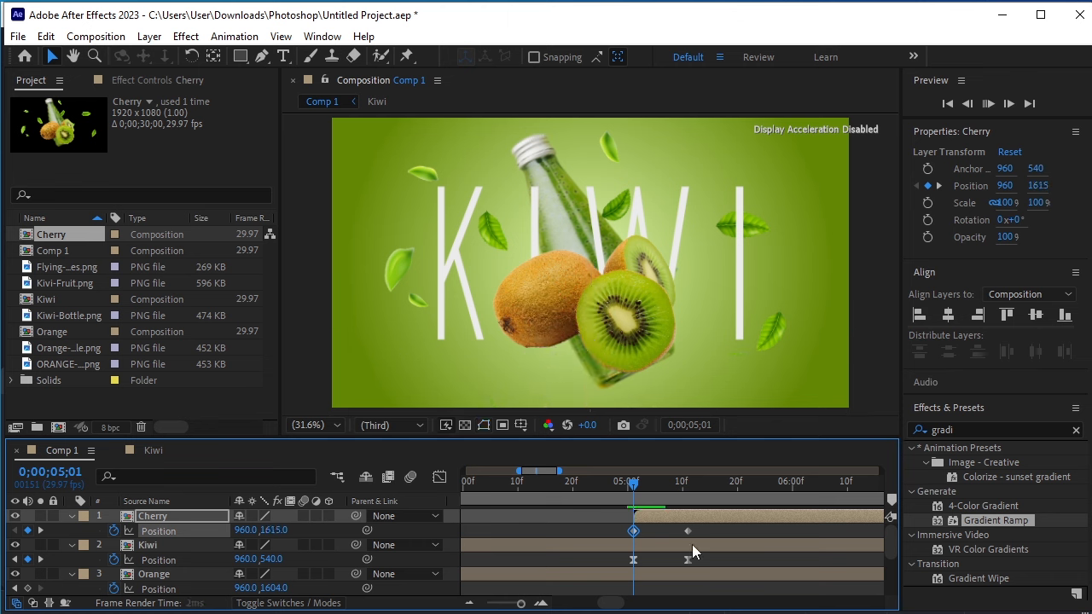
drag(837, 484, 634, 514)
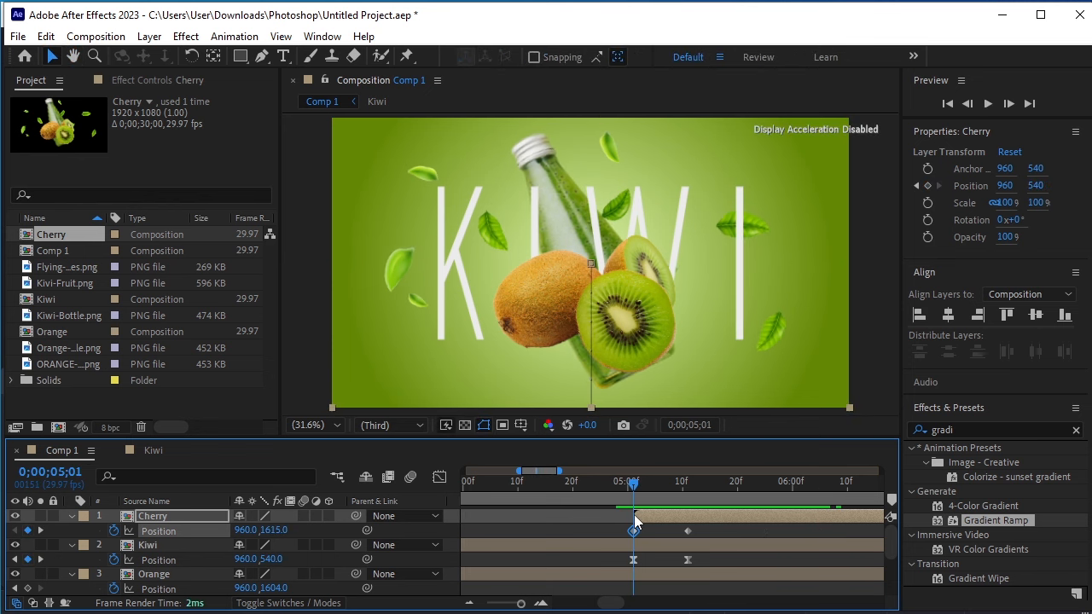
- Open the Cherry composition and replace the kiwi title text with CHERRY
double_click(164, 518)
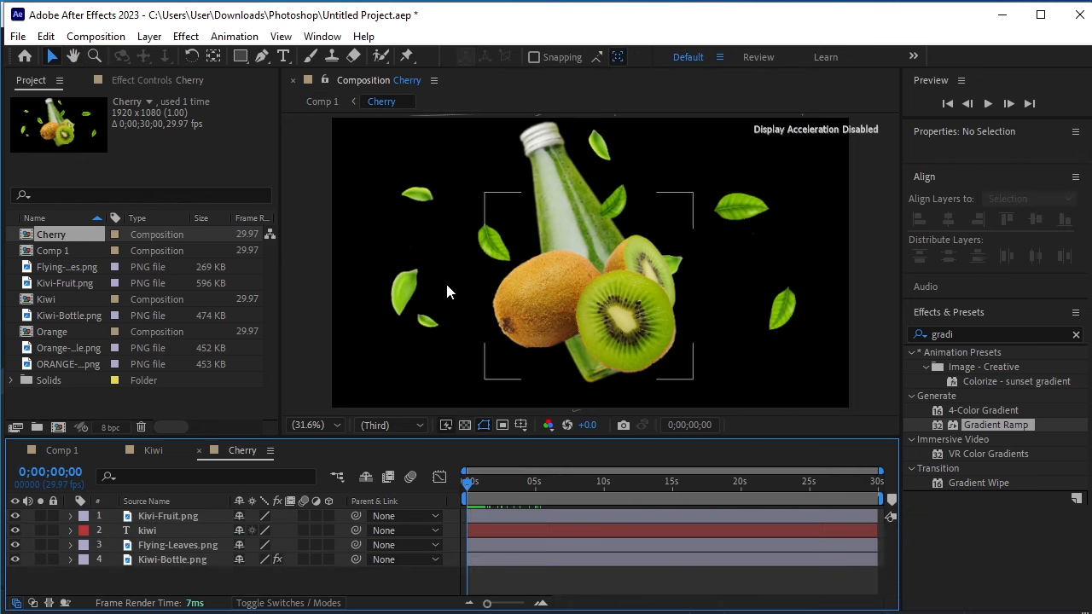
drag(469, 485, 516, 485)
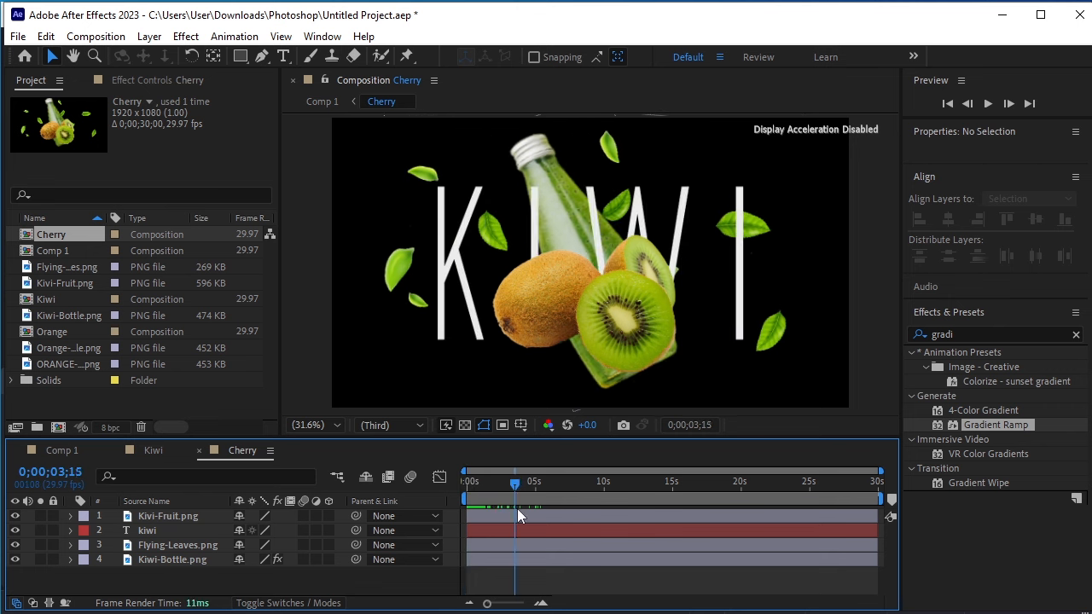
click(179, 531)
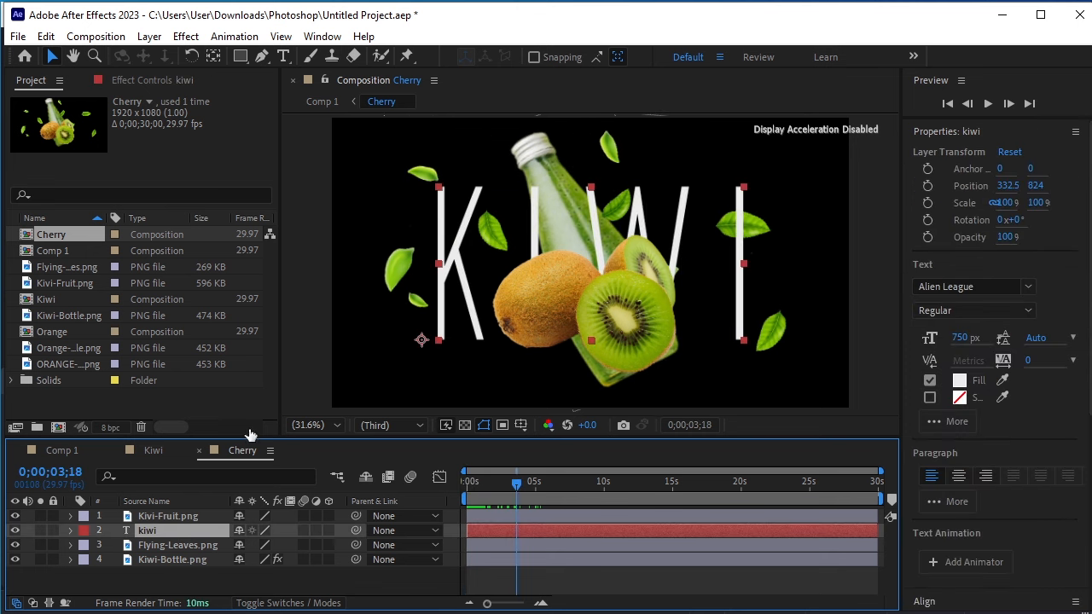
click(283, 57)
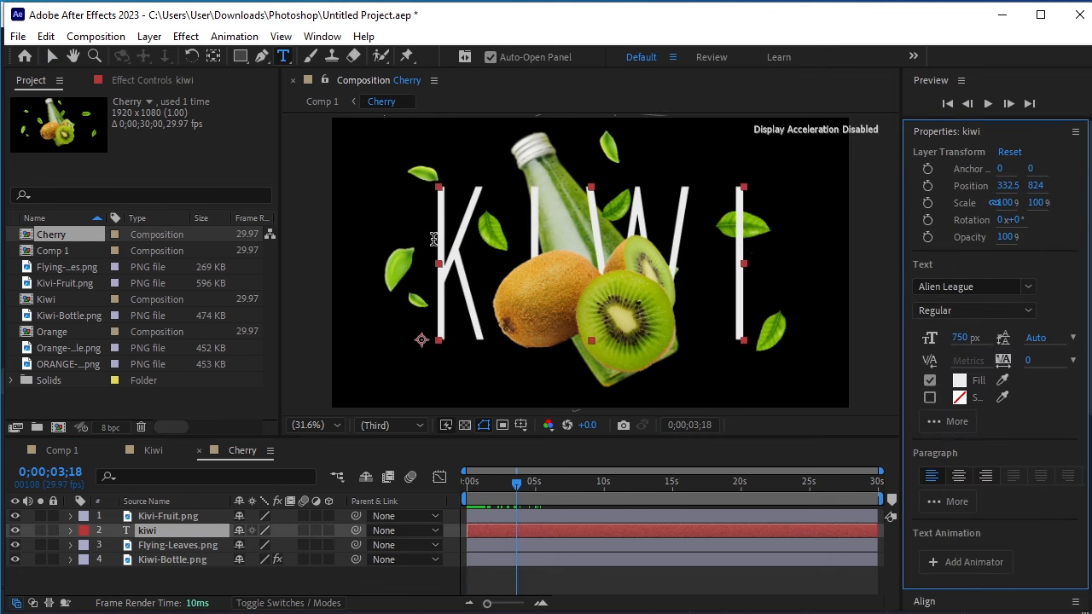
drag(435, 241, 770, 254)
text(CHERRY)
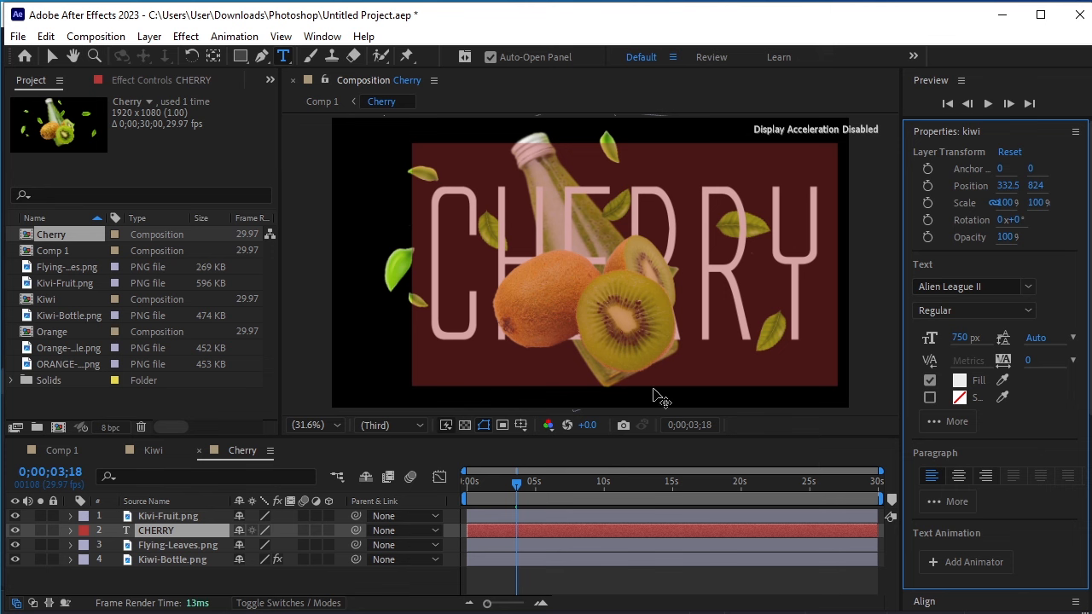
- Center the CHERRY title horizontally in the composition
scroll(977, 511, down, 5)
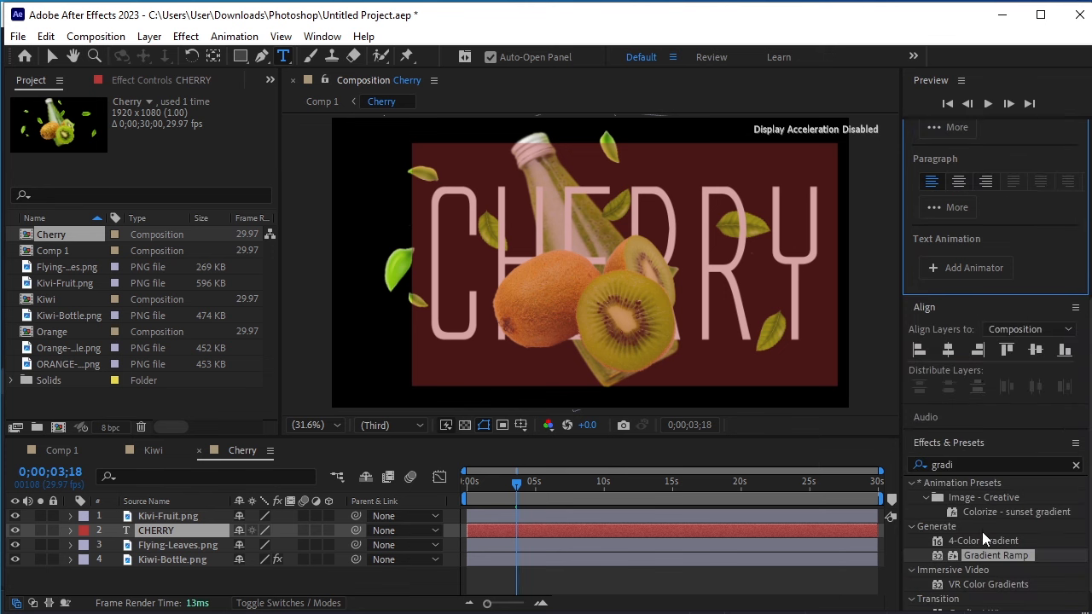
click(948, 351)
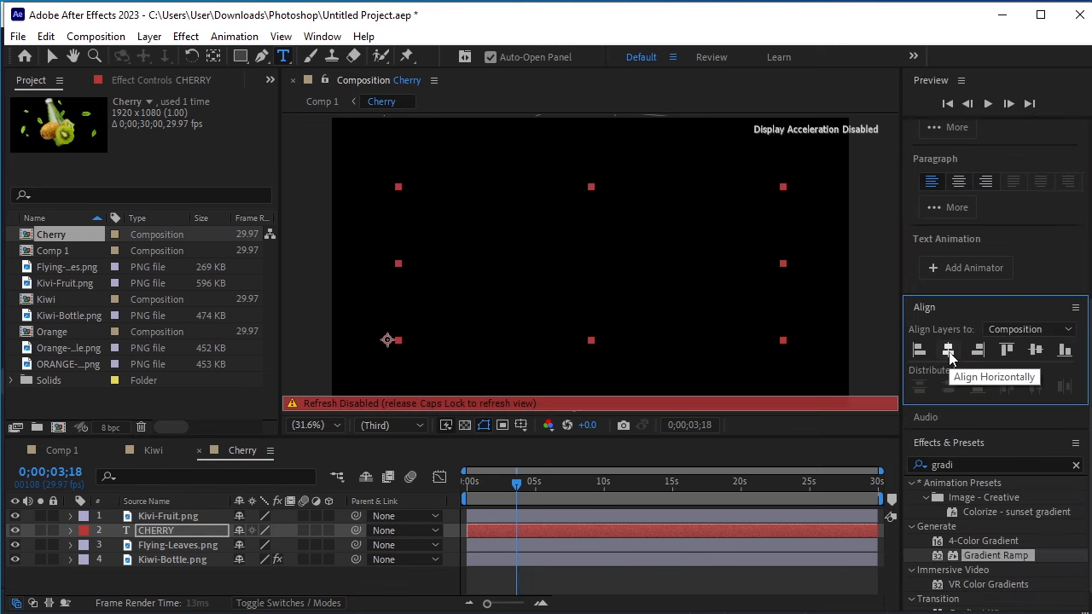
key(Caps_Lock)
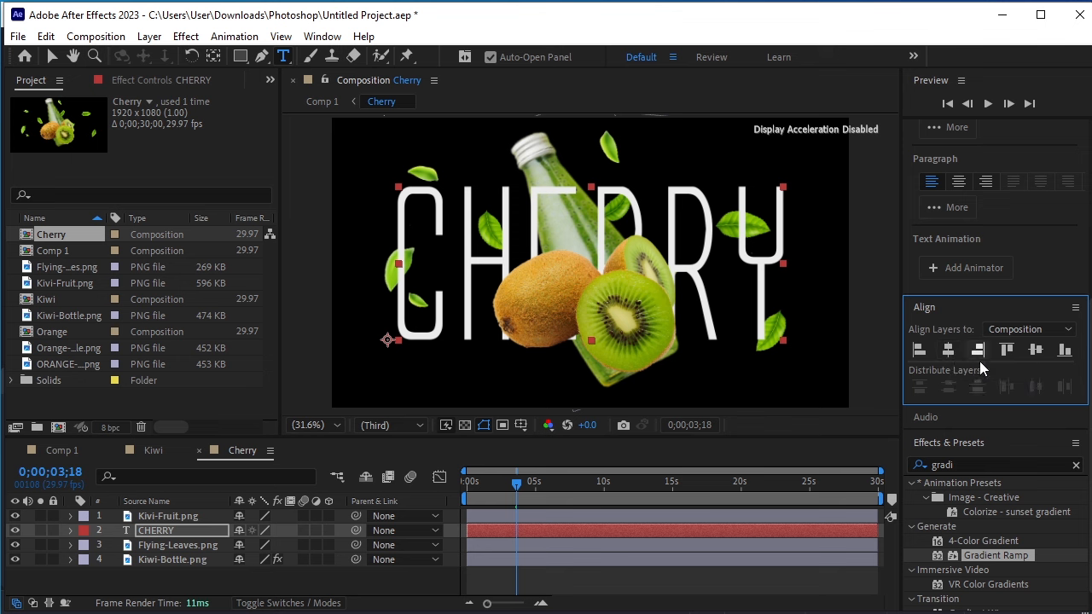
click(341, 586)
click(341, 585)
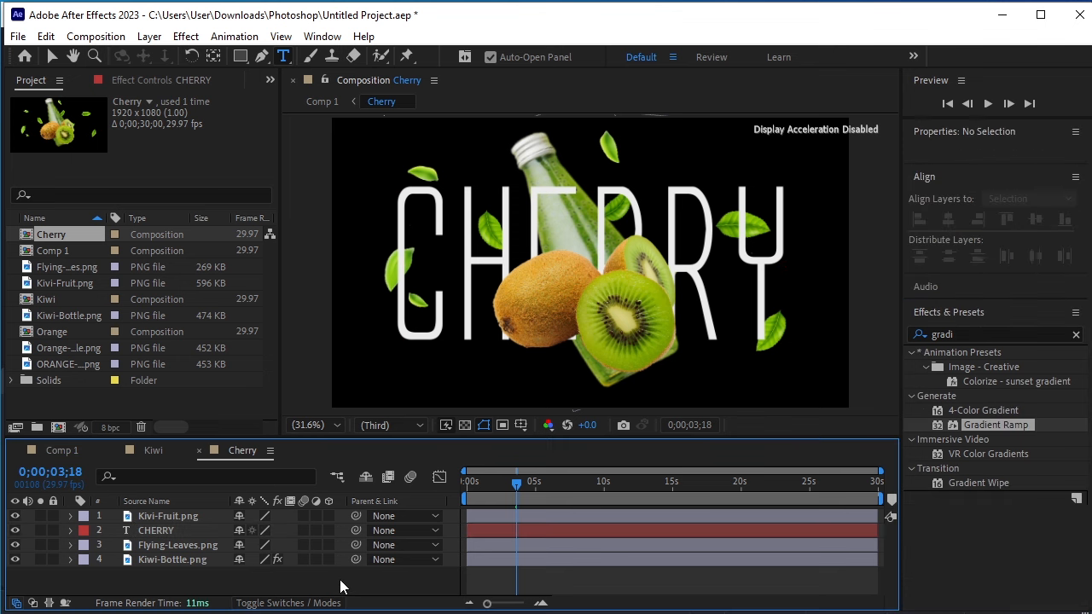
- Import the Cherry-Bottle and cherry-fruit images from the Photoshop folder into the project as footage
click(123, 407)
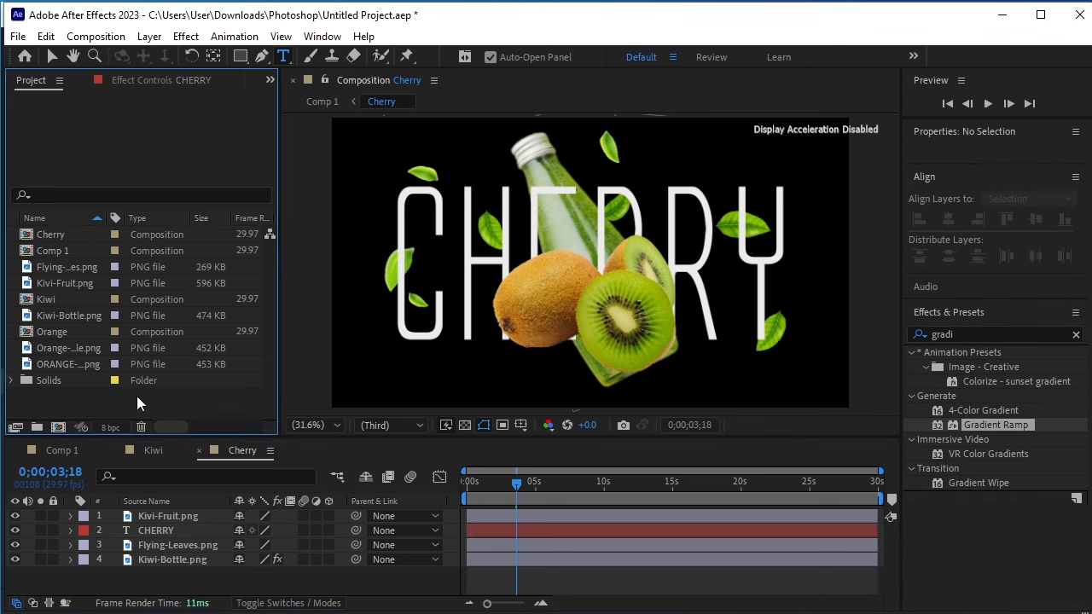
right_click(137, 395)
mouse_move(239, 484)
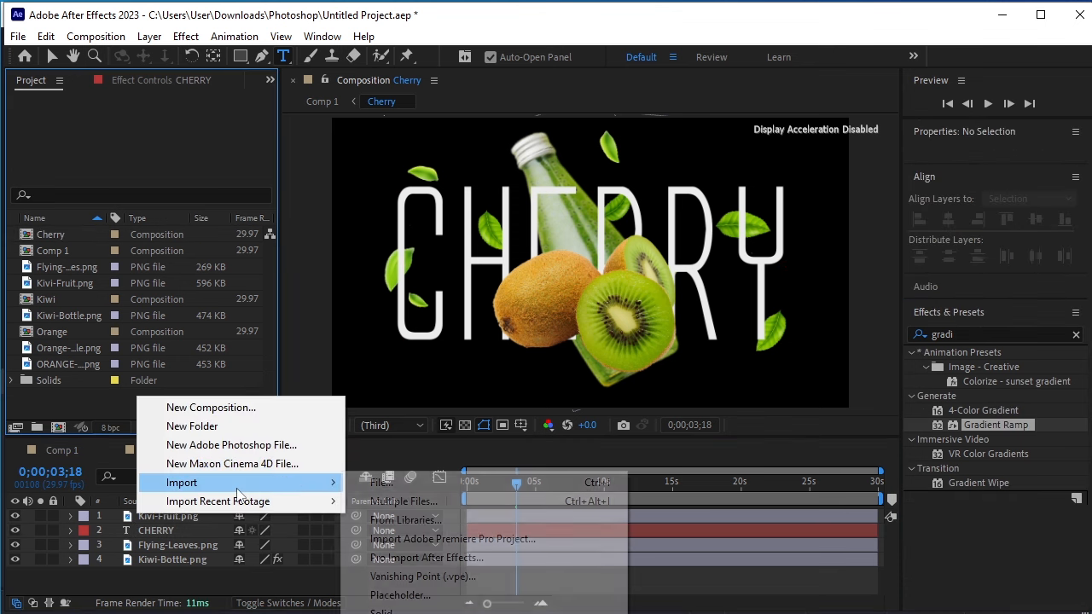
click(379, 482)
click(296, 194)
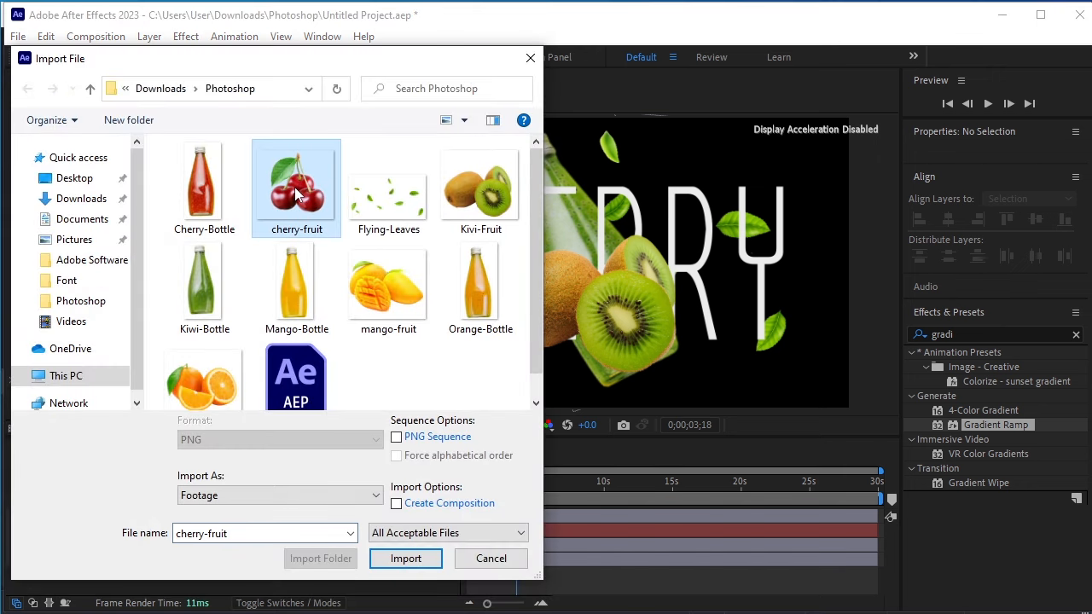
ctrl+click(194, 207)
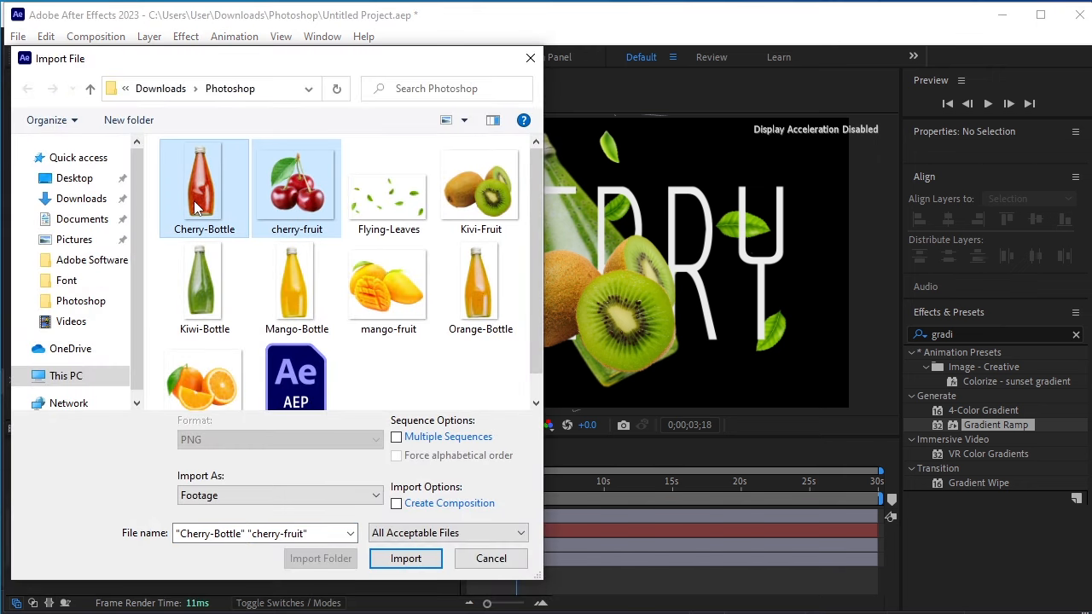
click(402, 559)
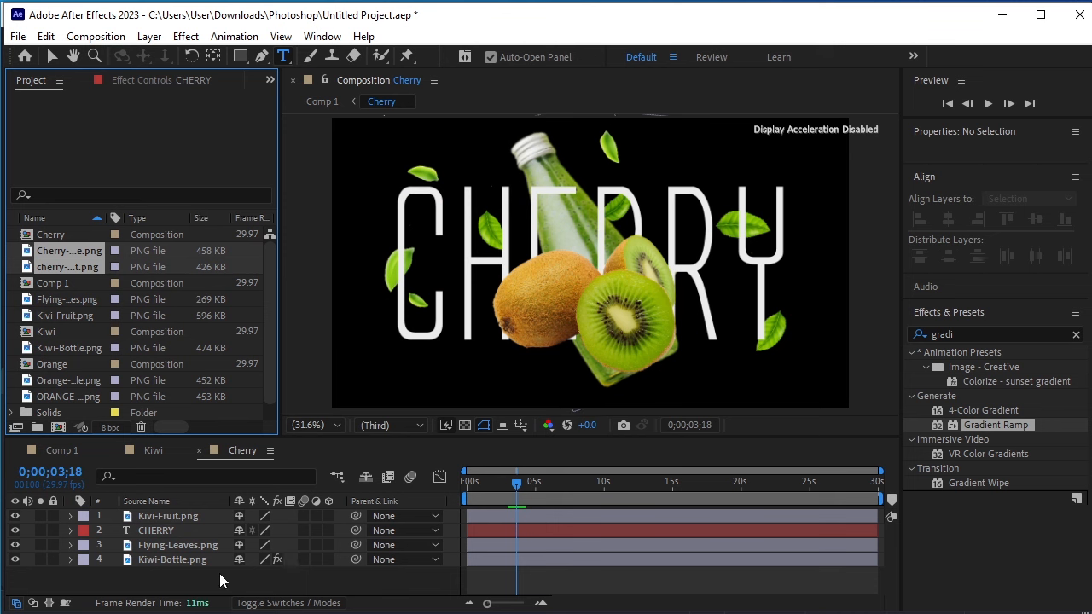
click(218, 573)
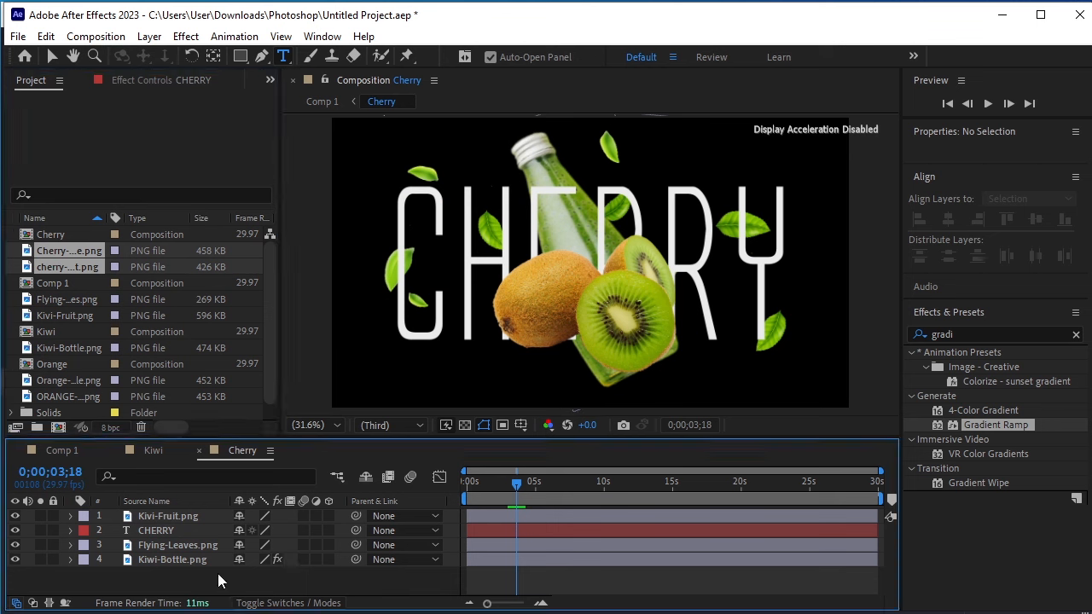
scroll(229, 416, down, 1)
click(205, 412)
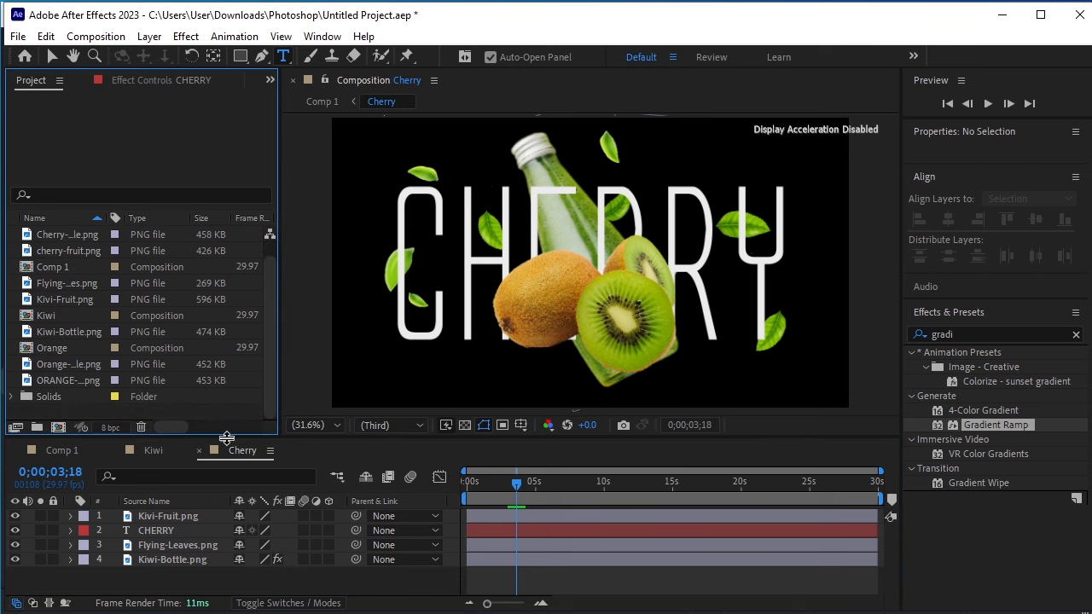
scroll(203, 384, up, 1)
- Replace the source of the kiwi fruit layer with cherry-fruit.png and the kiwi bottle layer with Cherry-Bottle.png
click(199, 515)
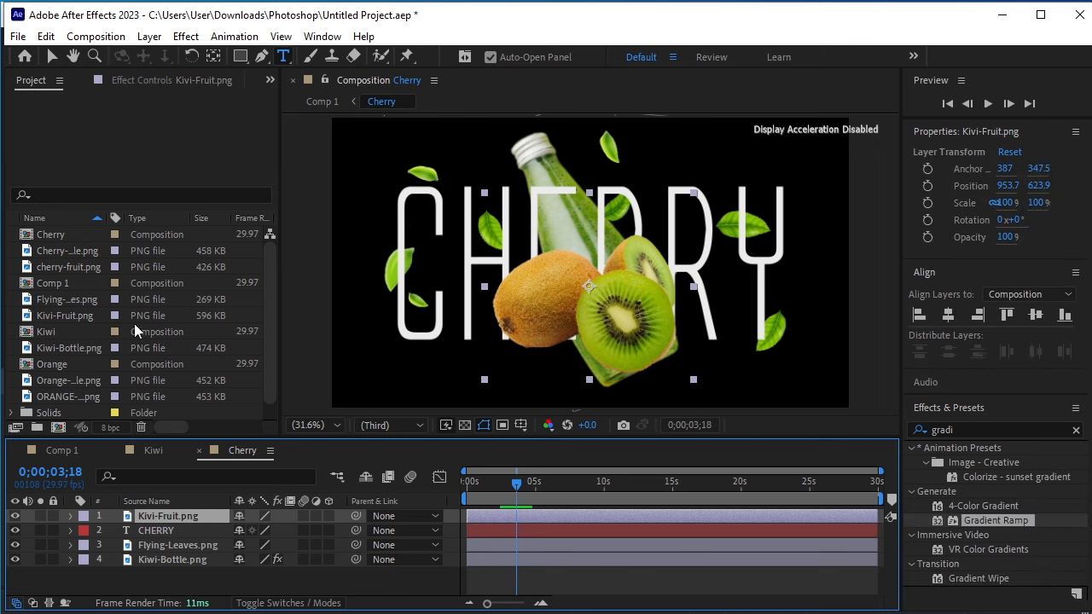
click(68, 262)
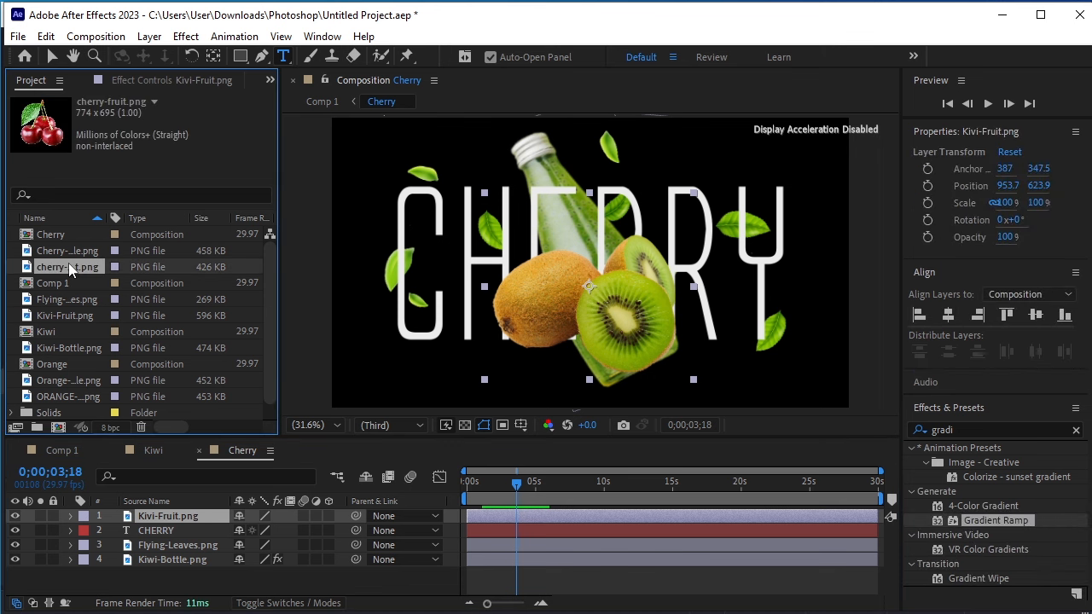
drag(69, 266, 183, 519)
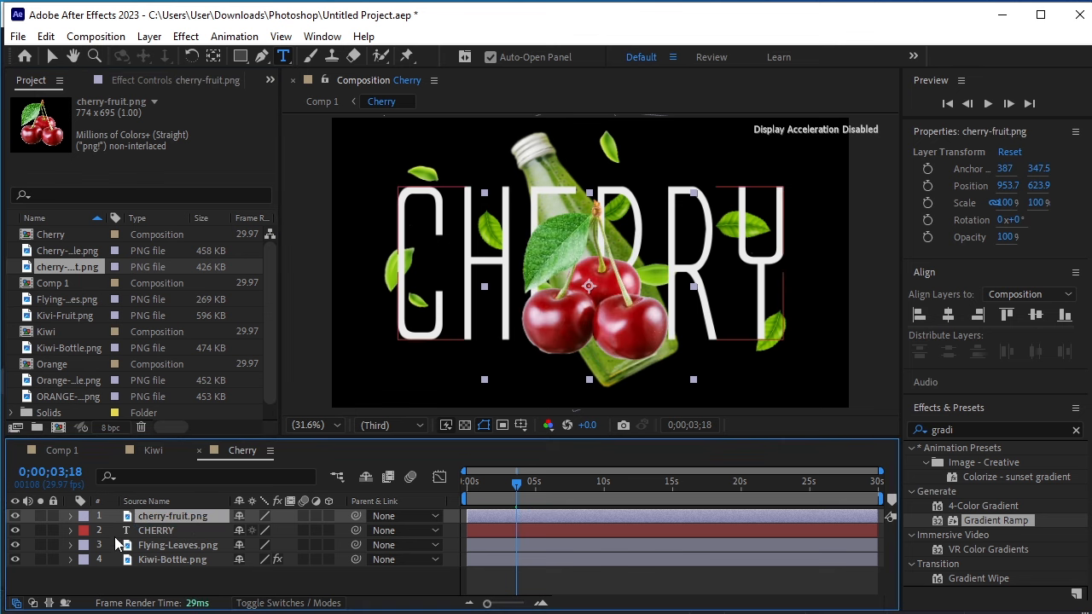
click(189, 558)
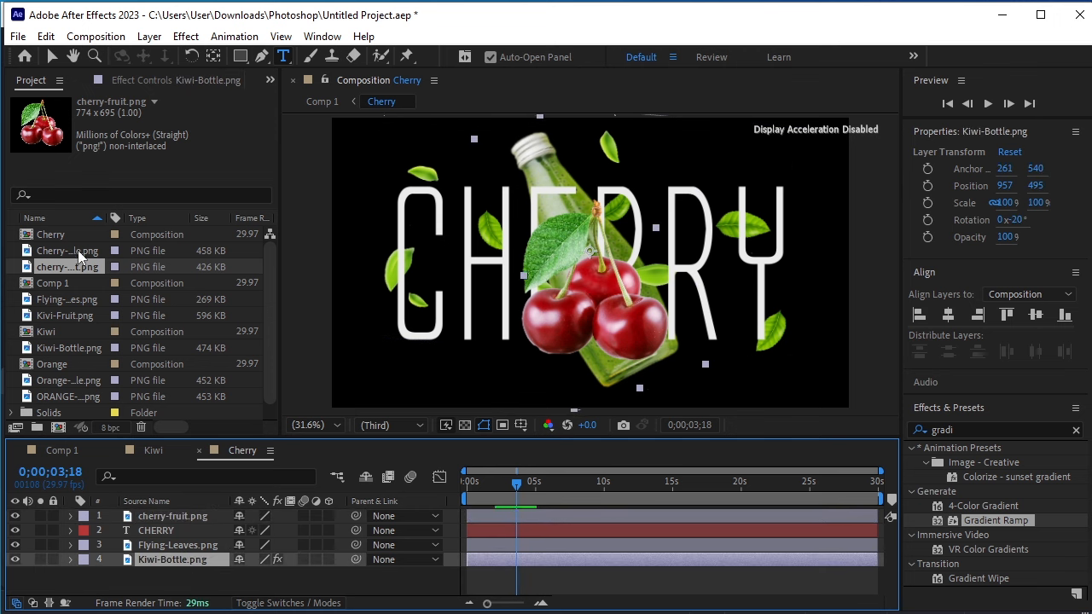
drag(82, 250, 180, 558)
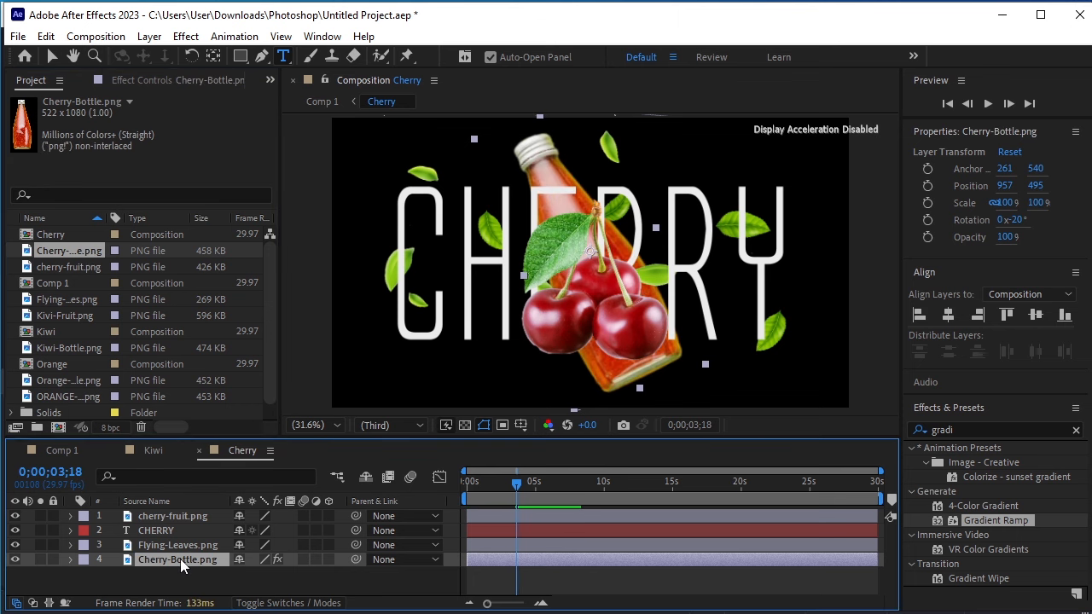
- In Comp 1, add Gradient Ramp Start Color and End Color keyframes to Dark Gray Solid 1 at 0;00;05;01
click(65, 449)
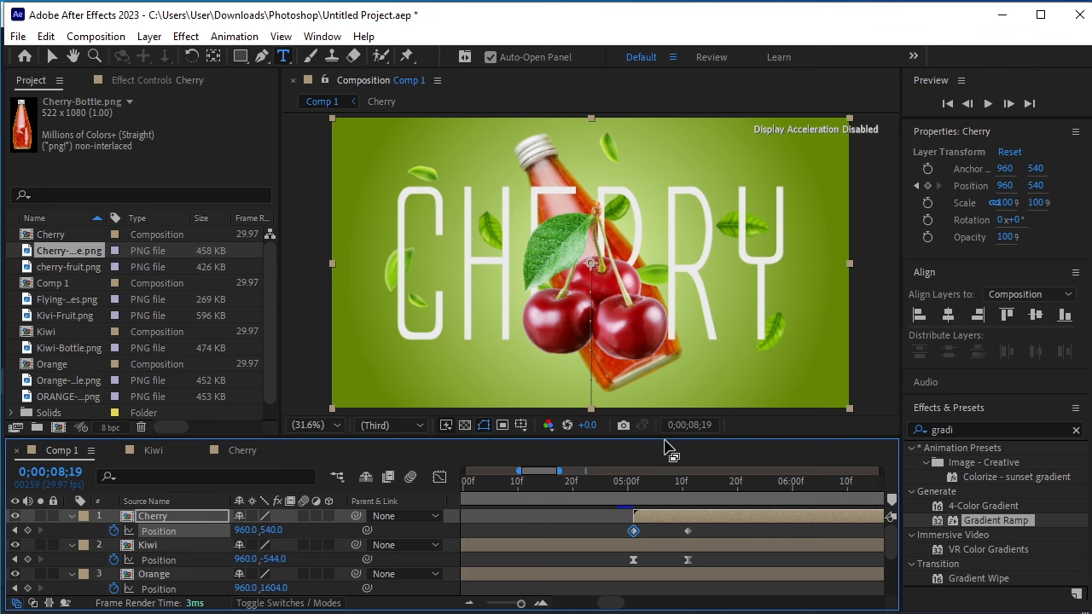
drag(675, 438, 674, 307)
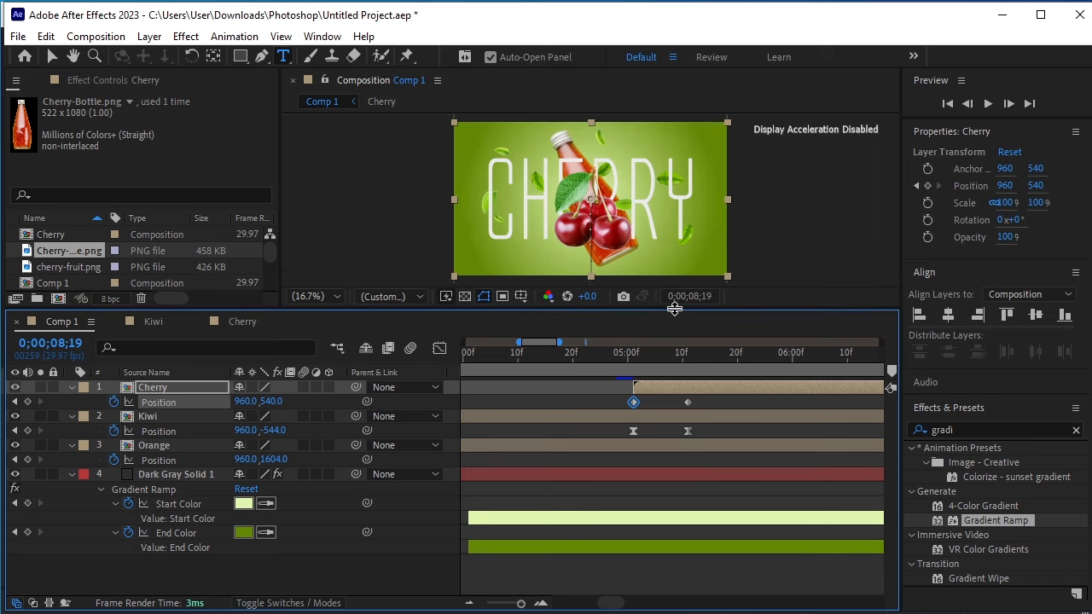
key(minus)
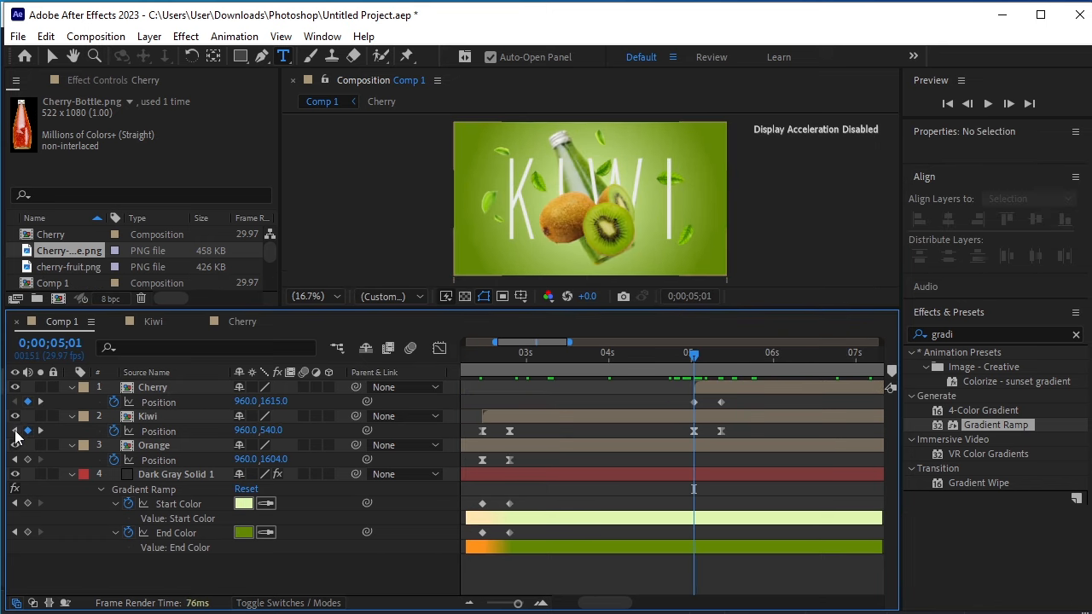
click(14, 431)
click(40, 432)
click(28, 503)
click(28, 534)
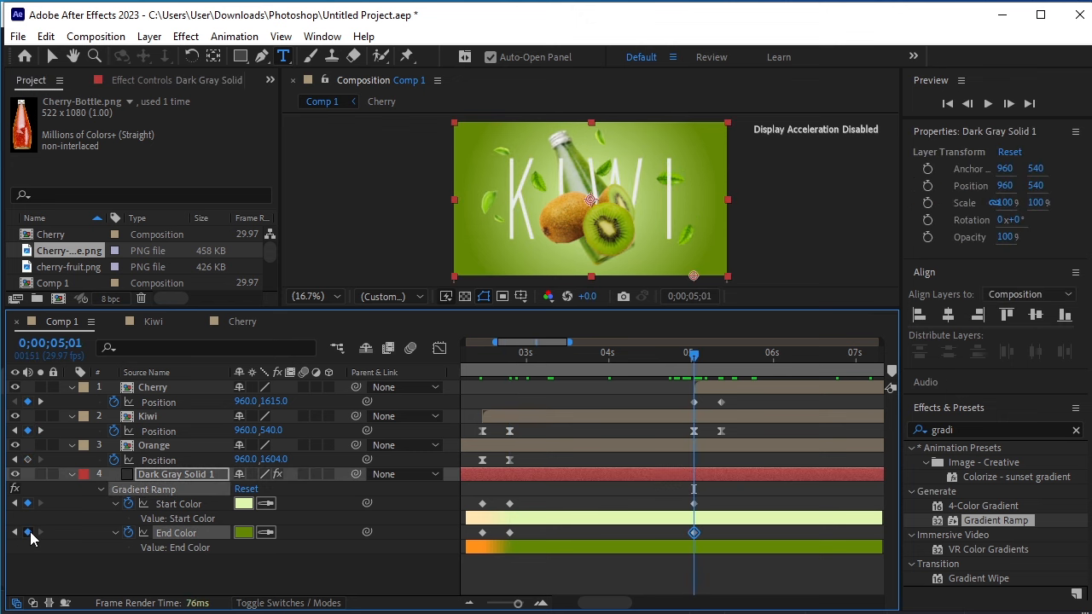
- At 0;00;05;11, set the Gradient Ramp End Color to a red sampled from the cherry bottle
click(39, 431)
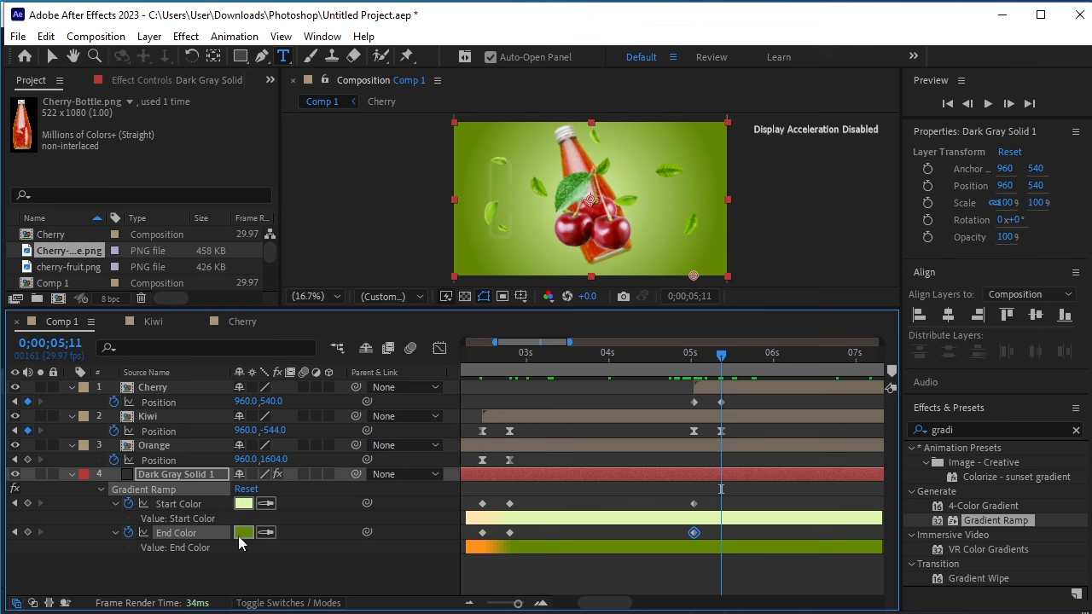
click(266, 533)
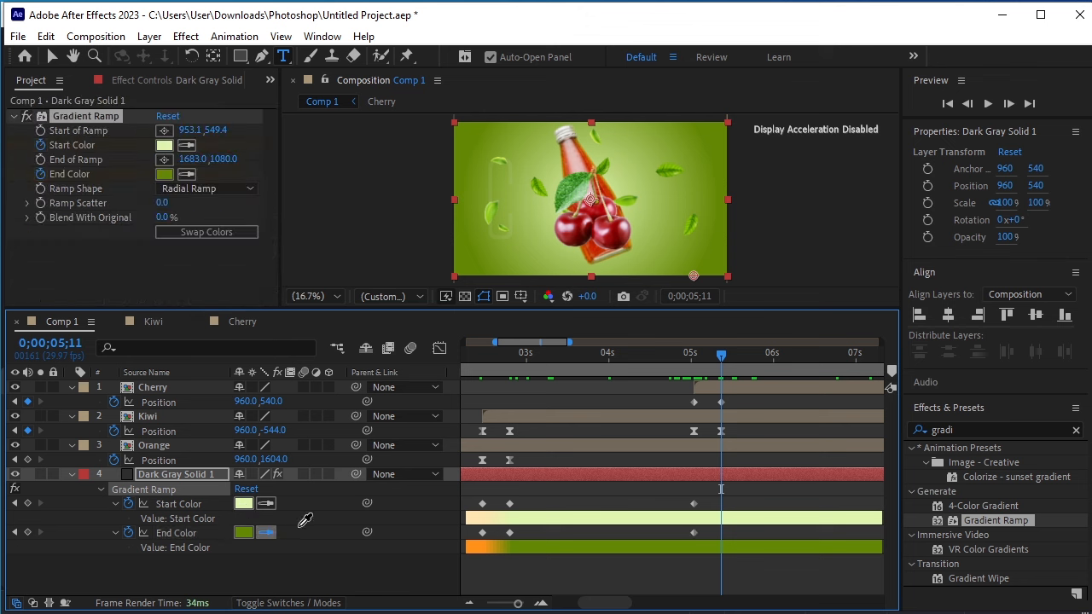
click(614, 197)
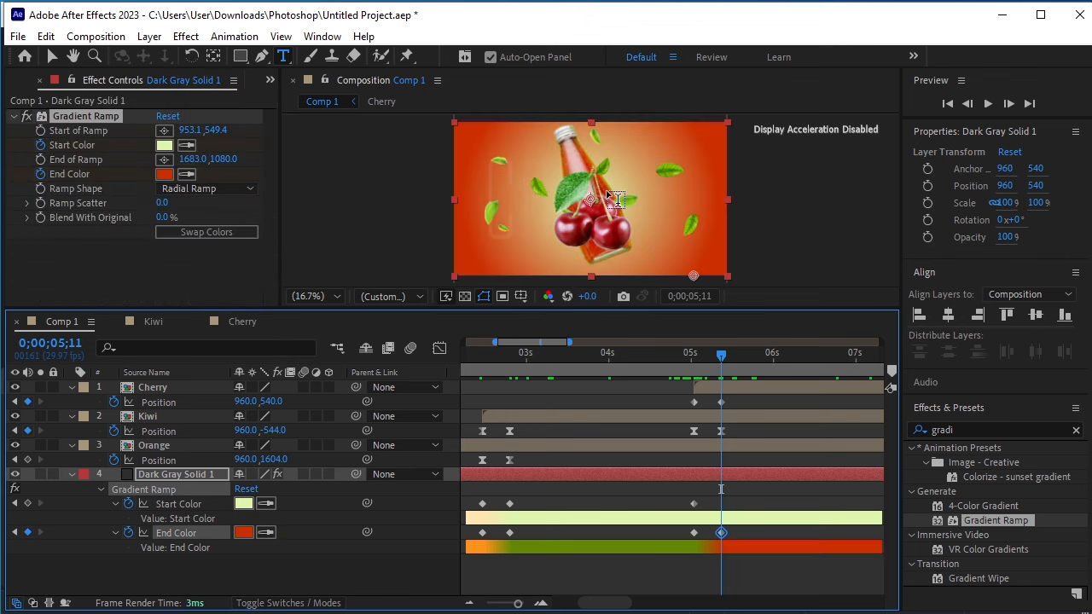
- At 0;00;05;11, set the Gradient Ramp Start Color of Dark Gray Solid 1 to light pink E5B3B3
click(244, 503)
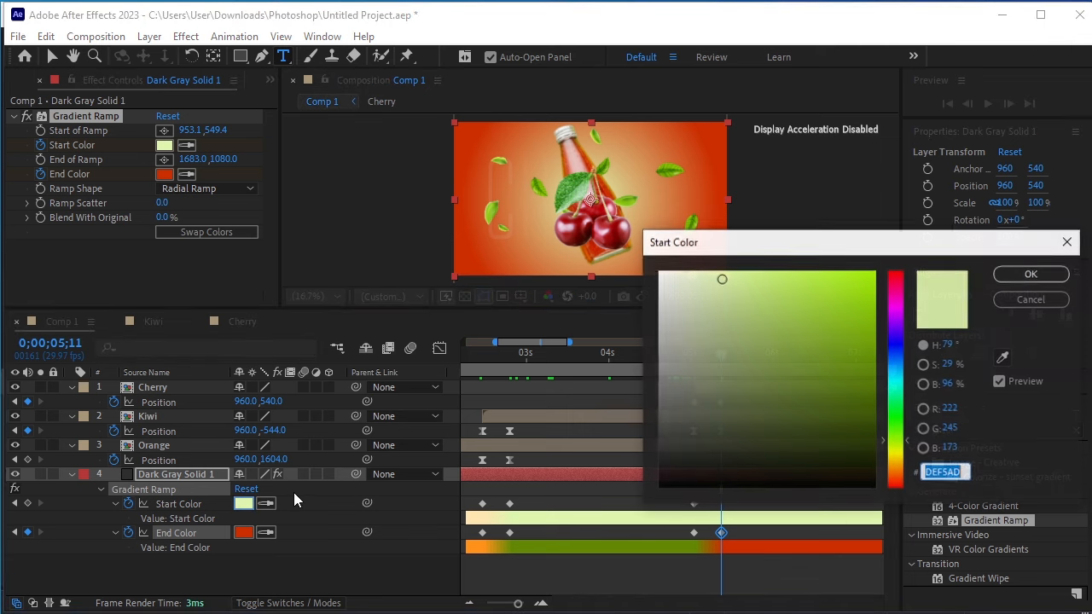
click(895, 476)
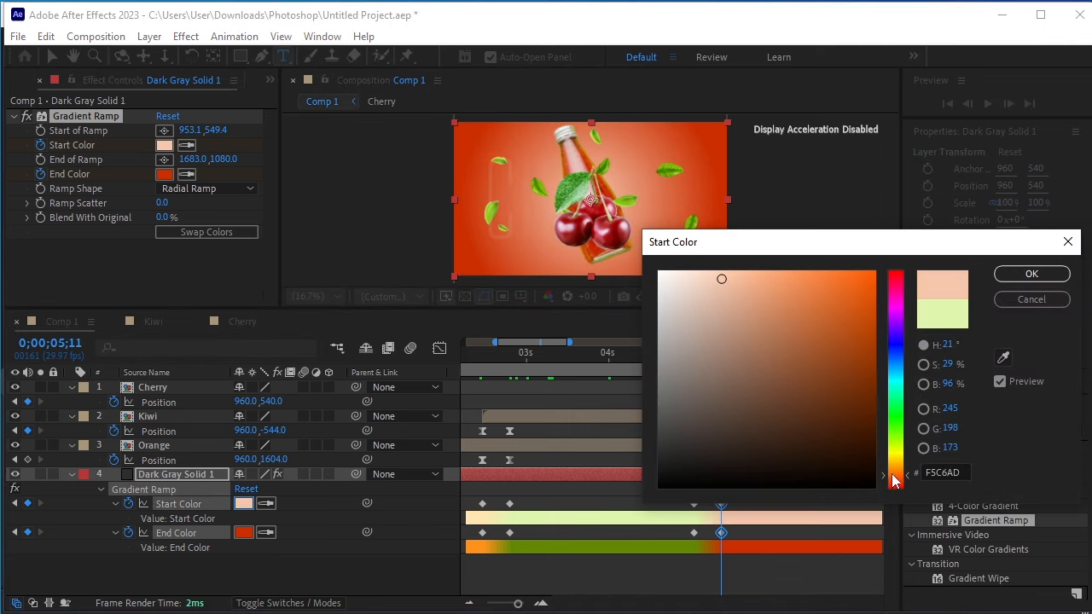
drag(895, 480, 895, 489)
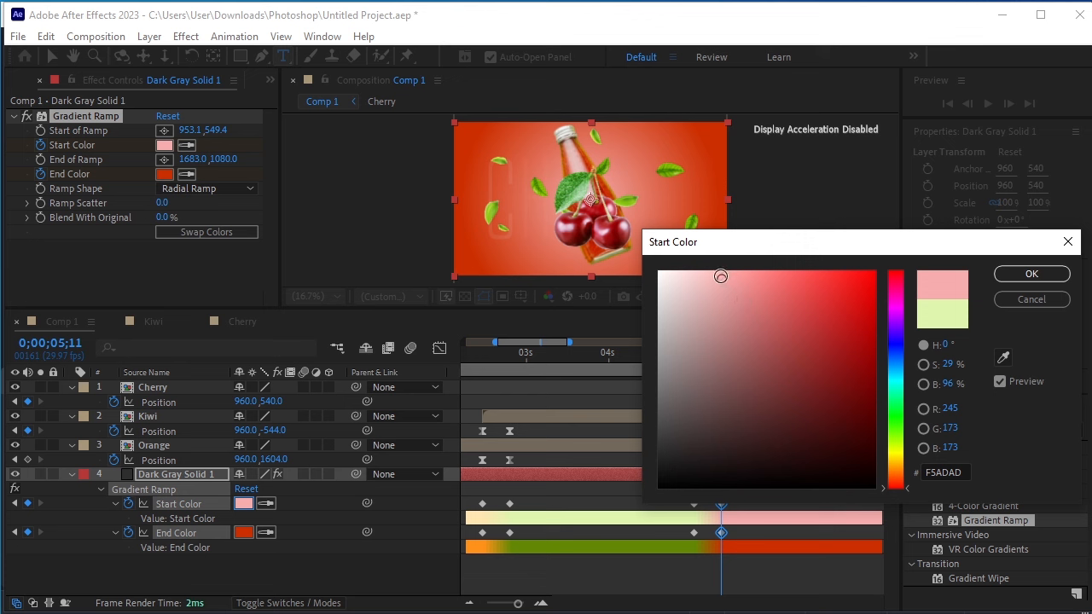
click(717, 275)
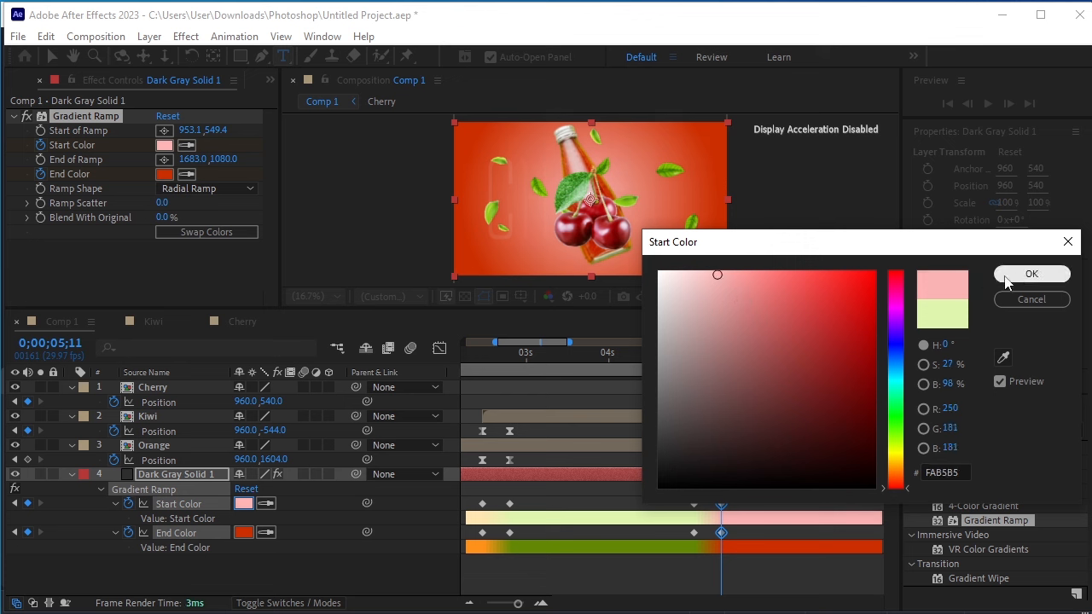
mouse_move(749, 276)
mouse_down()
mouse_move(712, 270)
mouse_move(706, 292)
mouse_up()
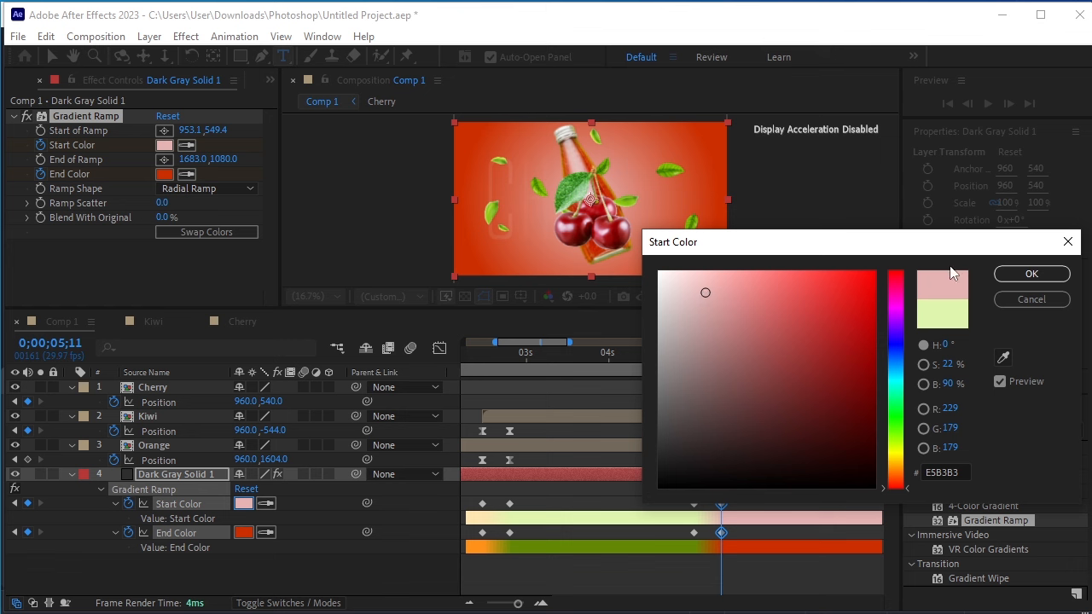
click(1030, 275)
click(227, 572)
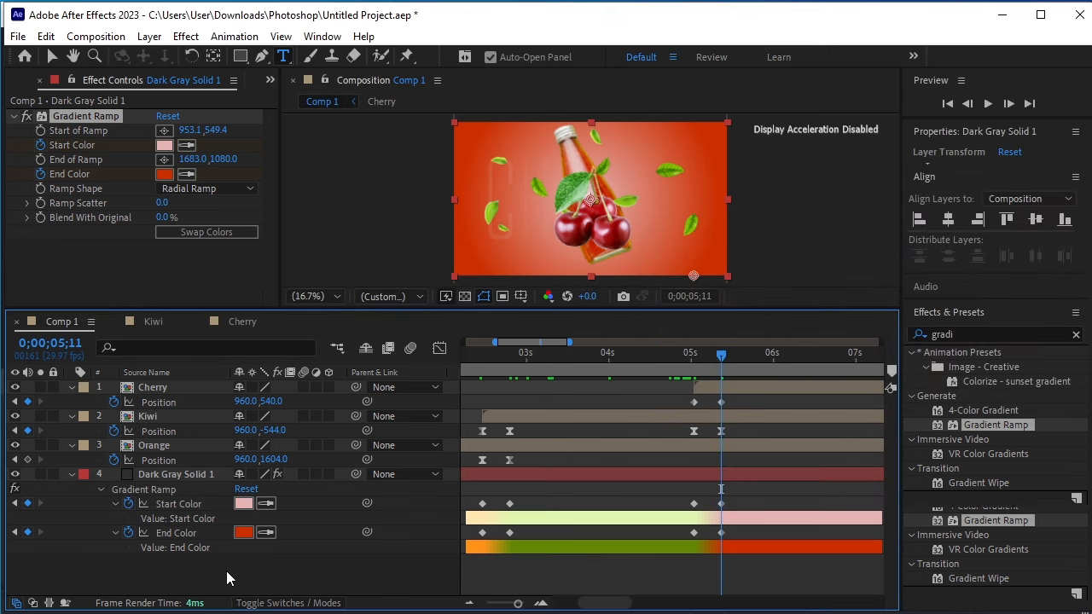
- Preview the Comp 1 animation from 0;00;00;00 through the Cherry scene
drag(682, 364, 160, 379)
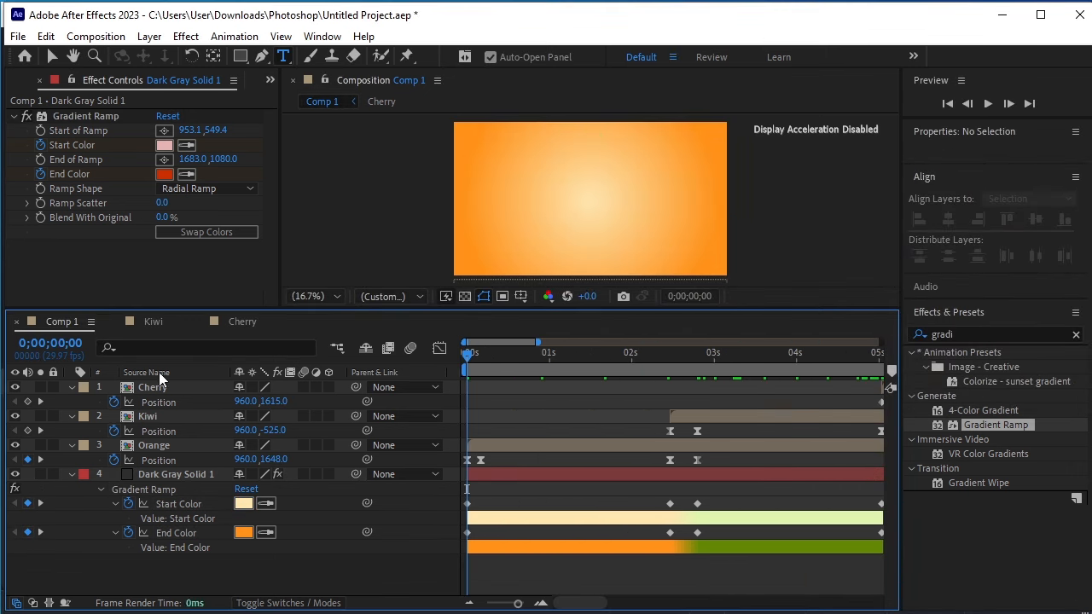
key(space)
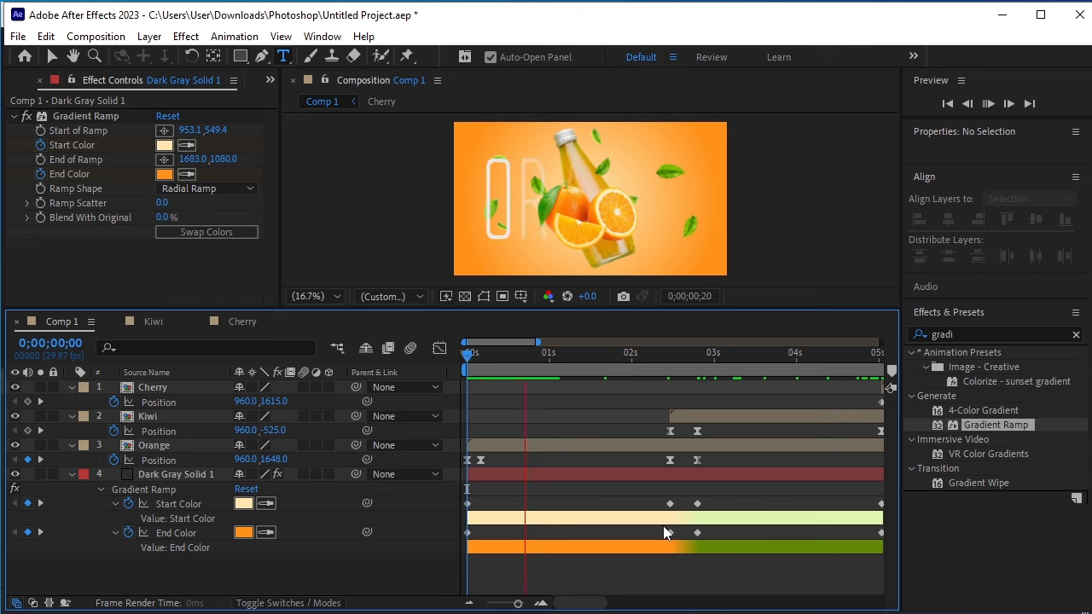
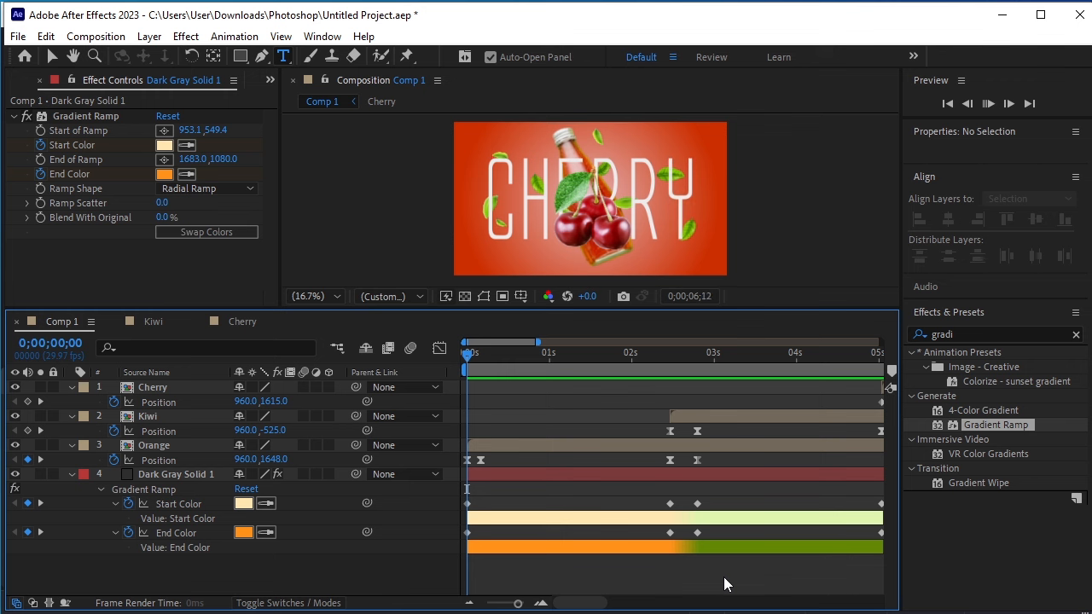
key(space)
- Add a Position keyframe to the Cherry layer at 0;00;07;14
scroll(723, 573, down, 3)
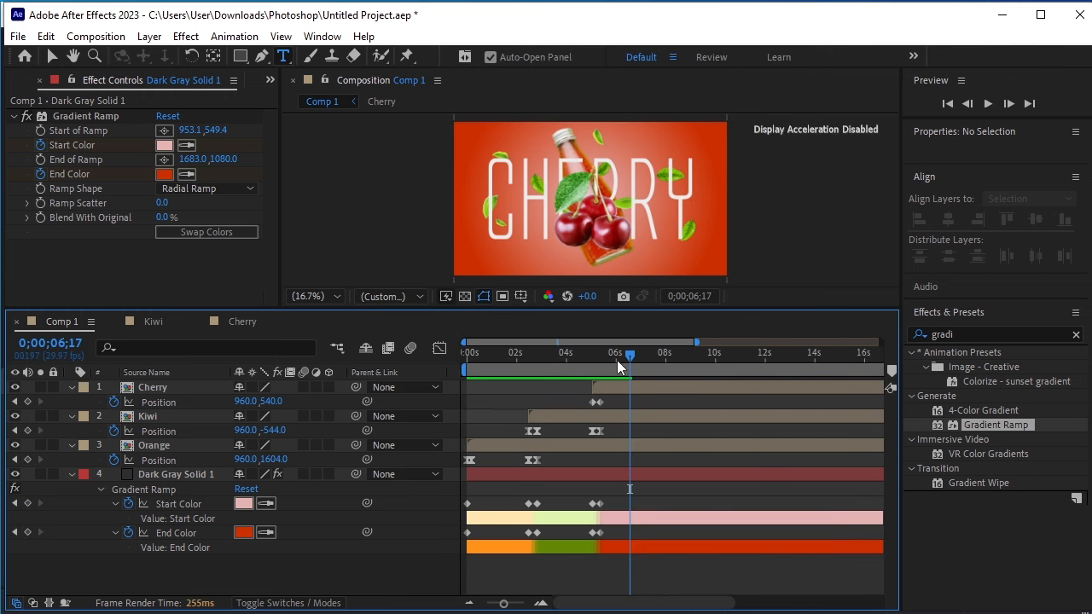
drag(551, 309, 541, 385)
scroll(635, 450, up, 5)
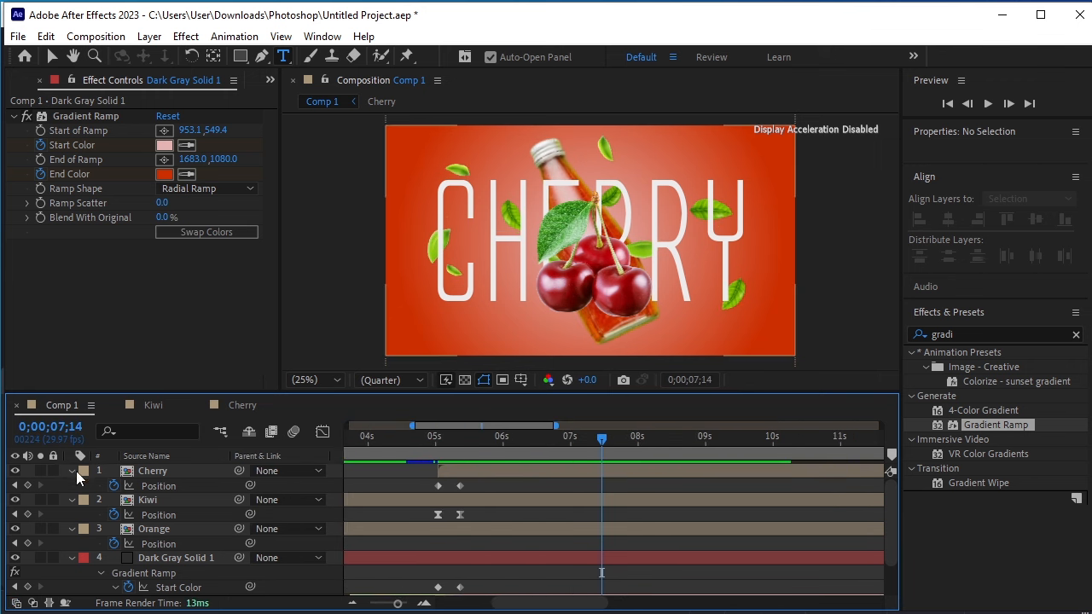
click(150, 474)
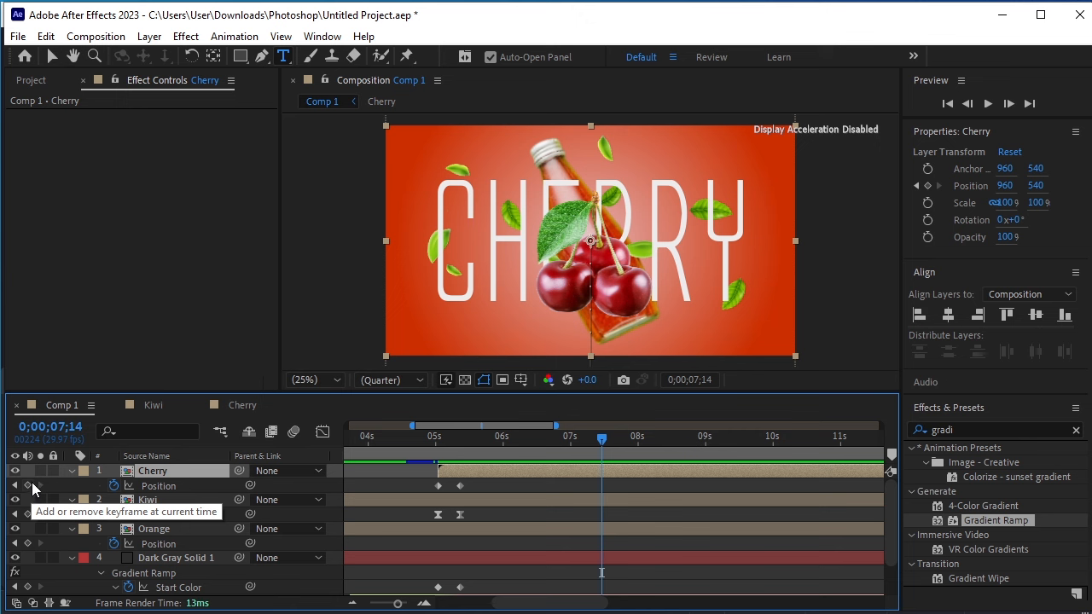
click(31, 485)
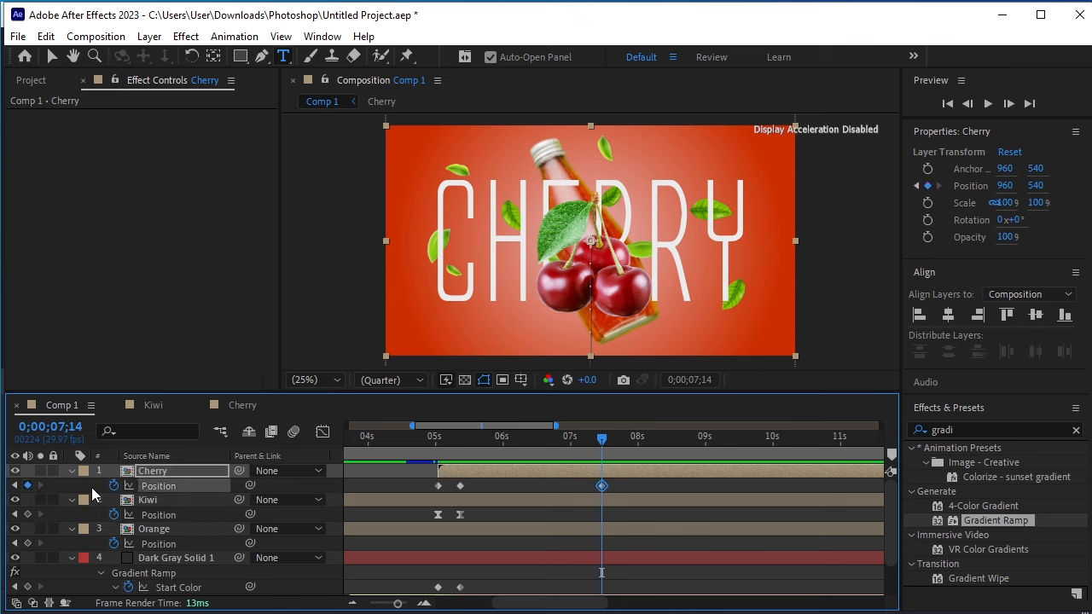
- At 0;00;07;24, set the Cherry layer's Position to 960, 1605 so it exits below the frame
key(shift+Page_Down)
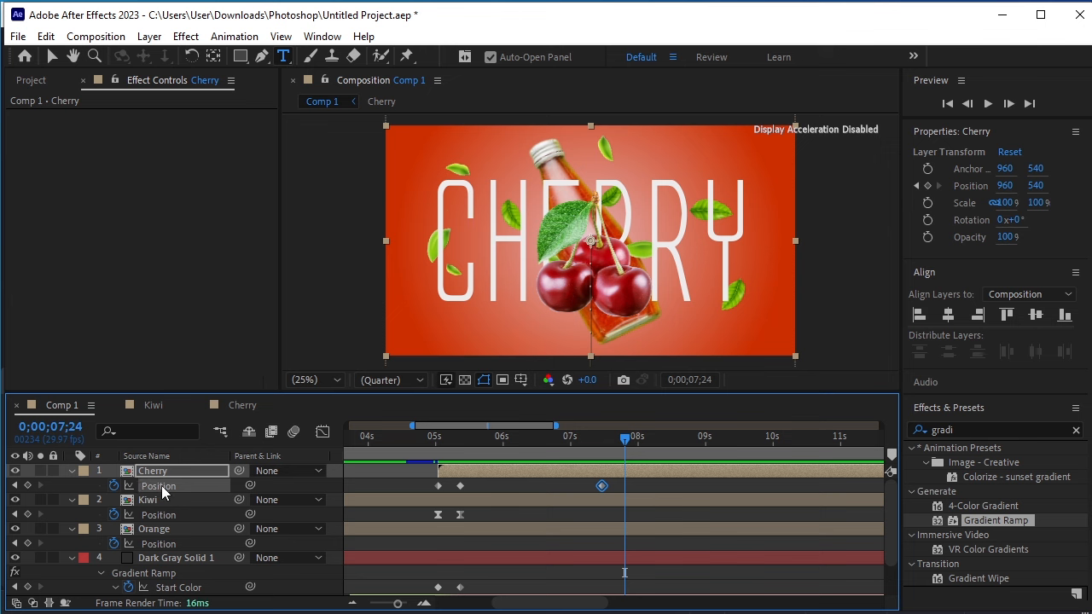
click(16, 603)
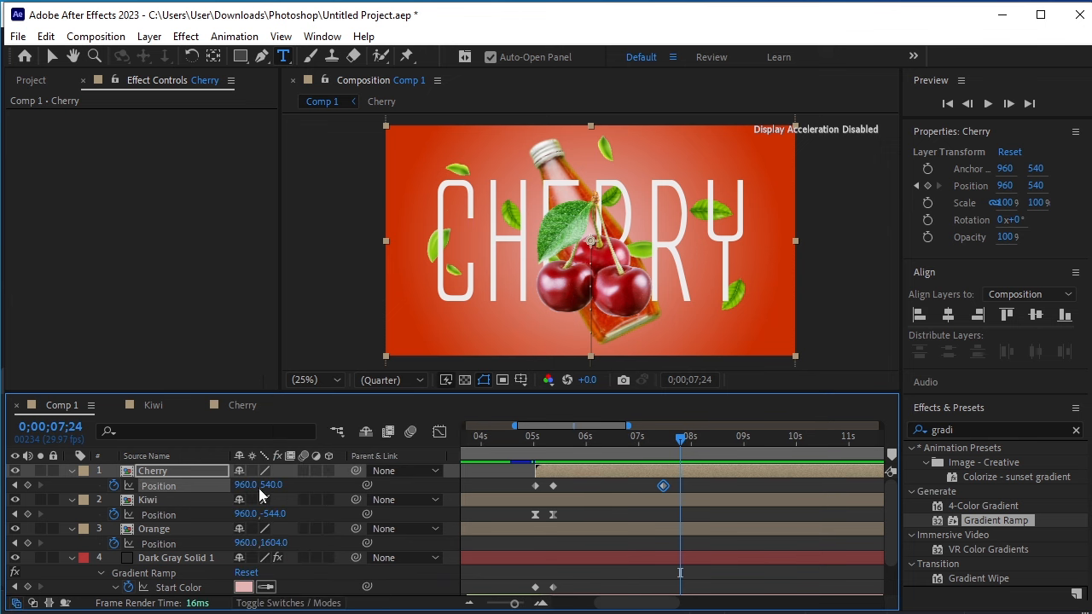
drag(272, 484, 1023, 465)
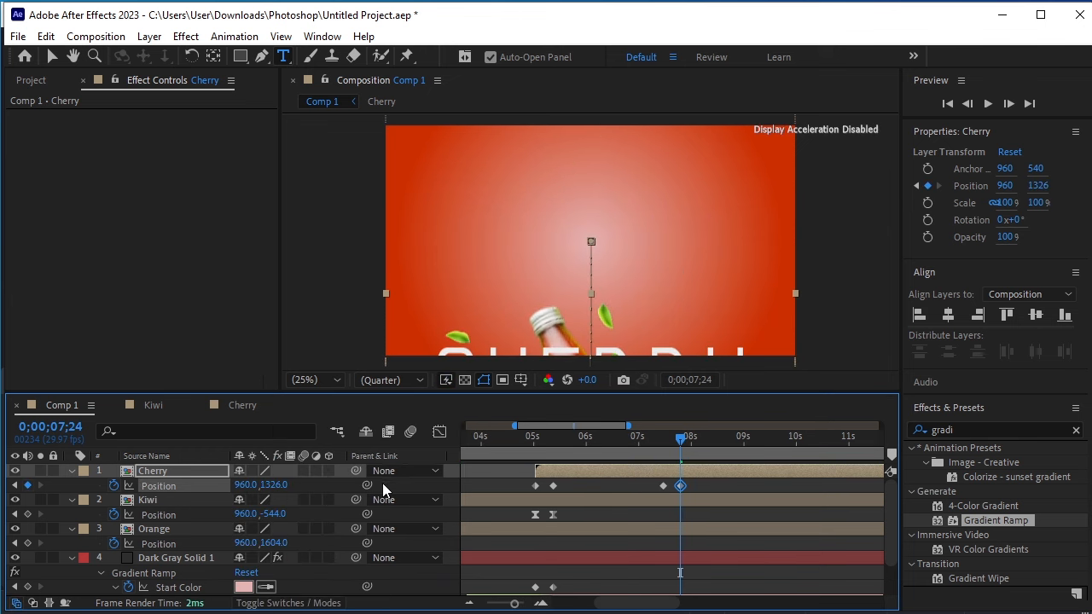
drag(276, 485, 532, 465)
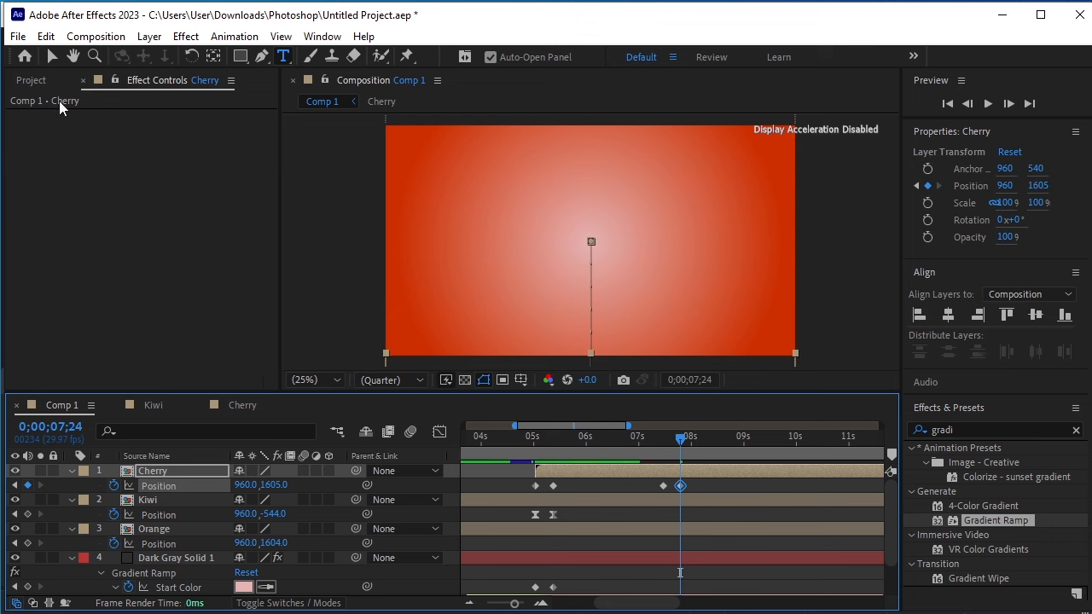
- Duplicate the Kiwi composition in the project and rename the copy Mango
click(31, 80)
scroll(201, 303, down, 1)
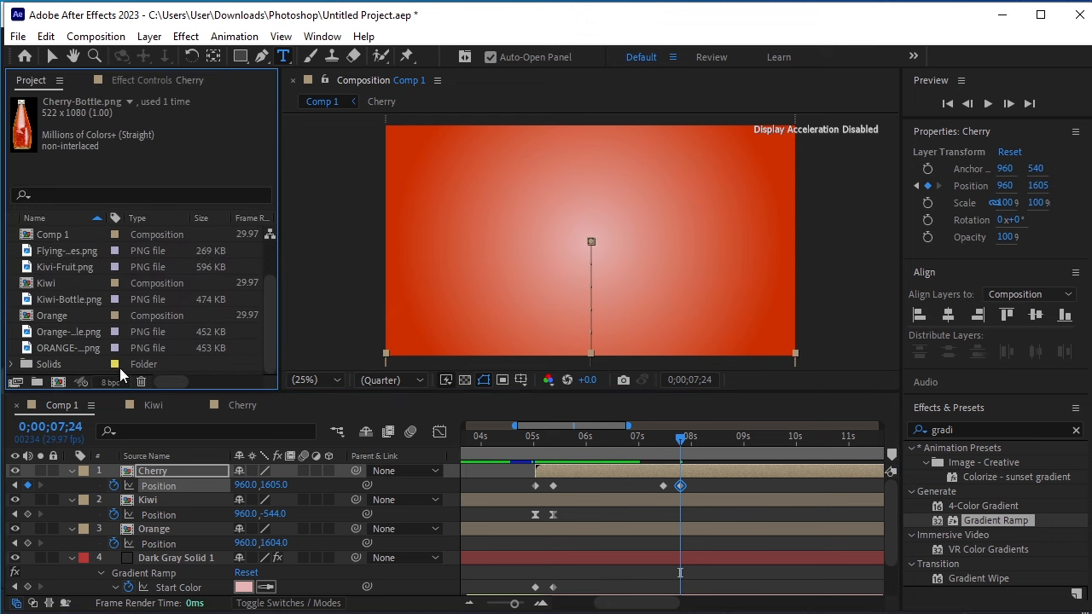
click(45, 284)
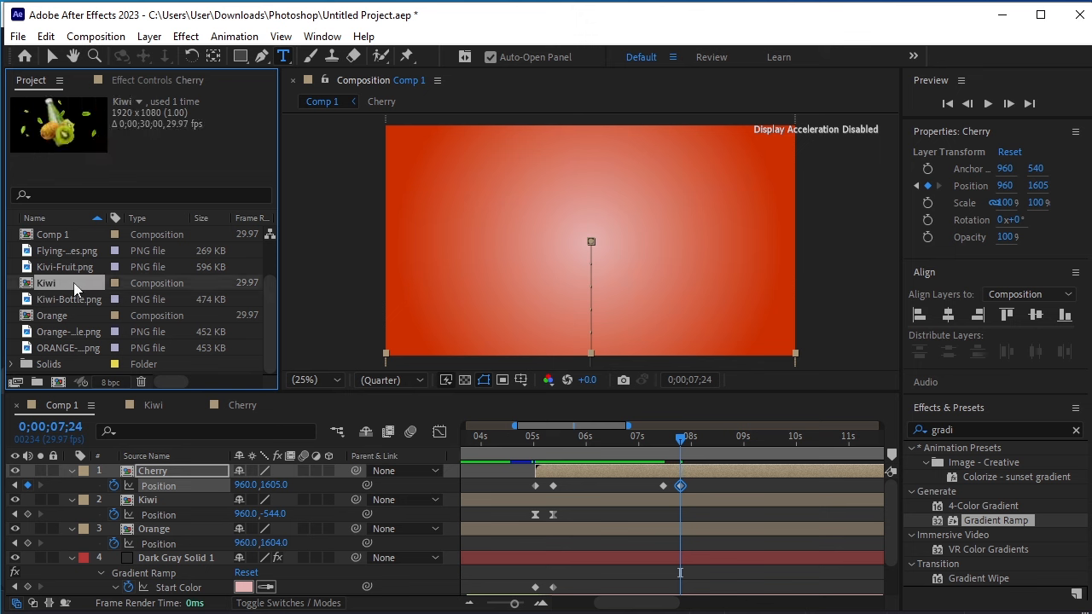
key(ctrl+d)
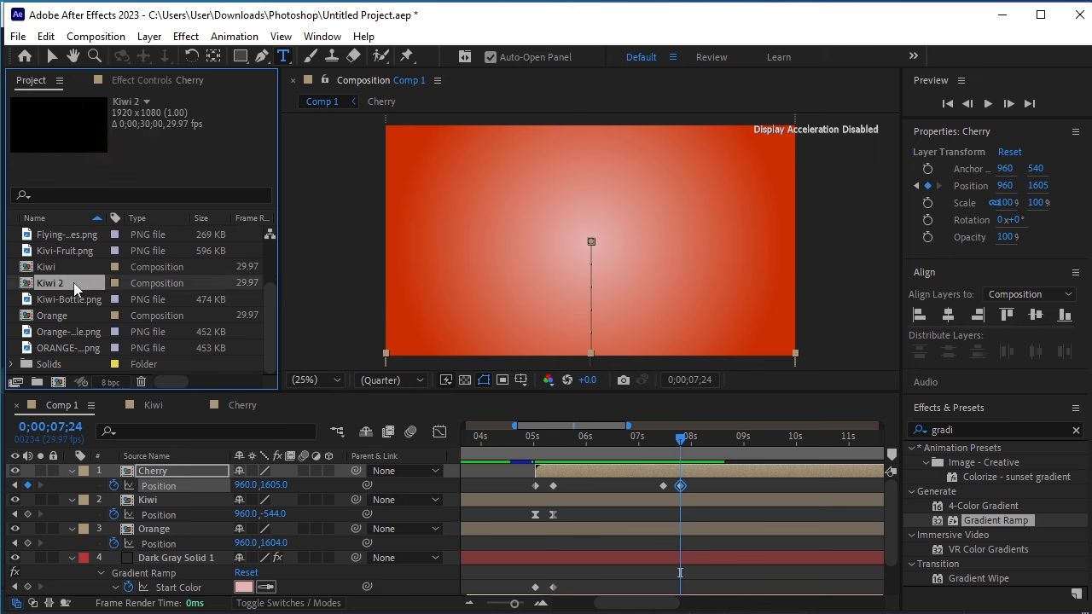
right_click(74, 283)
click(126, 557)
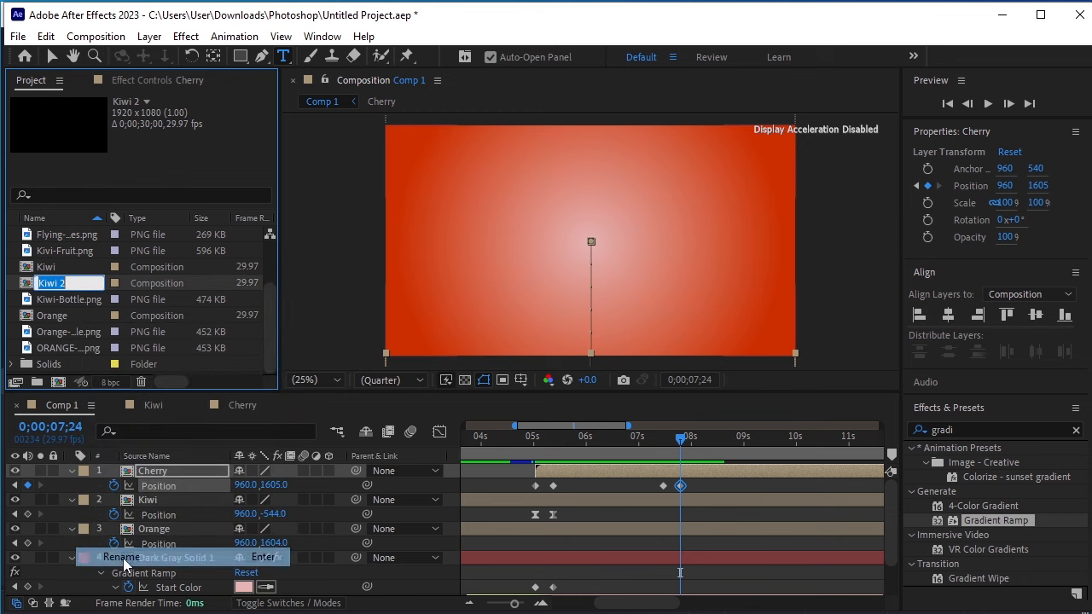
text(Mang)
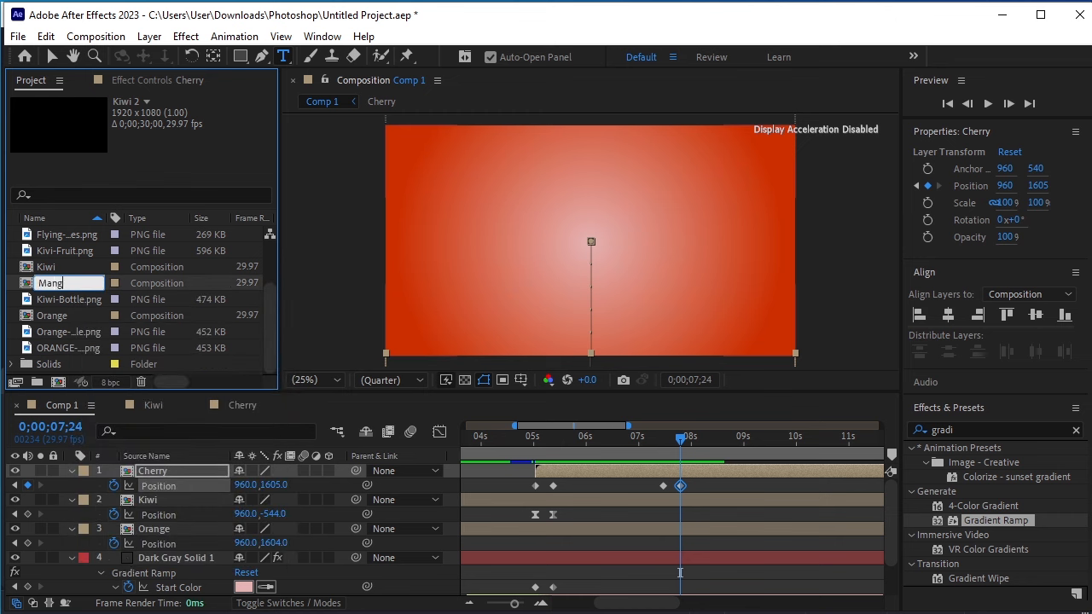
text(o)
key(Return)
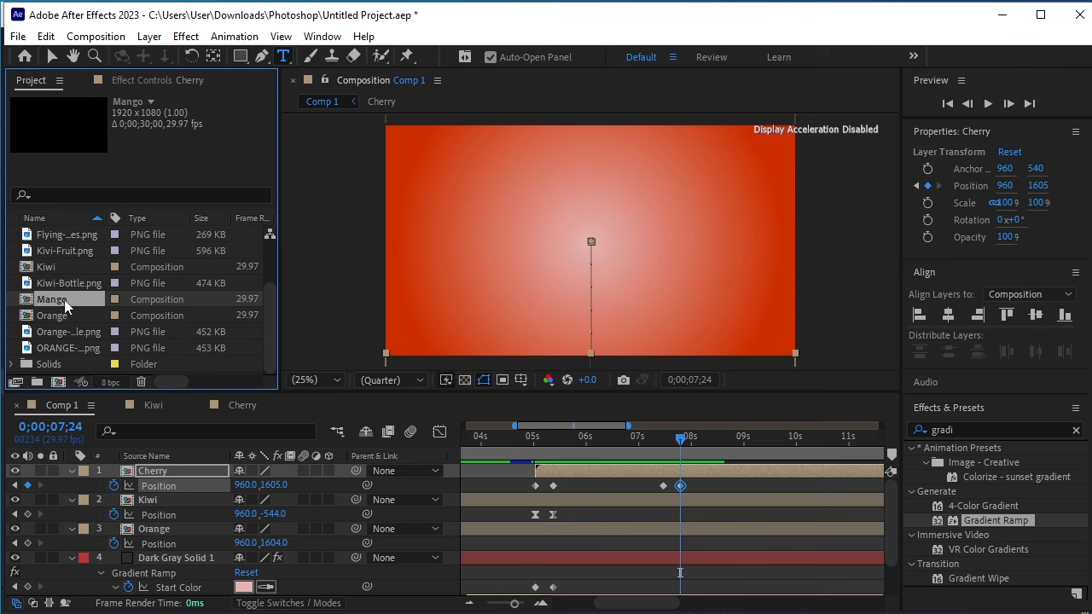
- Add the Mango composition above Cherry in Comp 1 and shift it in time to start near Cherry's exit keyframes
drag(67, 305, 183, 470)
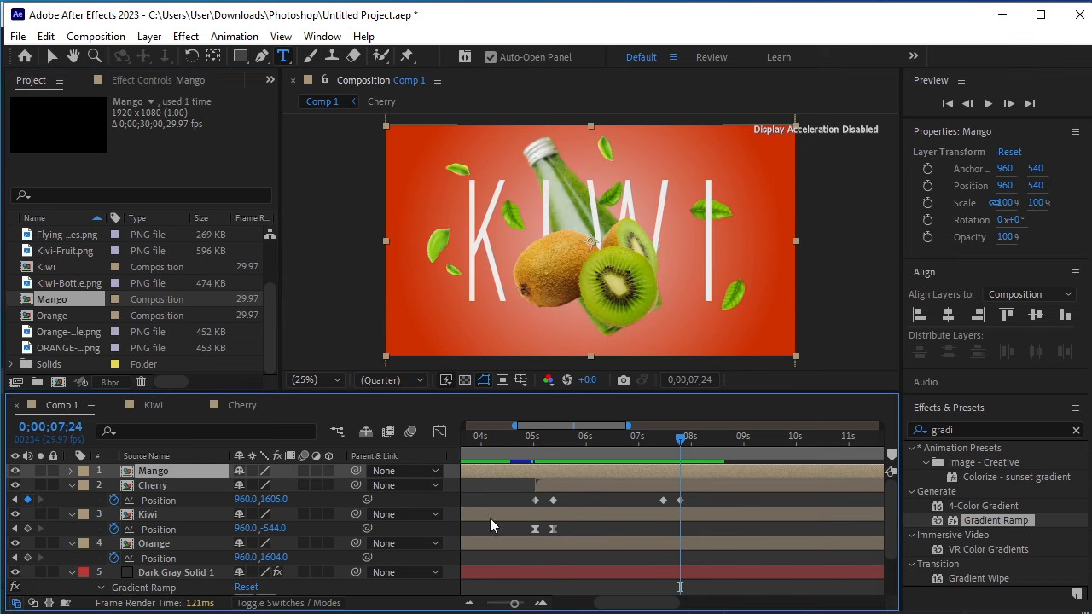
drag(513, 467, 708, 469)
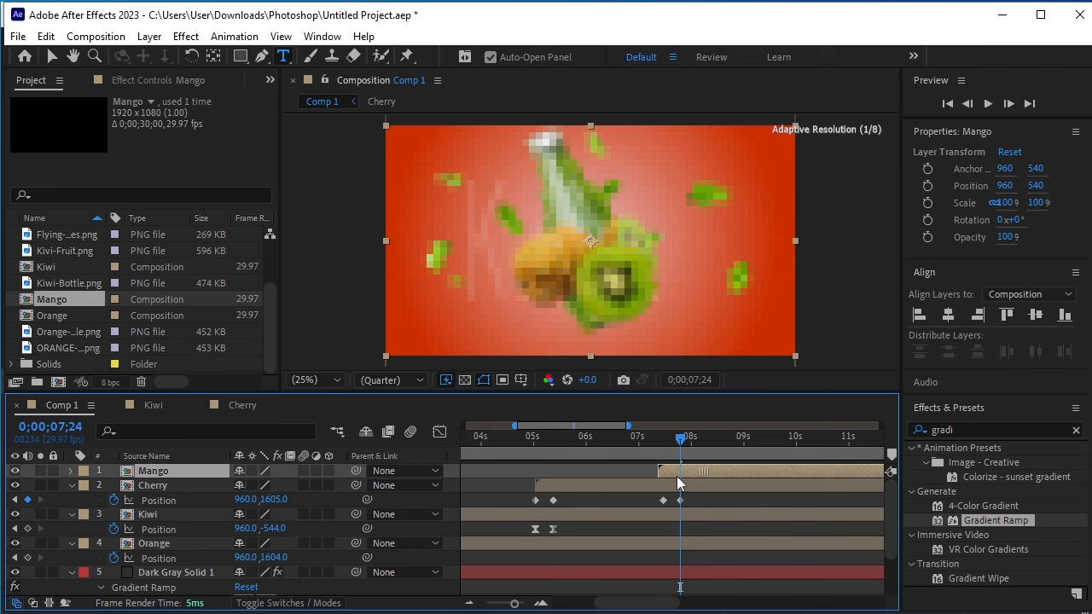
- Move the Mango layer's start to 0;00;07;14, matching the Cherry layer's exit keyframe, and add a Position keyframe to Mango there
click(15, 501)
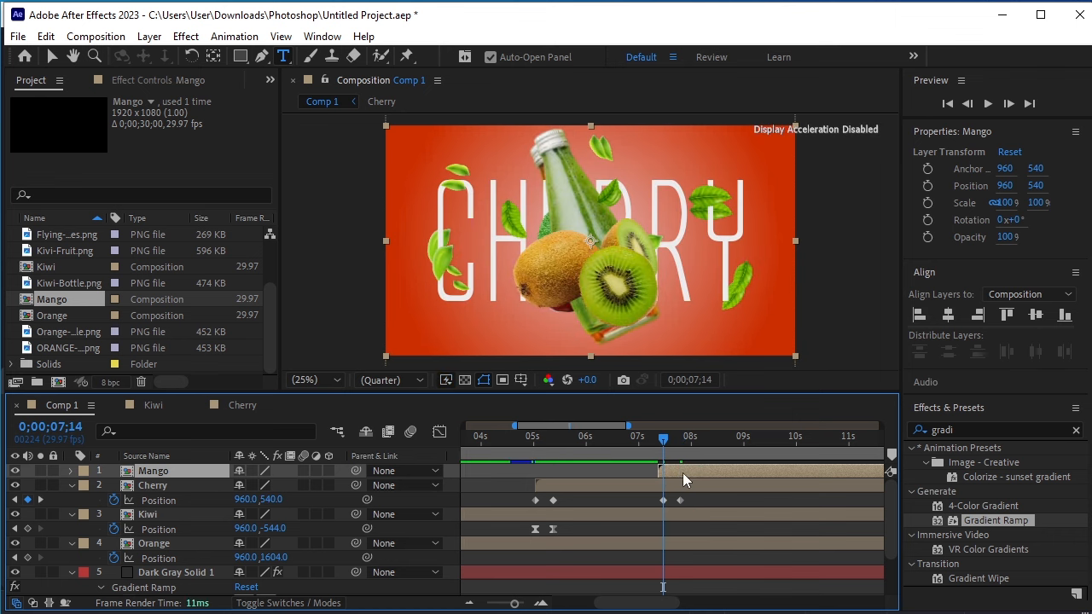
drag(682, 480, 688, 476)
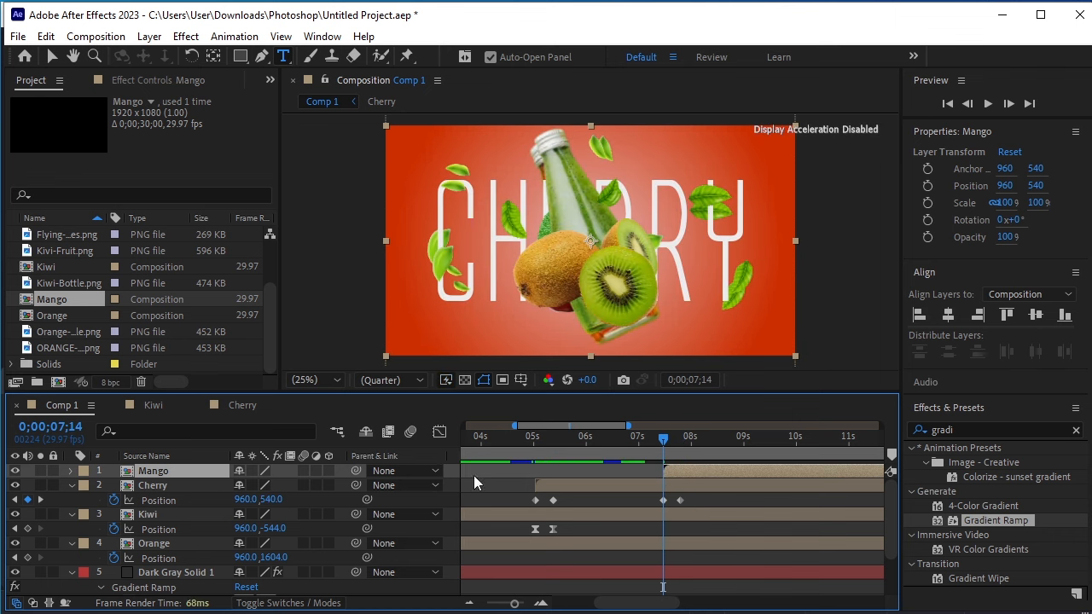
key(v)
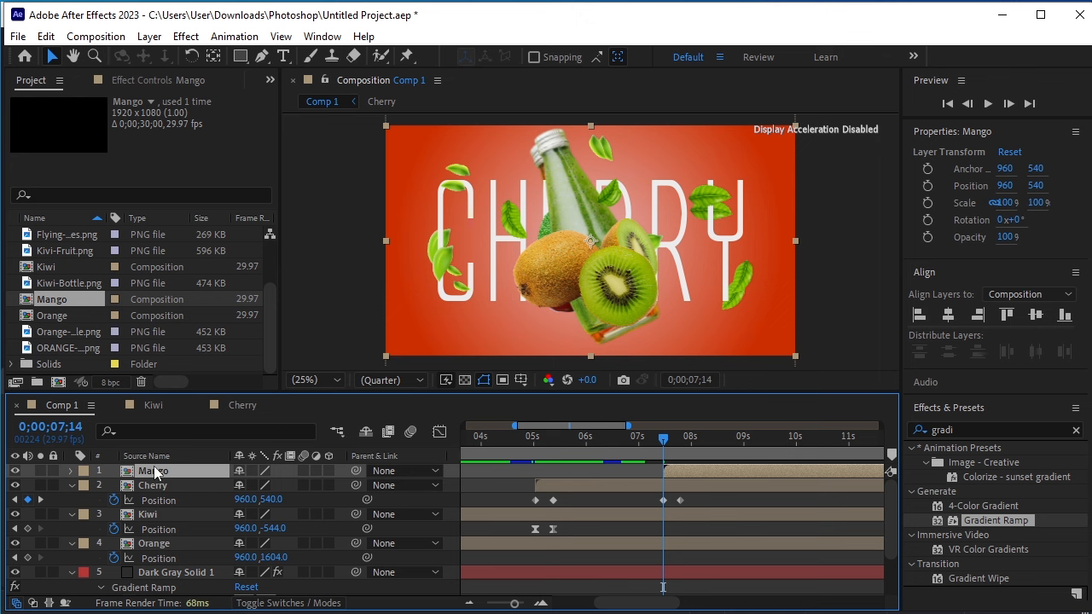
key(p)
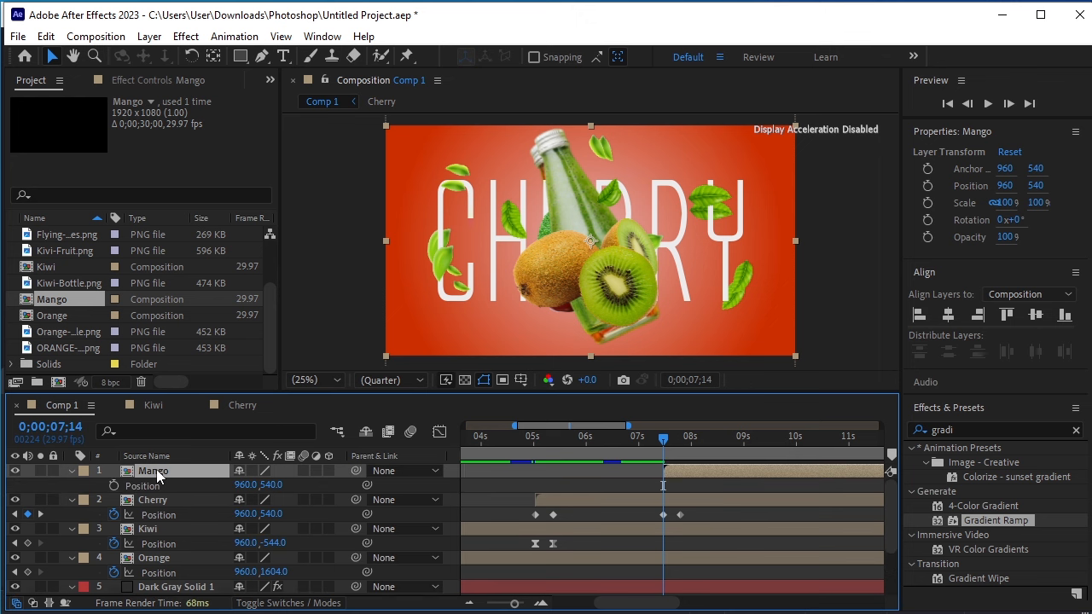
click(114, 486)
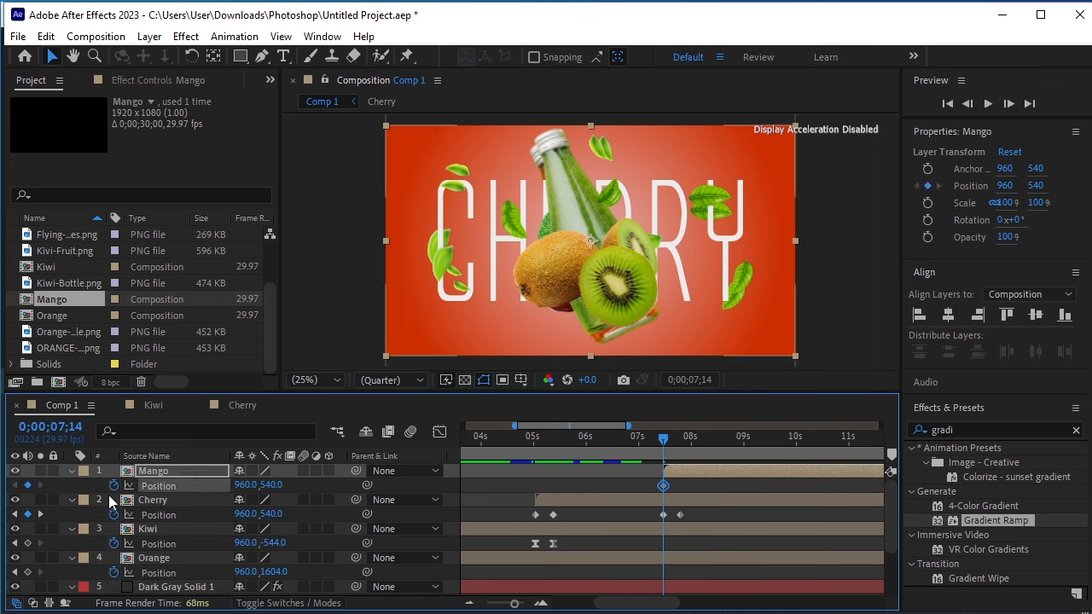
- Add a second Mango Position keyframe at 0;00;07;24, and set the 0;00;07;14 keyframe's position to 960, -550
key(shift+Page_Down)
click(28, 484)
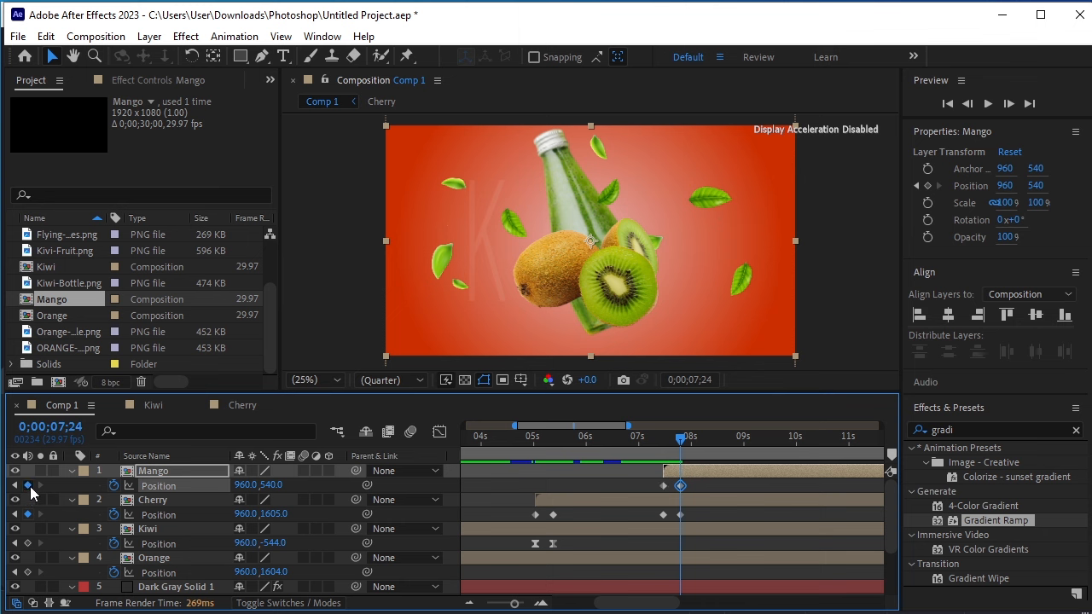
click(14, 486)
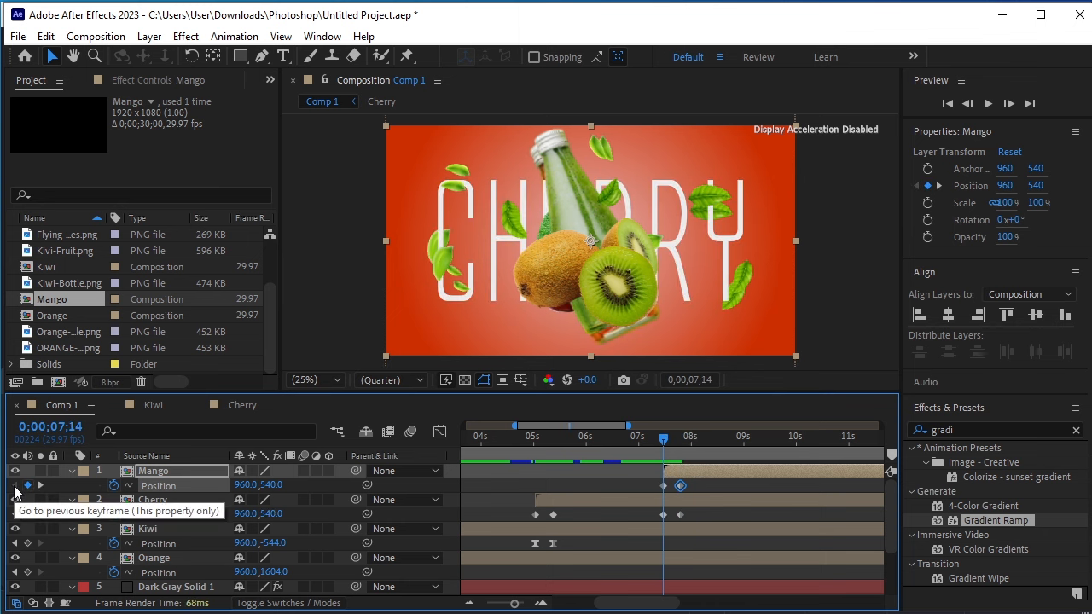
drag(271, 485, 191, 483)
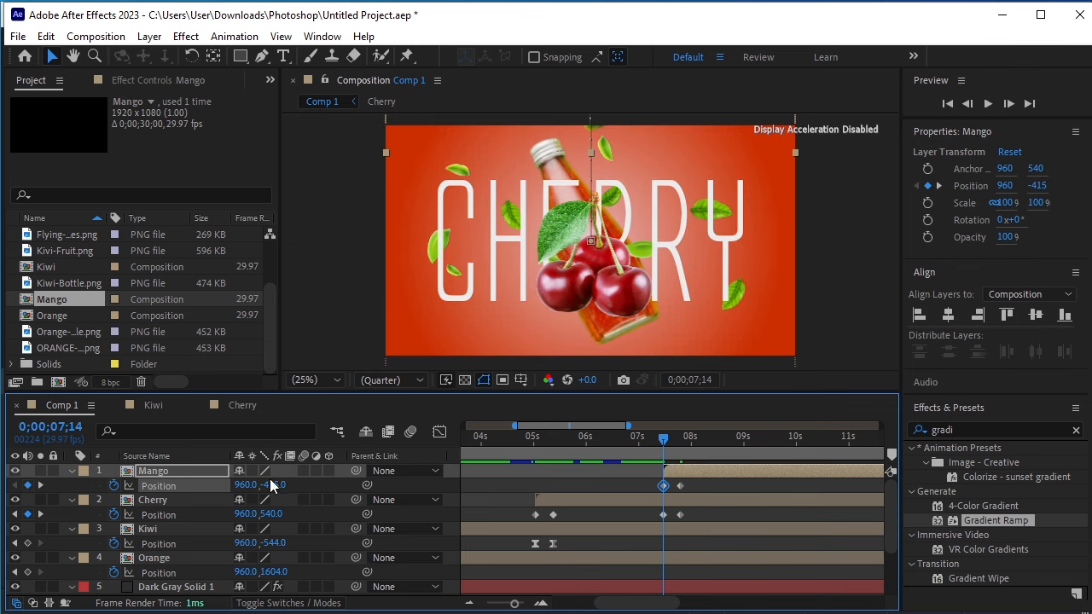
drag(272, 484, 157, 494)
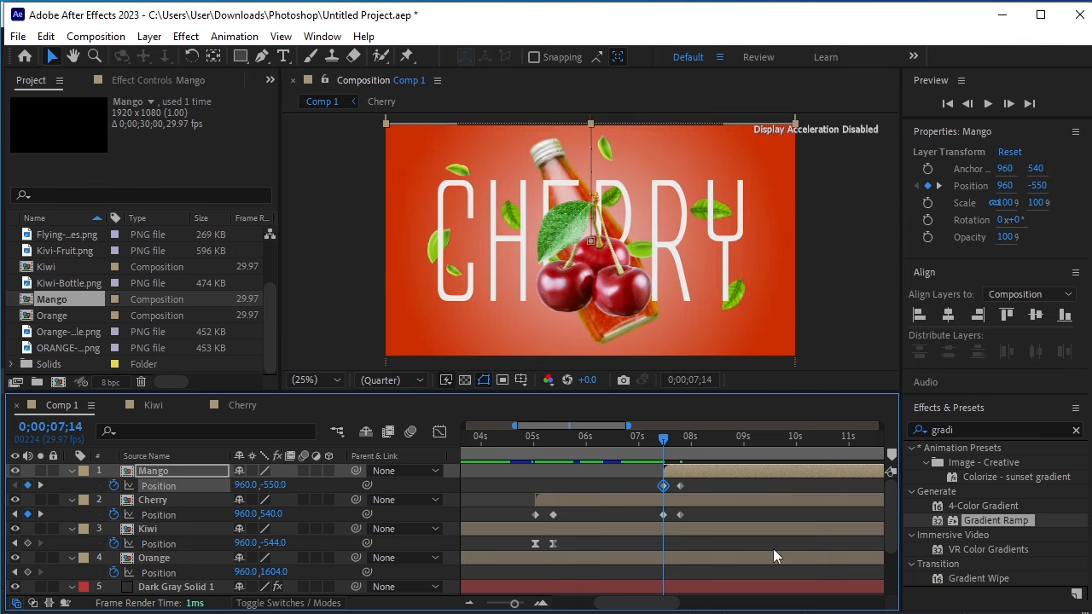
- Preview the transition from the Cherry layer to the Mango layer
key(space)
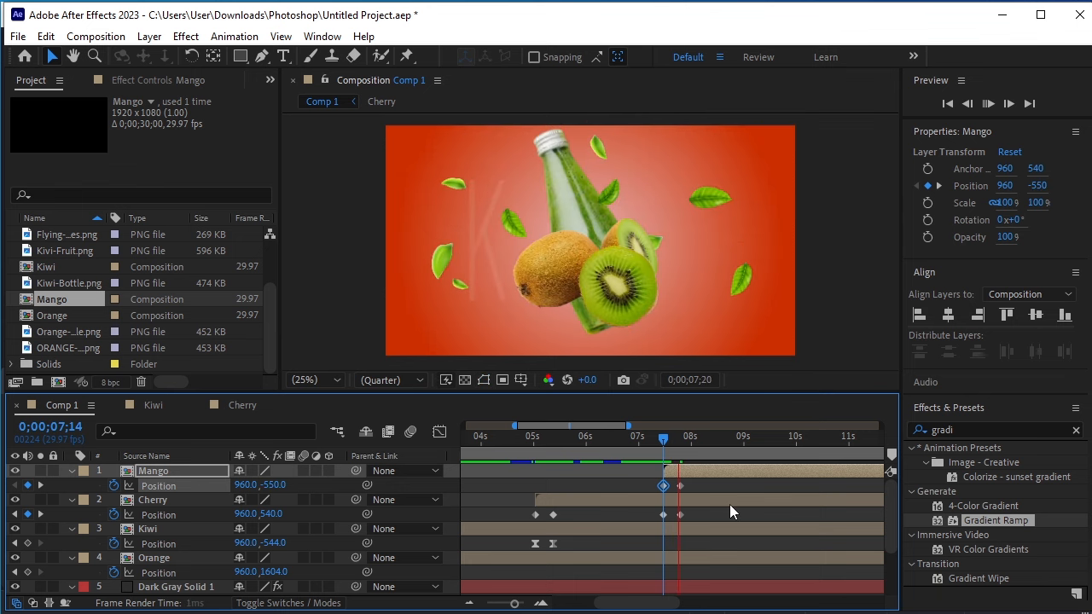
key(space)
mouse_move(683, 450)
mouse_down()
mouse_move(662, 449)
mouse_move(691, 453)
mouse_up()
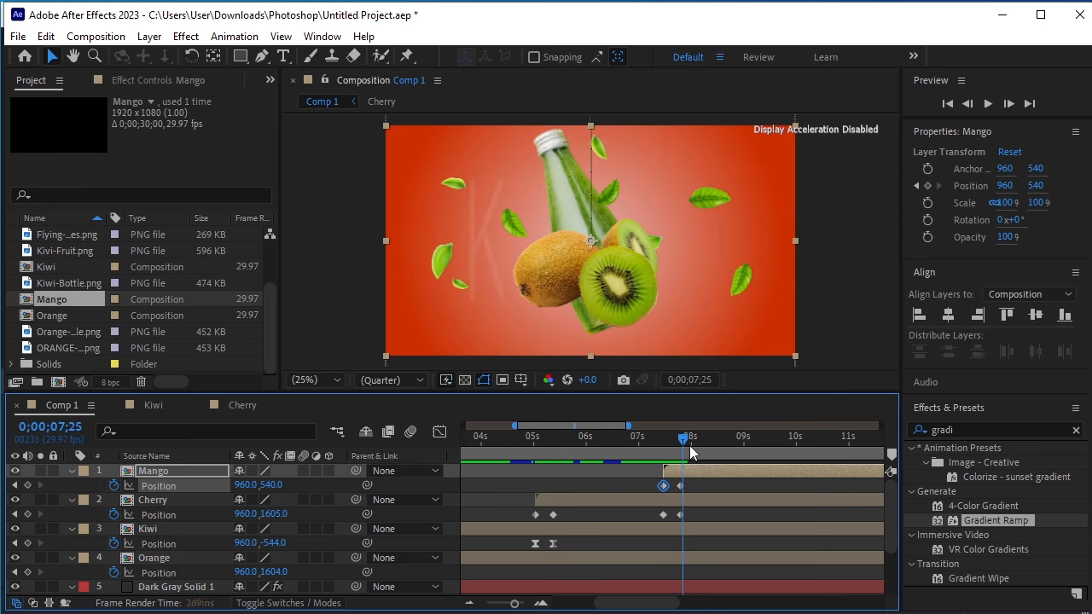
- Open the Mango composition and import the Mango-Bottle and mango-fruit images into the project
double_click(188, 466)
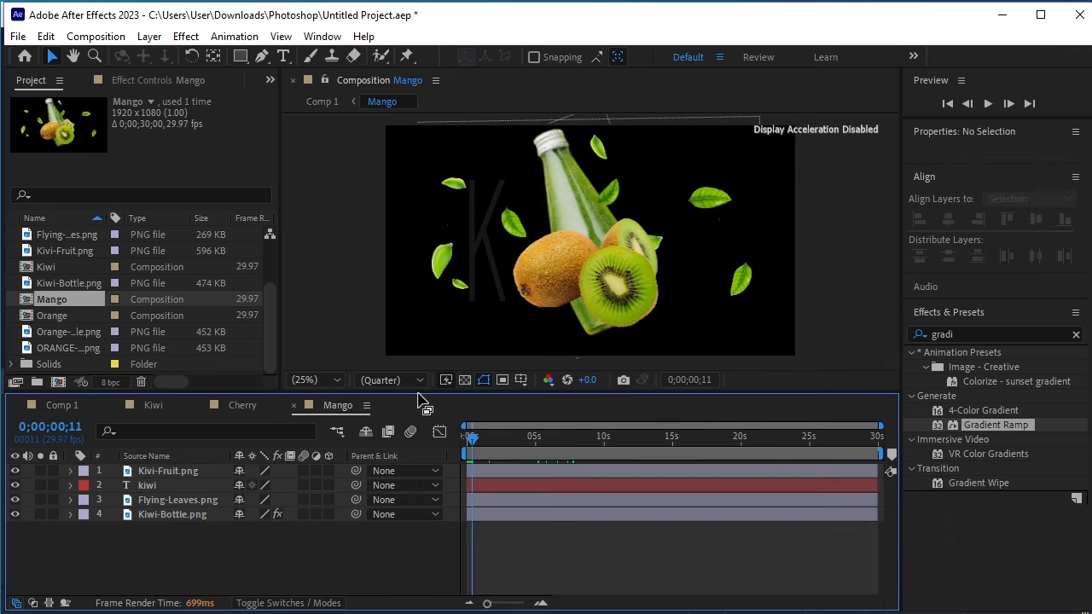
drag(419, 395, 419, 449)
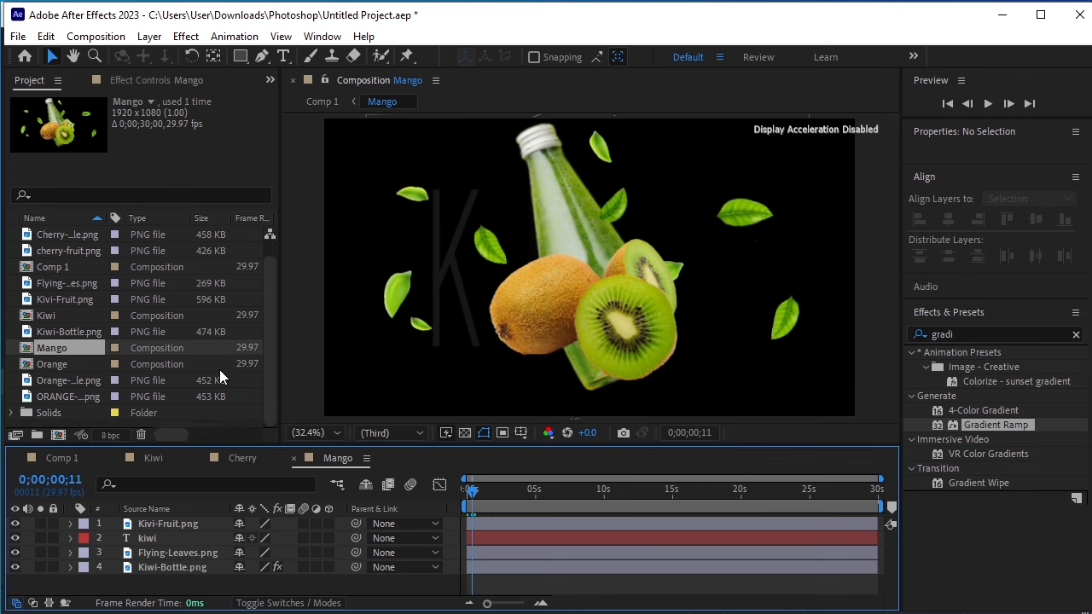
right_click(183, 424)
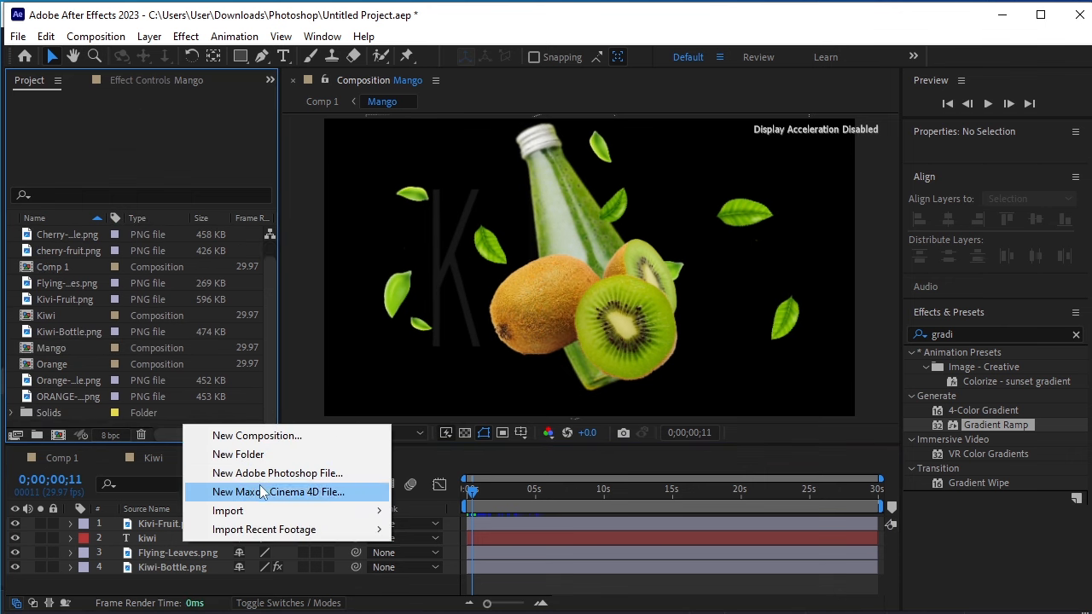
mouse_move(273, 511)
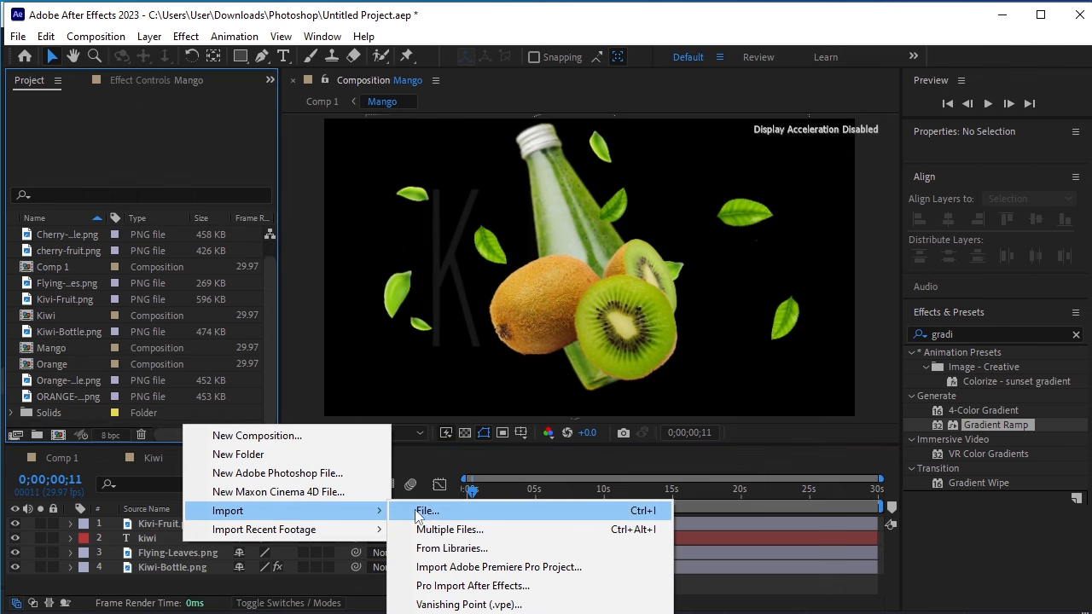
click(547, 508)
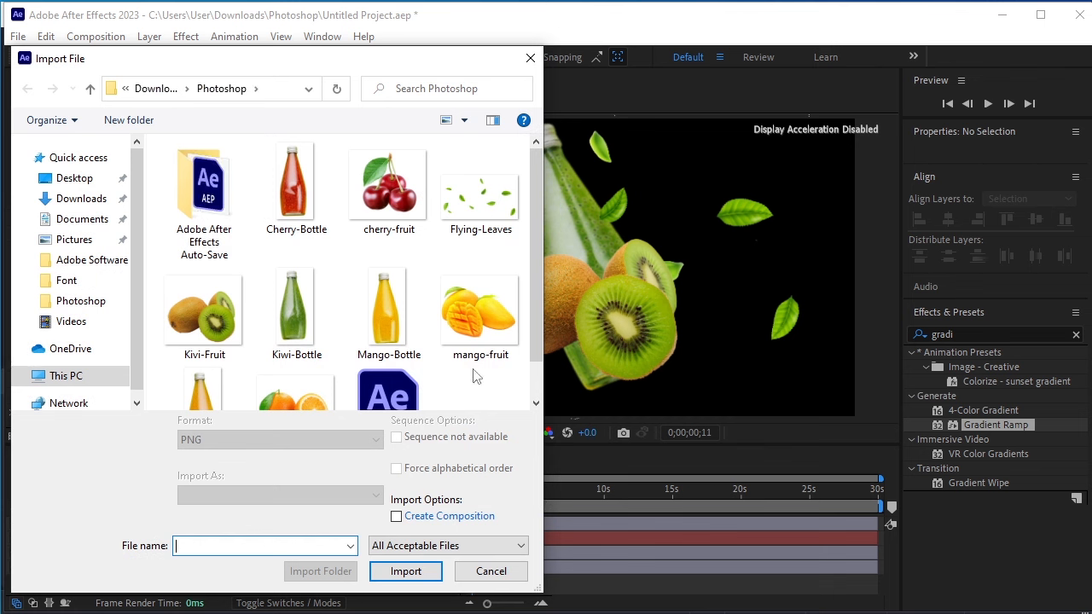
scroll(490, 371, down, 1)
click(502, 282)
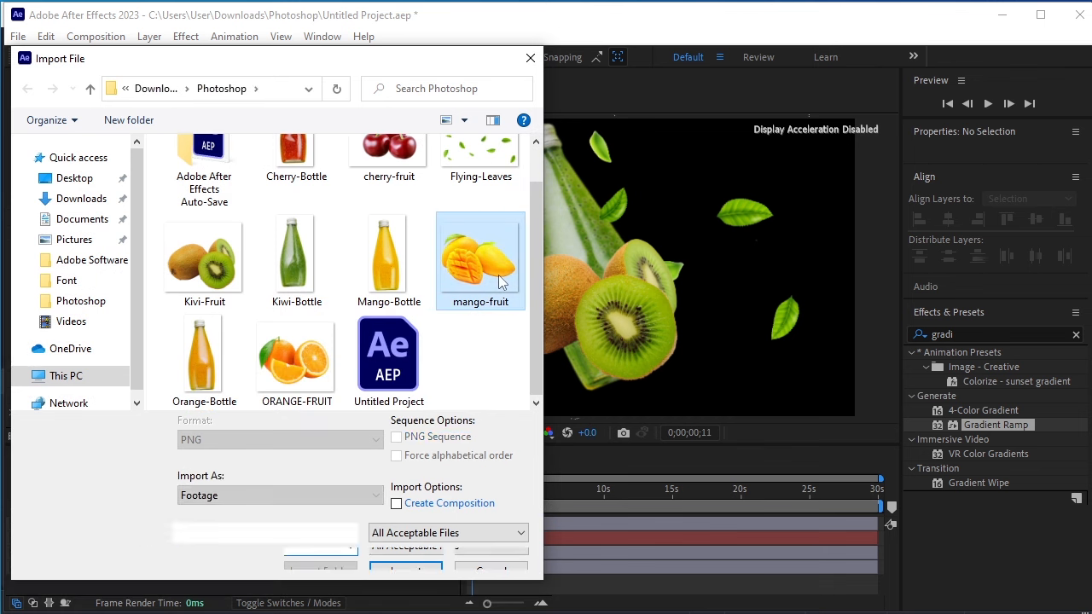
ctrl+click(398, 278)
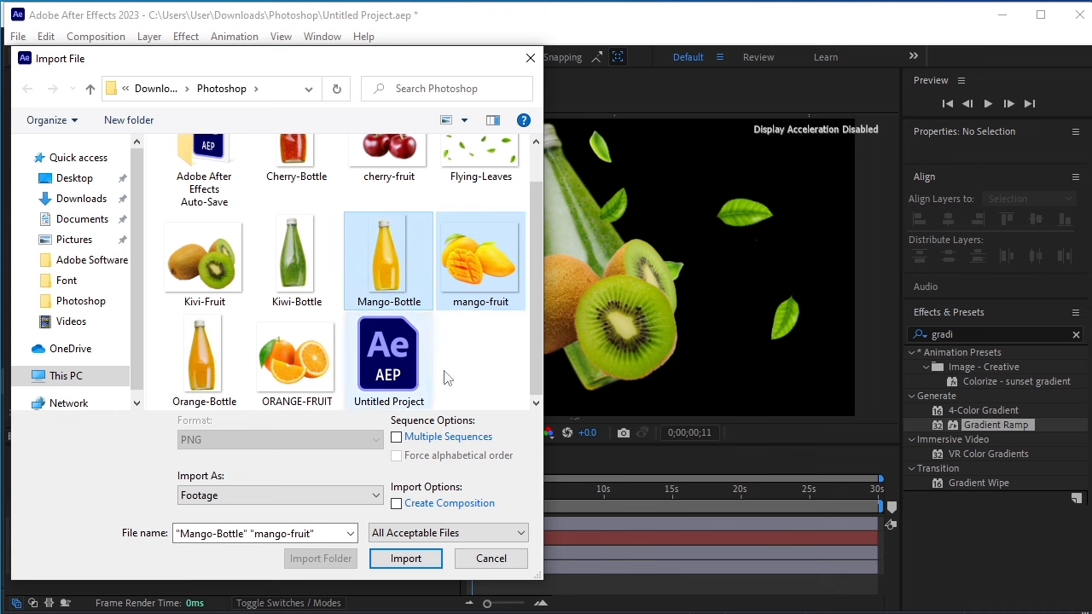
click(416, 558)
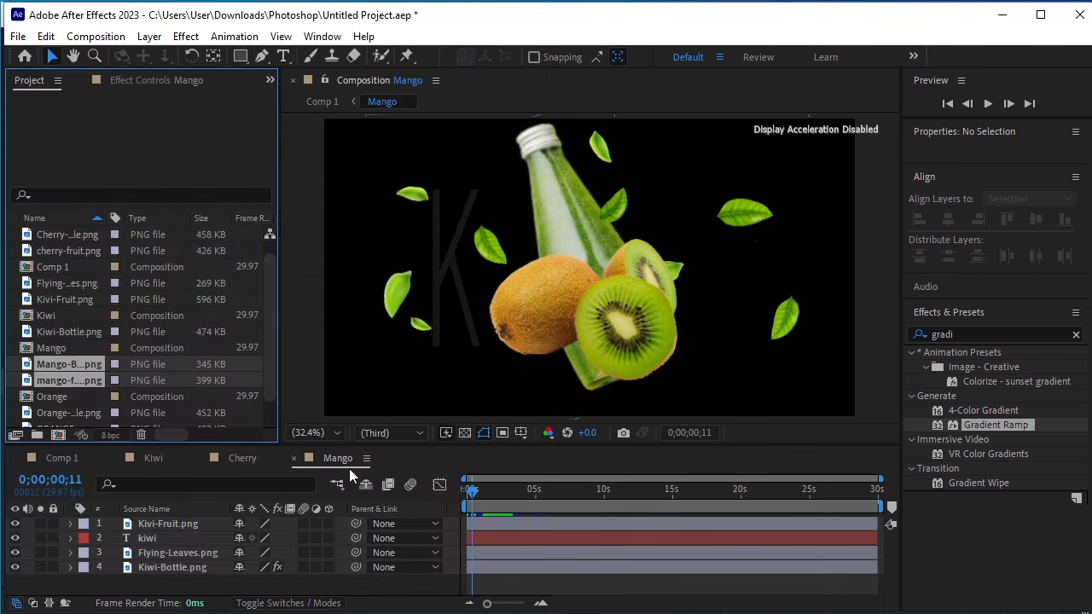
- Replace the Kivi-Fruit.png layer's source with mango-fruit.png and the Kiwi-Bottle.png layer's source with Mango-Bottle.png
click(195, 588)
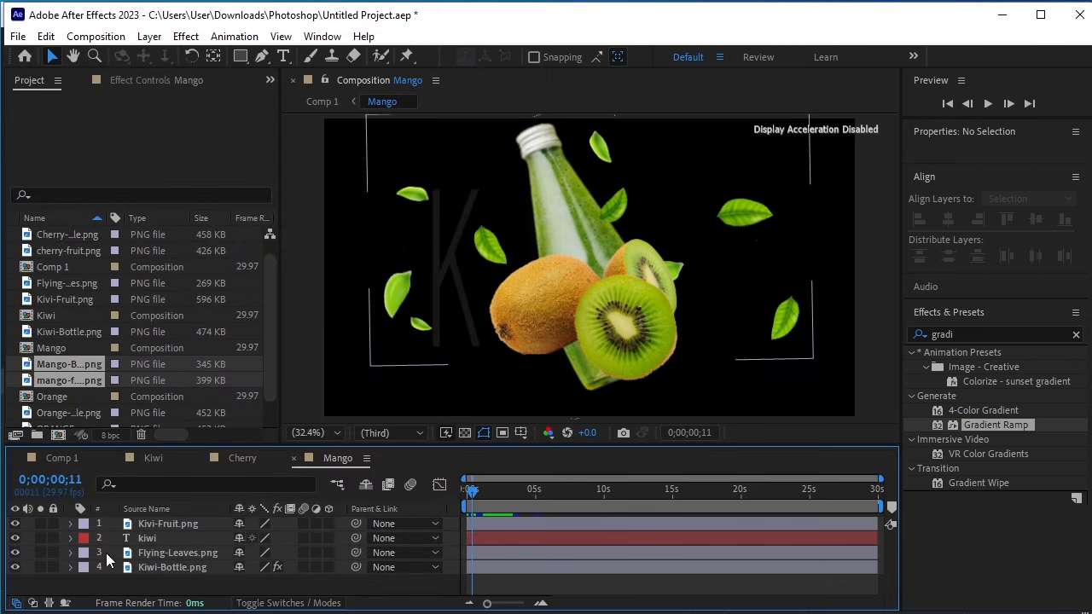
click(180, 522)
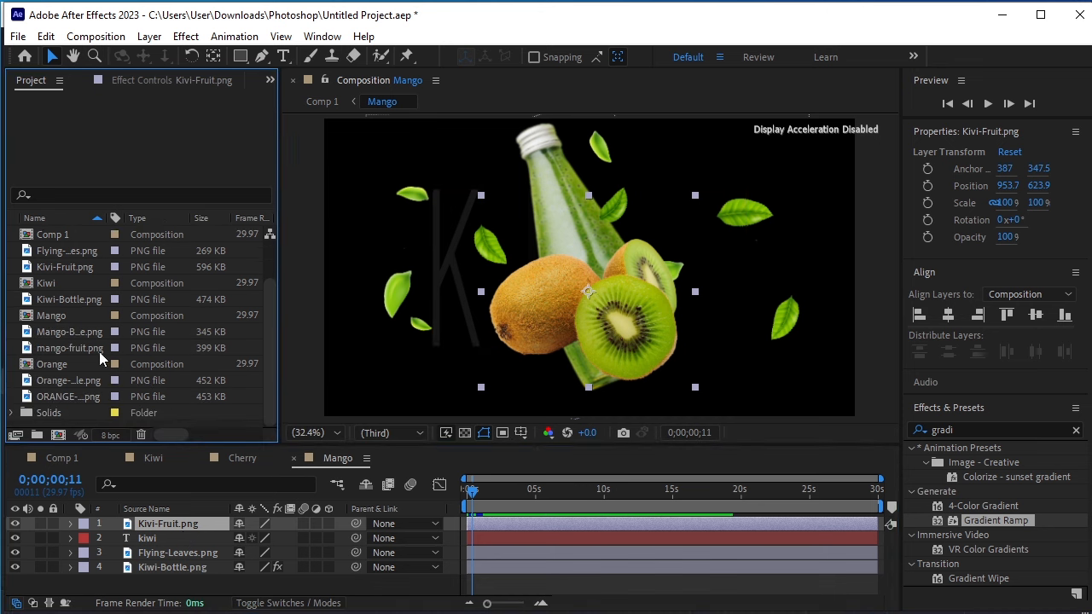
click(82, 346)
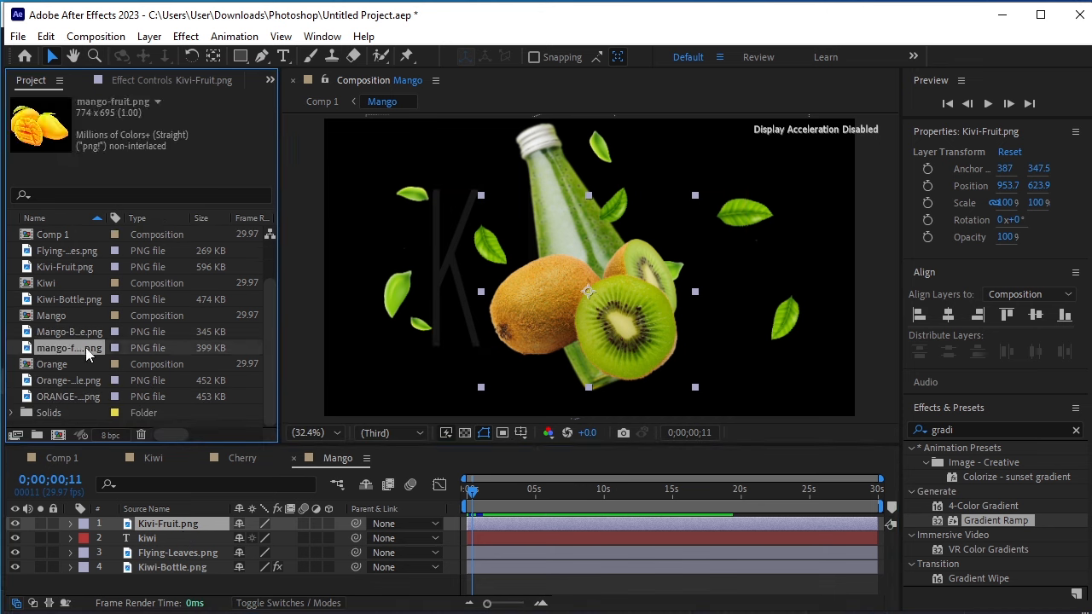
drag(85, 347, 164, 521)
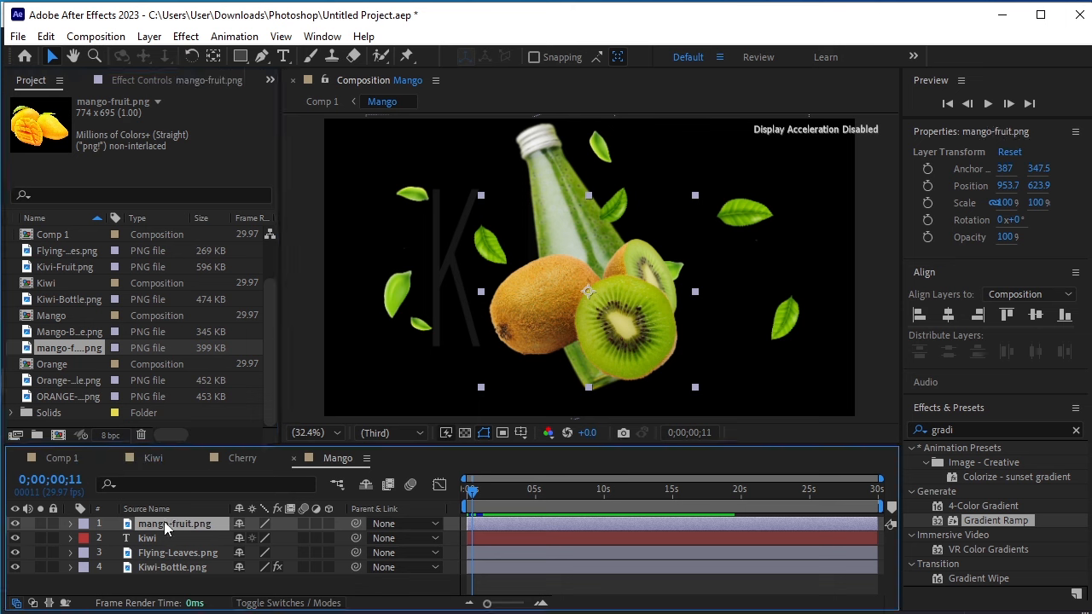
click(178, 566)
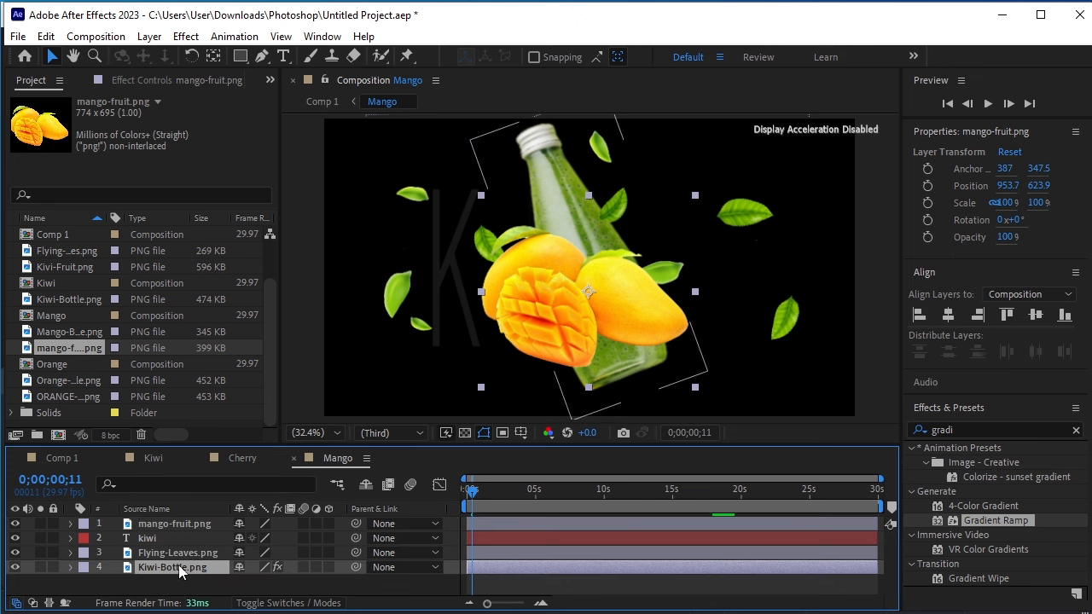
click(89, 334)
drag(88, 334, 181, 571)
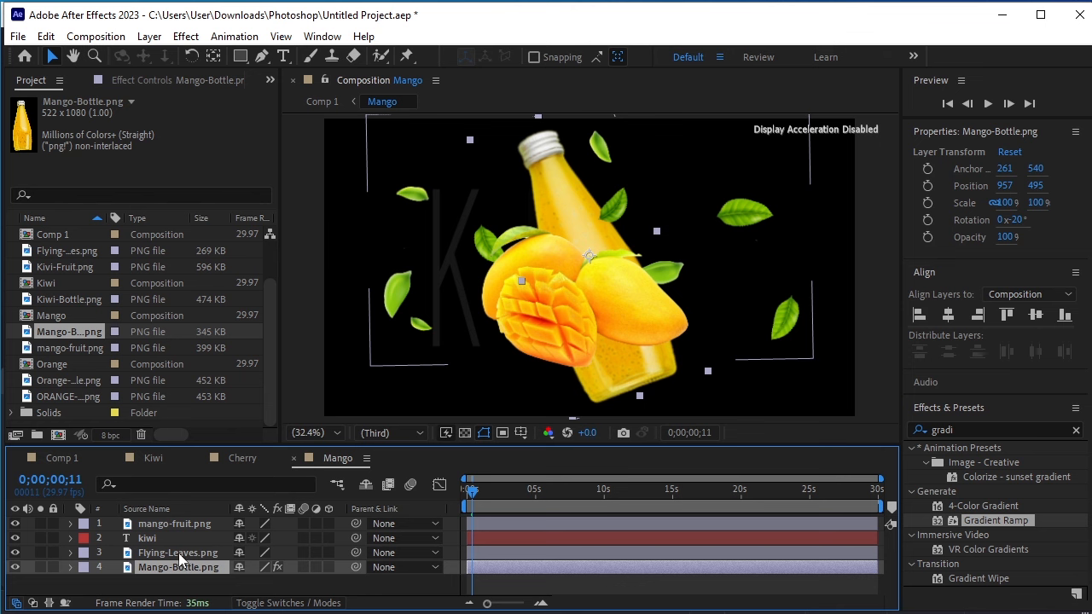
- Change the kiwi text layer's wording to "mango", working at 0;00;02;03 where the full word is visible
click(177, 539)
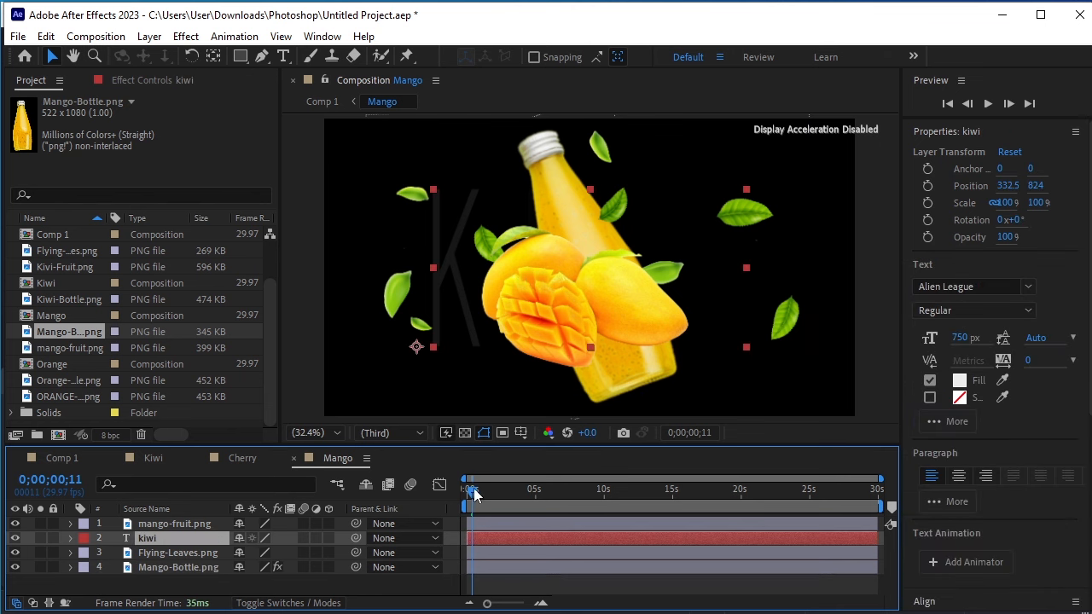
drag(475, 495, 497, 498)
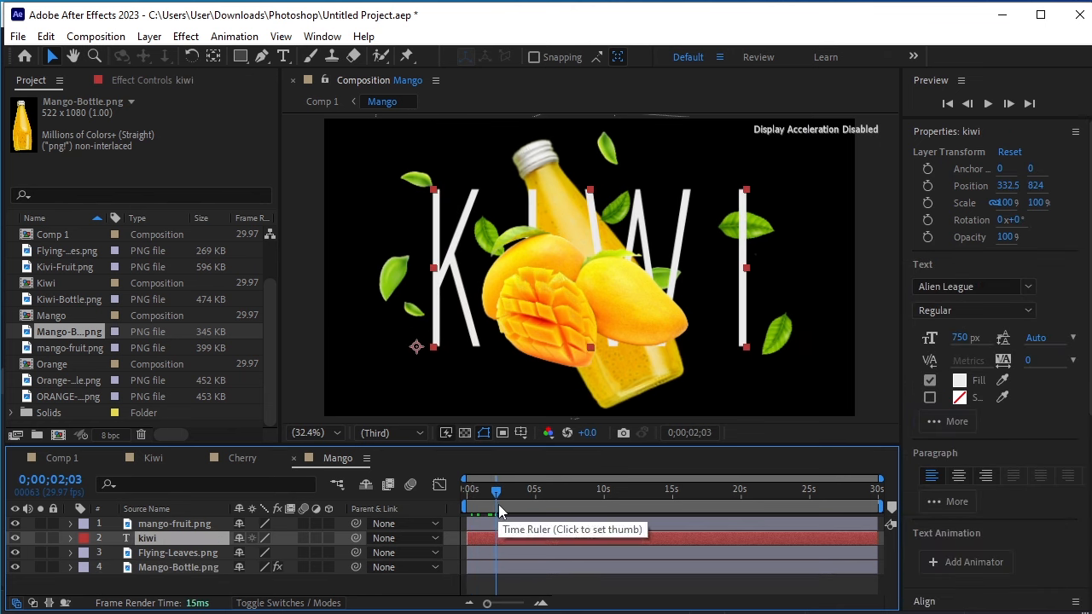
click(284, 56)
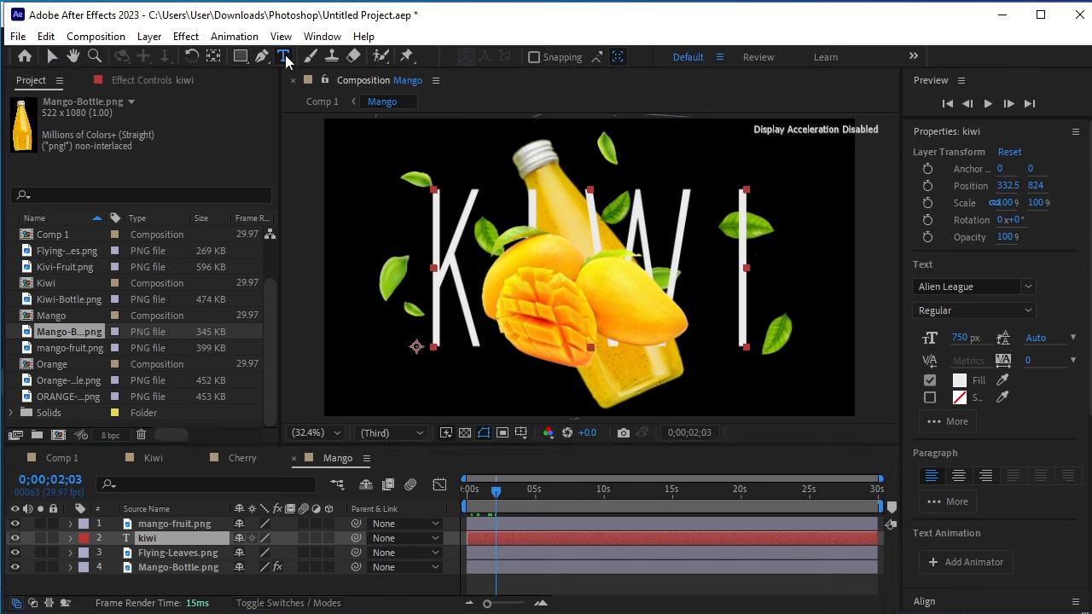
drag(439, 239, 781, 300)
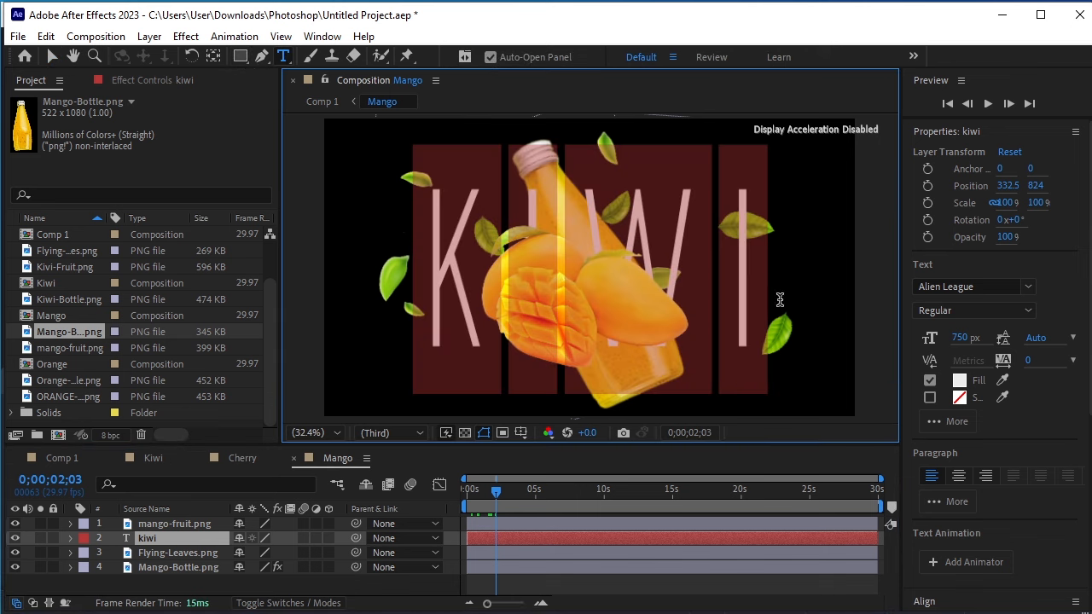
text(mango)
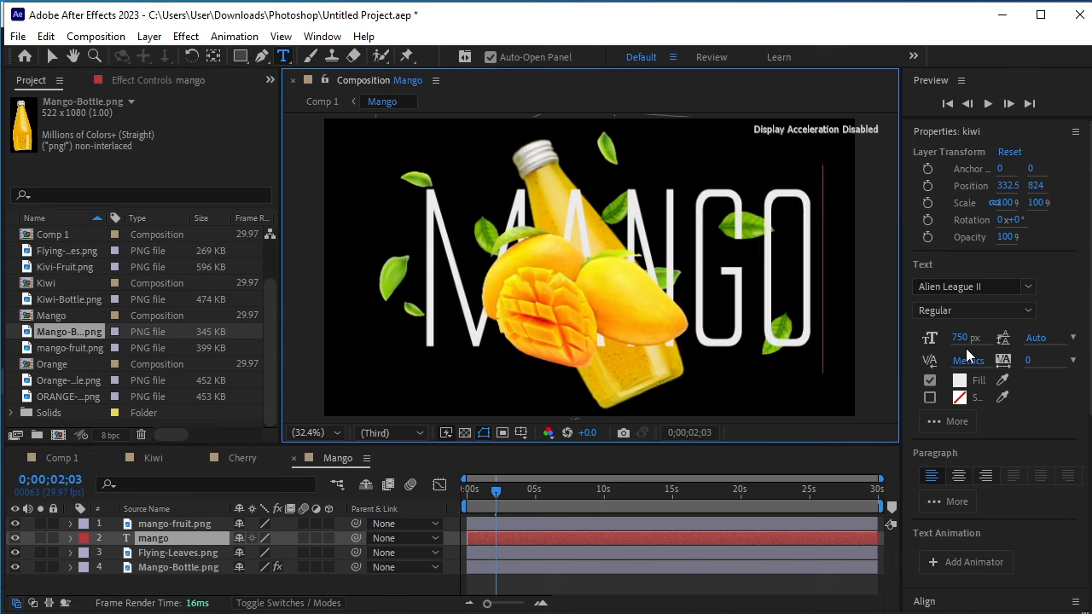
key(Escape)
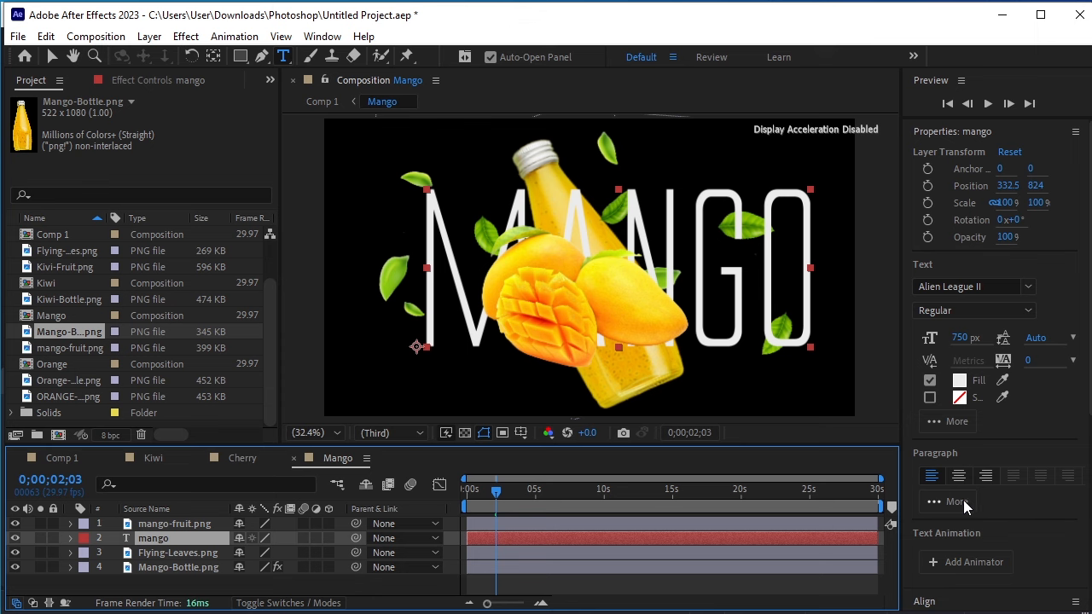
- Center the mango text layer horizontally in the composition and deselect it
scroll(1000, 544, down, 5)
click(948, 351)
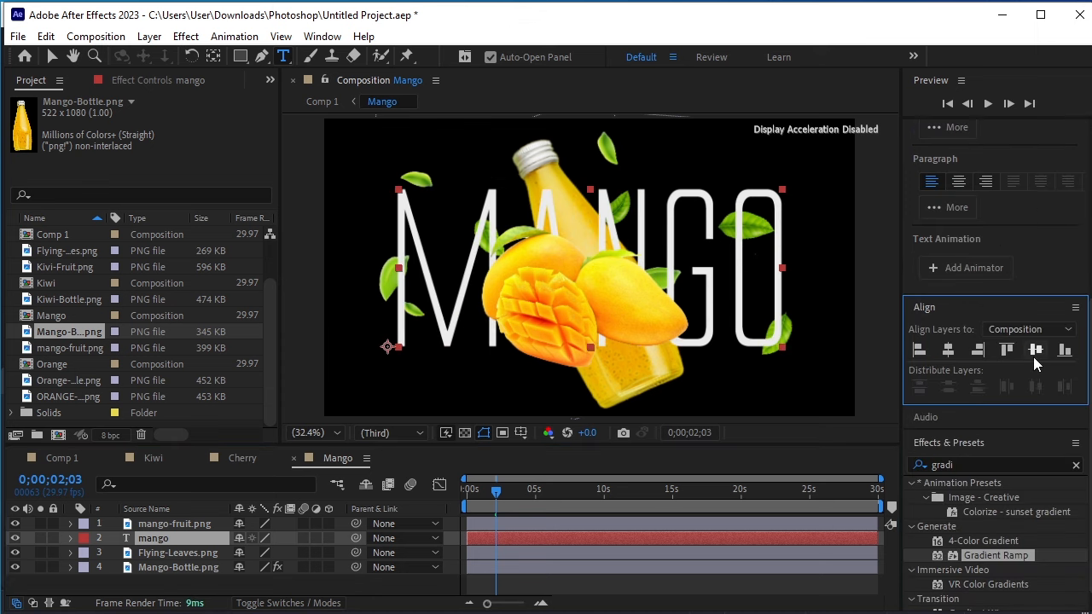
click(141, 592)
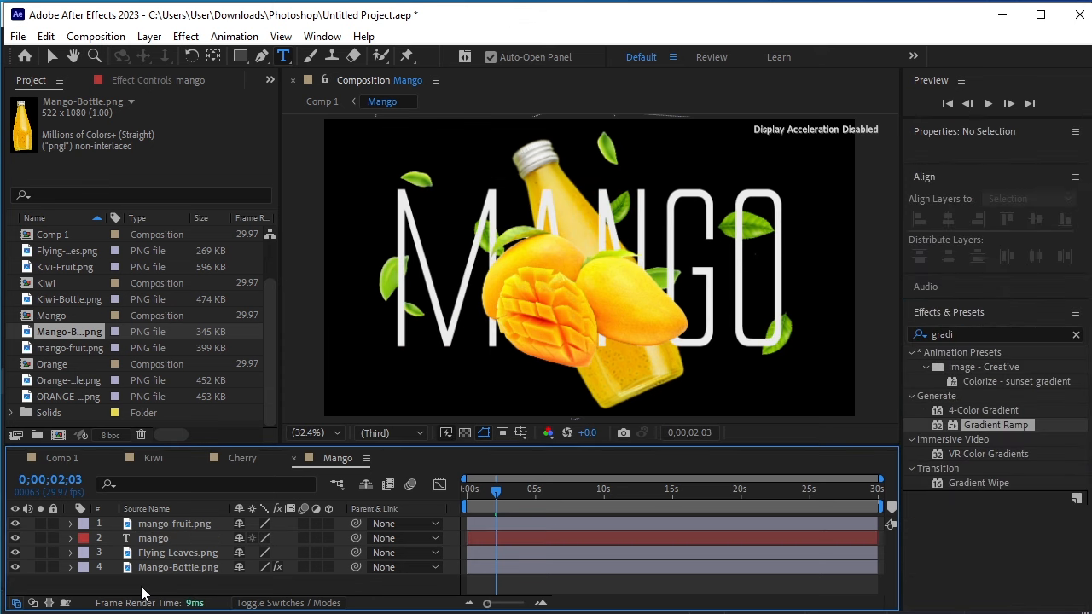
- In Comp 1, add Start Color and End Color keyframes to the background solid's Gradient Ramp at 0;00;07;14
click(66, 459)
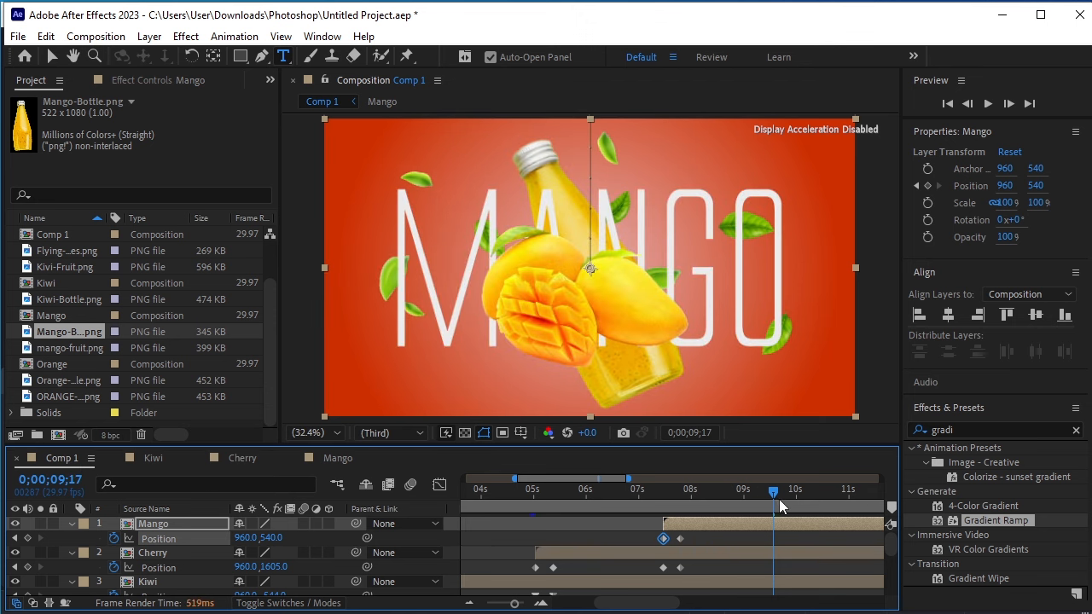
drag(681, 445, 680, 286)
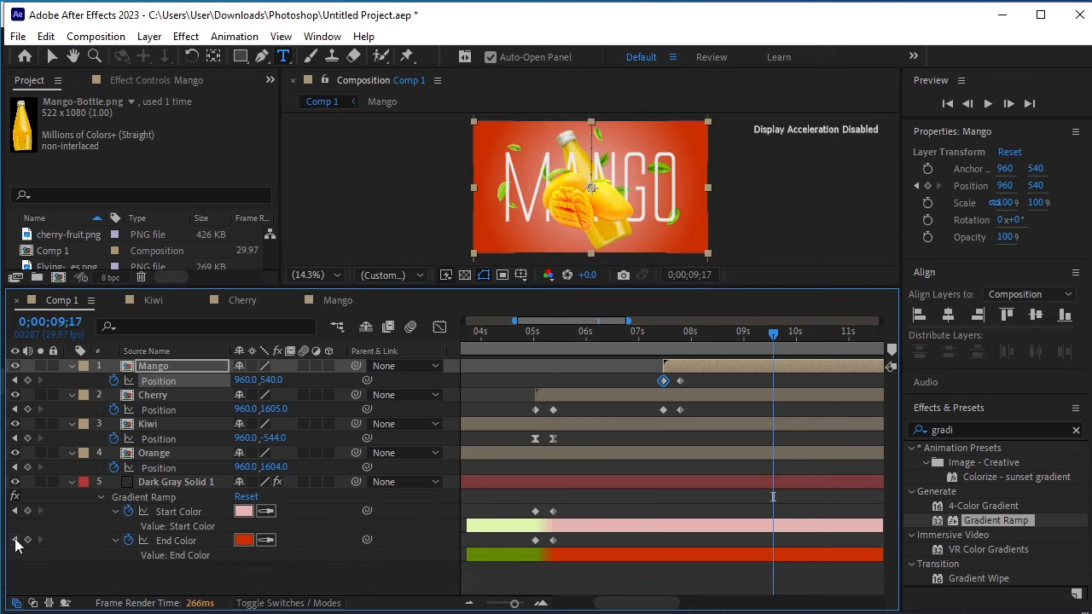
click(14, 540)
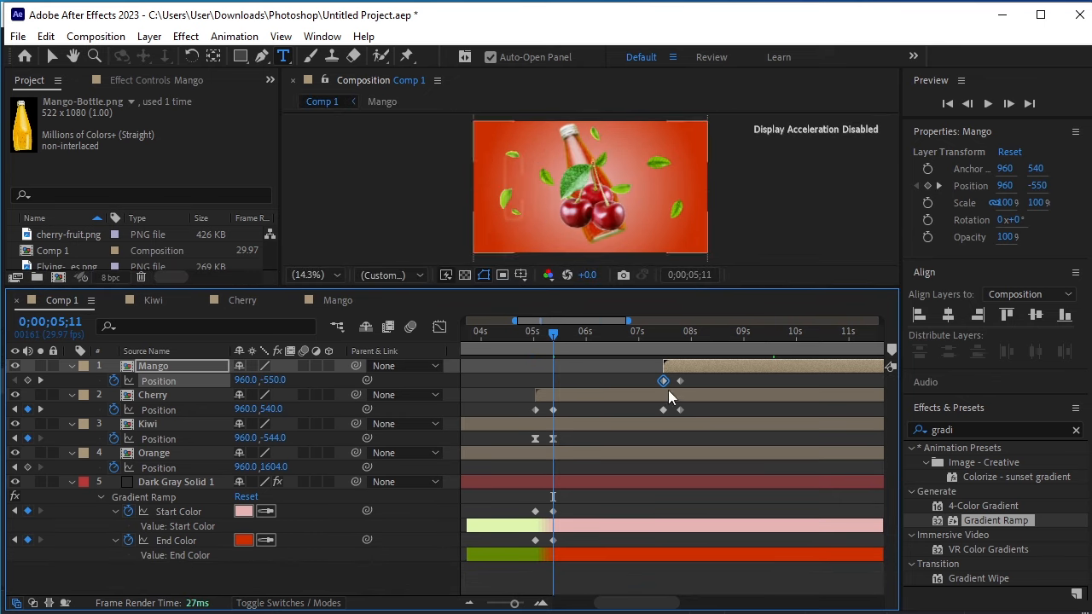
click(42, 409)
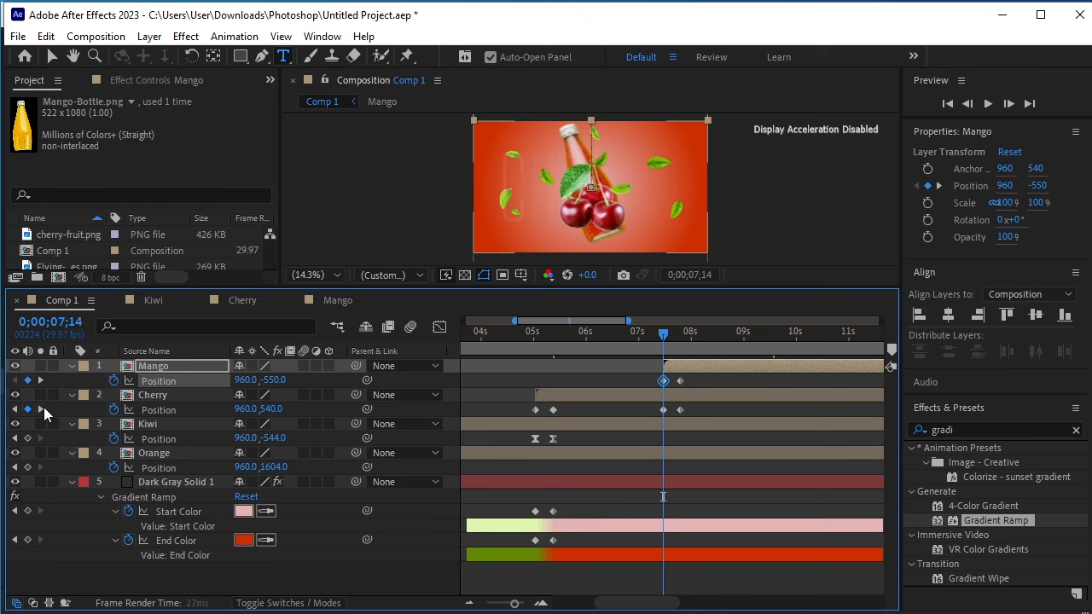
click(28, 511)
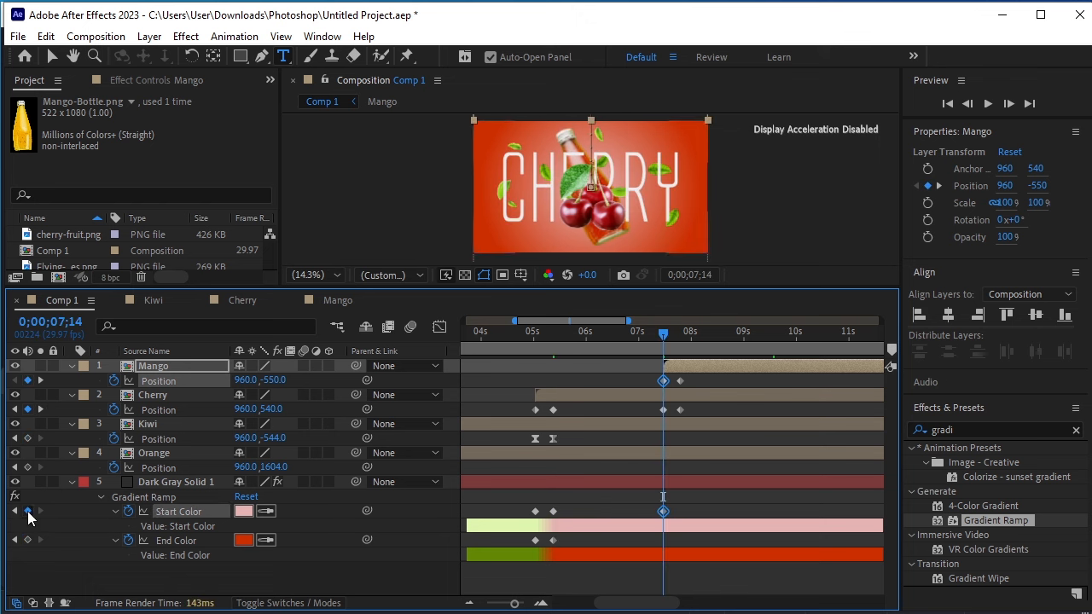
click(28, 540)
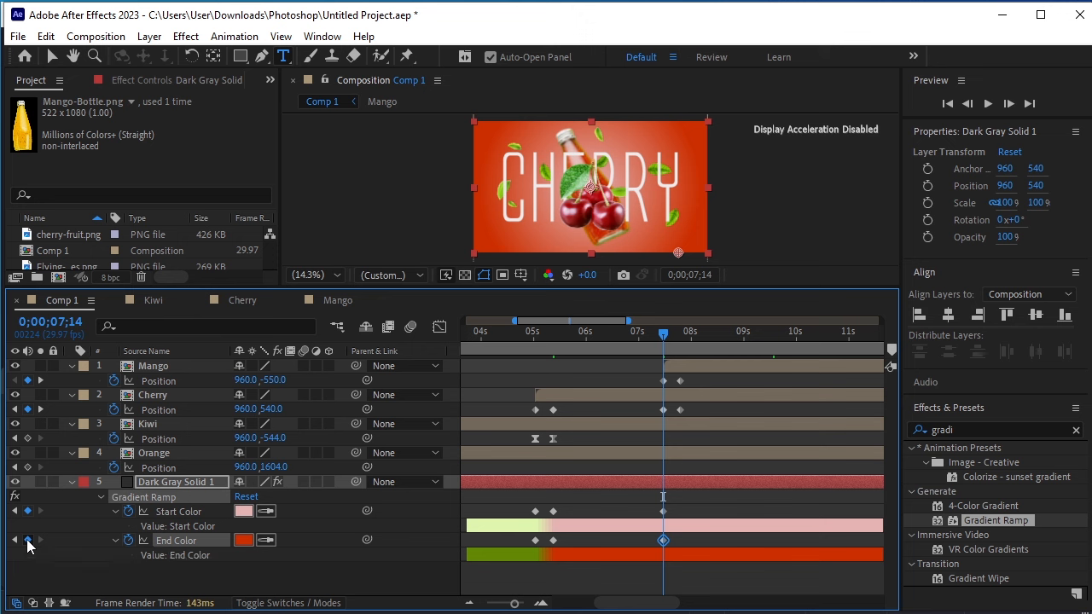
- At 0;00;07;24, set the gradient's End Color by sampling yellow from the mango image
key(k)
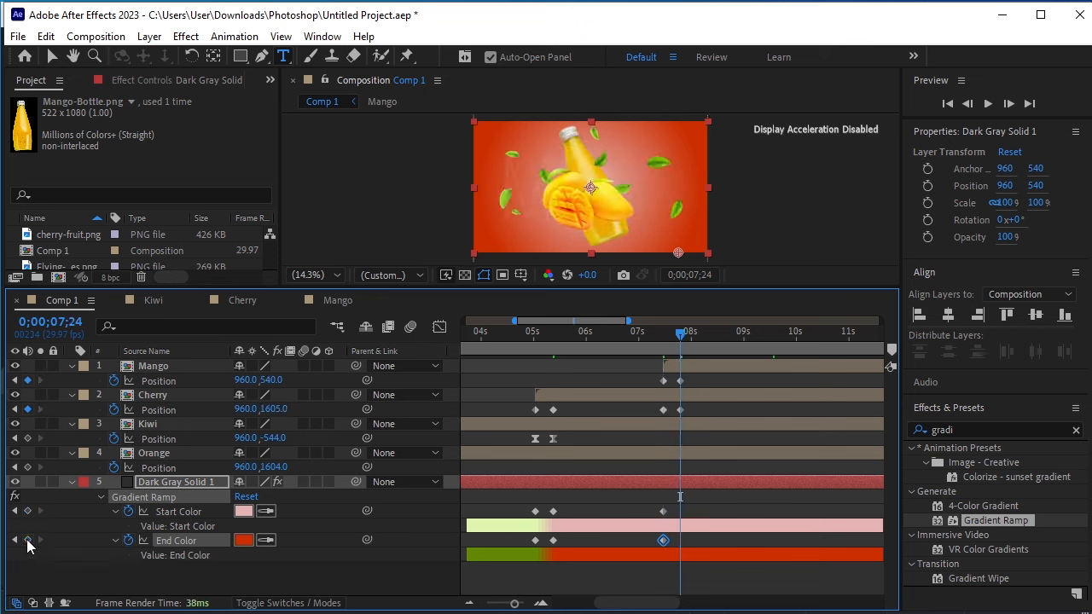
click(266, 540)
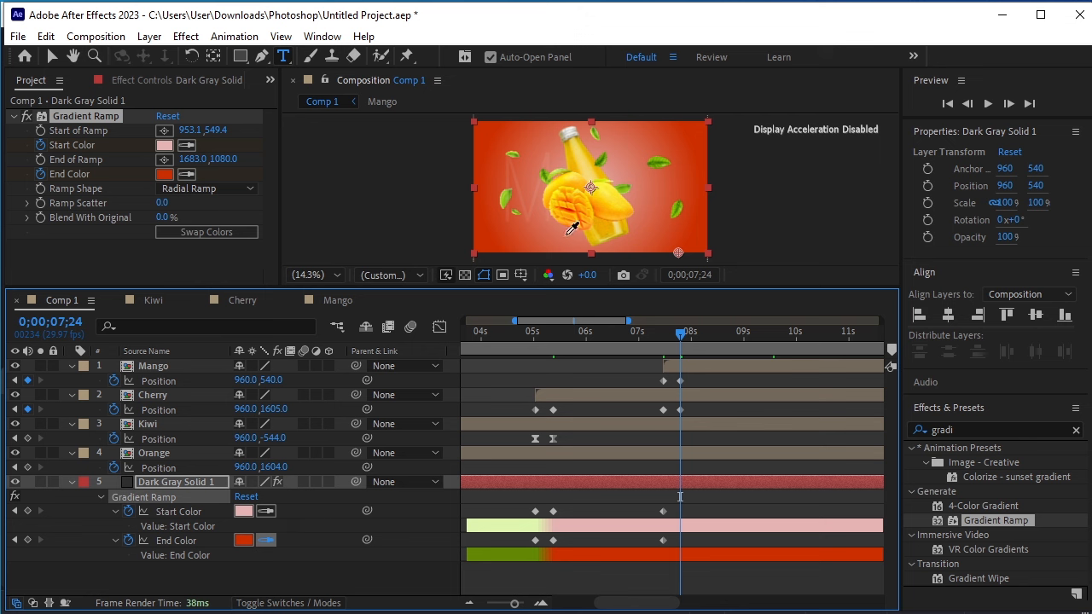
click(623, 206)
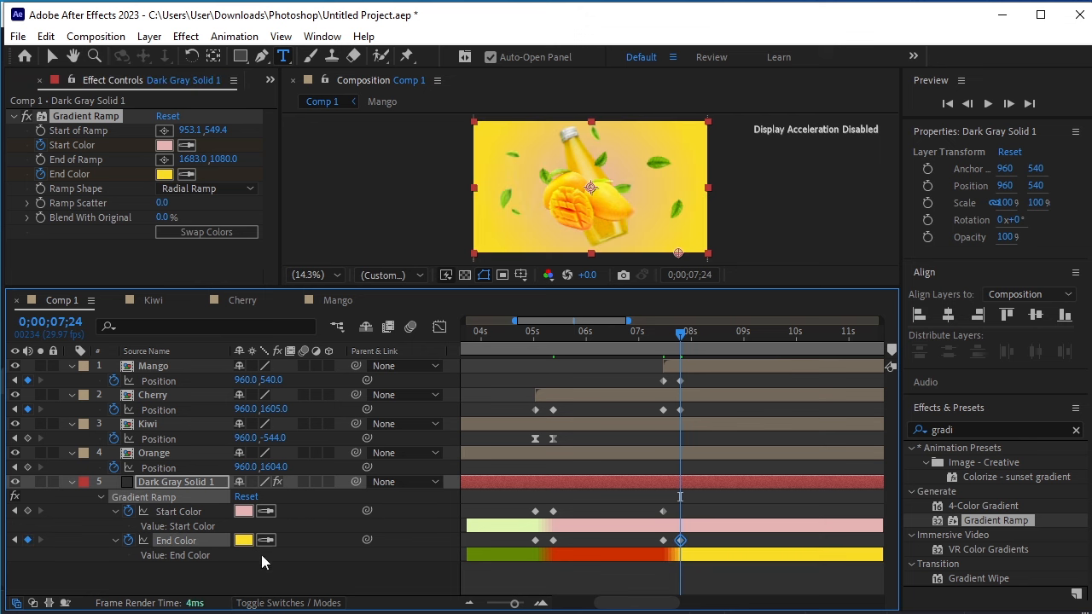
- Set the gradient's Start Color to pale yellow FFF499 at 0;00;07;24
click(244, 511)
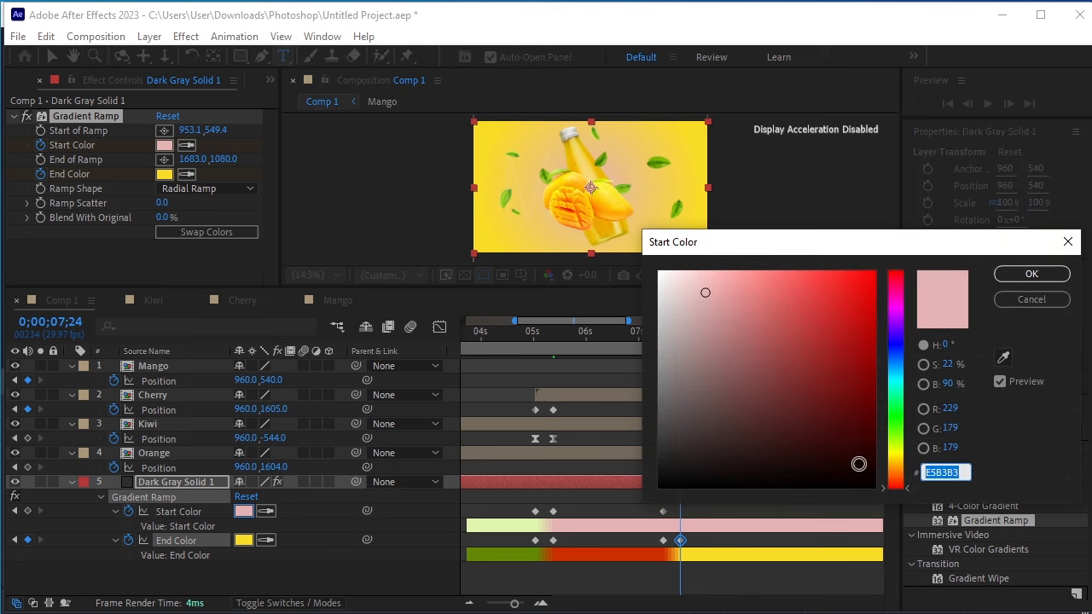
click(896, 457)
click(725, 272)
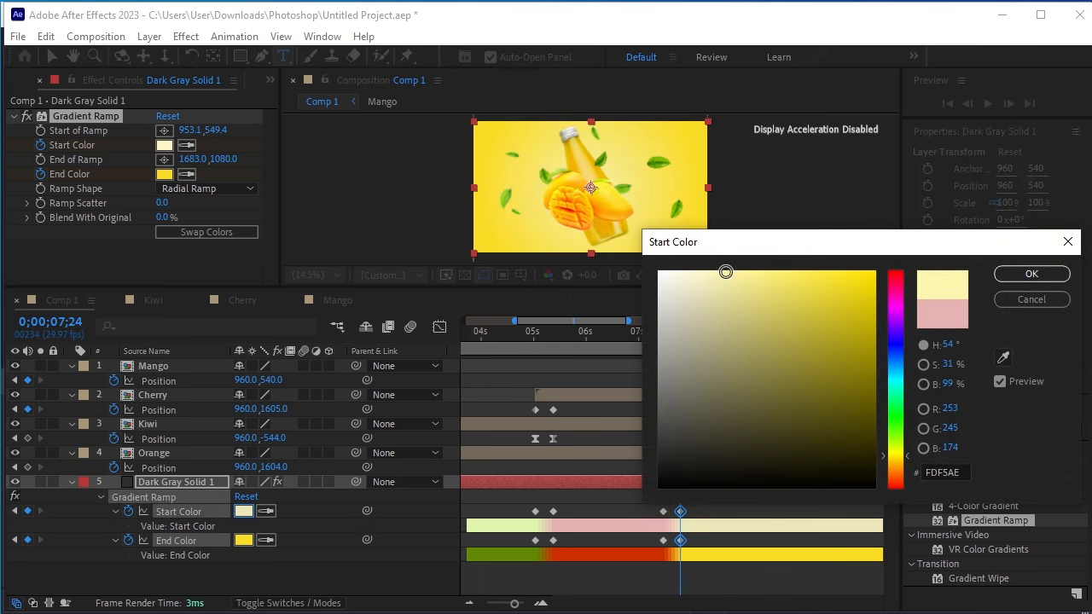
drag(725, 272, 744, 271)
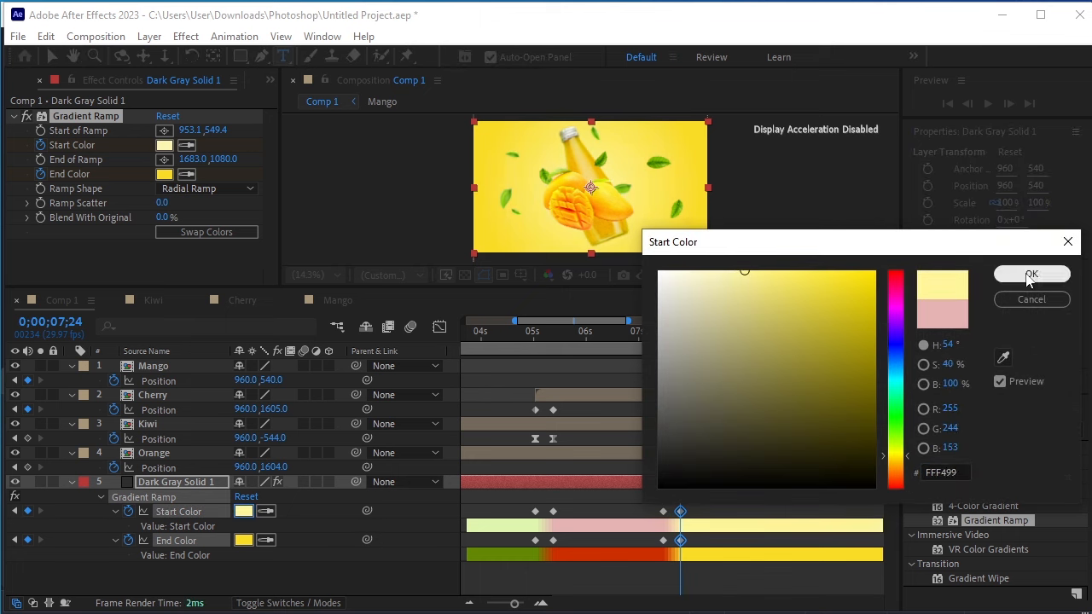
click(1030, 275)
- Adjust the gradient's End Color to the more saturated yellow F4D101
click(243, 540)
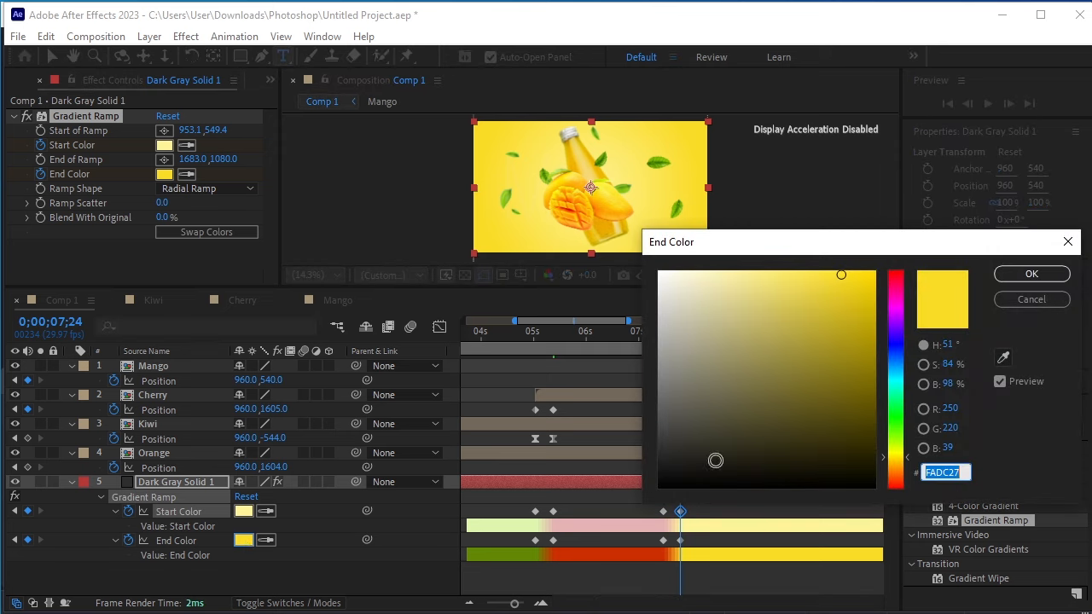
mouse_move(843, 281)
mouse_down()
mouse_move(875, 281)
mouse_move(877, 268)
mouse_move(871, 297)
mouse_up()
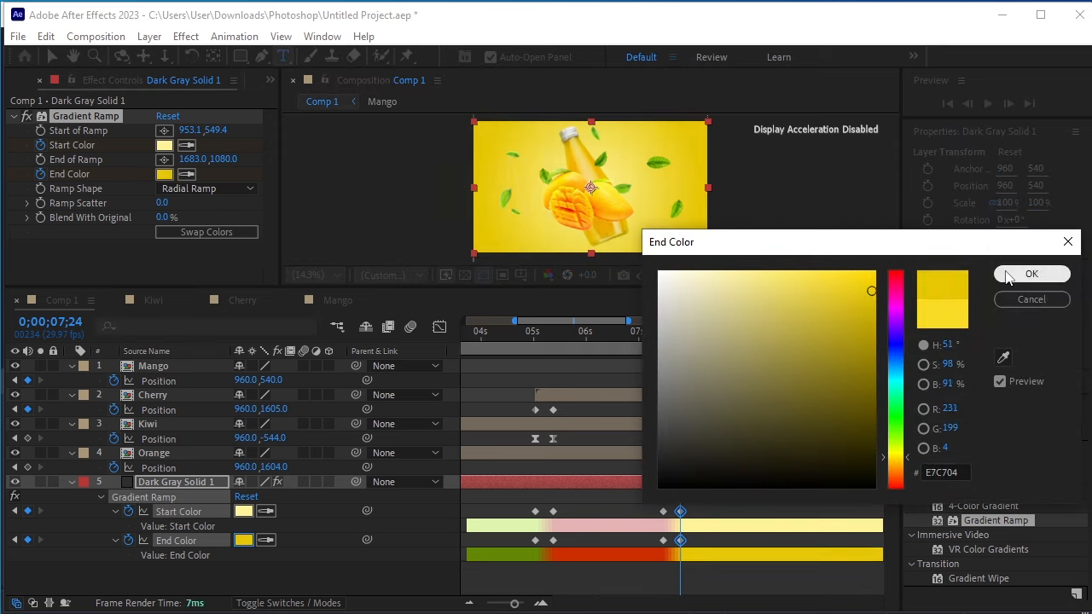
click(873, 279)
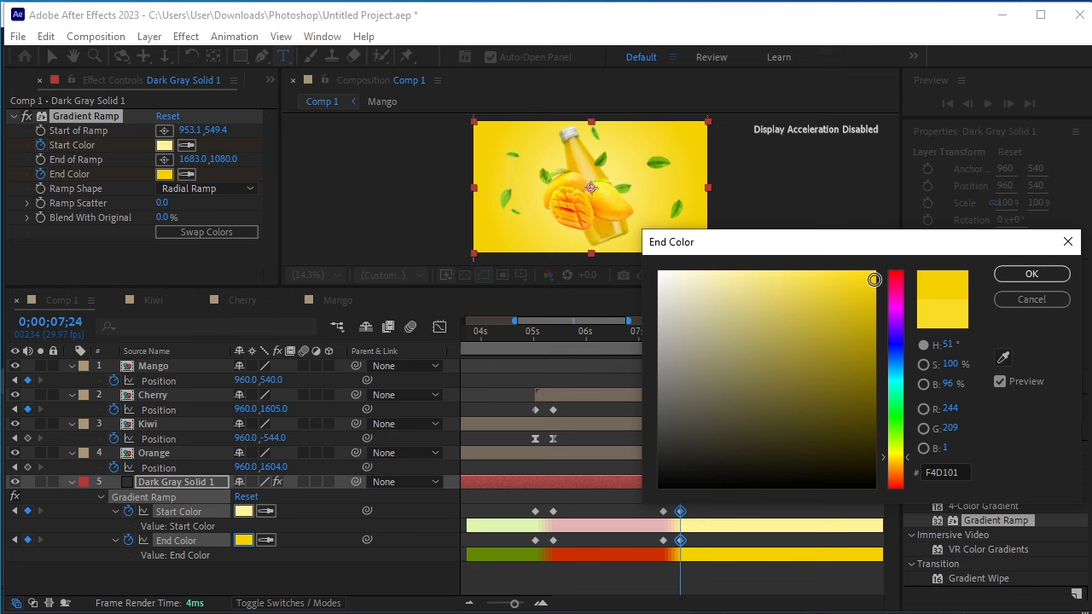
click(1031, 274)
- Lighten the gradient's Start Color to a paler yellow and fine-tune its hue
click(243, 511)
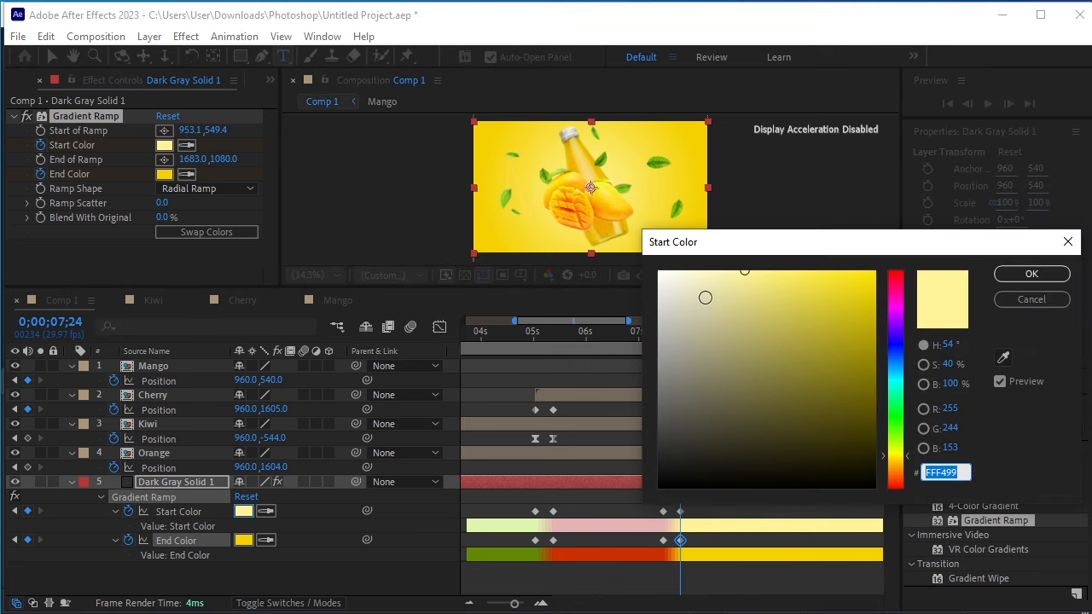
click(720, 271)
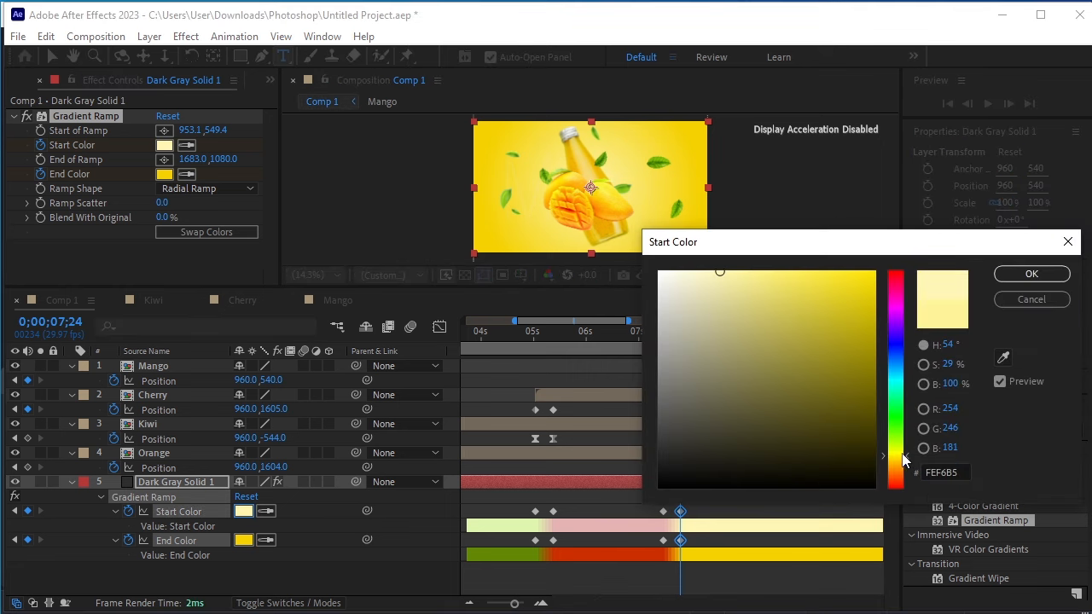
drag(903, 455, 902, 454)
click(1028, 274)
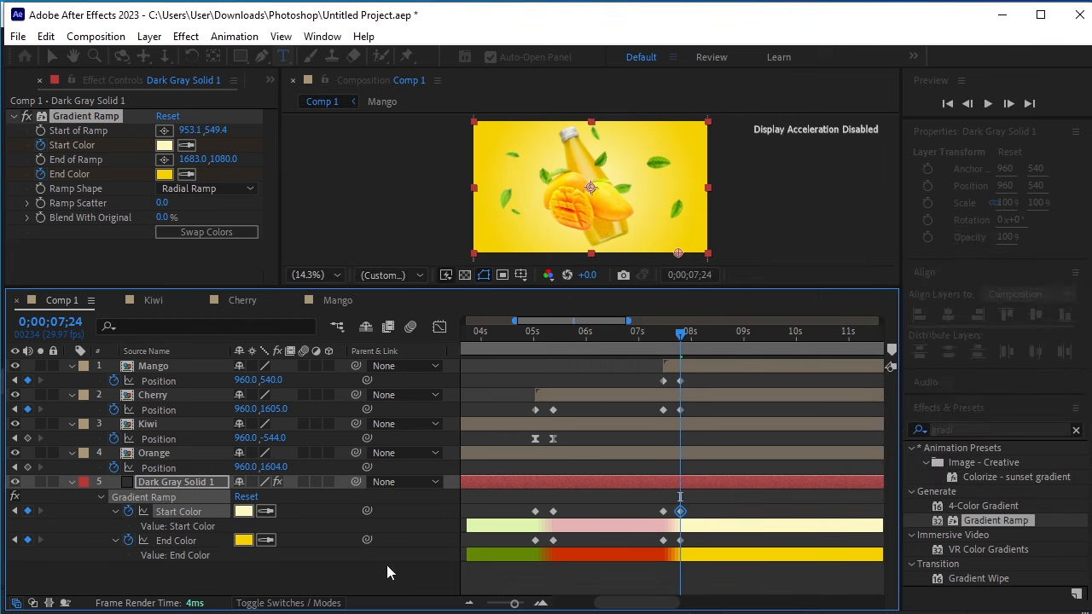
- Deselect the background solid and collapse the properties of all five layers in Comp 1
click(141, 582)
click(68, 483)
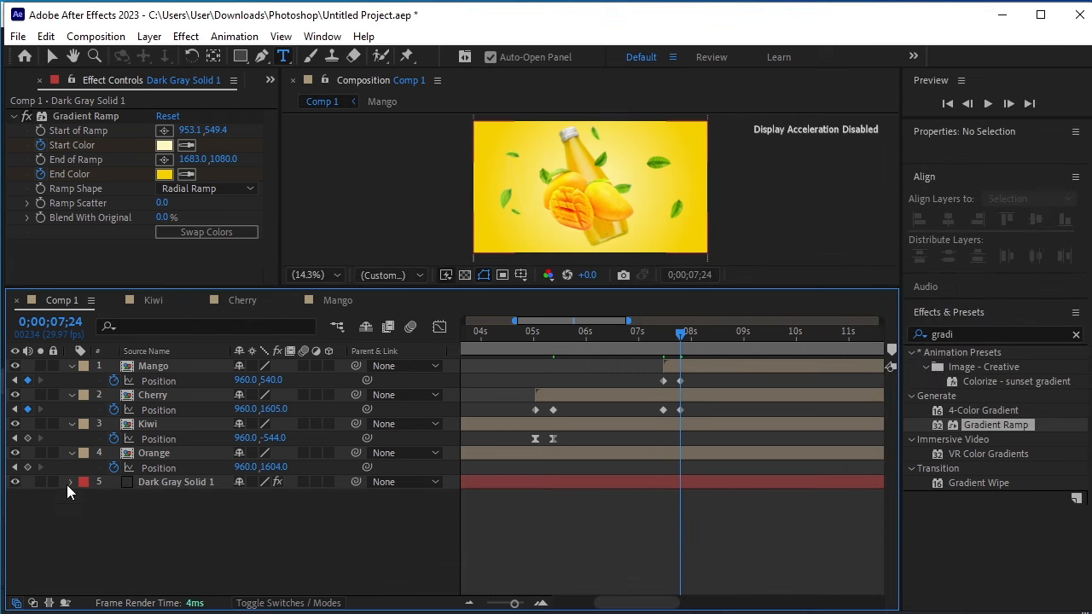
click(71, 449)
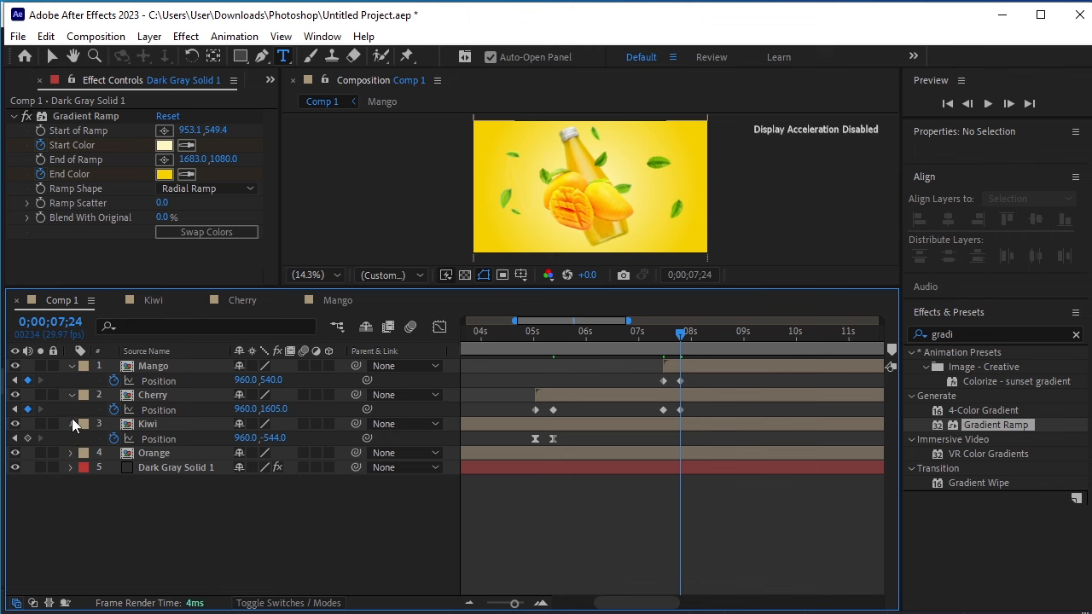
click(71, 422)
click(73, 395)
click(73, 366)
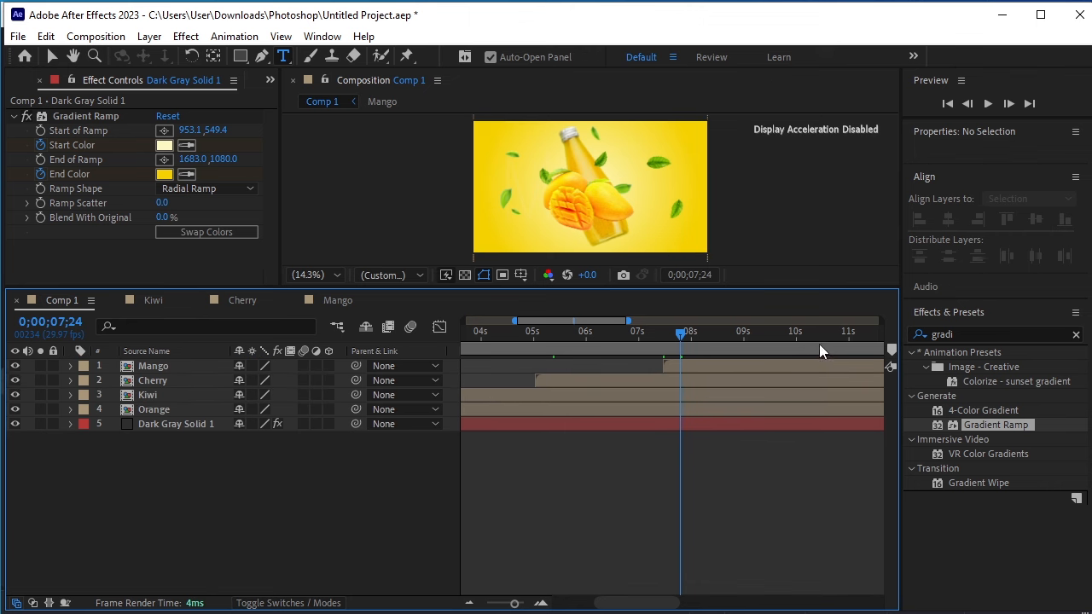
- At 0;00;09;22, set the gradient's End Color to orange-yellow FBBF03 by sampling the mango image
drag(658, 289, 674, 437)
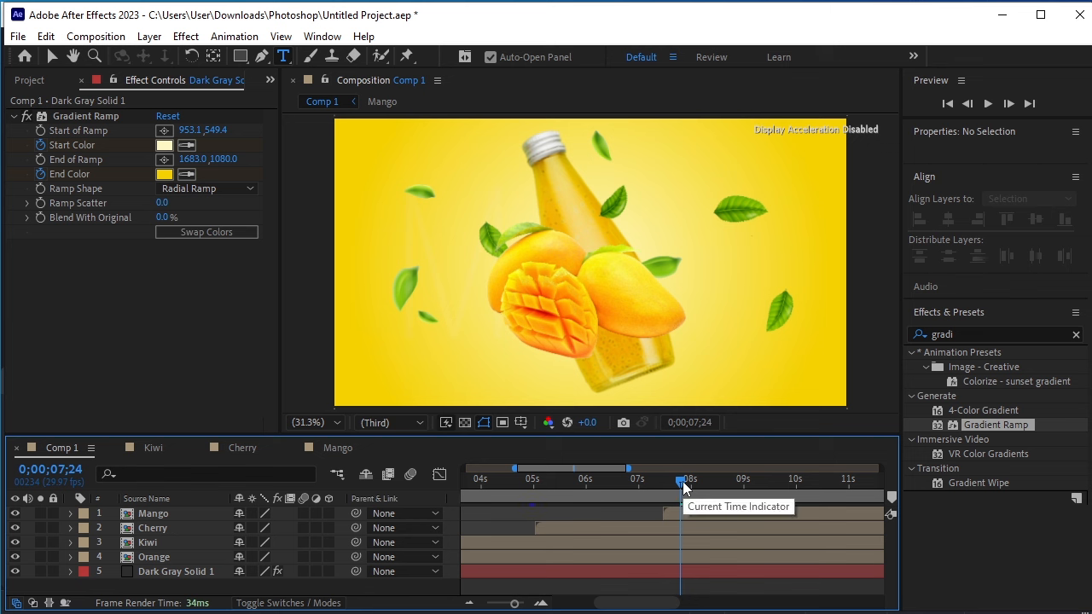
drag(683, 481, 785, 517)
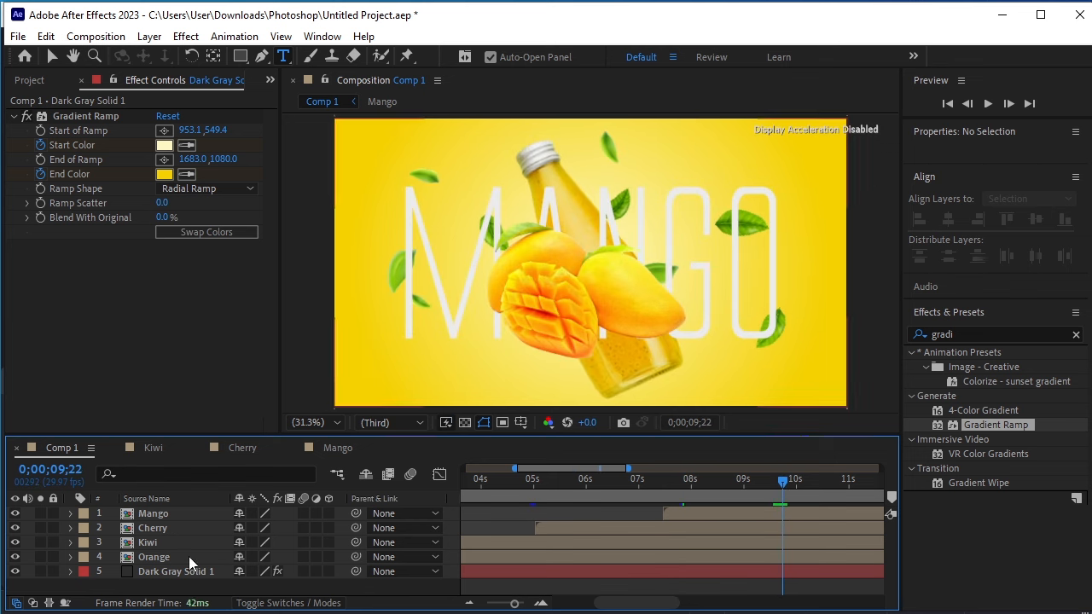
click(164, 175)
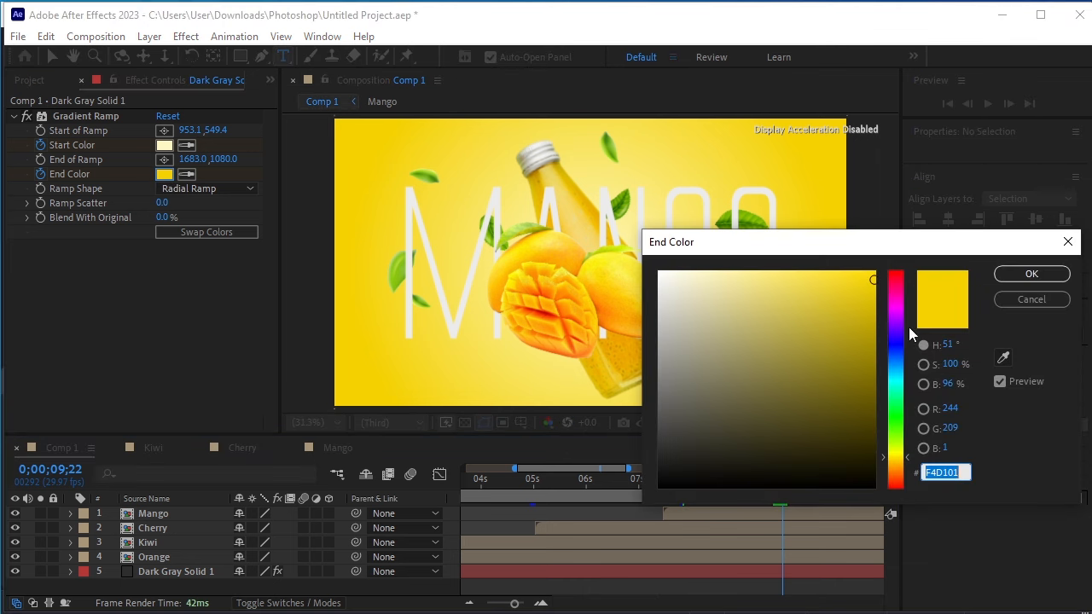
click(1004, 358)
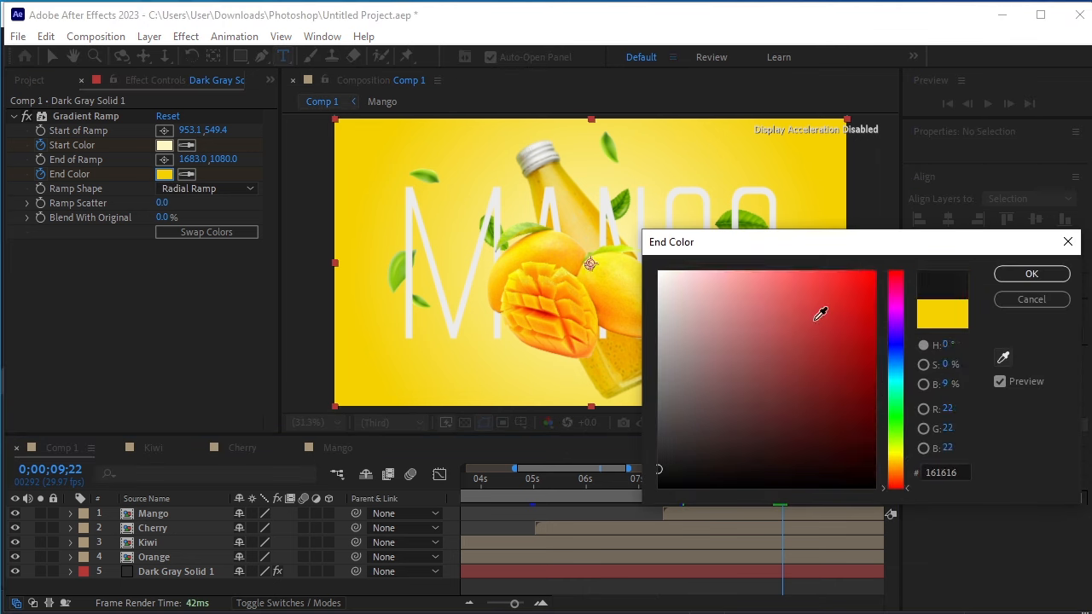
click(623, 286)
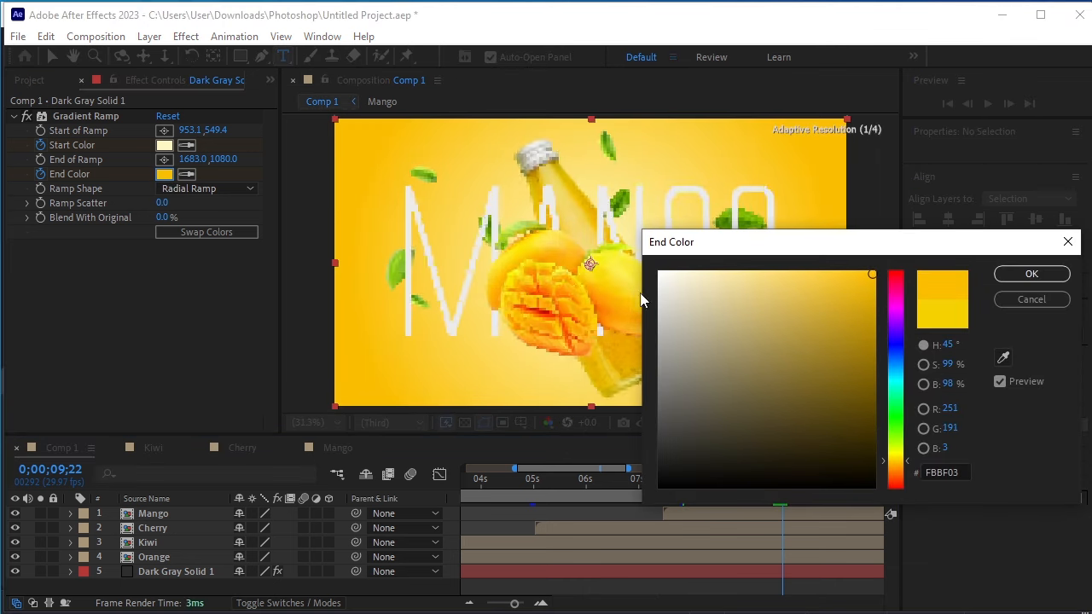
click(1031, 273)
- Add a Position keyframe to the Mango layer at 0;00;10;00, holding its centered position
drag(780, 485, 788, 518)
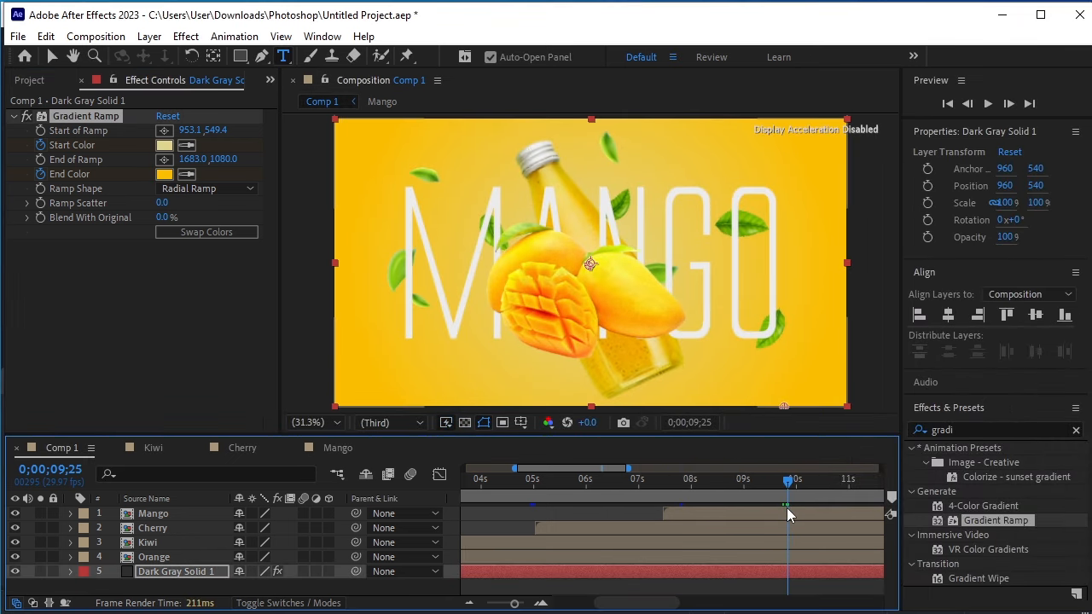
click(787, 509)
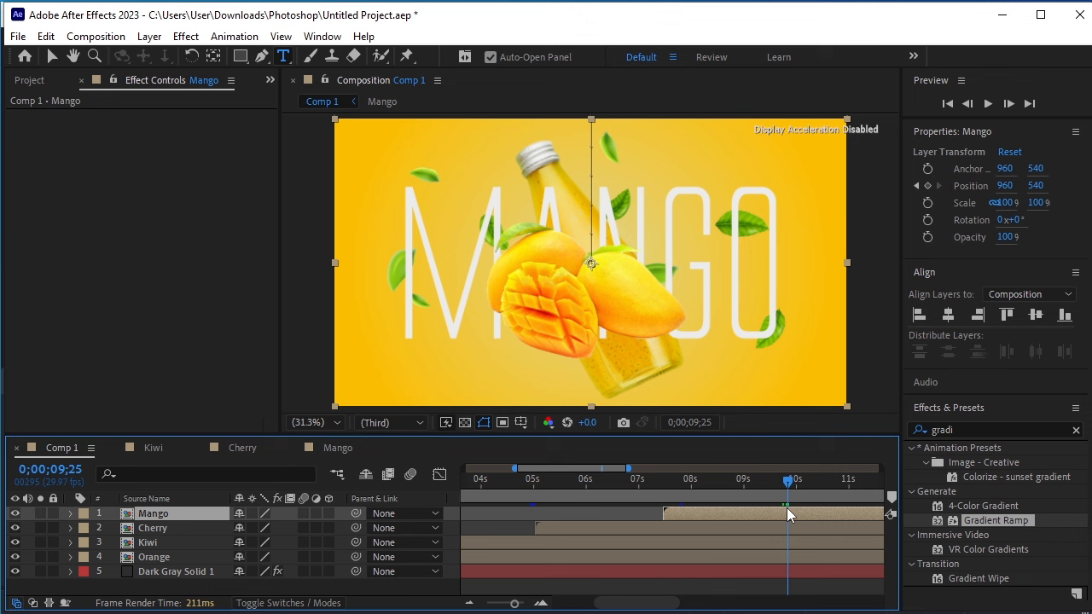
key(p)
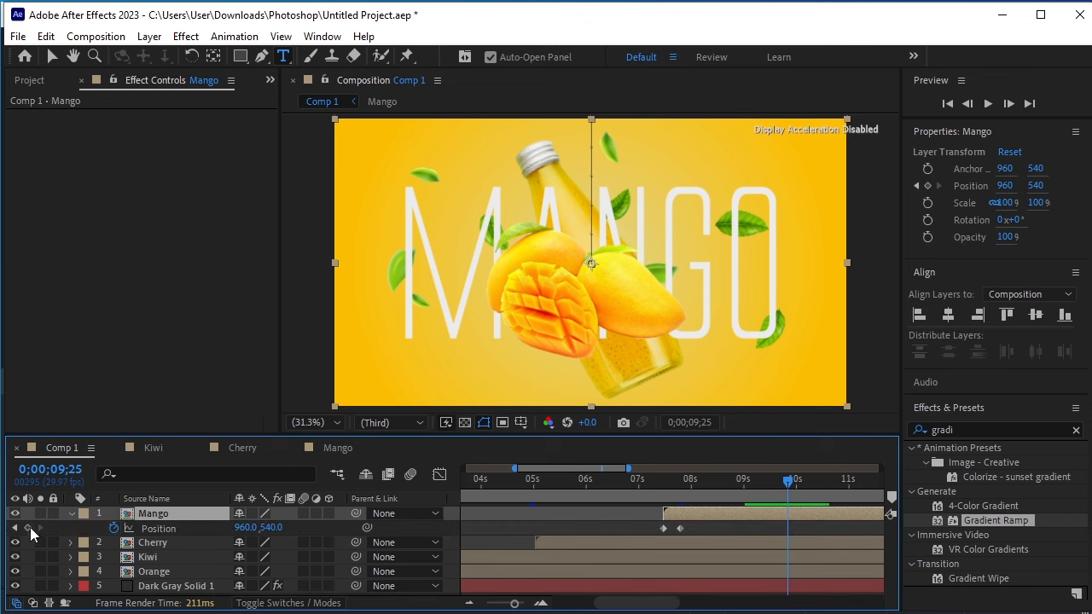
key(Page_Down)
key(Page_Down)
key(Page_Down)
key(Page_Down)
key(Page_Down)
click(28, 527)
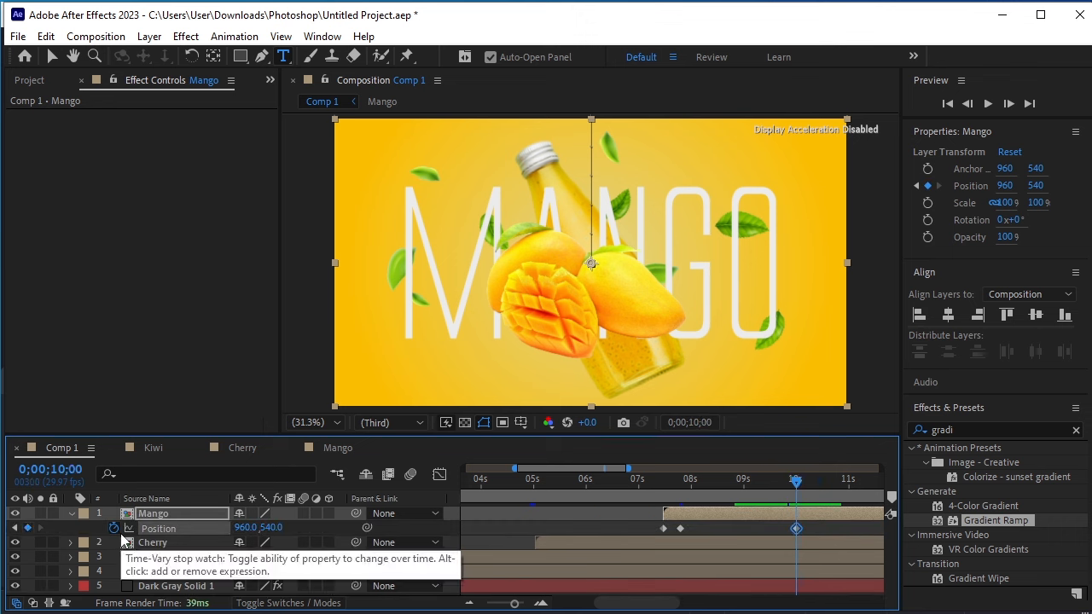
- At 0;00;10;10, move the Mango layer up out of the frame to Y position -537 and save the project
key(shift+Page_Down)
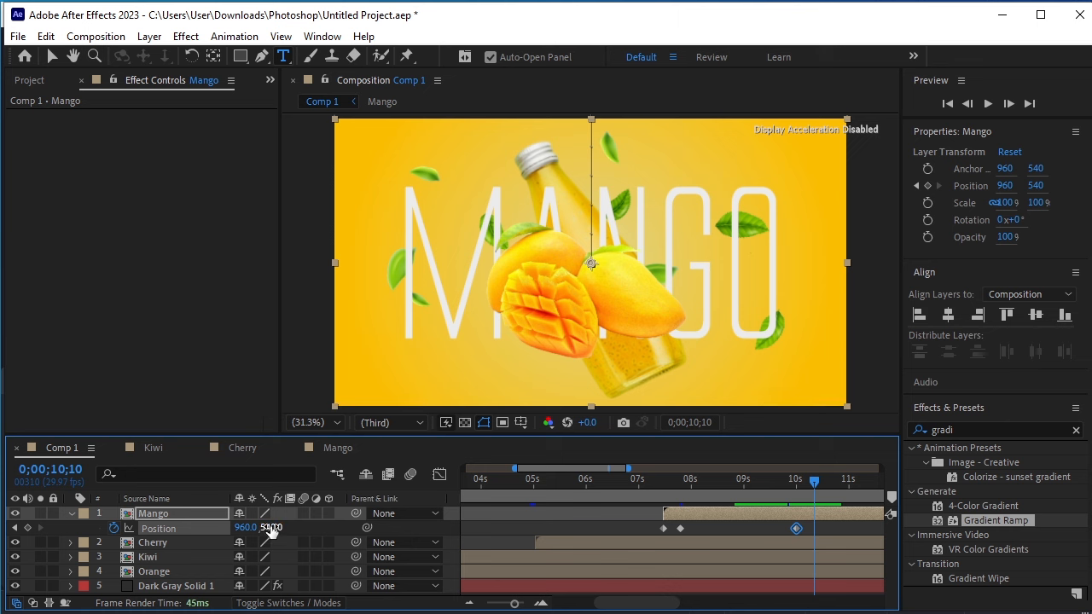
drag(272, 527, 5, 523)
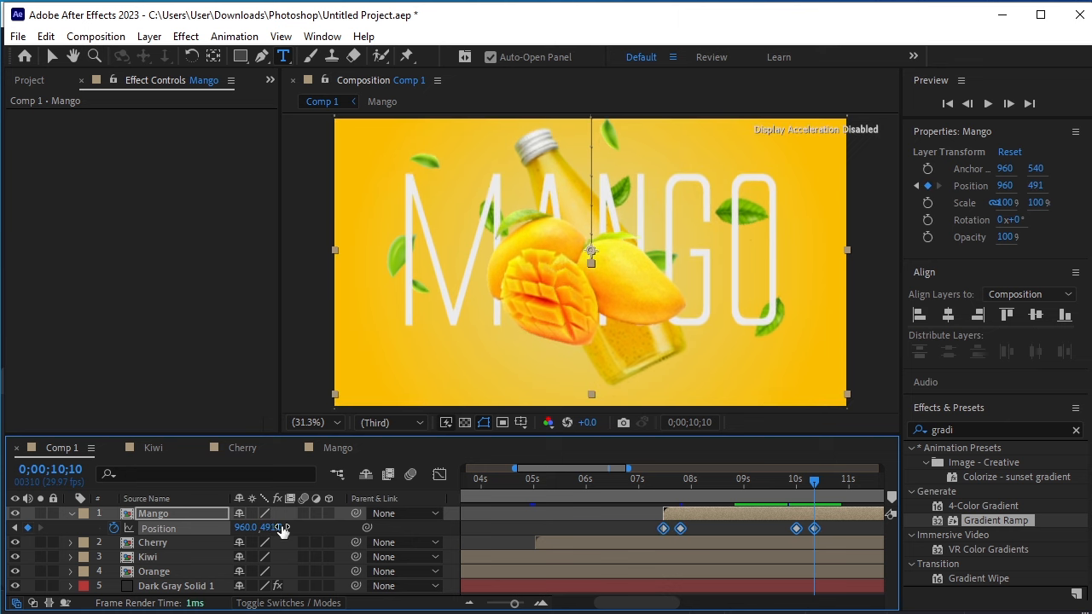
drag(279, 528, 3, 526)
drag(246, 524, 7, 513)
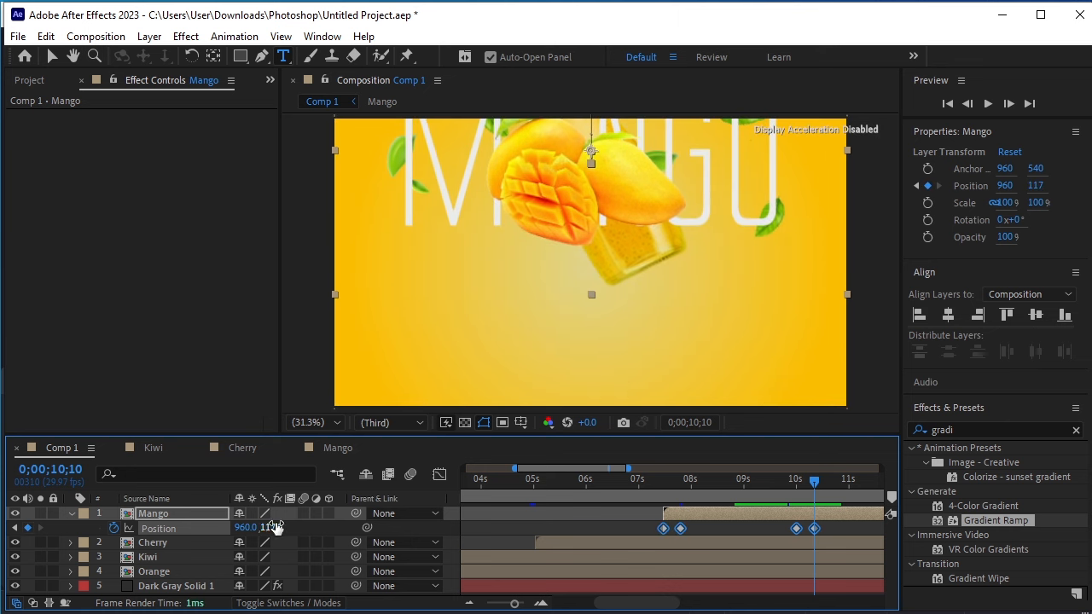
drag(274, 527, 4, 526)
drag(271, 527, 7, 526)
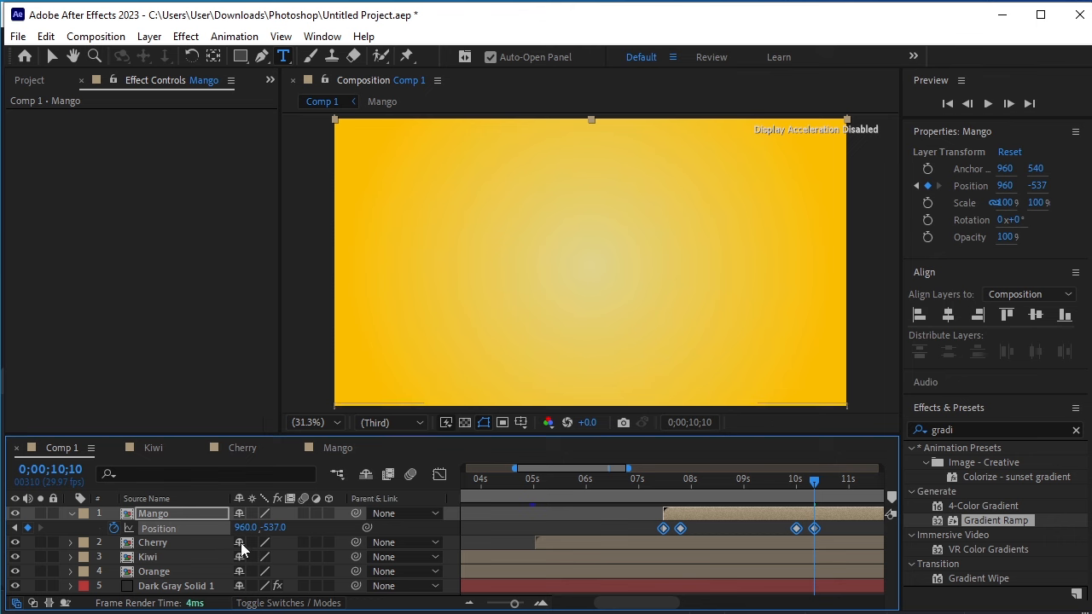
key(ctrl+s)
click(72, 525)
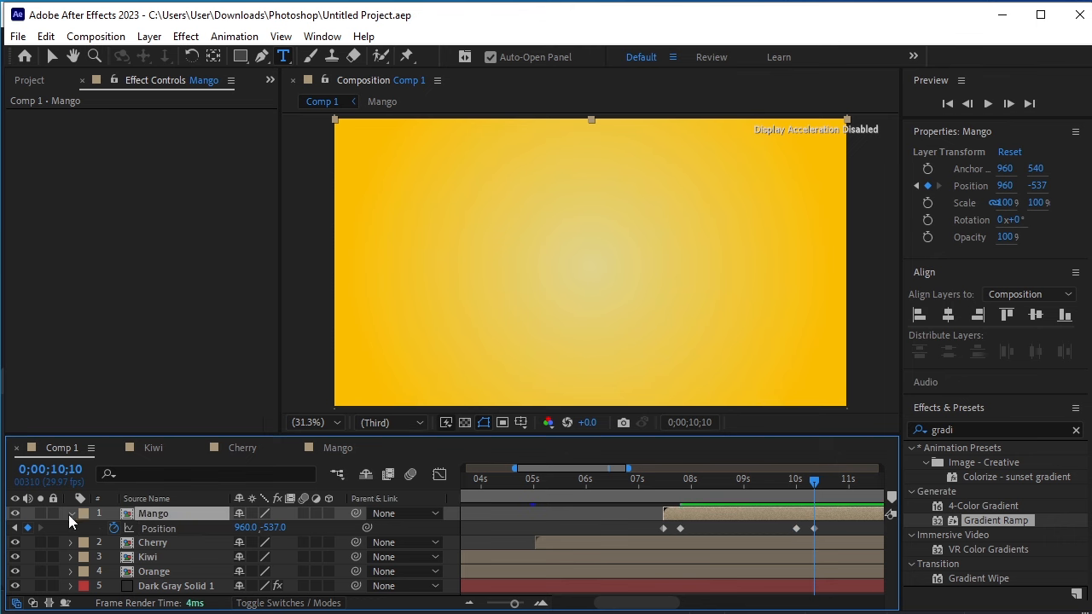
- Collapse the Mango layer's properties, deselect all layers and display the proportional grid over the composition
click(70, 513)
click(168, 589)
key(v)
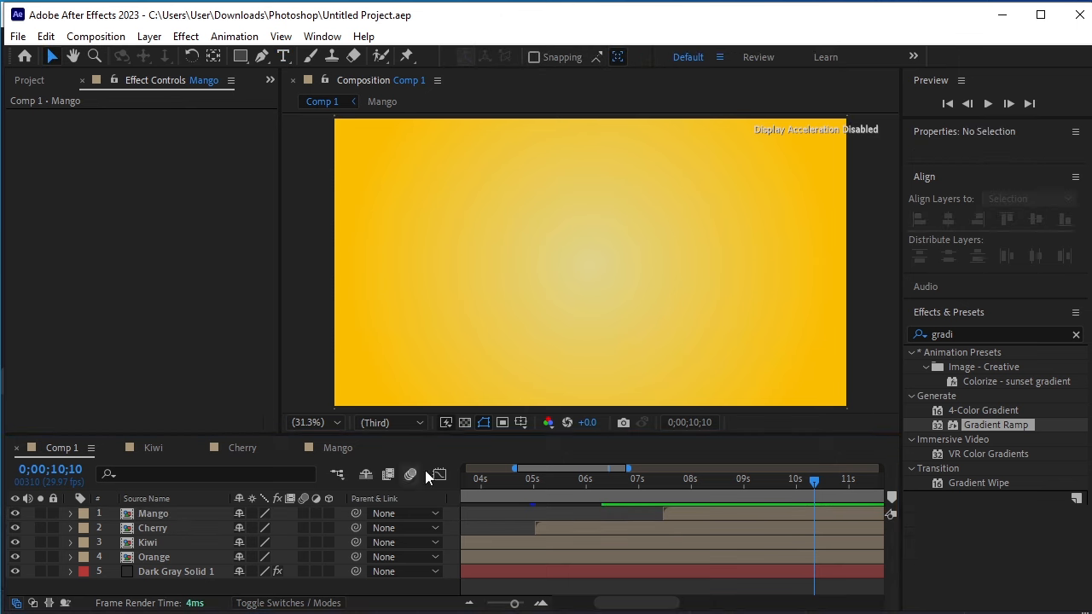
click(520, 423)
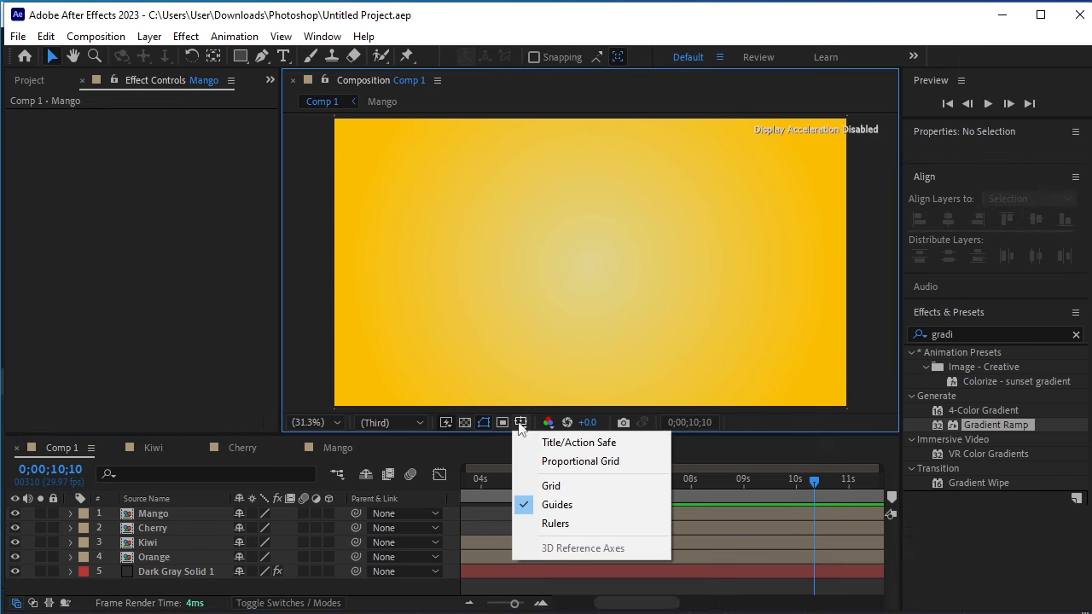
click(548, 461)
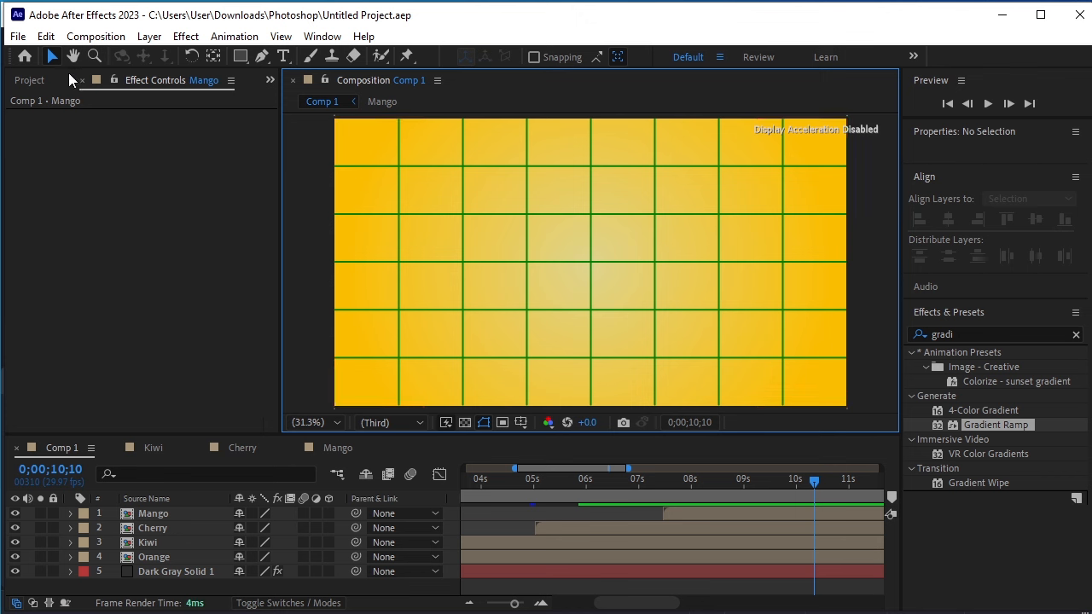
- Draw a full-height rectangle about 492 × 1089 px over the two leftmost grid columns as a new shape layer
click(239, 58)
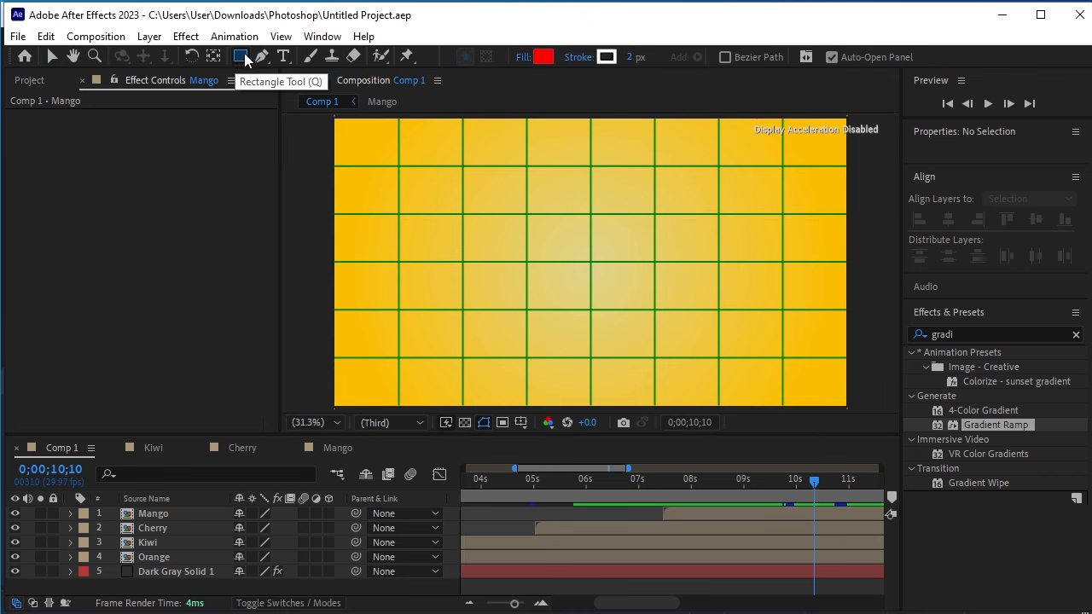
click(345, 125)
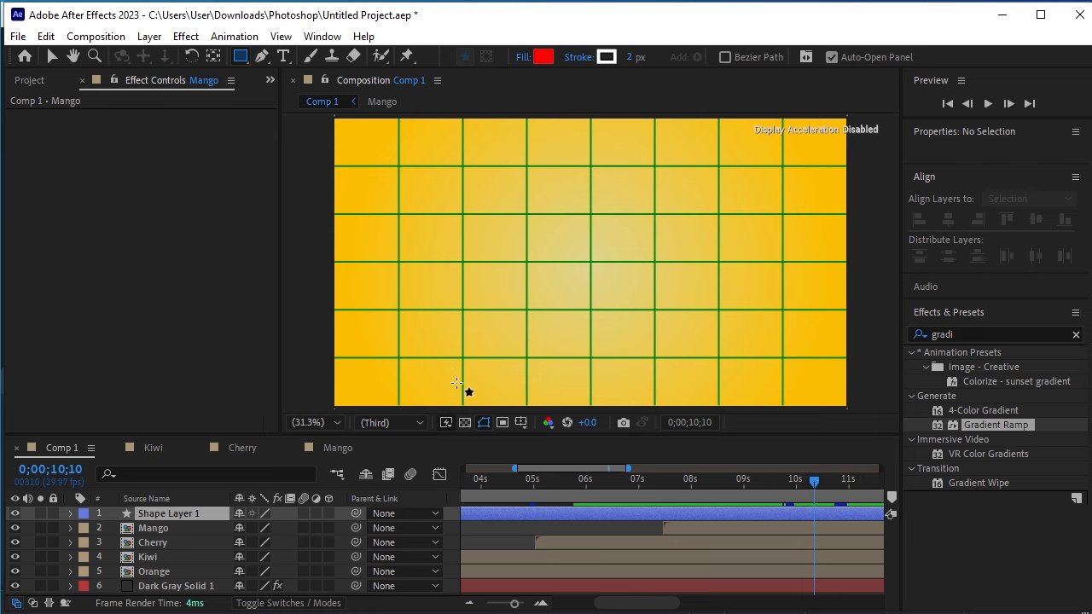
drag(457, 383, 463, 394)
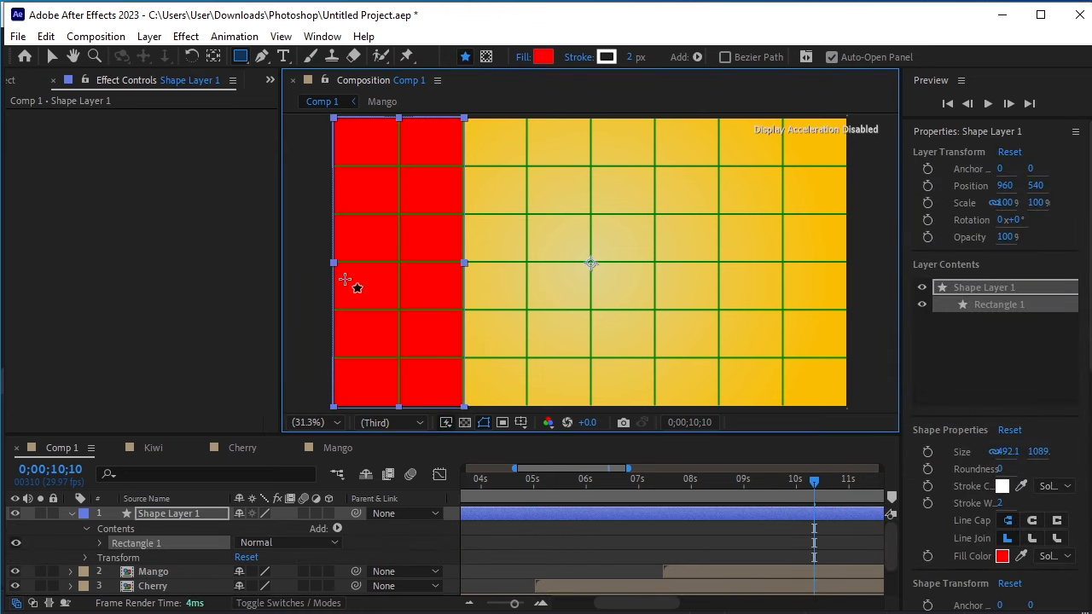
- Set the rectangle's fill color to orange FF8400 and collapse its shape layer's properties
click(543, 58)
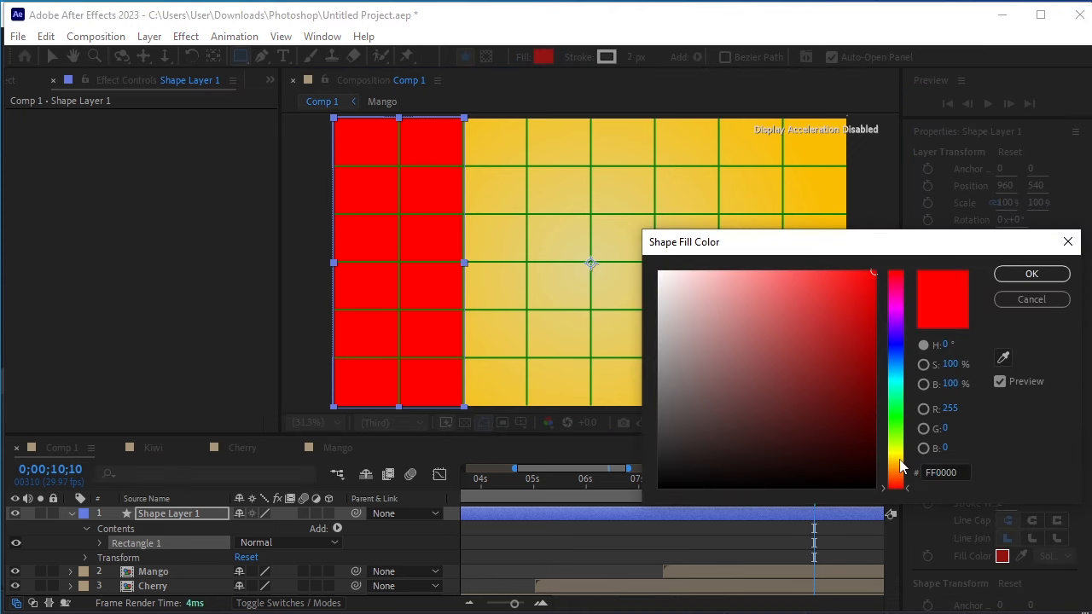
click(900, 470)
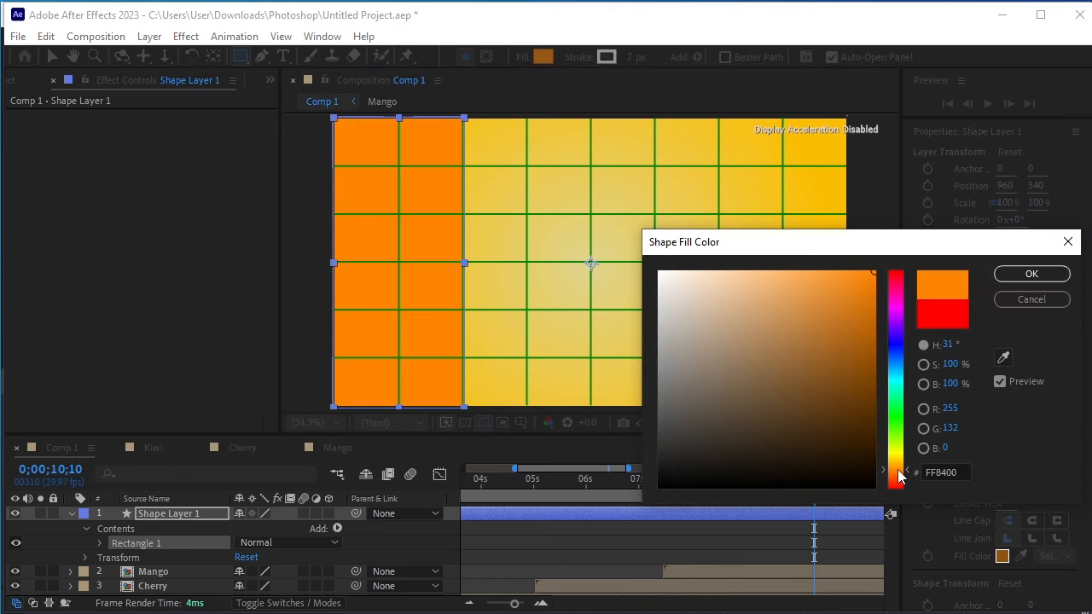
click(1028, 274)
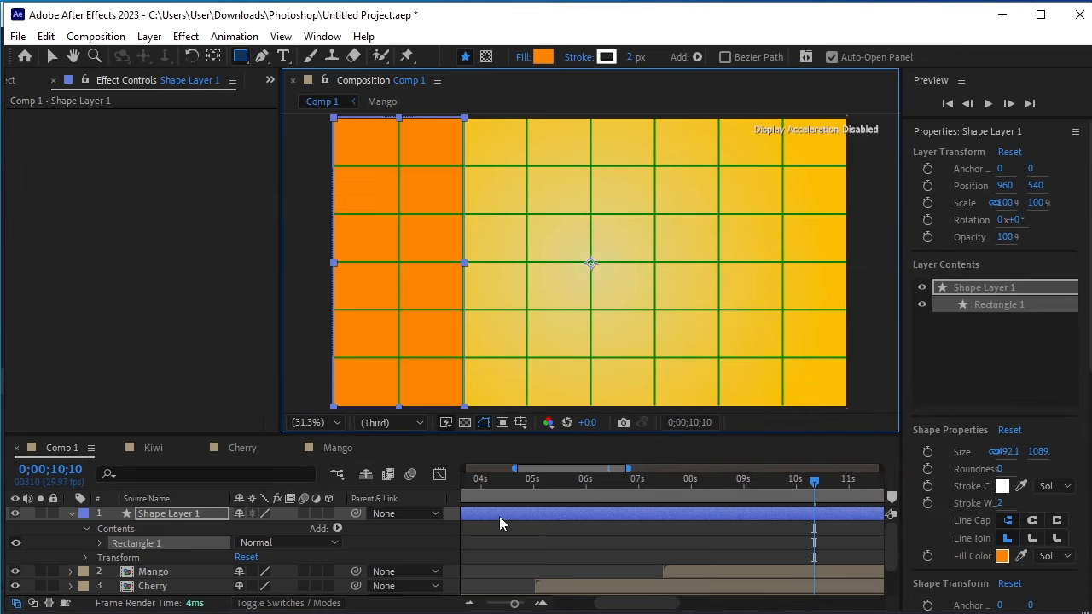
click(70, 512)
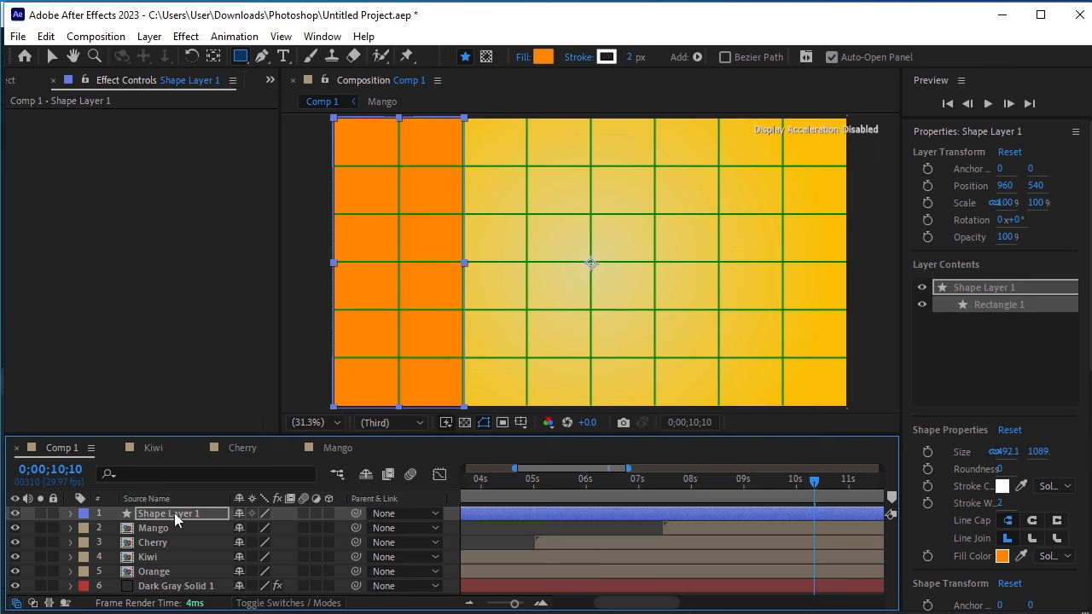
- Duplicate the orange stripe's layer and nudge the copy right to X position 1053
key(ctrl+d)
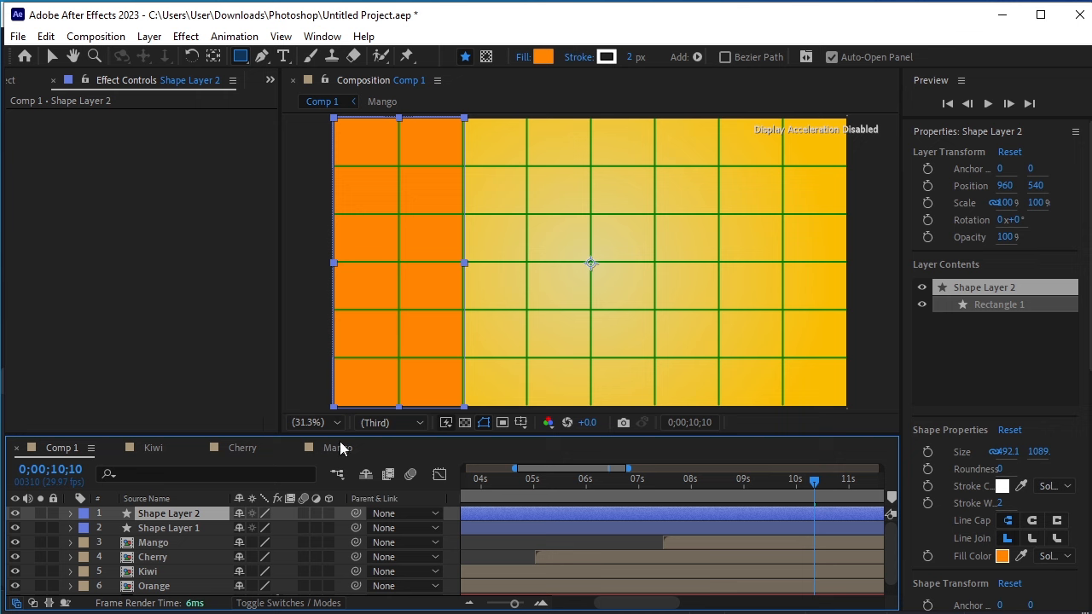
key(Right)
key(Right)
key(Right)
key(Right)
key(Right)
key(Right)
key(Right)
key(Right)
key(Right)
key(Right)
key(Right)
key(Right)
key(Right)
key(Right)
key(Right)
key(Right)
key(Right)
key(Right)
key(Right)
key(Right)
key(Right)
key(Right)
key(Right)
key(Right)
key(Right)
key(Right)
key(Right)
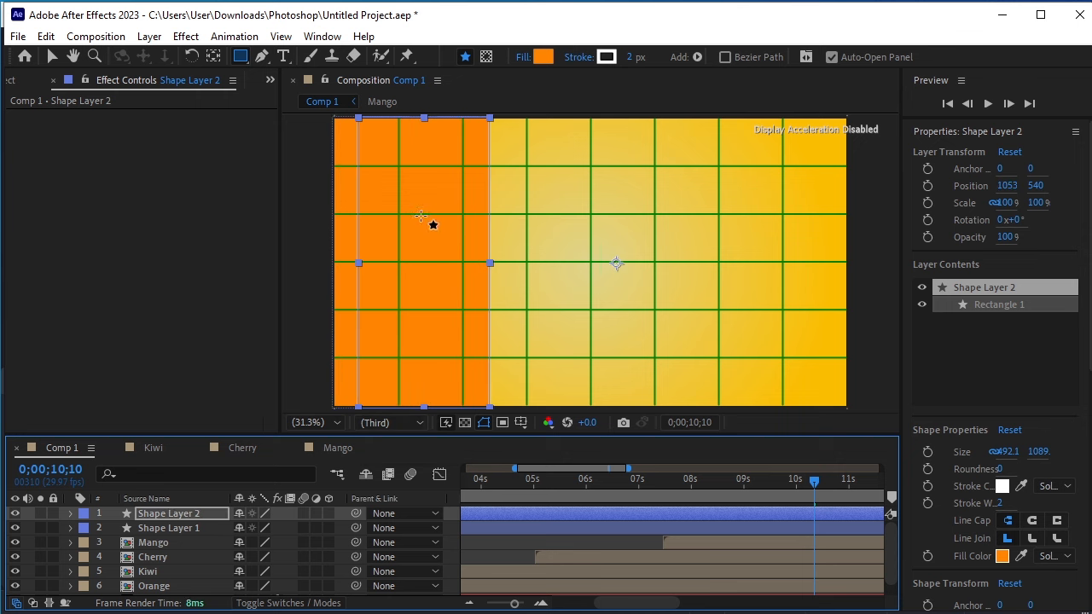
- Center the anchor point of the duplicated stripe and move it right to X position 719.6, over the third and fourth grid columns
double_click(213, 58)
key(Right)
key(Right)
key(Right)
key(Right)
key(Right)
key(Right)
key(Right)
key(Right)
key(Right)
key(Right)
key(Right)
key(shift+Right)
key(shift+Right)
key(shift+Right)
key(shift+Right)
key(shift+Right)
key(shift+Right)
key(shift+Right)
key(shift+Right)
key(shift+Right)
key(shift+Right)
key(shift+Right)
key(shift+Right)
key(shift+Right)
key(shift+Right)
key(shift+Right)
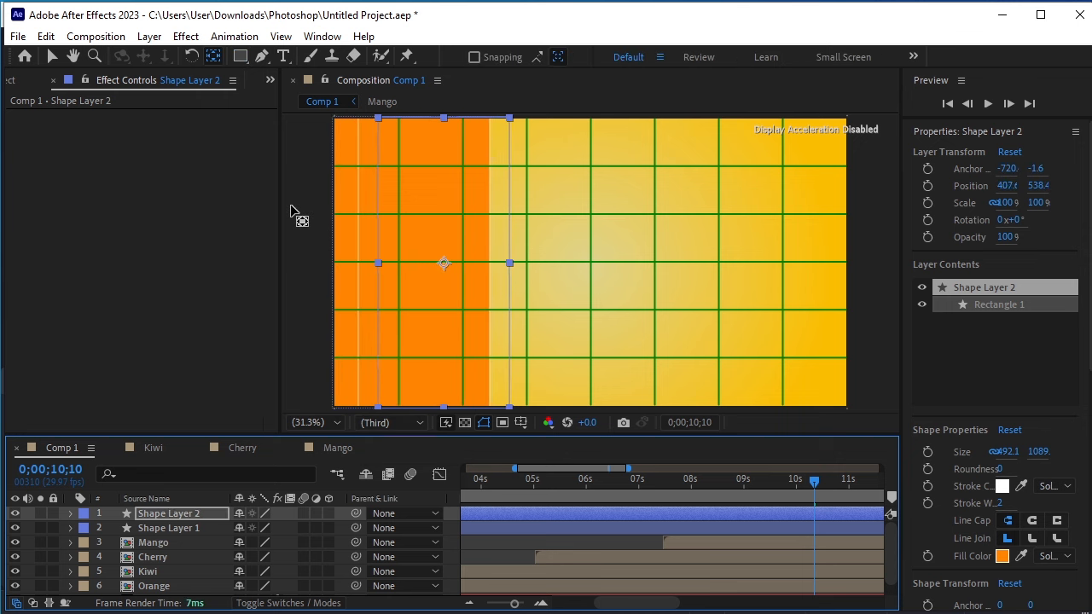
key(shift+Right)
key(shift+Right)
key(shift+Right)
key(shift+Right)
key(shift+Right)
key(shift+Right)
key(shift+Right)
key(shift+Right)
key(shift+Right)
key(shift+Right)
key(shift+Right)
key(shift+Right)
key(shift+Right)
key(shift+Right)
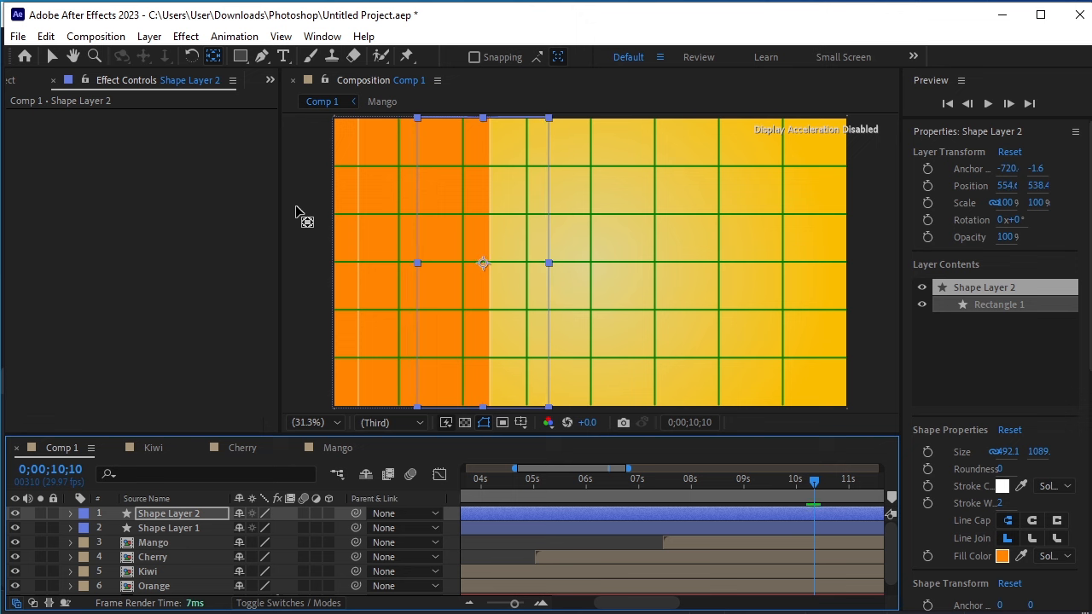
key(shift+Right)
key(shift+Right)
key(shift+Right)
key(shift+Right)
key(shift+Right)
key(shift+Right)
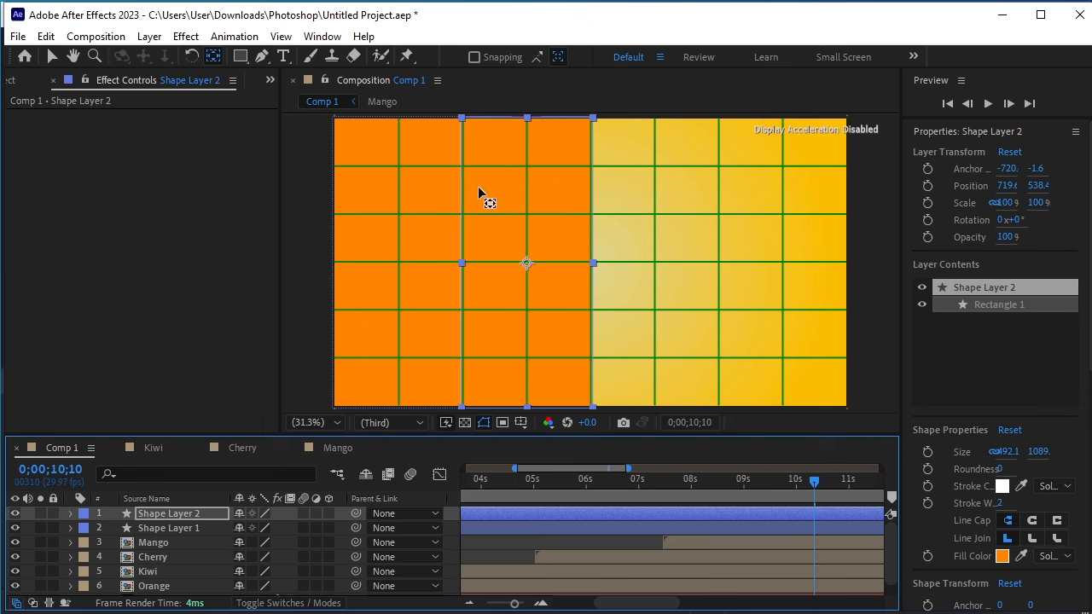
- Set the second stripe's fill color to light green 83C147
click(239, 57)
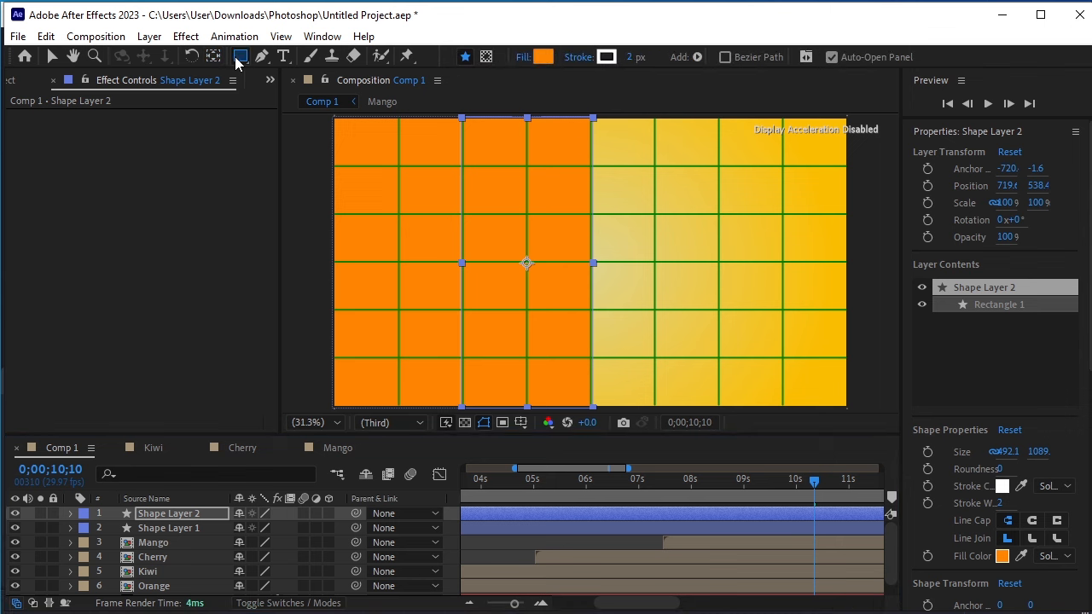
click(549, 56)
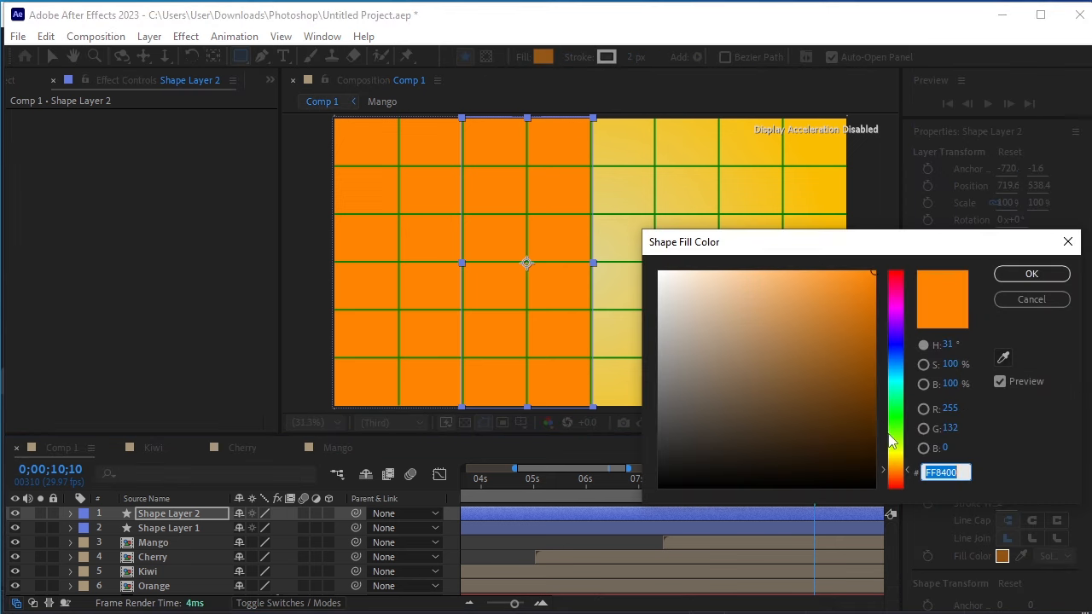
click(895, 435)
mouse_move(858, 390)
mouse_down()
mouse_move(859, 365)
mouse_move(831, 344)
mouse_move(852, 315)
mouse_up()
click(827, 345)
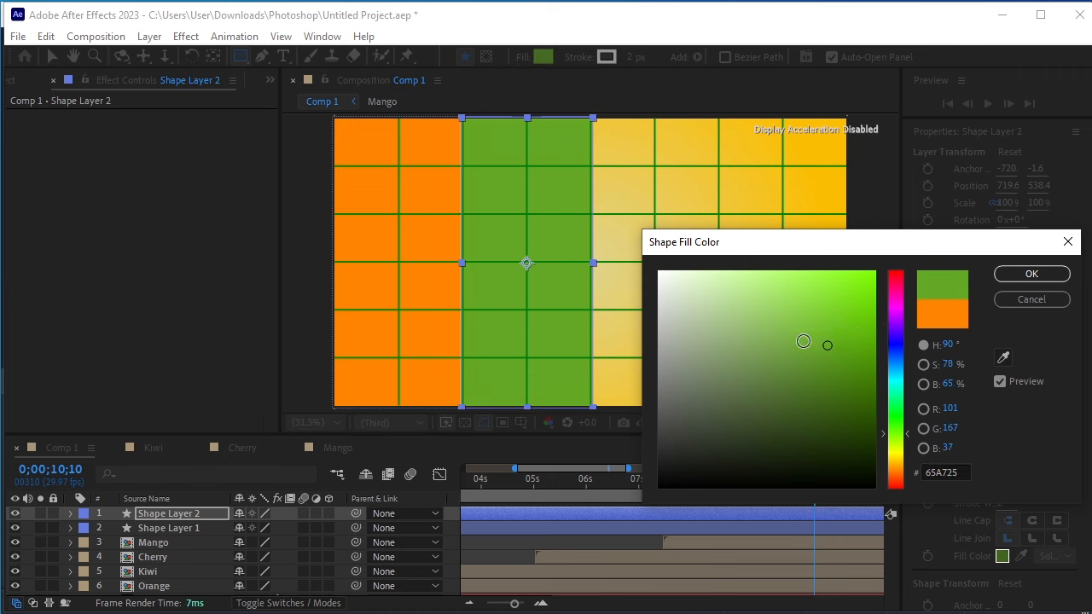
click(795, 323)
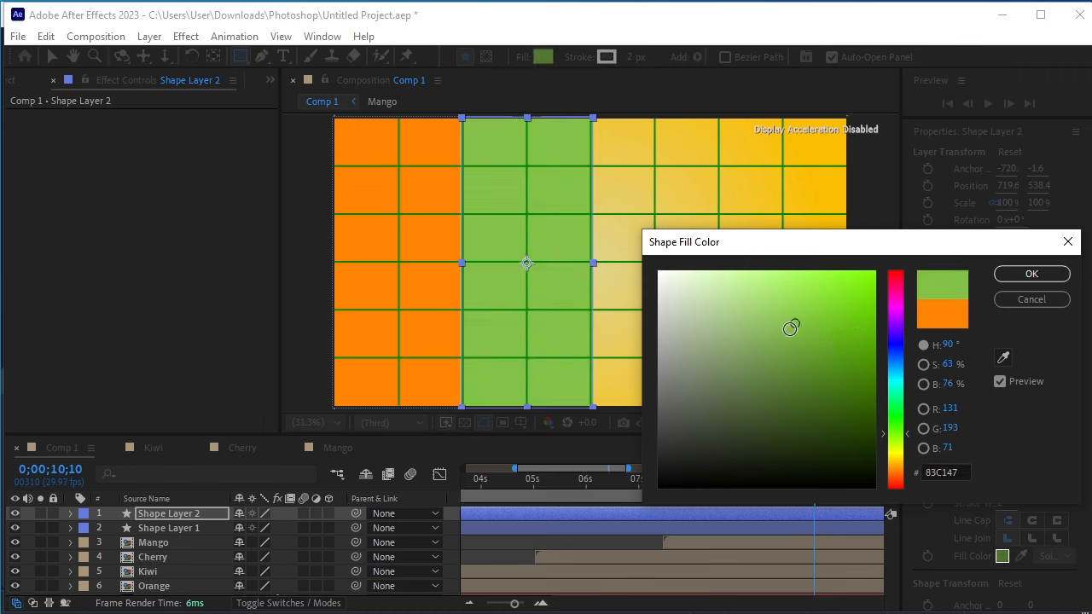
click(1024, 274)
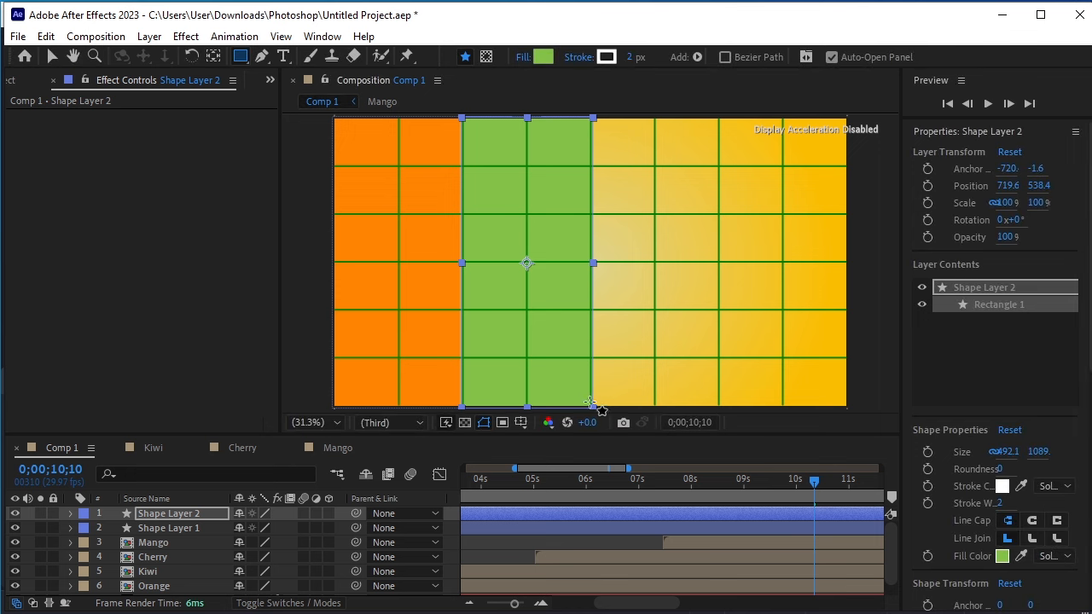
- Duplicate the green stripe and move the copy to X position 1197.6, over the fifth and sixth grid columns
key(ctrl+d)
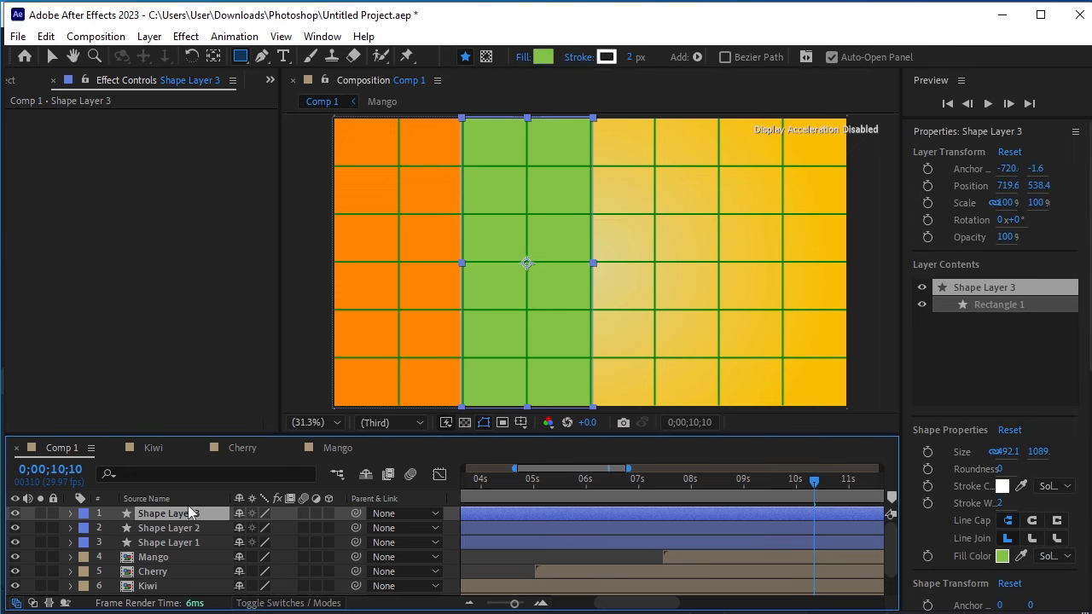
key(p)
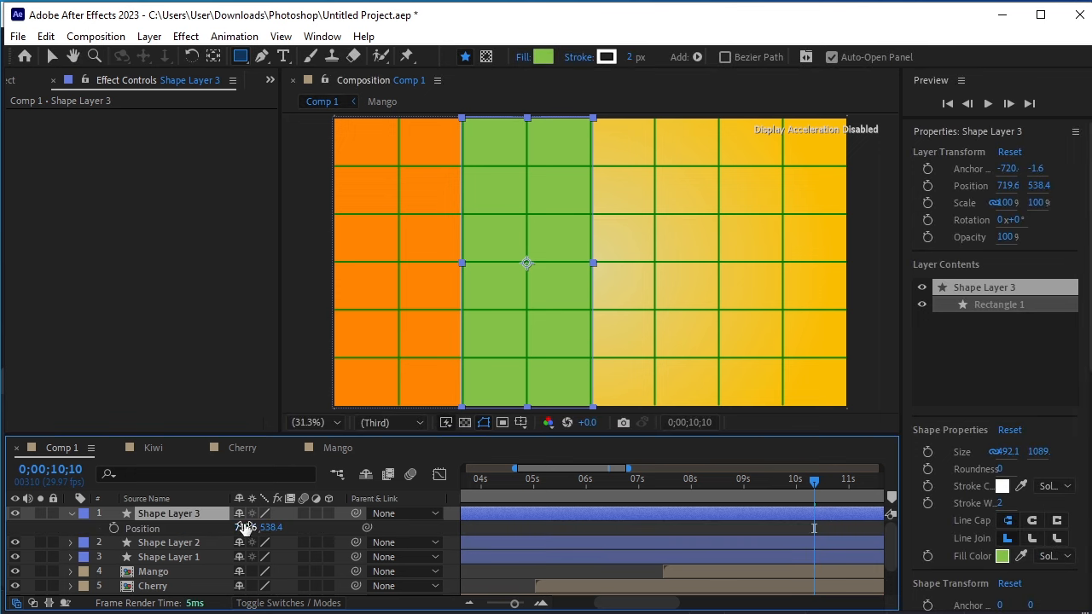
drag(259, 527, 634, 516)
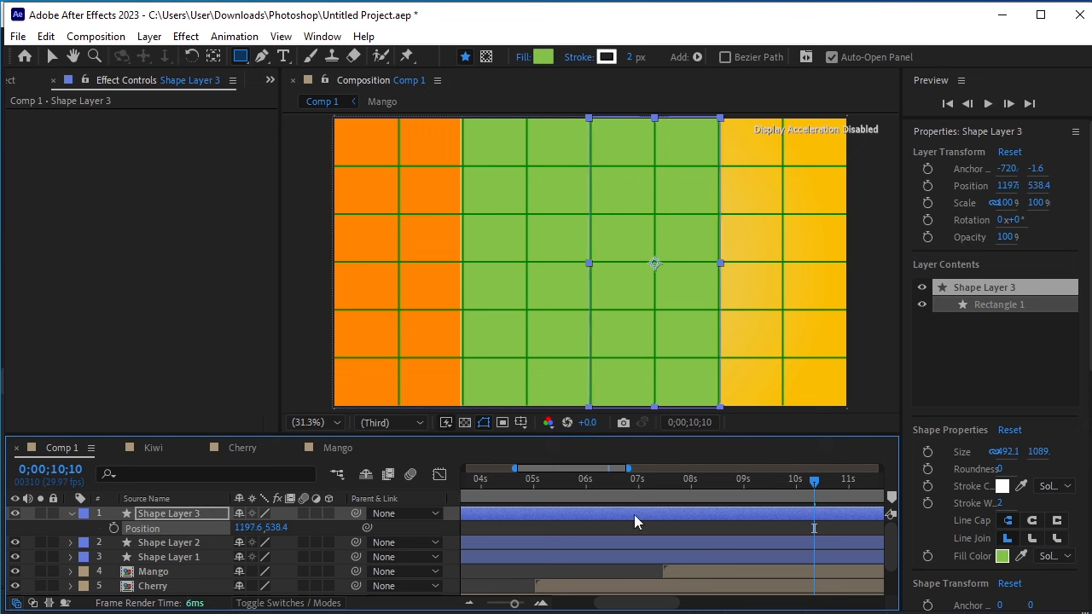
click(69, 514)
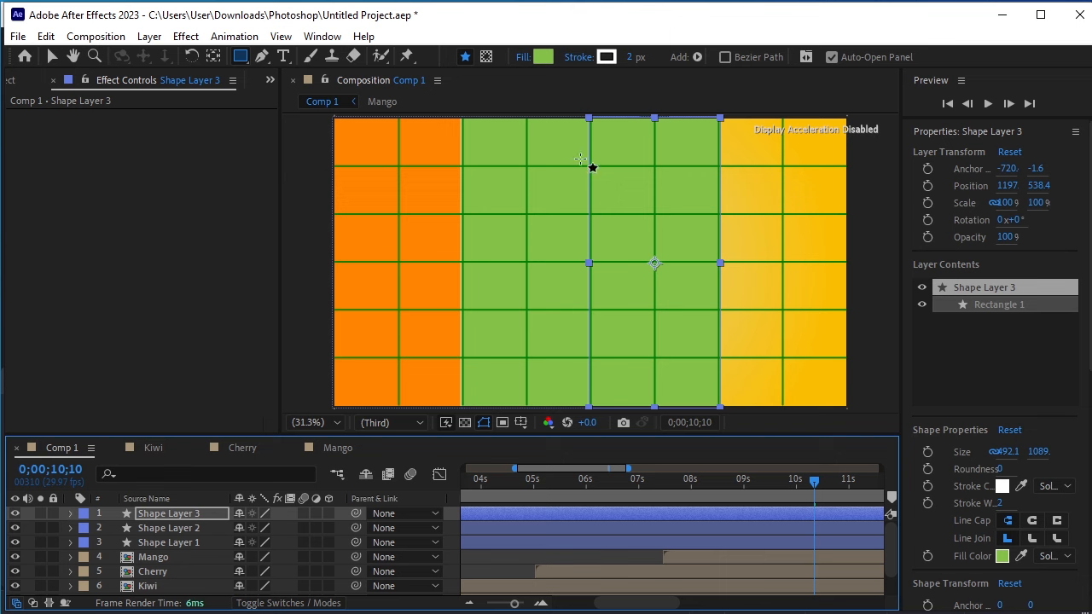
- Set the third stripe's fill color to red DF370A
click(544, 58)
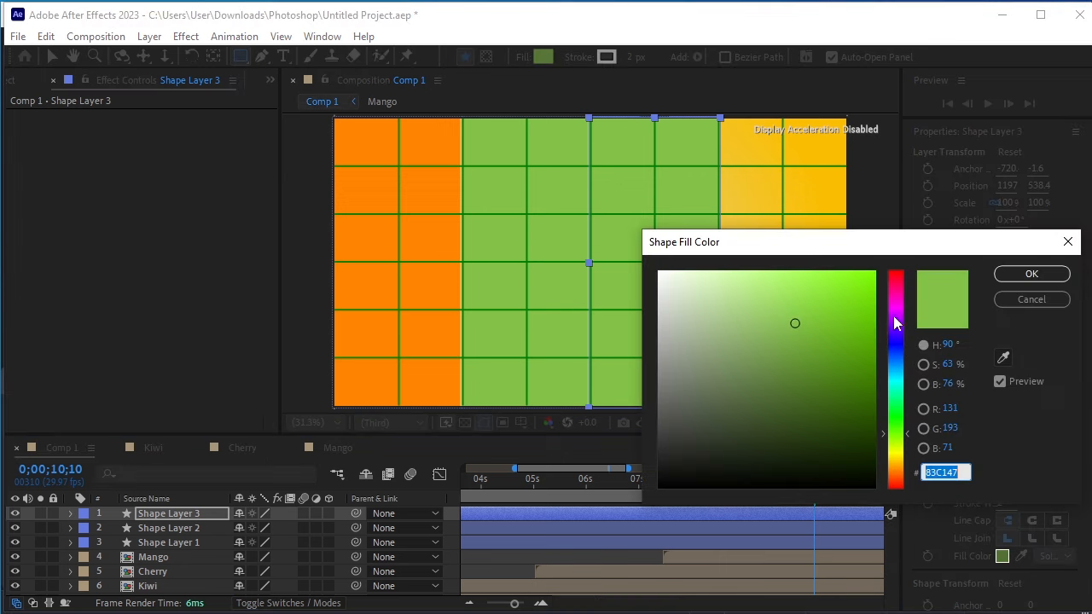
click(893, 284)
click(899, 476)
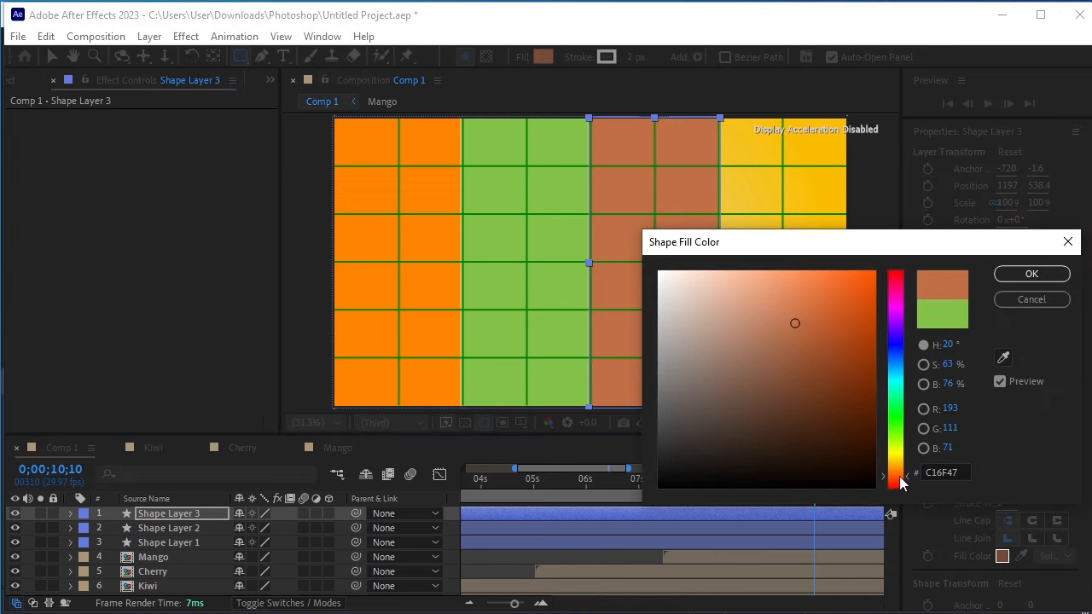
click(902, 481)
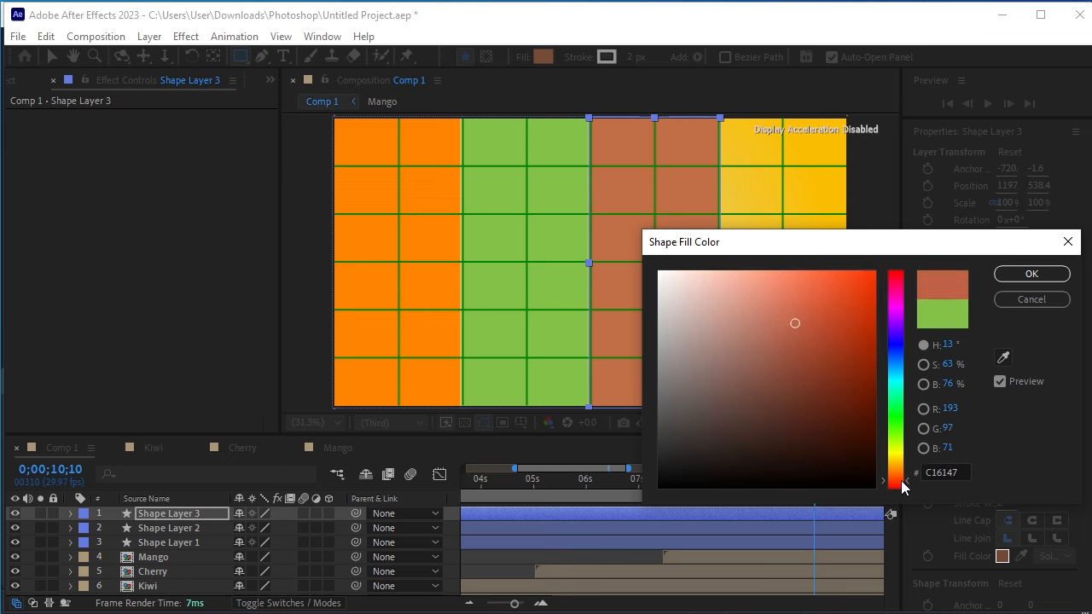
click(866, 298)
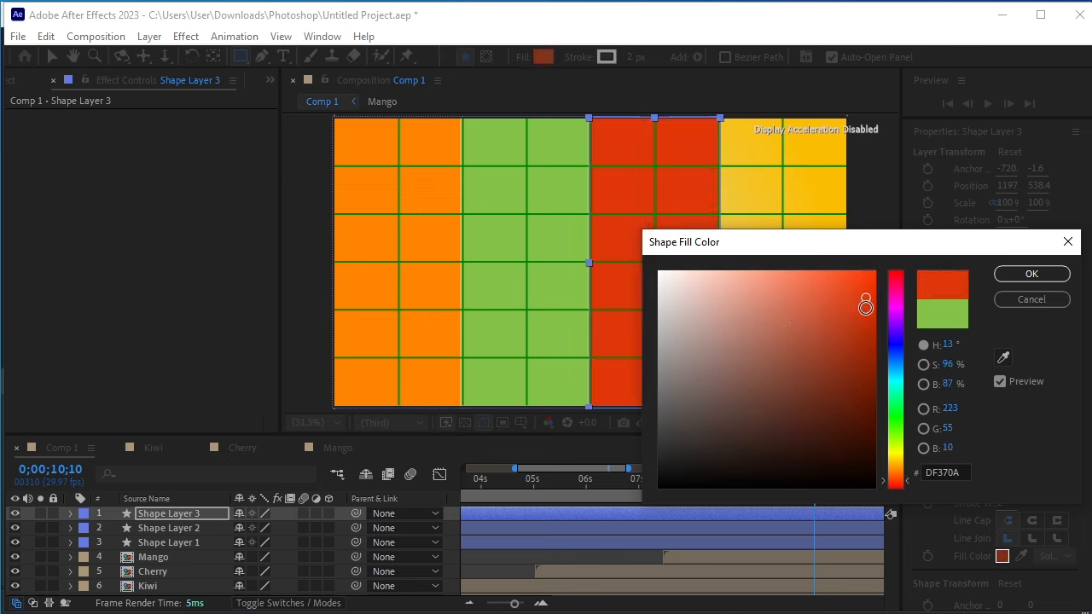
click(1032, 274)
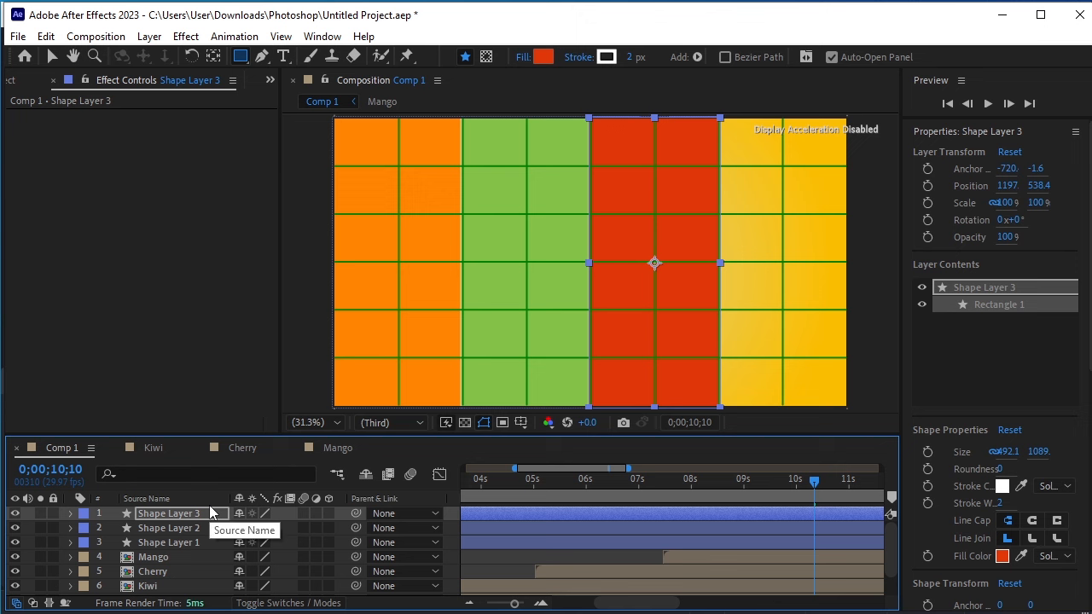
- Duplicate the red stripe and move the copy to X position 1684.6, over the last two grid columns
key(ctrl+d)
key(p)
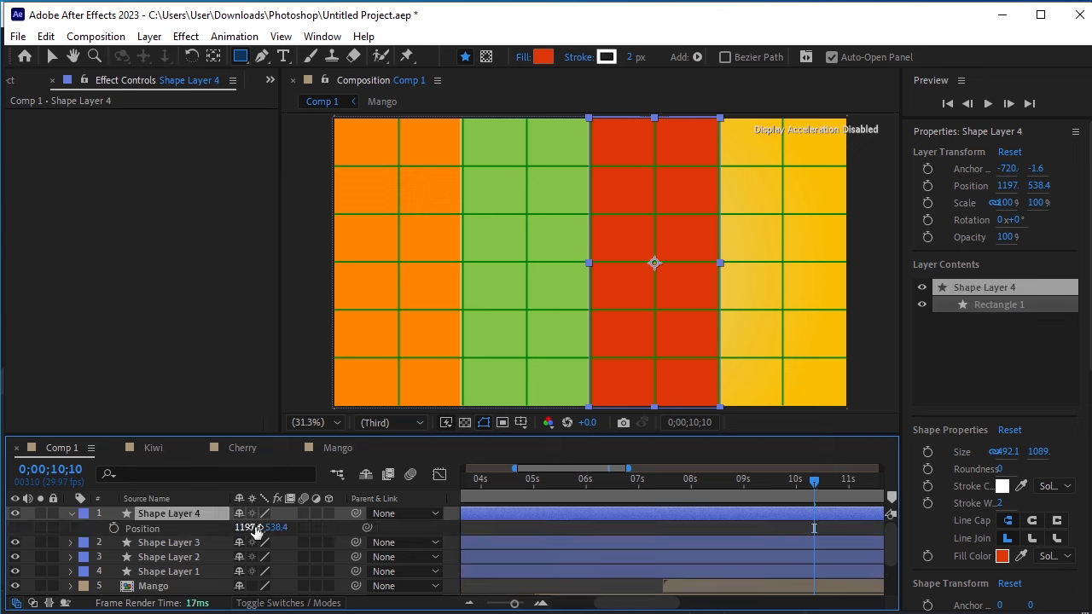
drag(252, 527, 671, 534)
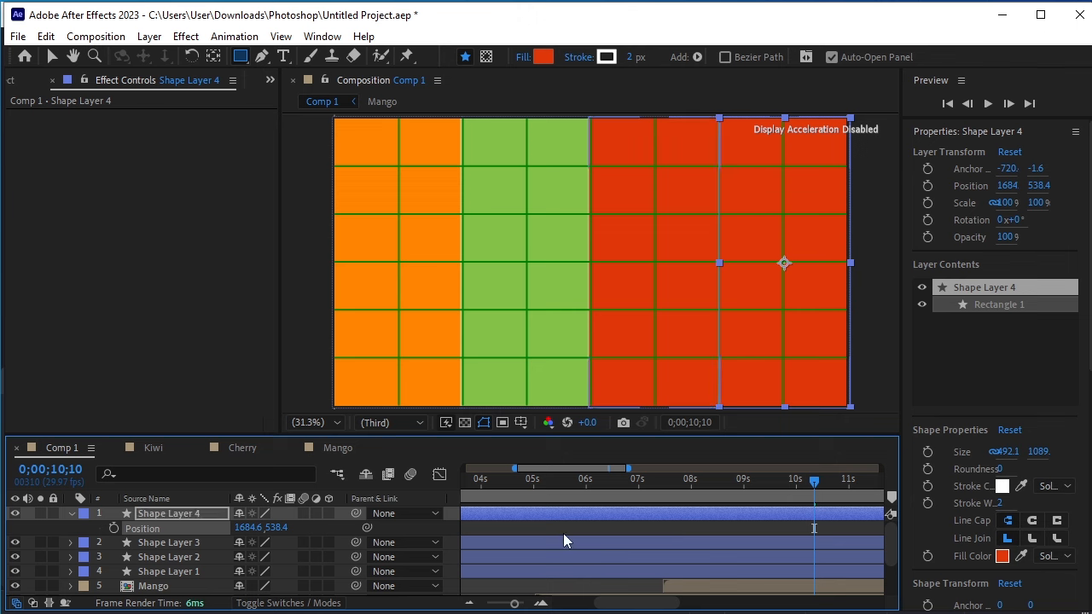
- Set the fourth stripe's fill color to yellow FFD800
click(542, 57)
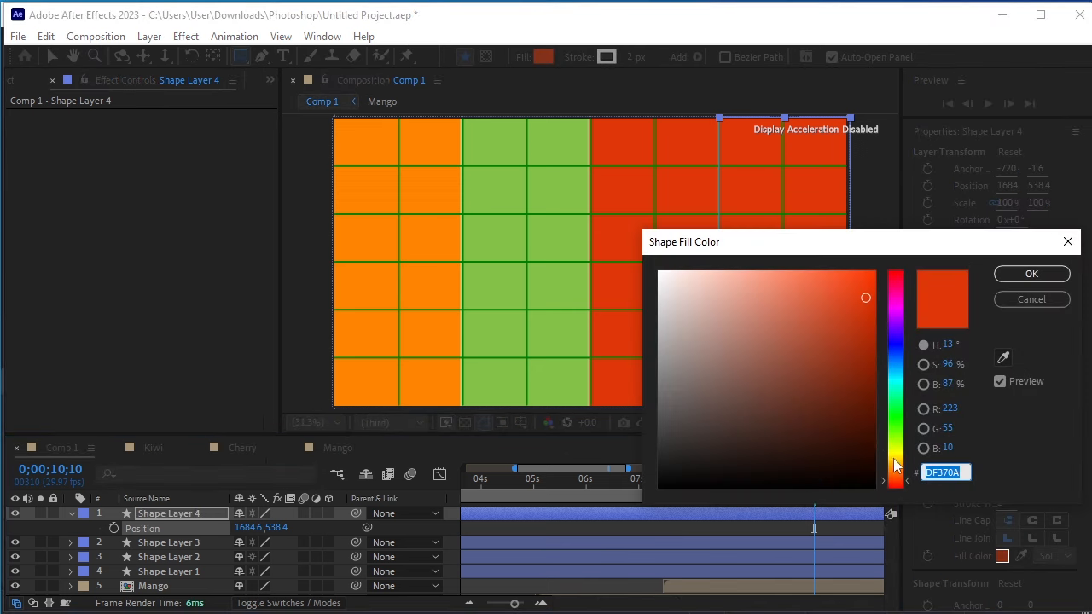
drag(896, 456, 906, 465)
drag(860, 275, 876, 261)
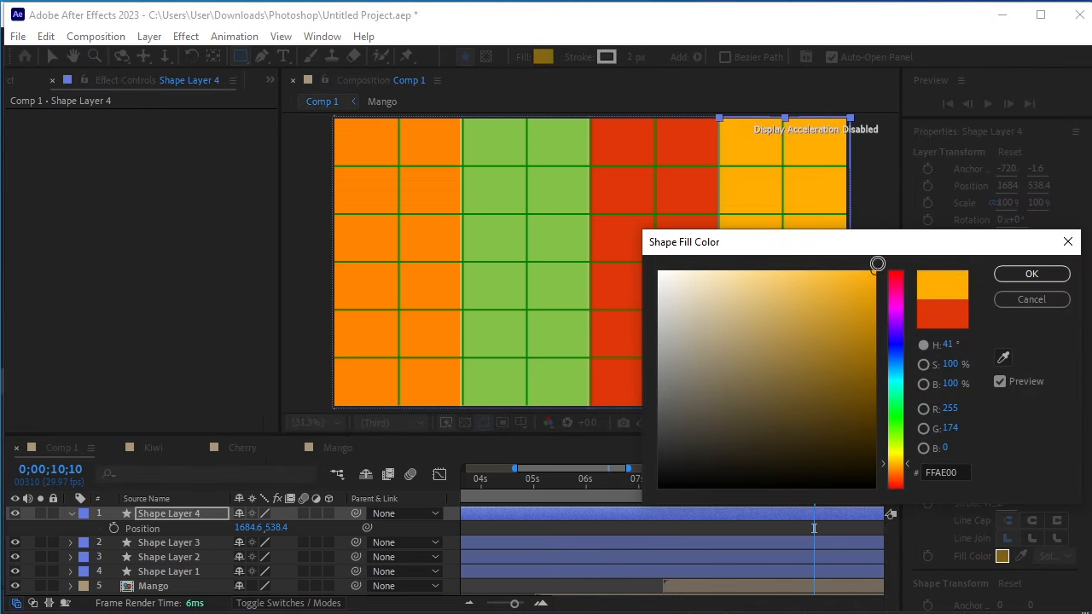
drag(905, 465, 906, 457)
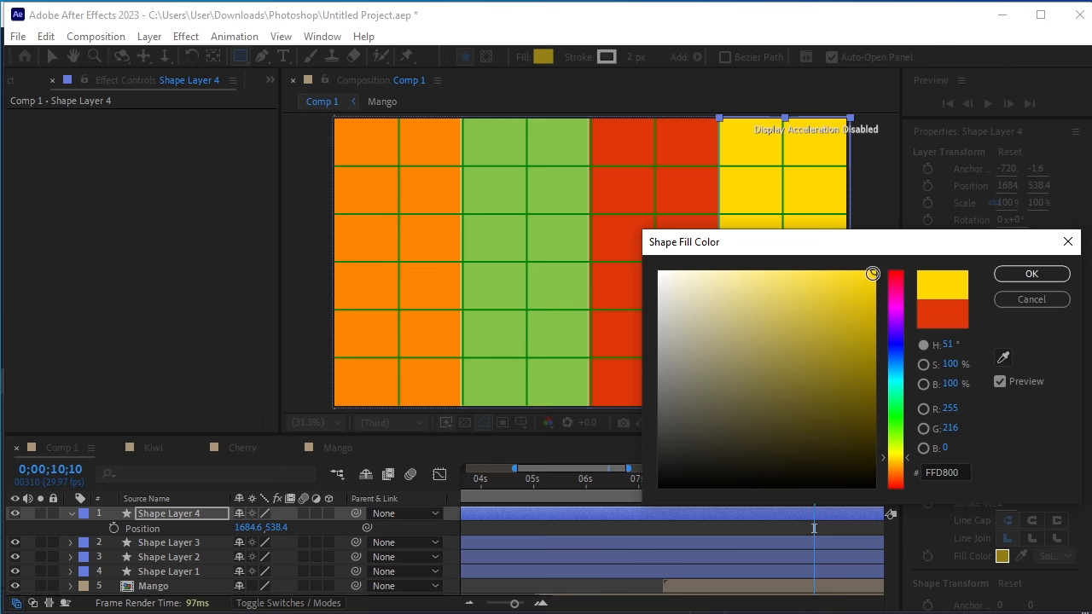
click(1030, 274)
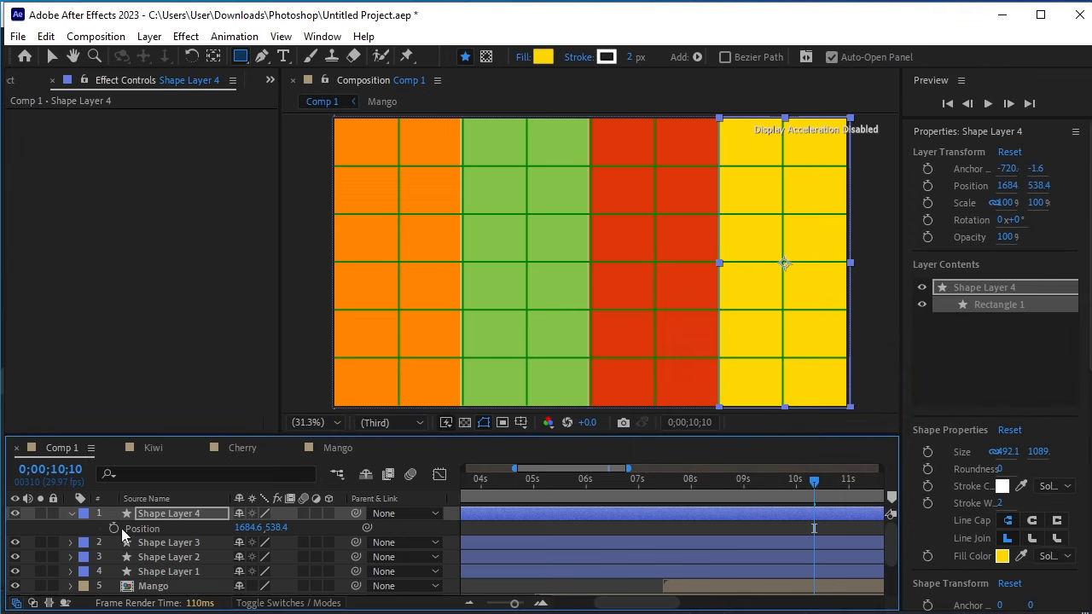
- Trim the start of all four stripe layers to 0;00;10;10
click(70, 513)
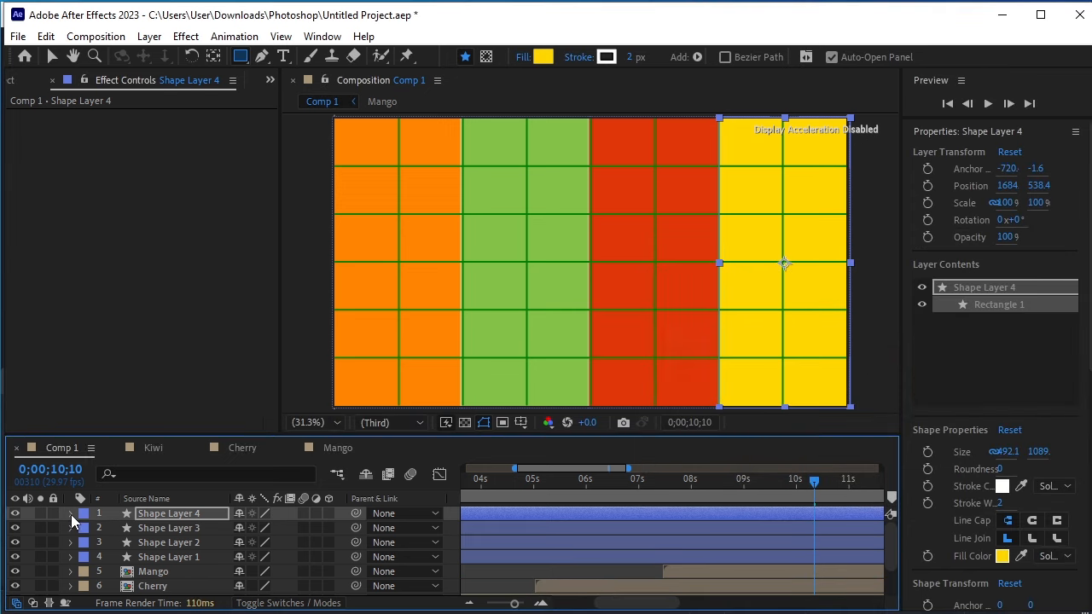
drag(814, 483, 728, 531)
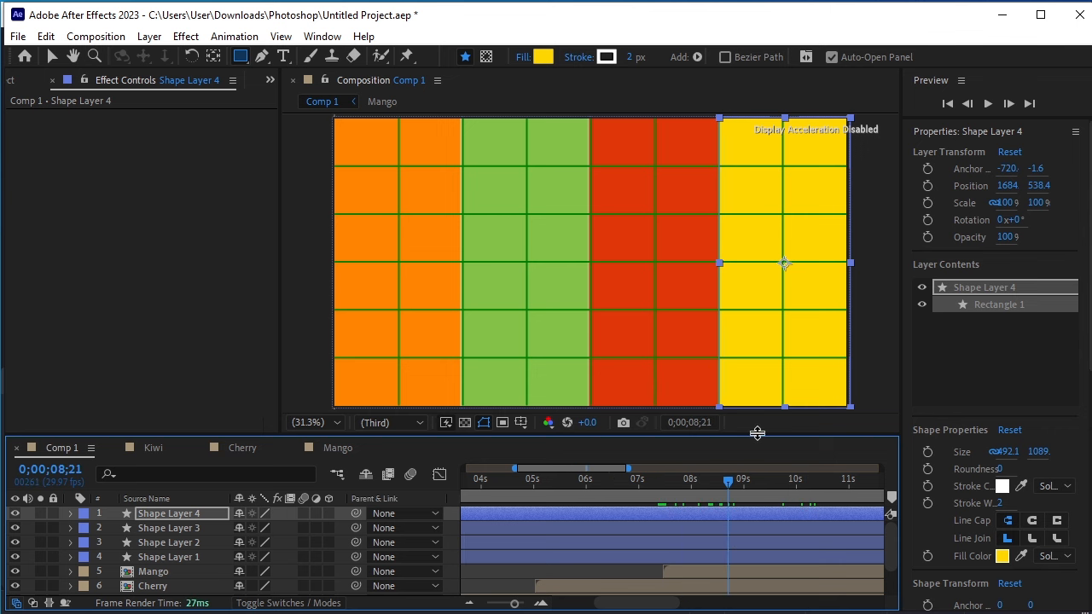
drag(758, 434, 760, 391)
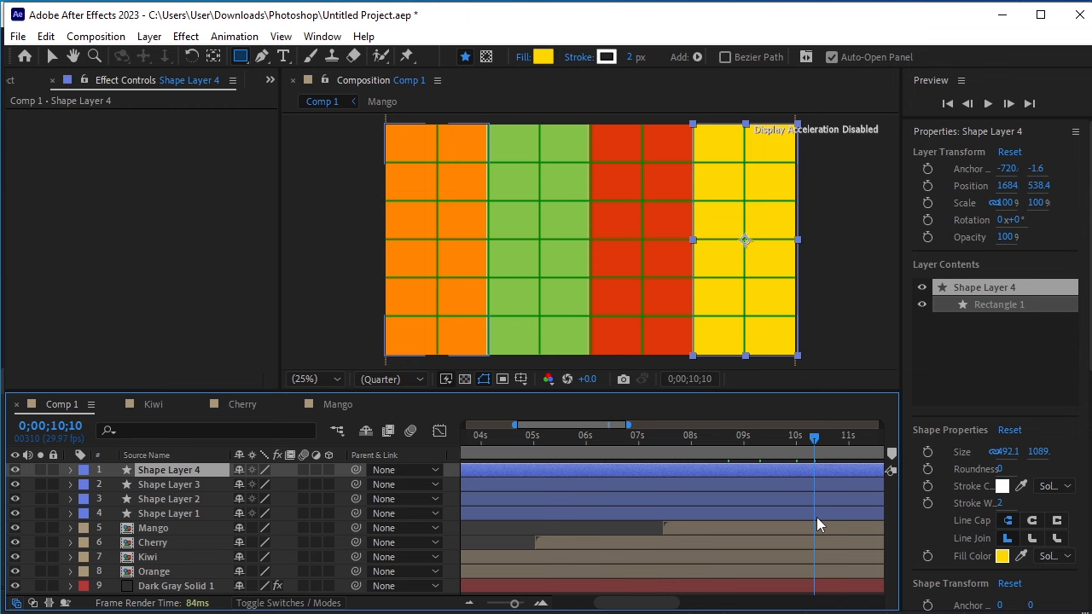
shift+click(817, 517)
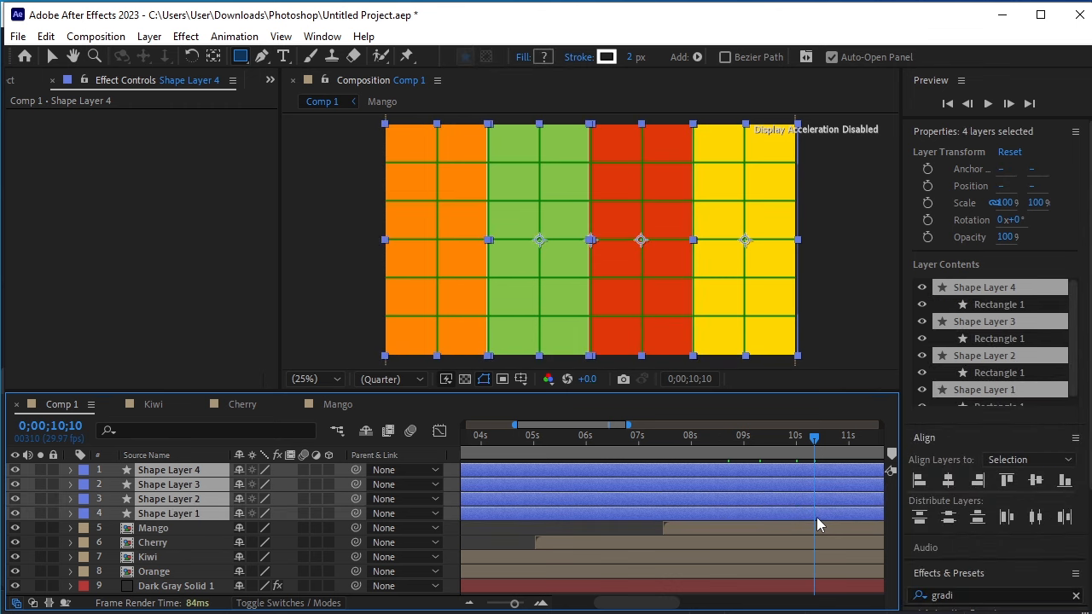
key(alt+bracketleft)
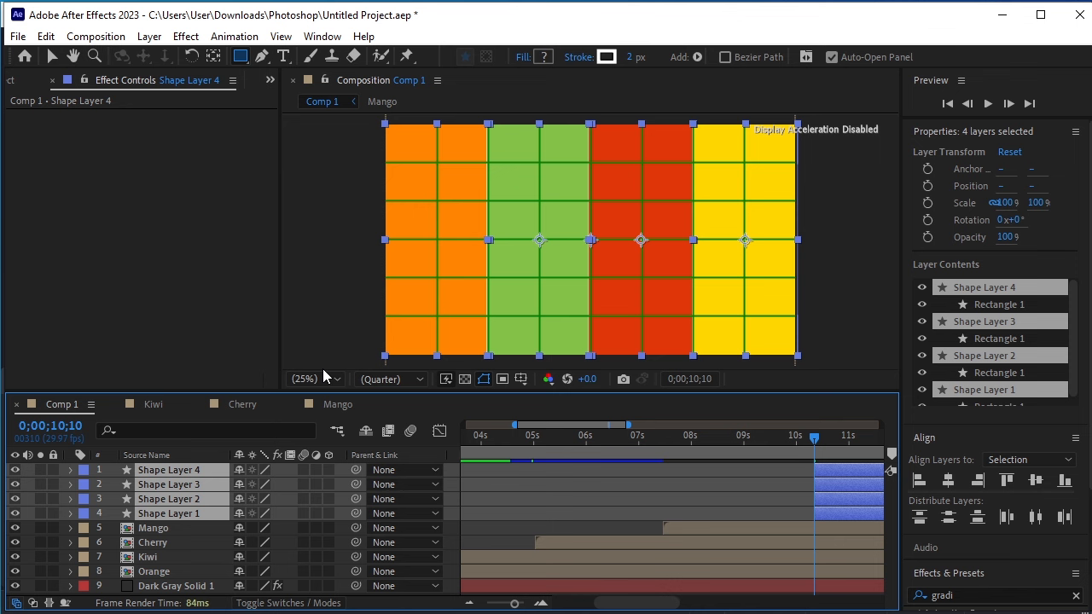
- Add Position keyframes to the orange and red stripes at 0;00;10;20
key(shift+Page_Down)
click(52, 56)
click(348, 285)
click(422, 259)
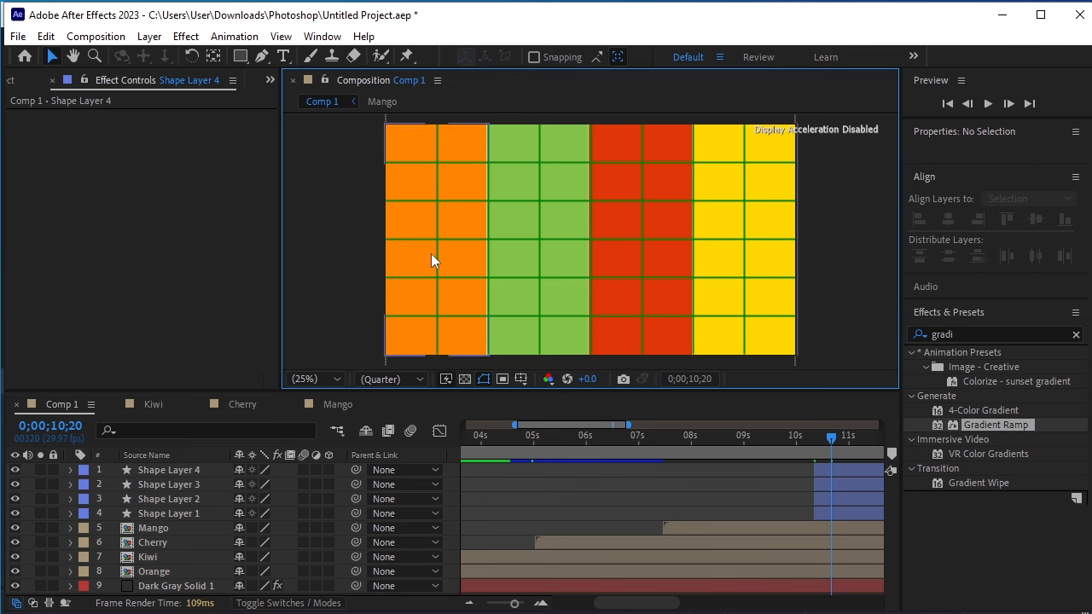
shift+click(665, 261)
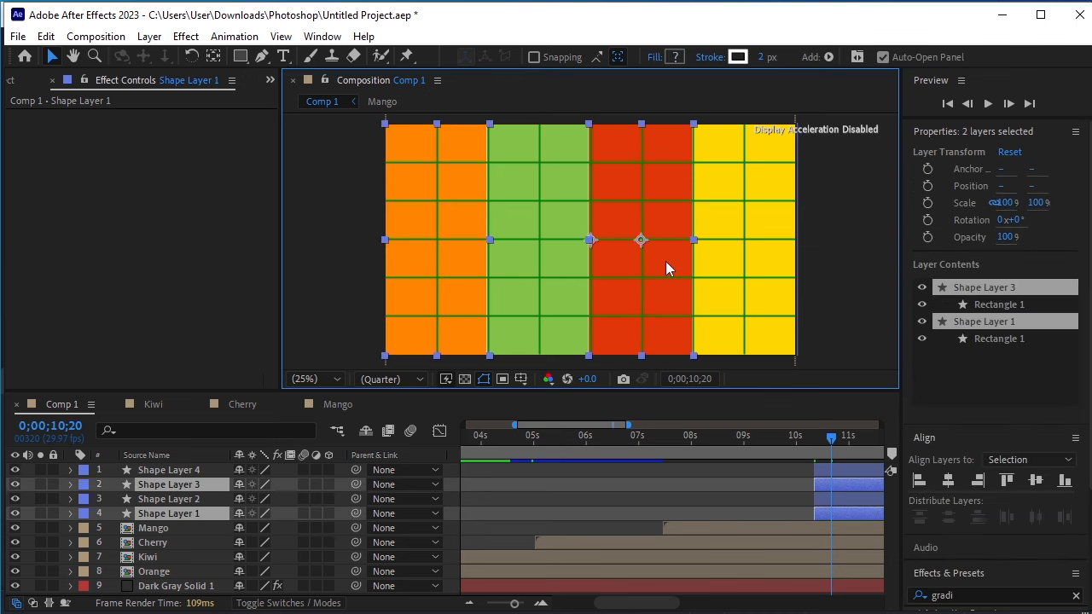
key(p)
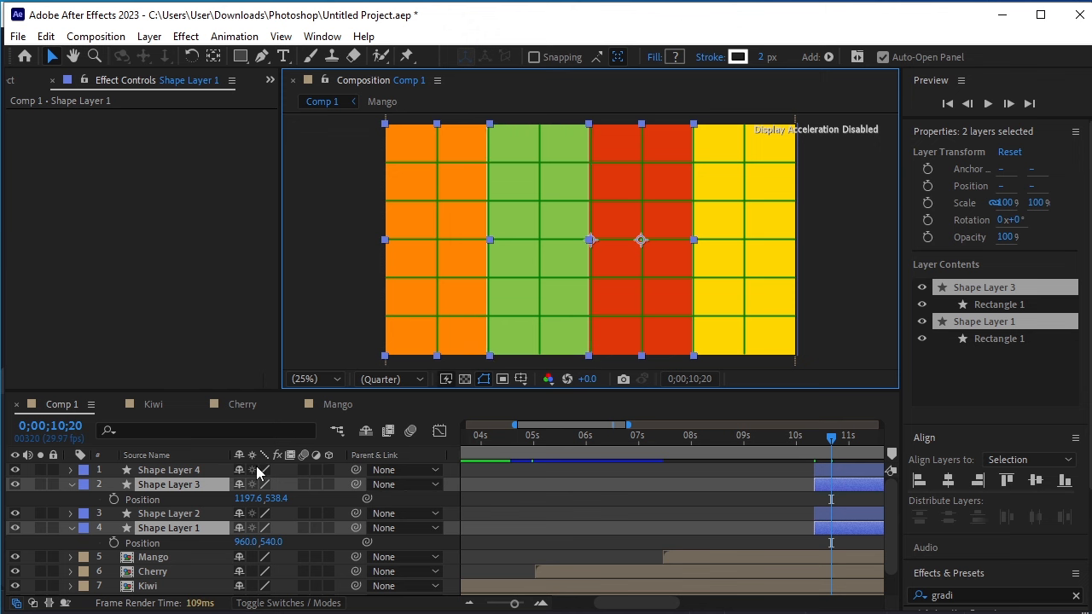
click(115, 498)
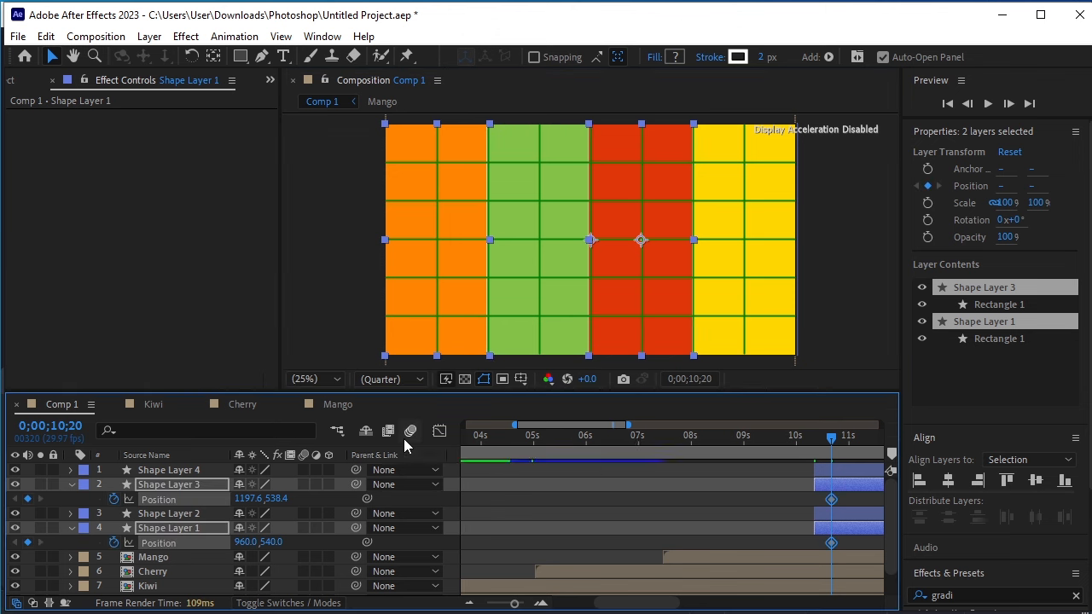
- At 0;00;10;10, move the orange and red stripes above the frame to Y -561.0 and -562.6, and hide the grid
key(shift+Page_Up)
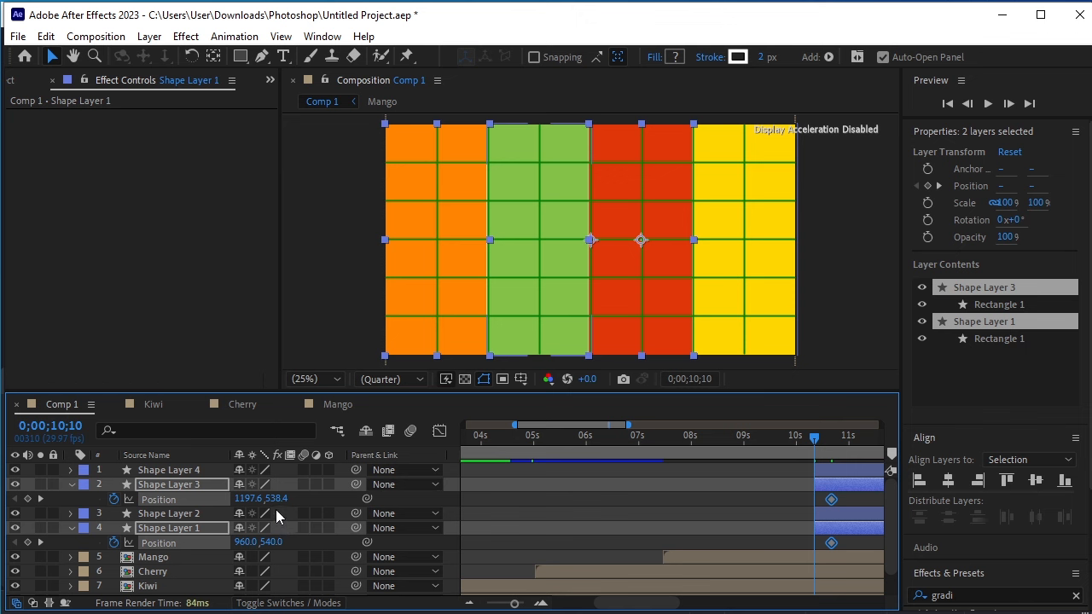
drag(275, 498, 212, 483)
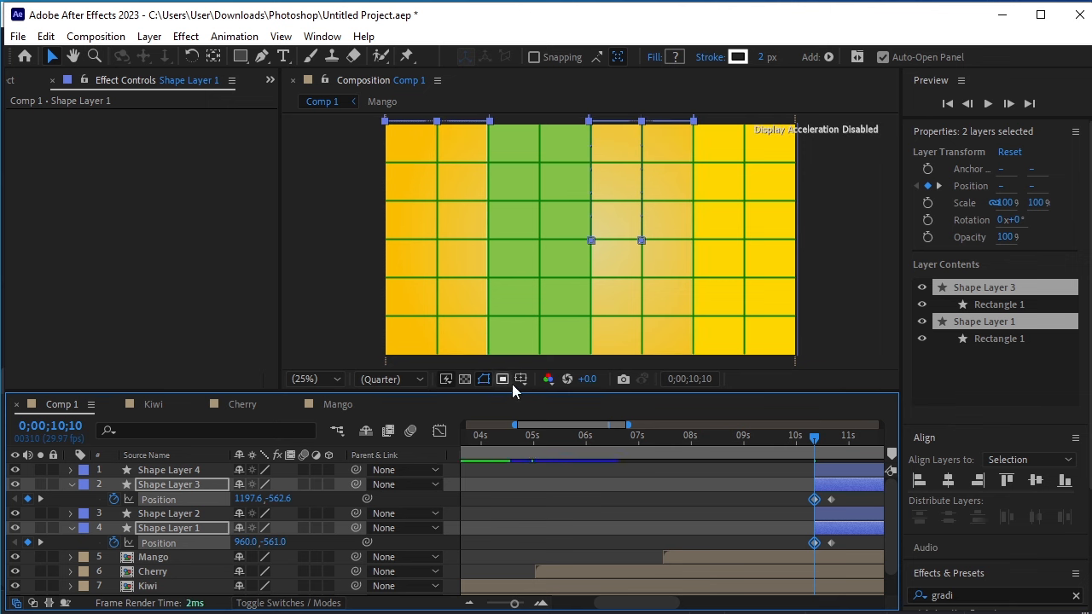
click(518, 382)
click(546, 418)
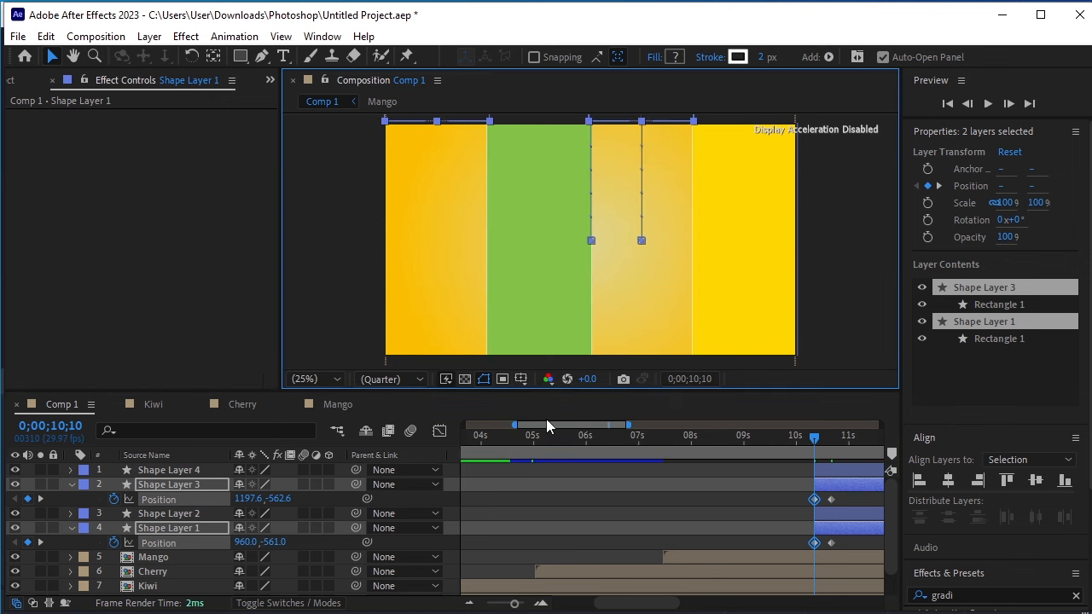
- Keyframe the green and yellow stripes' Position at 0;00;10;20, and move them below the frame to Y 1631.4 at 0;00;10;10
click(191, 472)
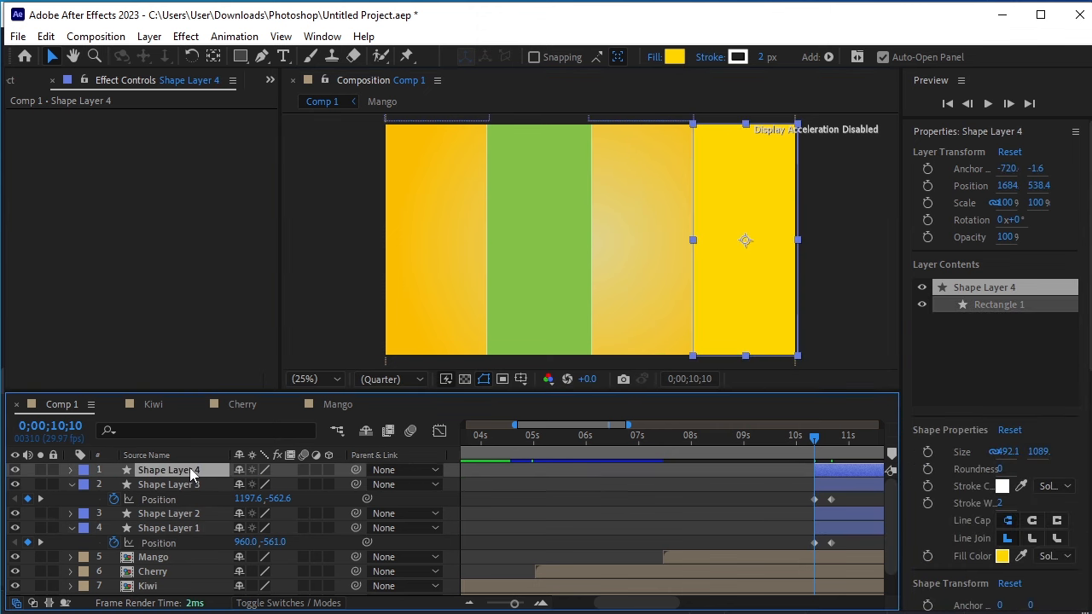
ctrl+click(197, 513)
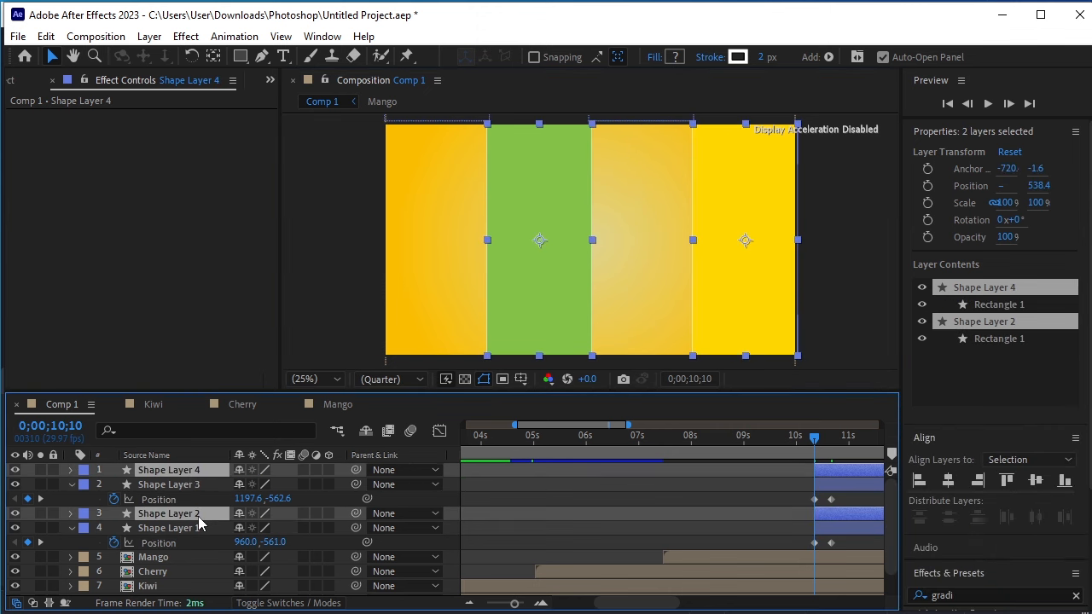
key(k)
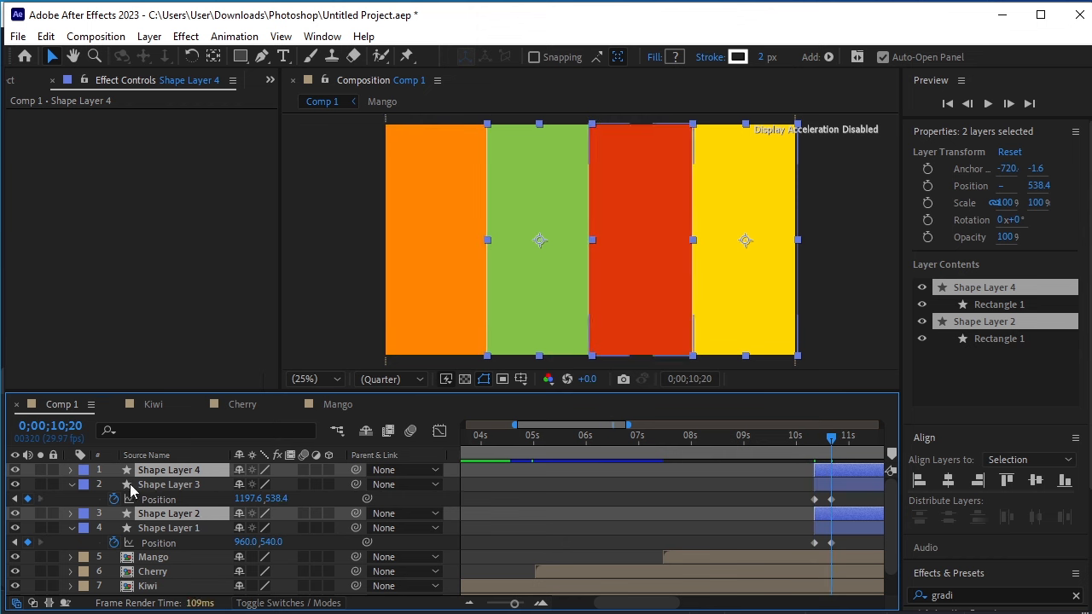
key(p)
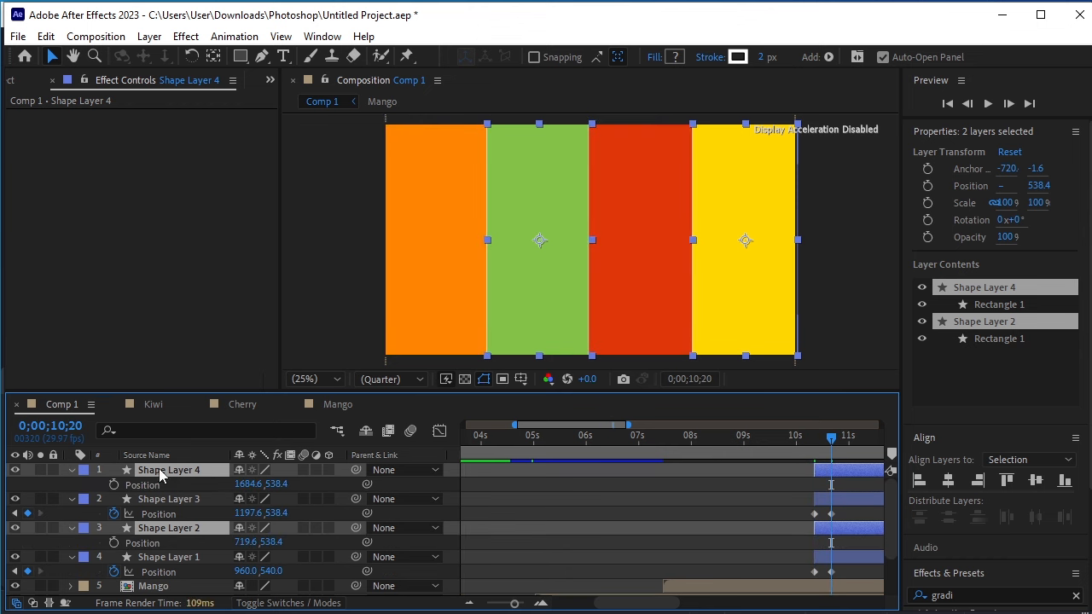
click(114, 484)
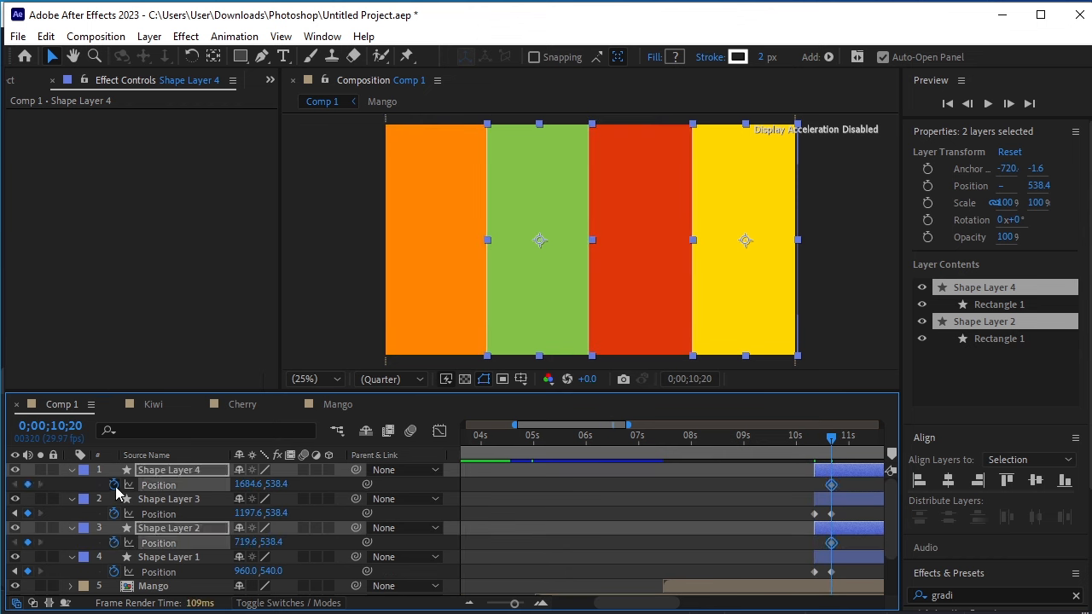
key(j)
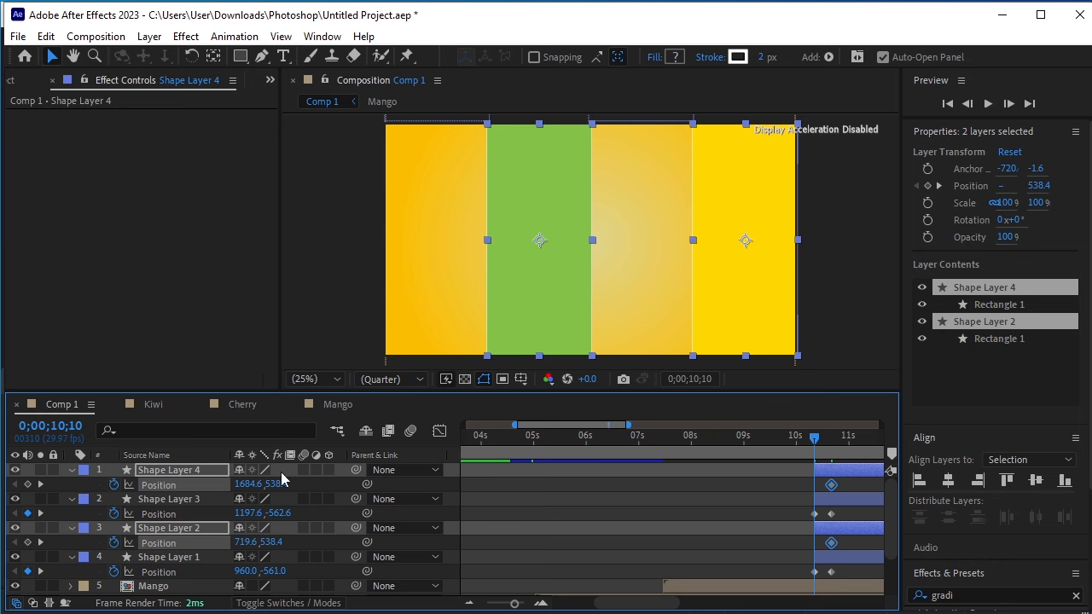
drag(275, 484, 566, 463)
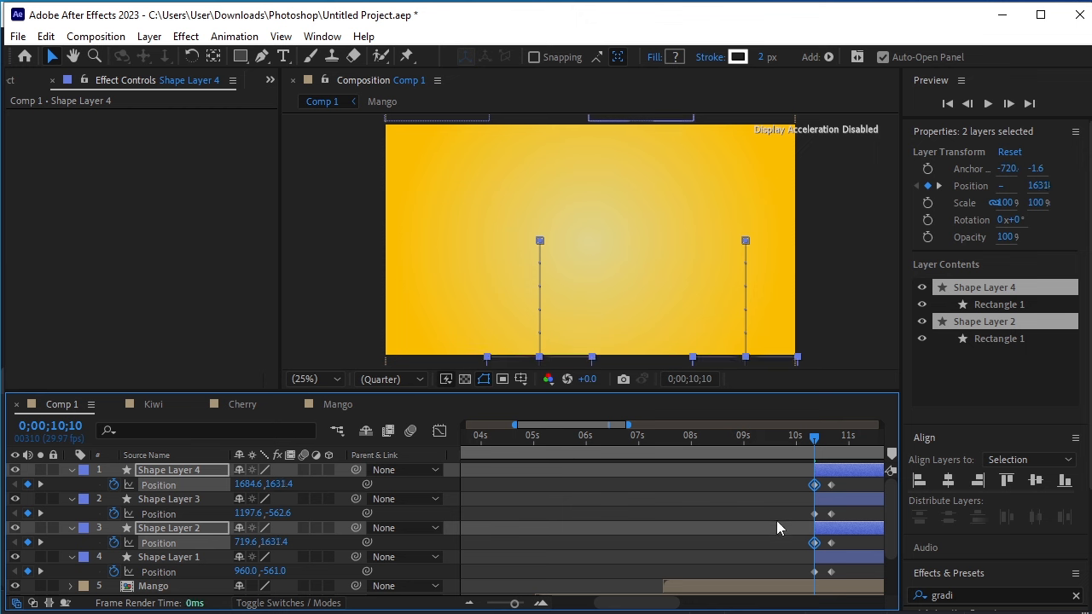
- Remove the stroke from all four stripe layers
shift+click(166, 555)
click(707, 62)
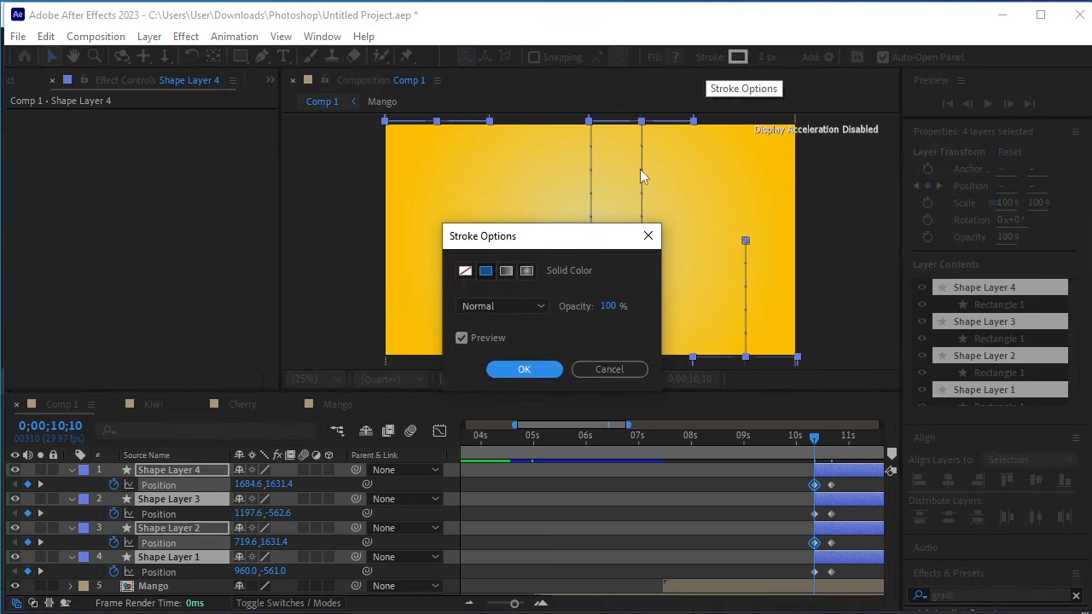
click(466, 271)
click(509, 372)
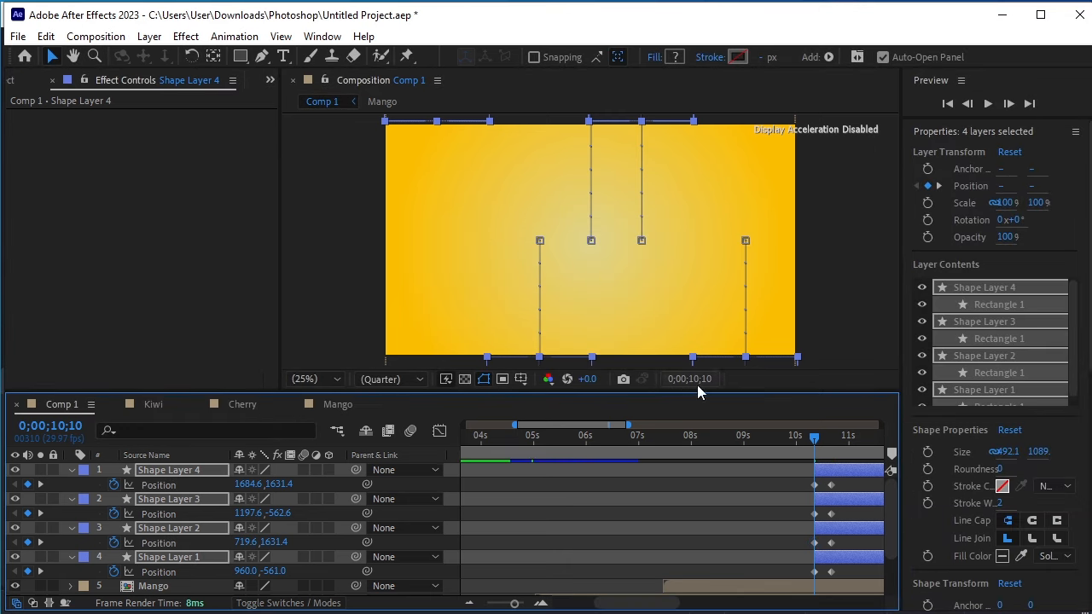
- Set the background solid's Gradient Ramp Start Color to white at 0;00;10;10
drag(680, 399, 666, 293)
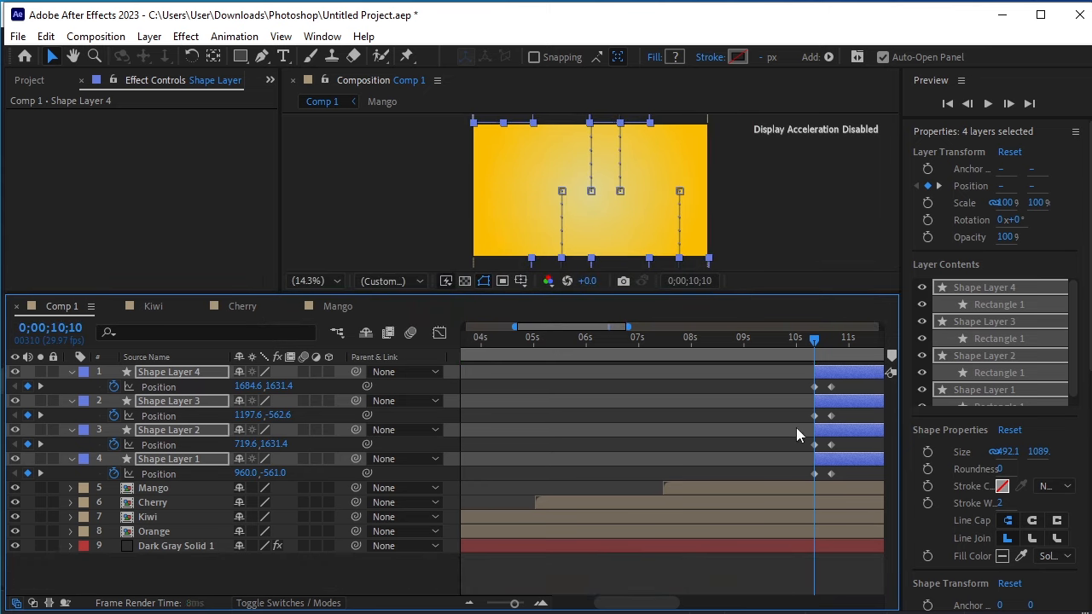
click(814, 546)
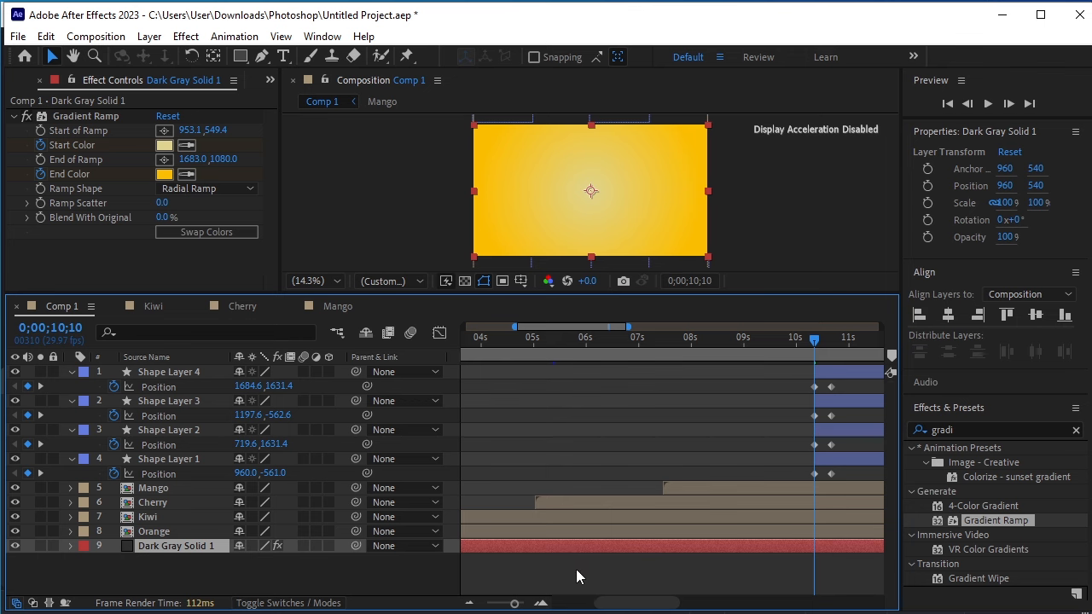
key(u)
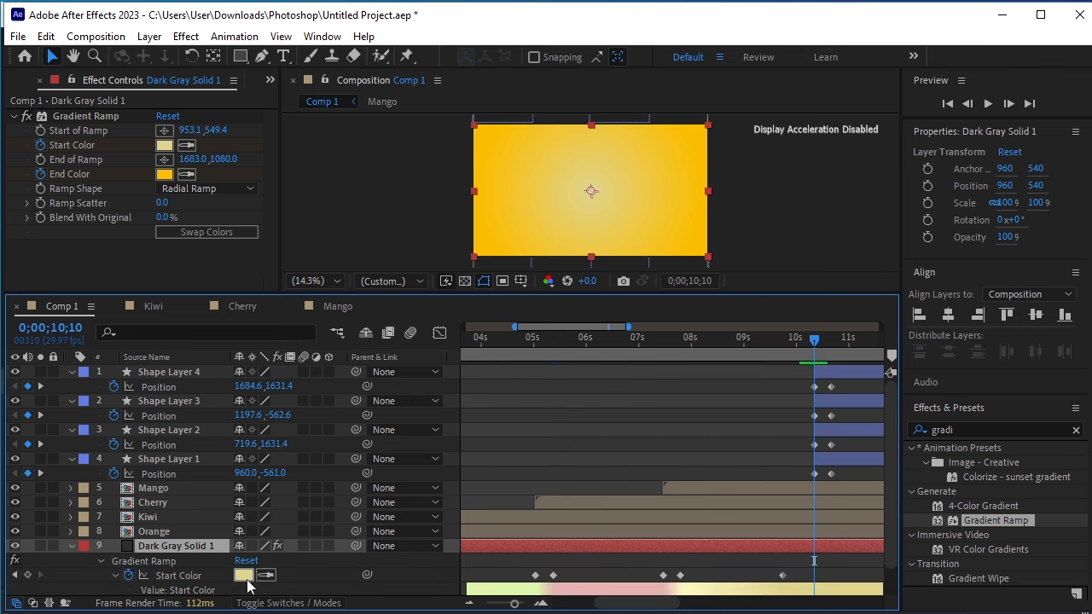
click(243, 575)
drag(736, 295, 653, 256)
click(1033, 273)
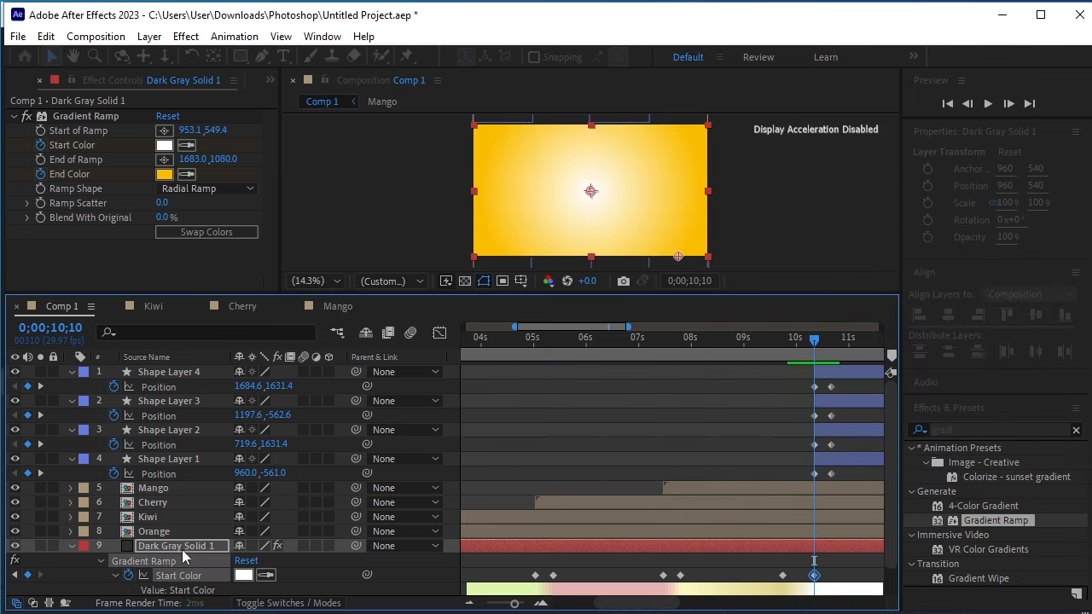
- Set the background's Gradient Ramp End Color to white at 0;00;10;10 and collapse the layer's properties
scroll(250, 563, down, 1)
click(243, 573)
drag(683, 298, 658, 272)
click(1016, 273)
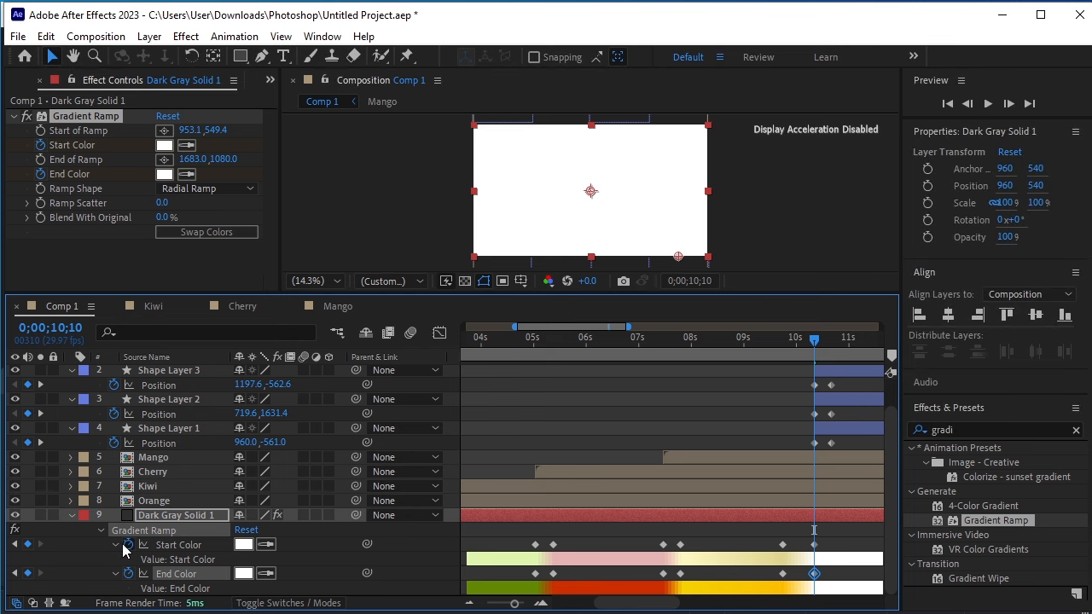
click(70, 516)
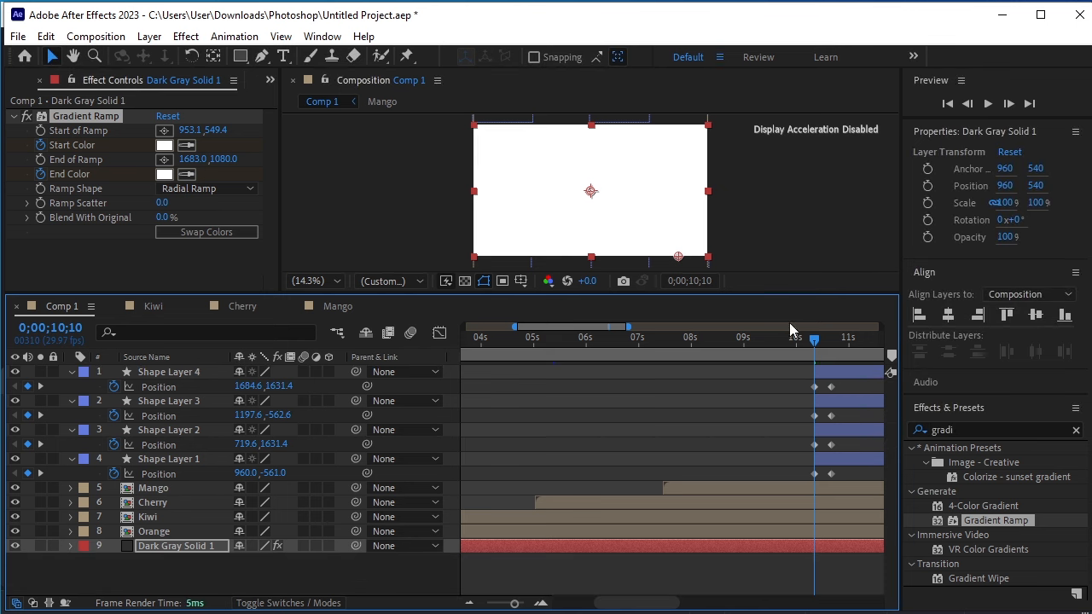
drag(773, 293, 773, 395)
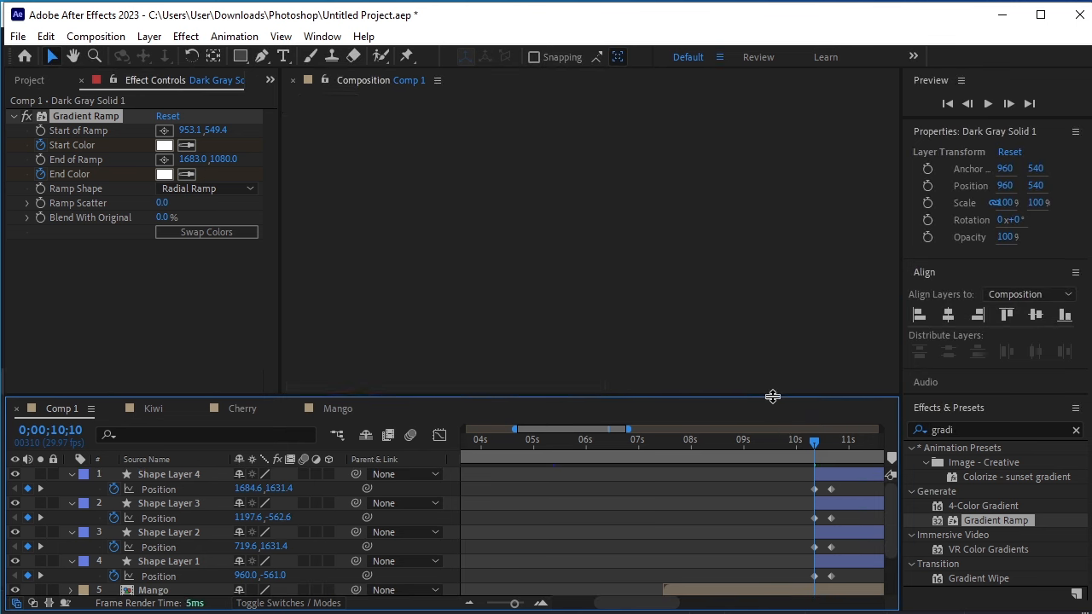
- Preview the stripes sliding in, and apply Easy Ease to all their Position keyframes
click(819, 455)
drag(819, 454, 798, 476)
key(space)
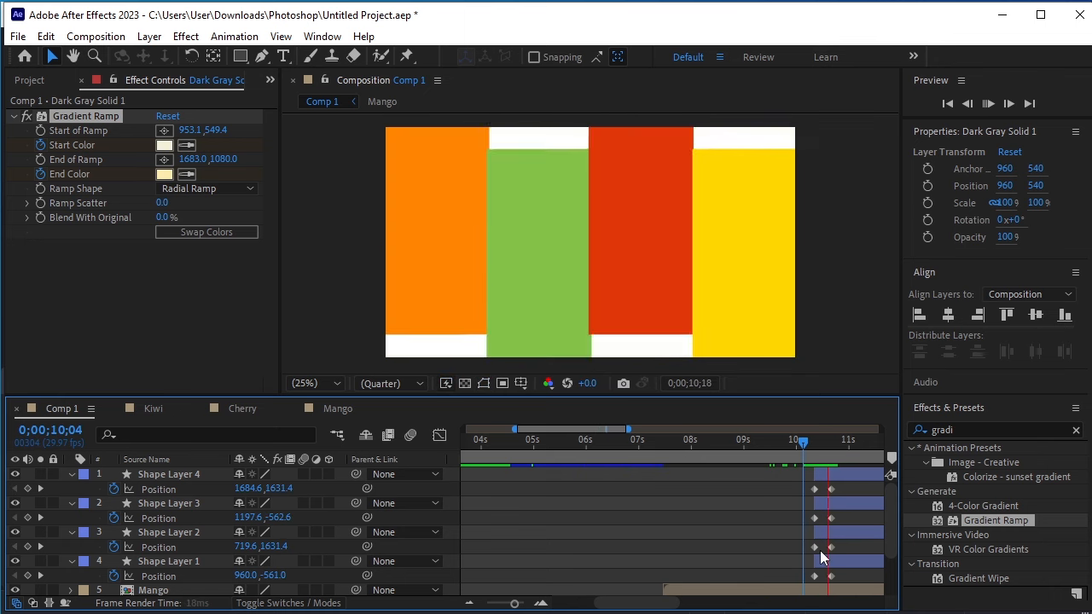
key(space)
drag(843, 486, 800, 593)
key(F9)
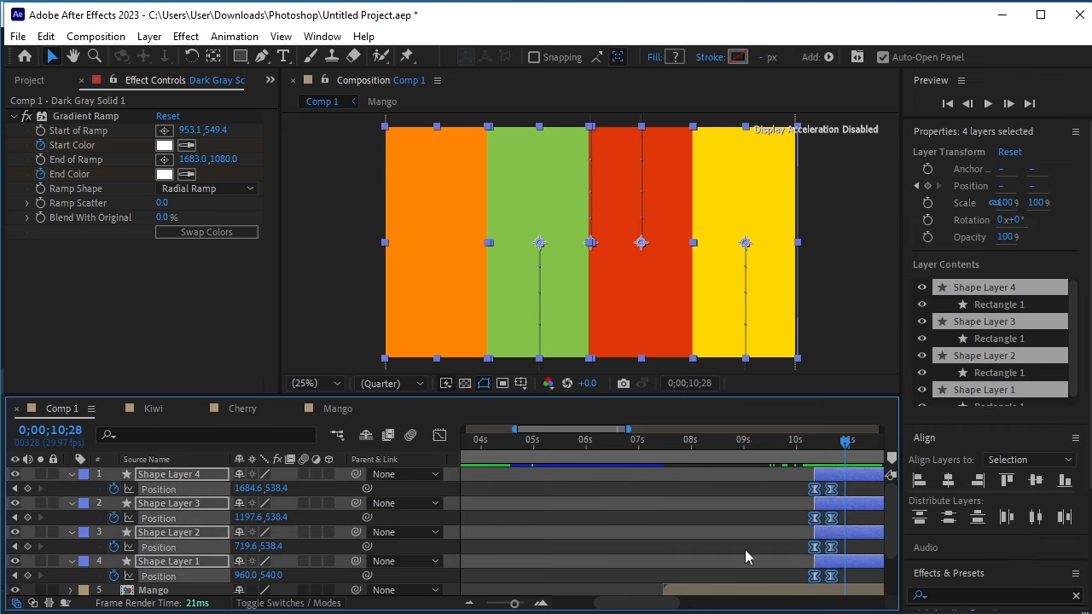
- Reshape the stripes' Position speed graph so they start fast and settle slowly, and preview the motion
click(439, 436)
drag(727, 532, 668, 532)
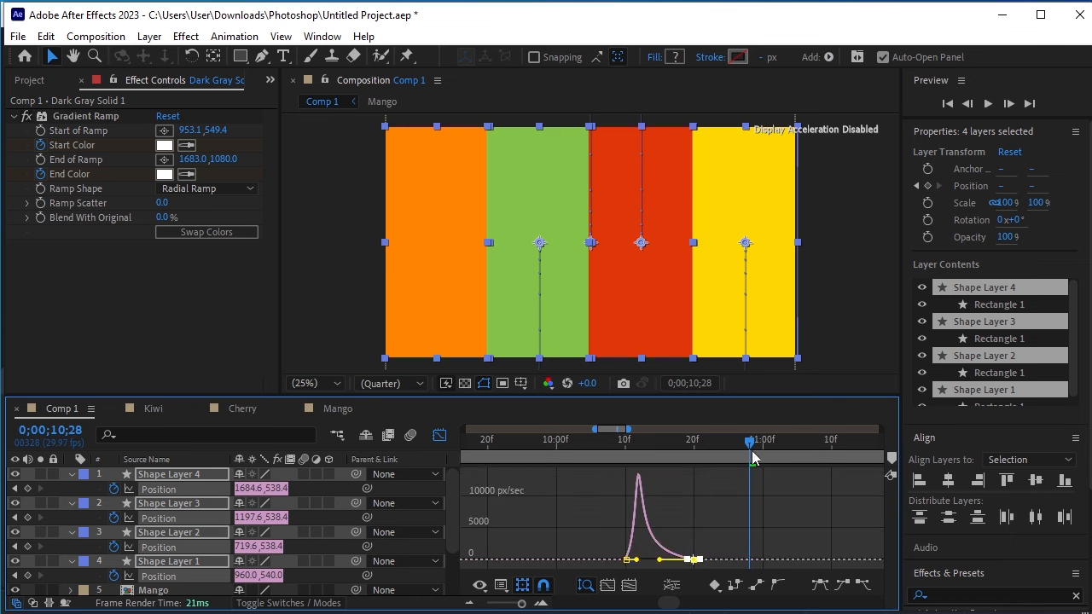
drag(750, 441, 528, 444)
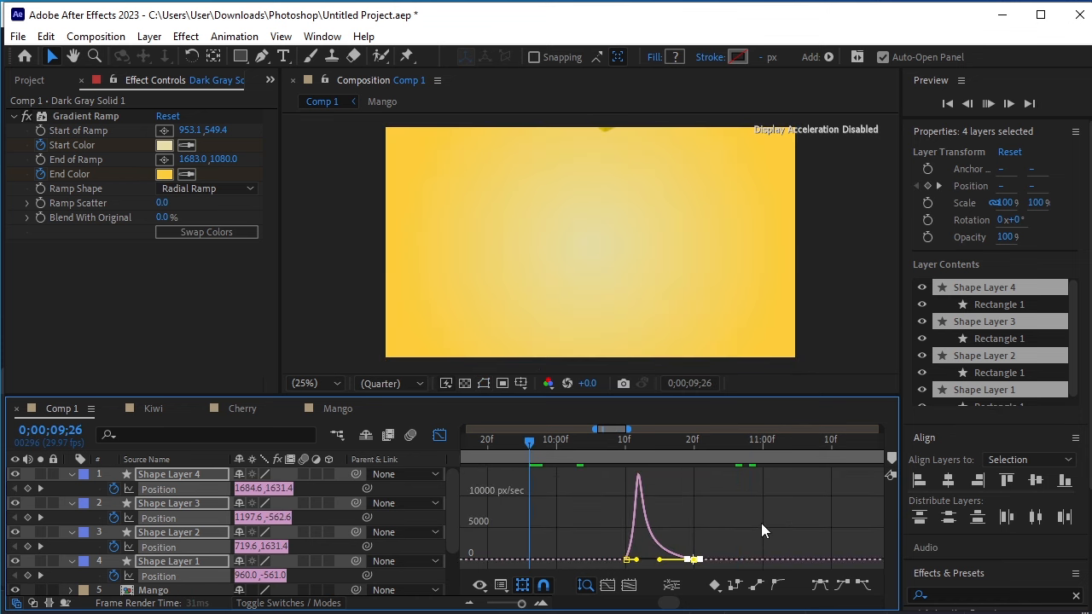
key(space)
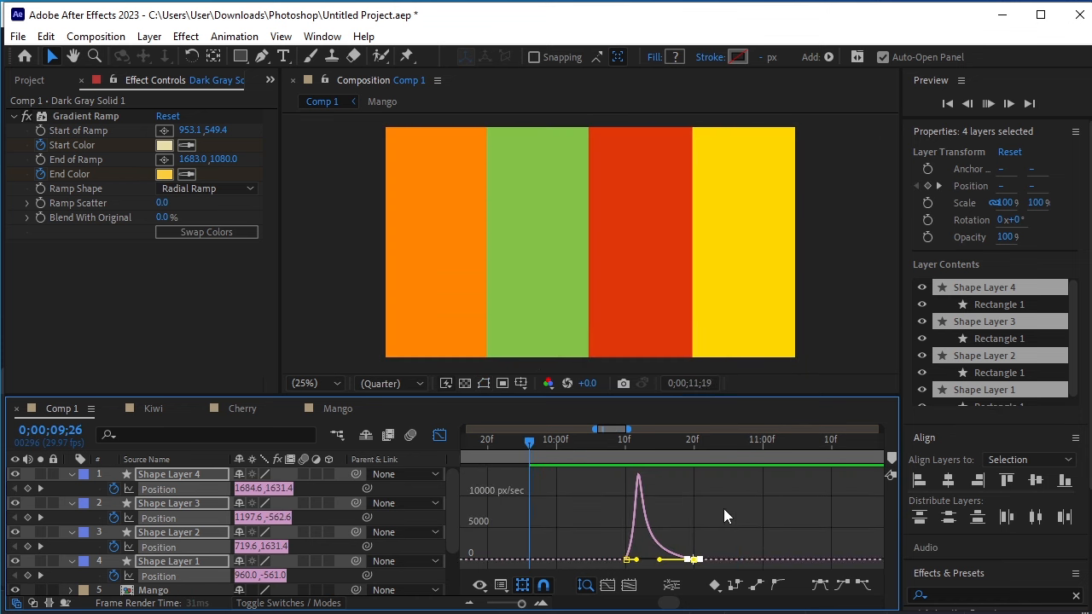
click(439, 436)
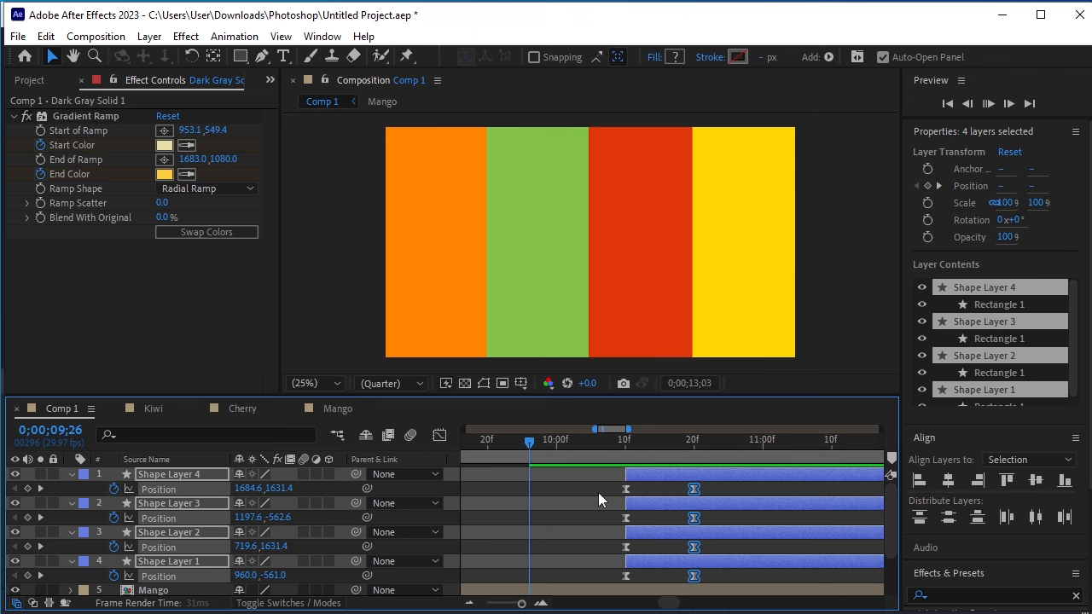
- Move the current time to 0;00;10;20, deselect the stripes and collapse all four shape layers' properties
drag(529, 440, 695, 534)
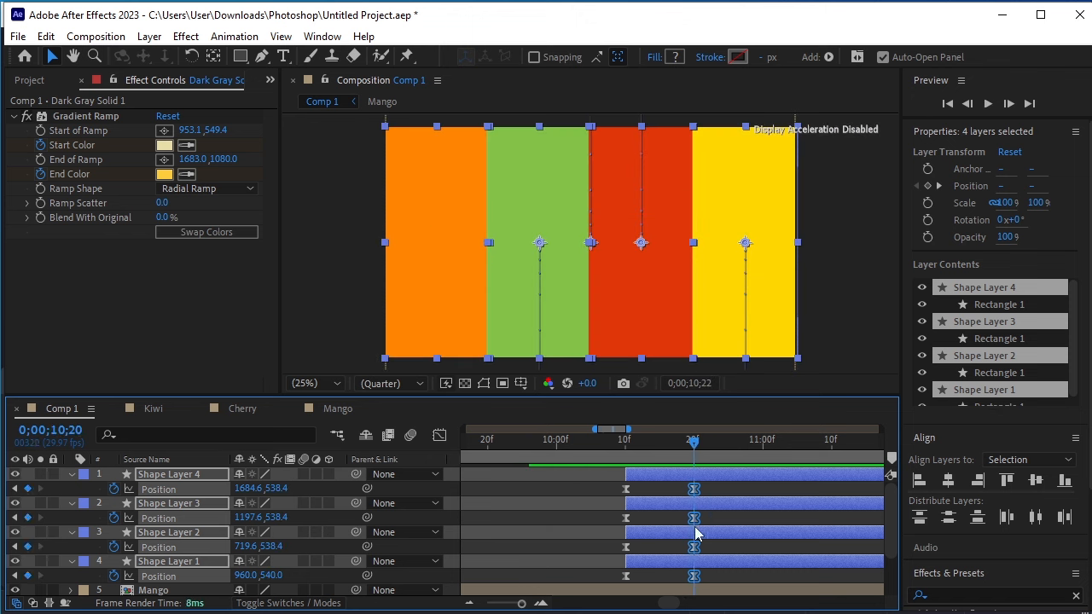
click(328, 347)
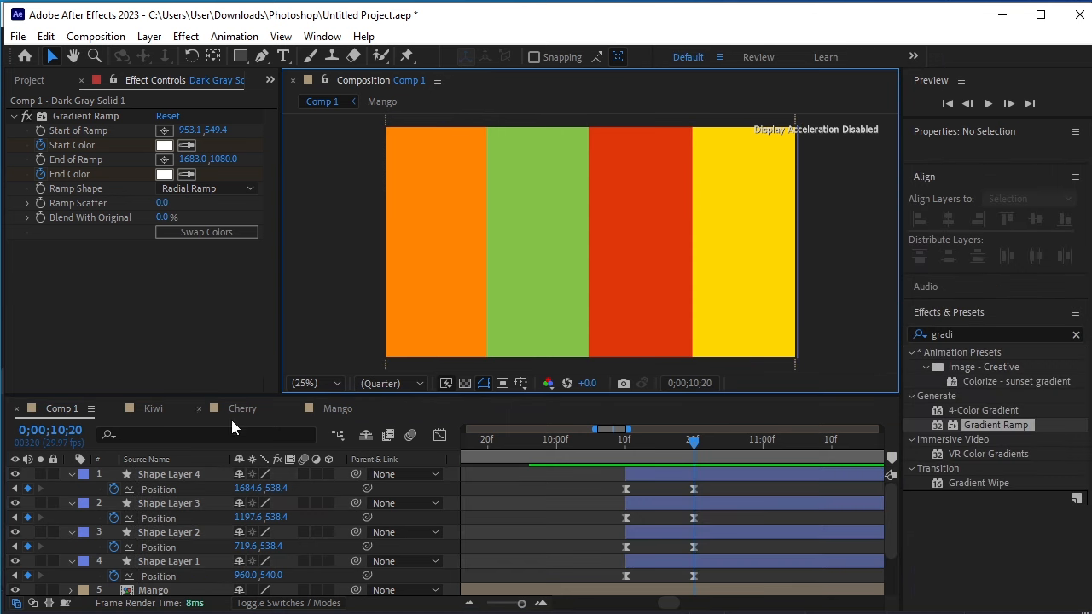
click(72, 474)
click(70, 488)
click(71, 506)
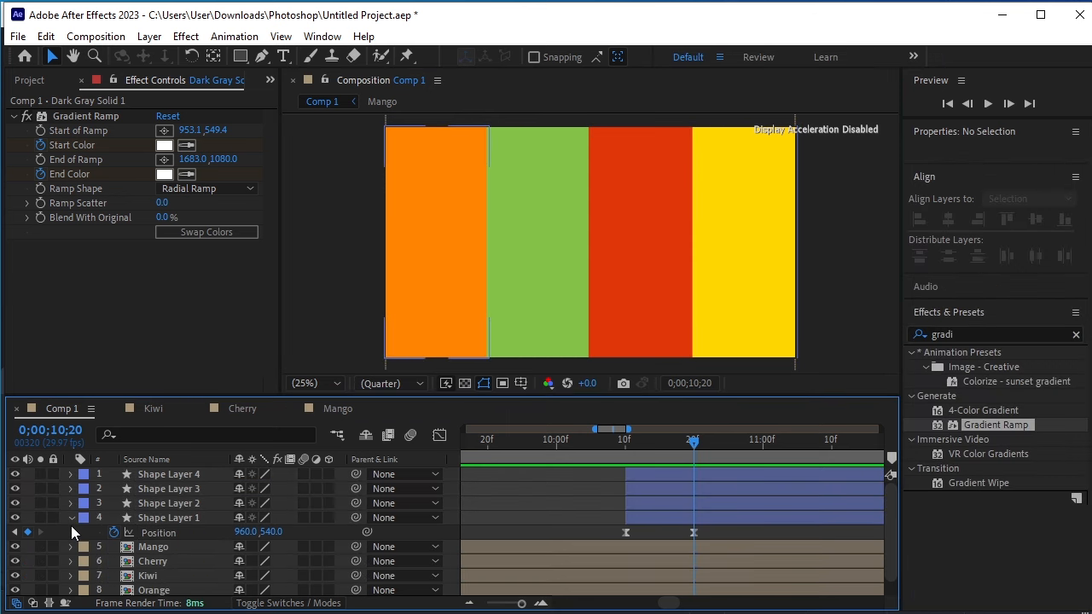
click(70, 517)
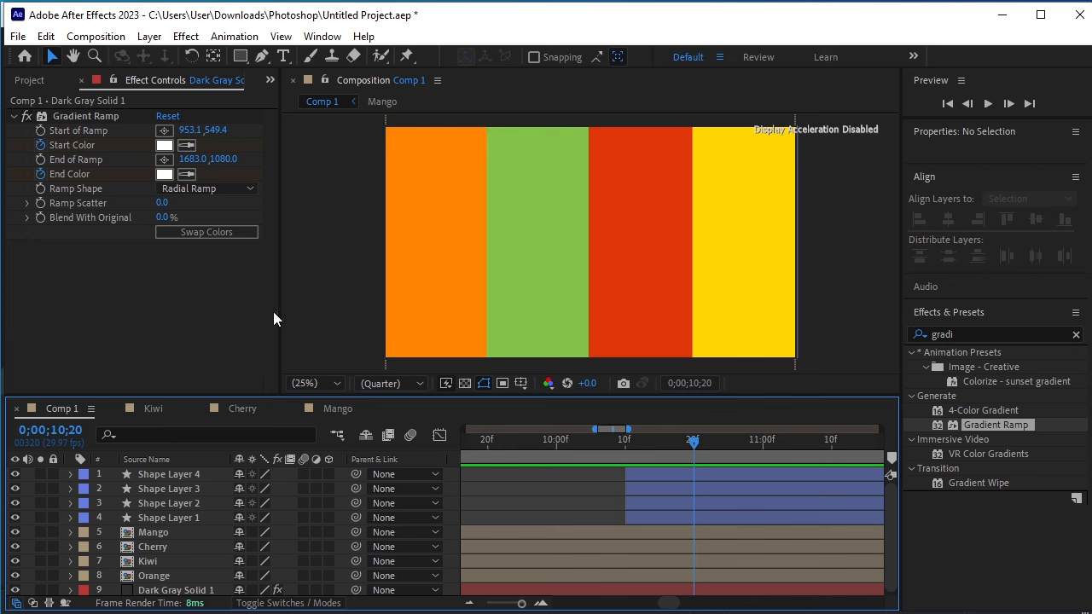
- Add Mango-Bottle.png, Kiwi-Bottle.png, Orange-Bottle.png and Cherry-Bottle.png to Comp 1 above the stripe layers
click(35, 84)
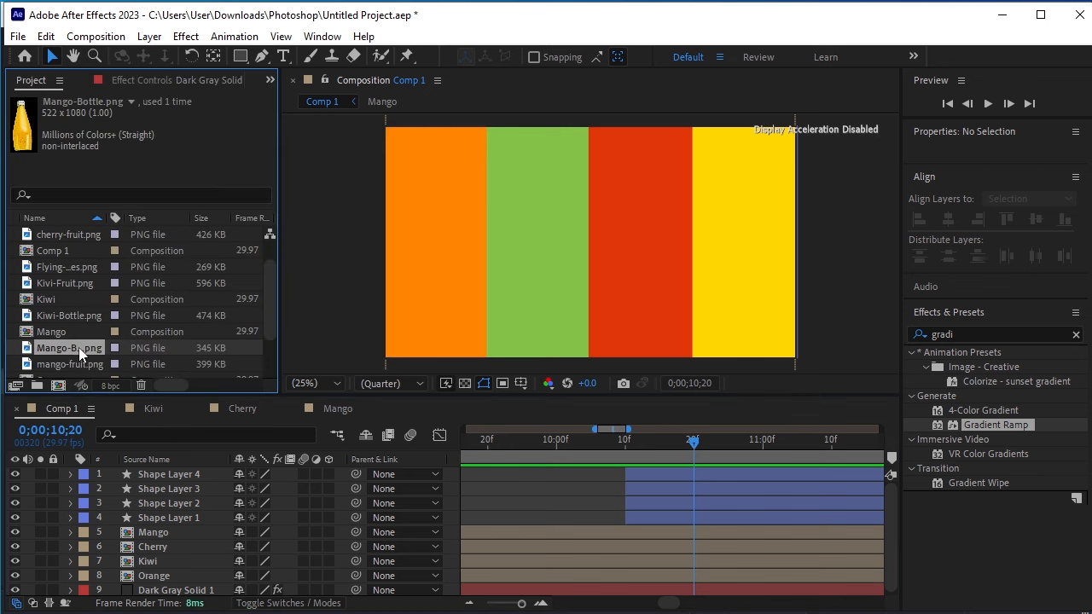
drag(79, 347, 142, 468)
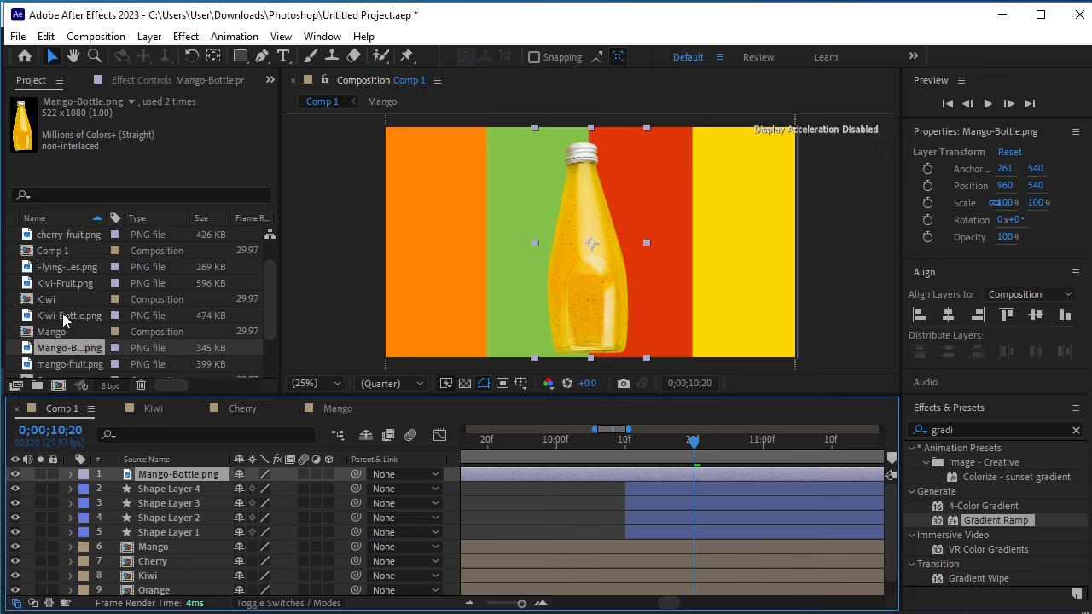
drag(68, 316, 141, 474)
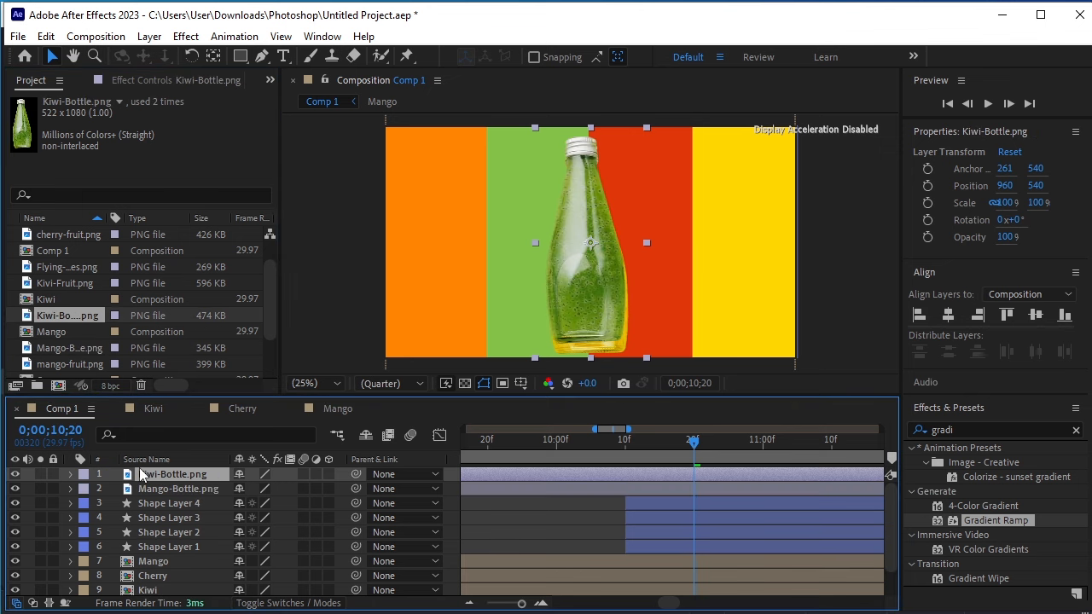
scroll(65, 338, down, 2)
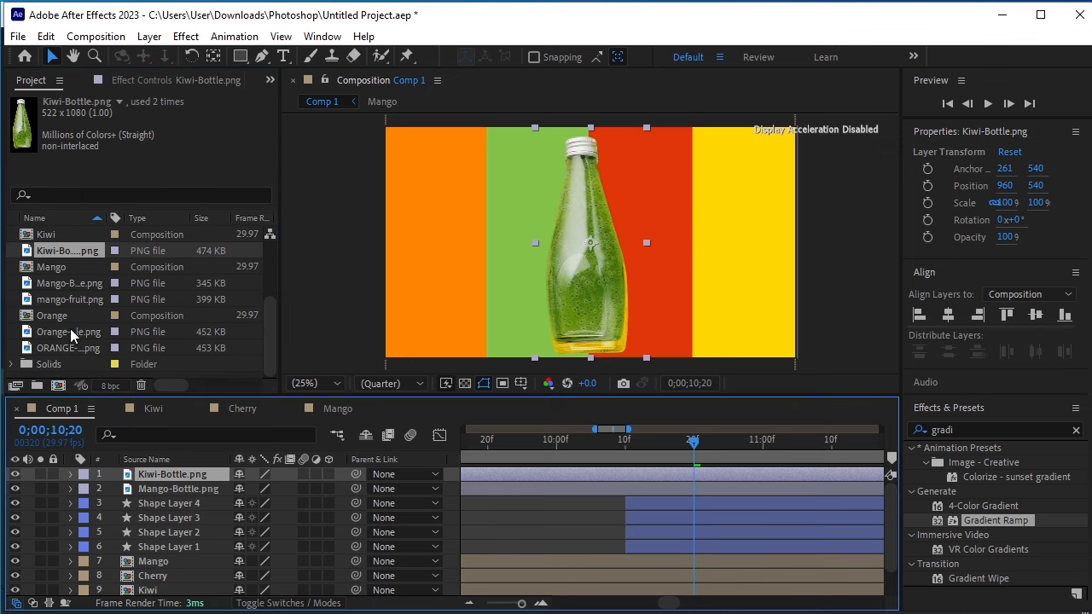
drag(70, 332, 160, 473)
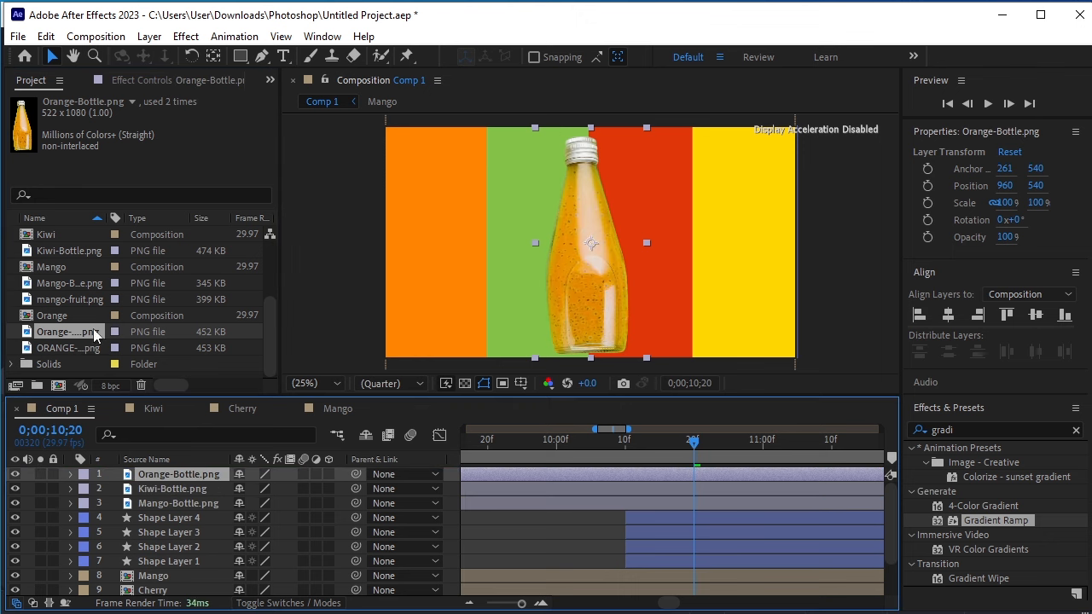
scroll(51, 294, up, 3)
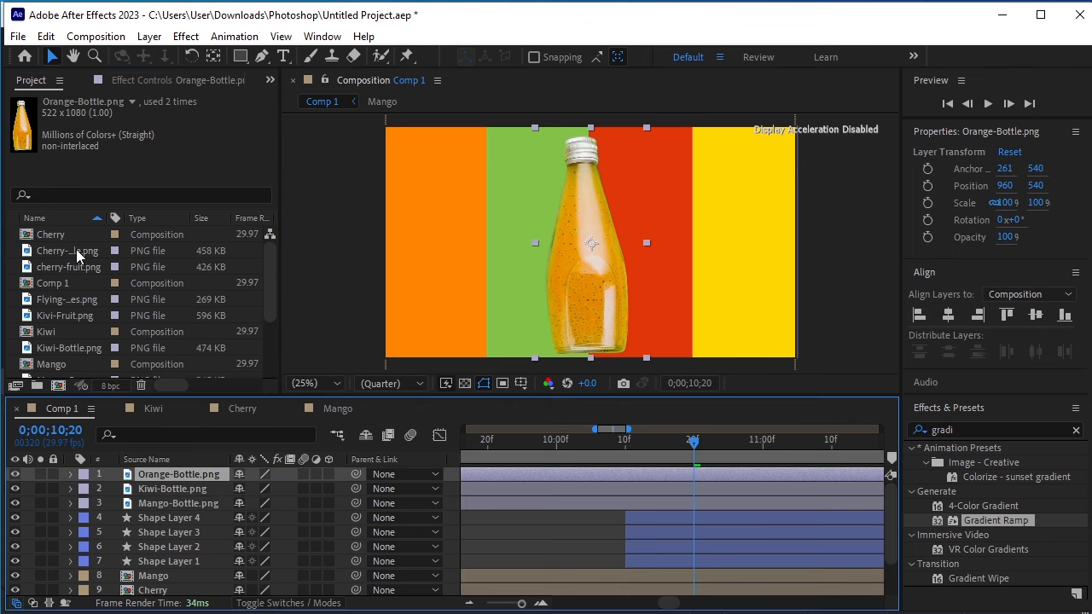
drag(76, 249, 155, 474)
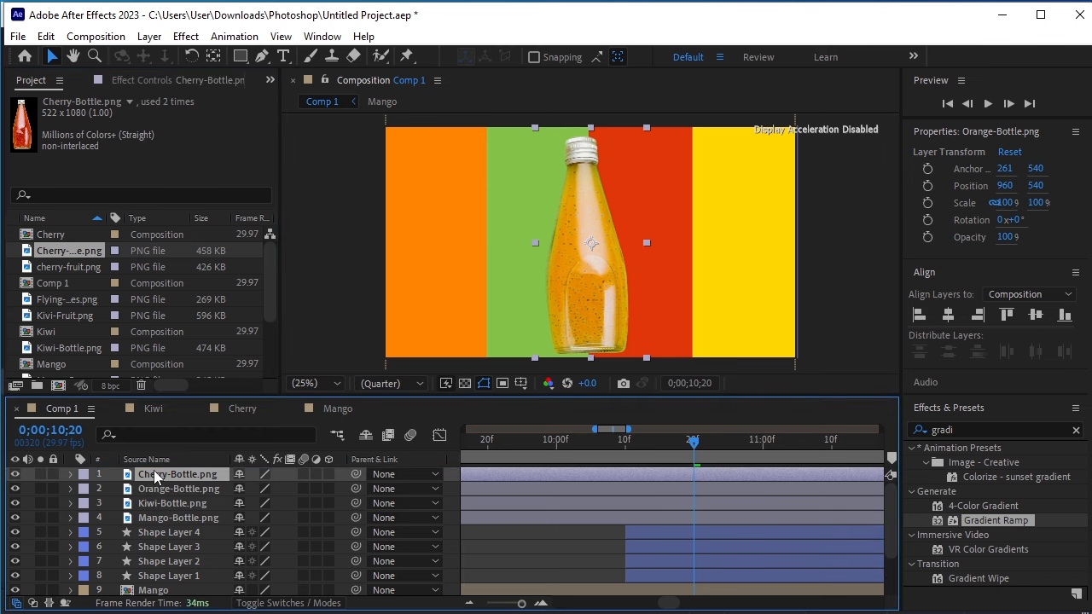
- Scale all four bottle layers to 82%, collapse their properties and deselect them
shift+click(202, 516)
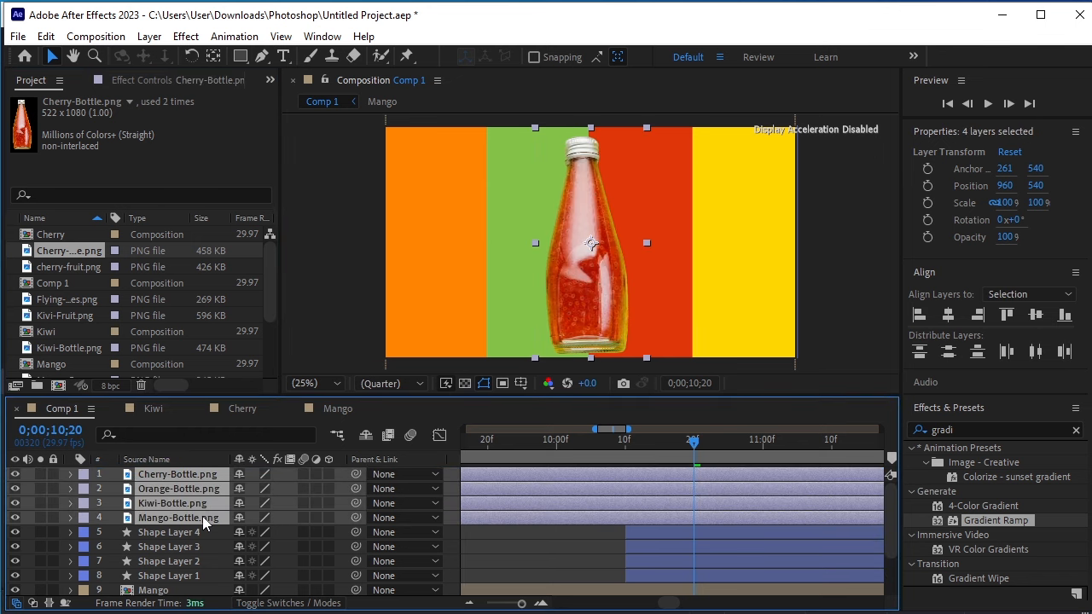
key(s)
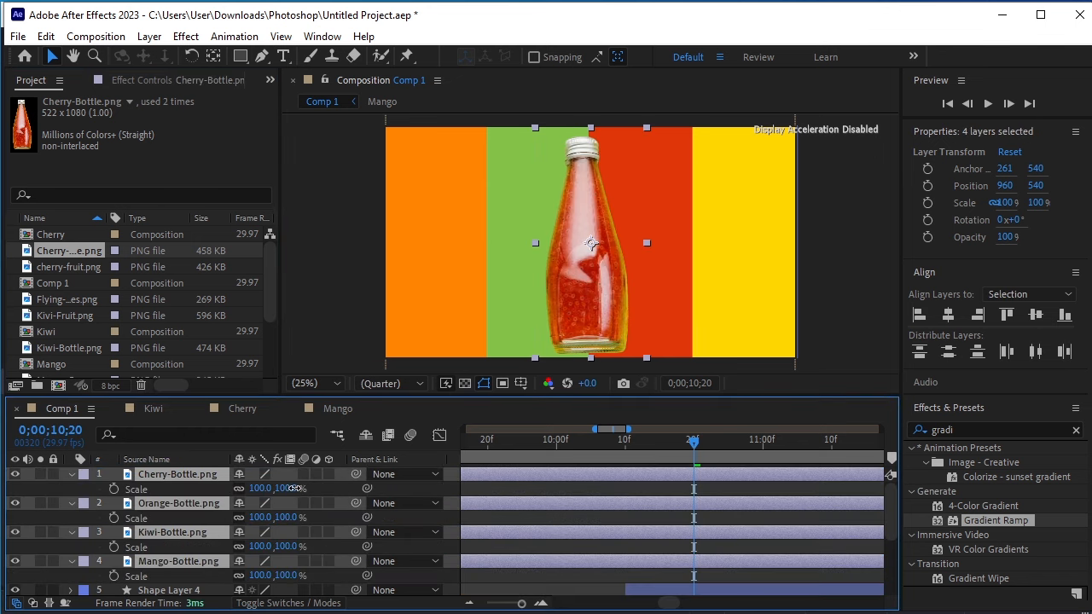
drag(298, 488, 279, 491)
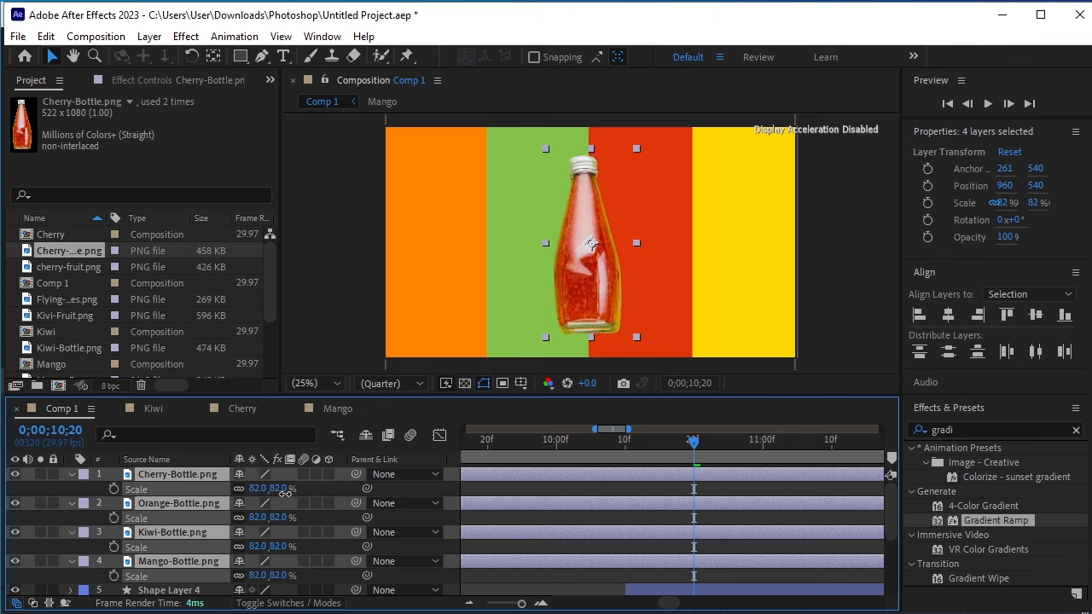
click(72, 474)
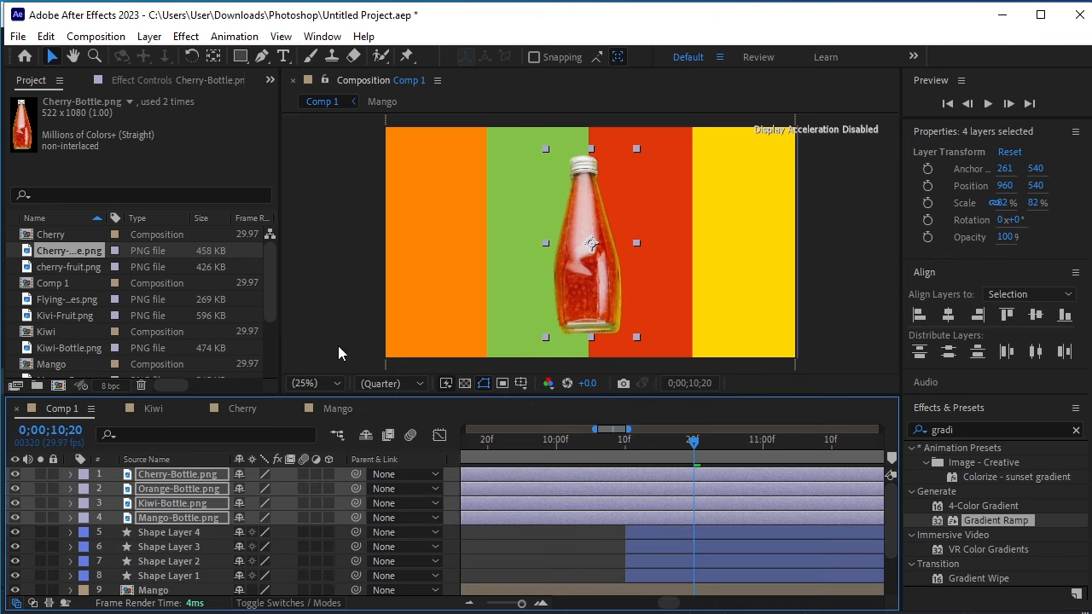
click(342, 320)
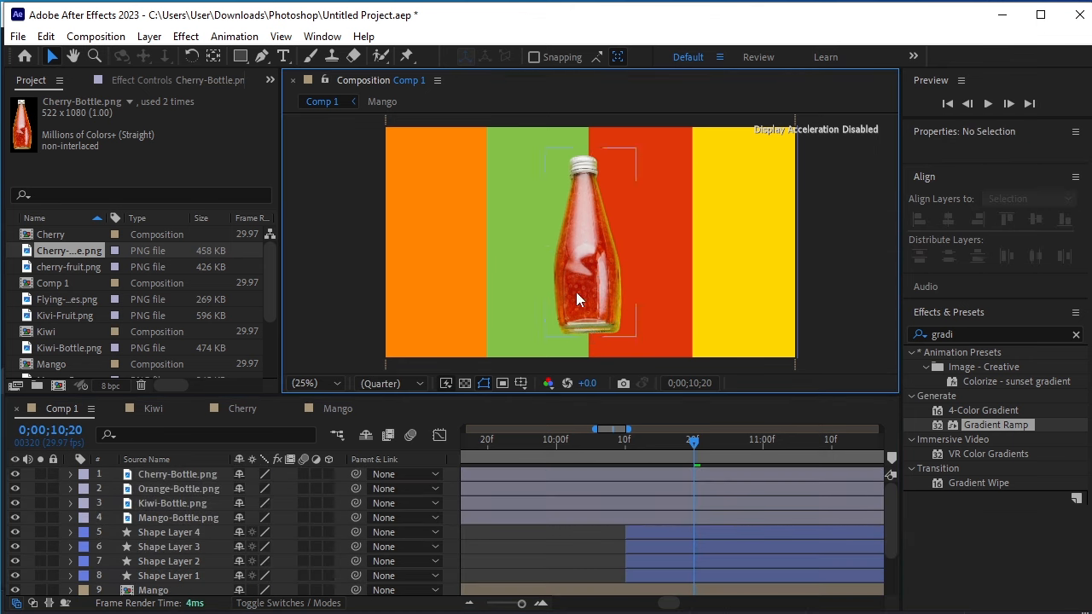
- Place each bottle on its matching stripe: orange on orange, kiwi on green, cherry on red and mango on yellow
drag(576, 292, 434, 287)
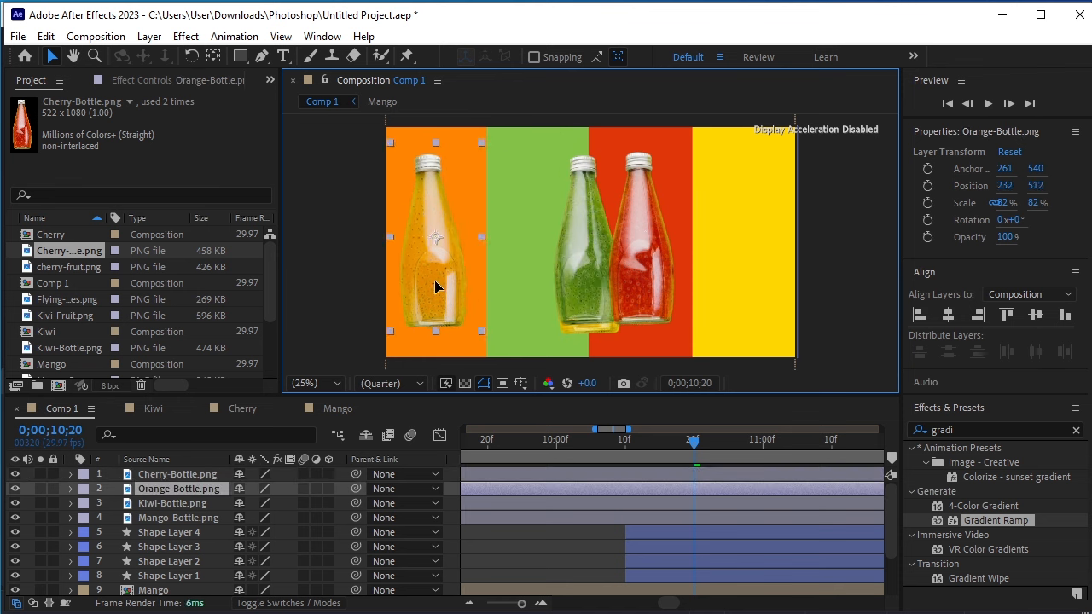
drag(585, 292, 520, 298)
drag(608, 312, 747, 309)
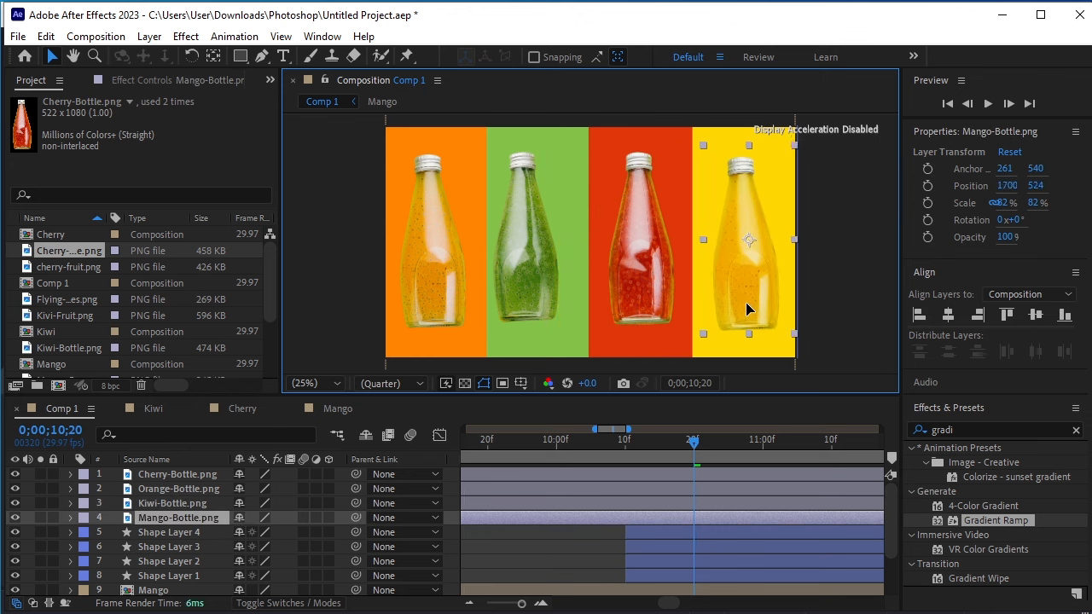
- Align the four bottles' vertical centers to the selection and distribute them evenly by horizontal centers
shift+click(177, 474)
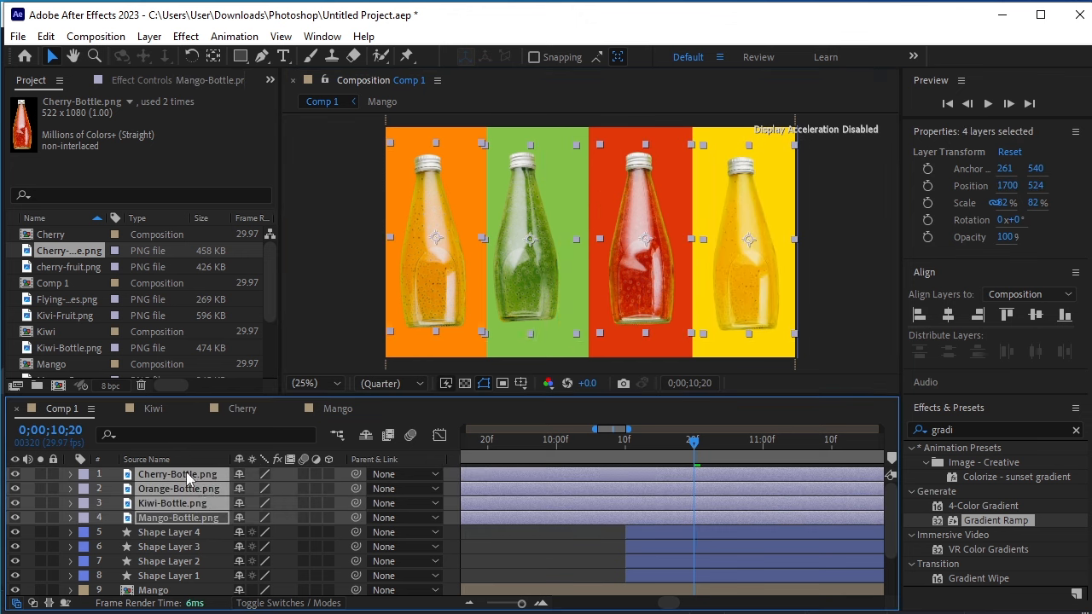
click(1032, 316)
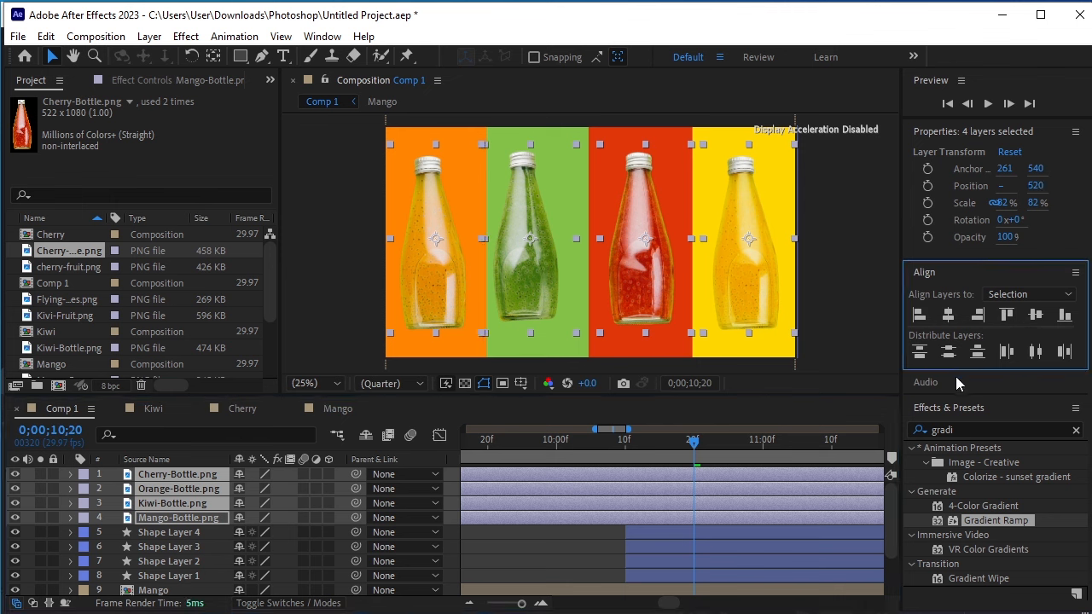
click(1036, 352)
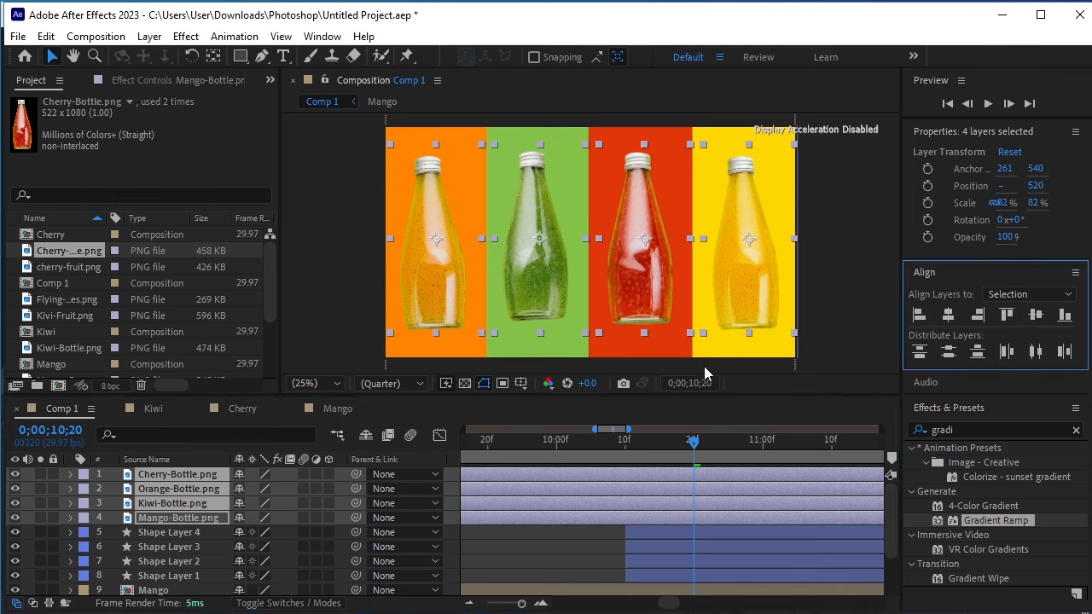
click(837, 332)
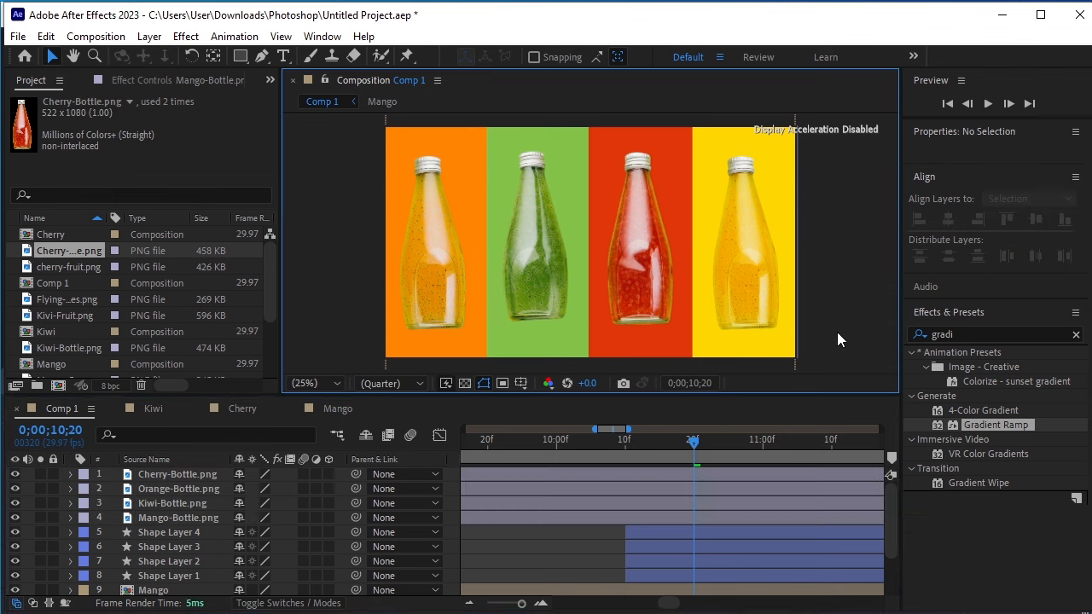
- Find the "wiggle" presets and apply Wiggle - position to the orange bottle layer
click(186, 474)
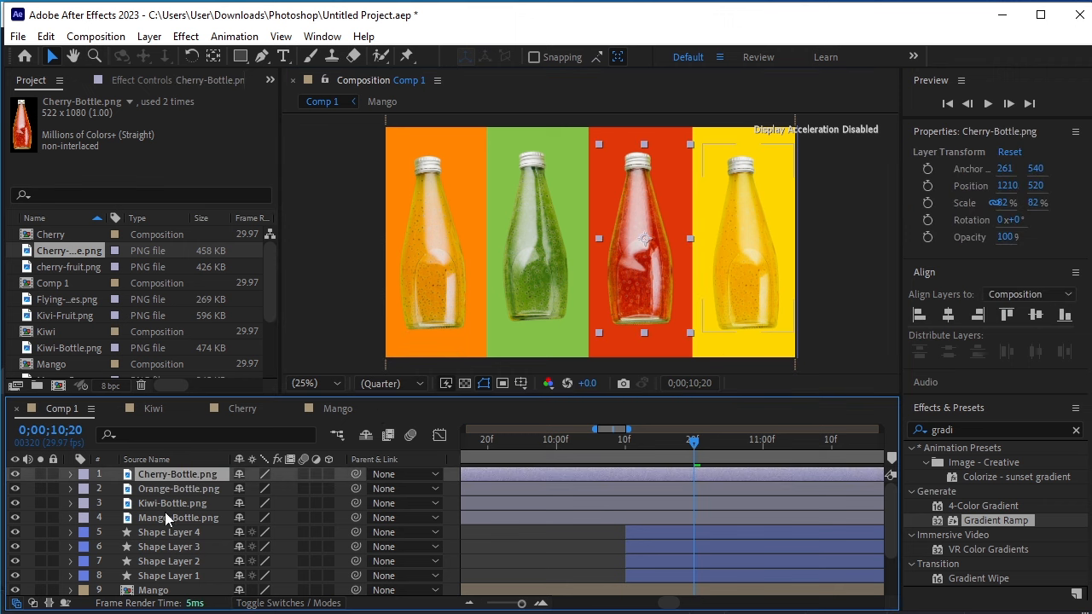
click(425, 277)
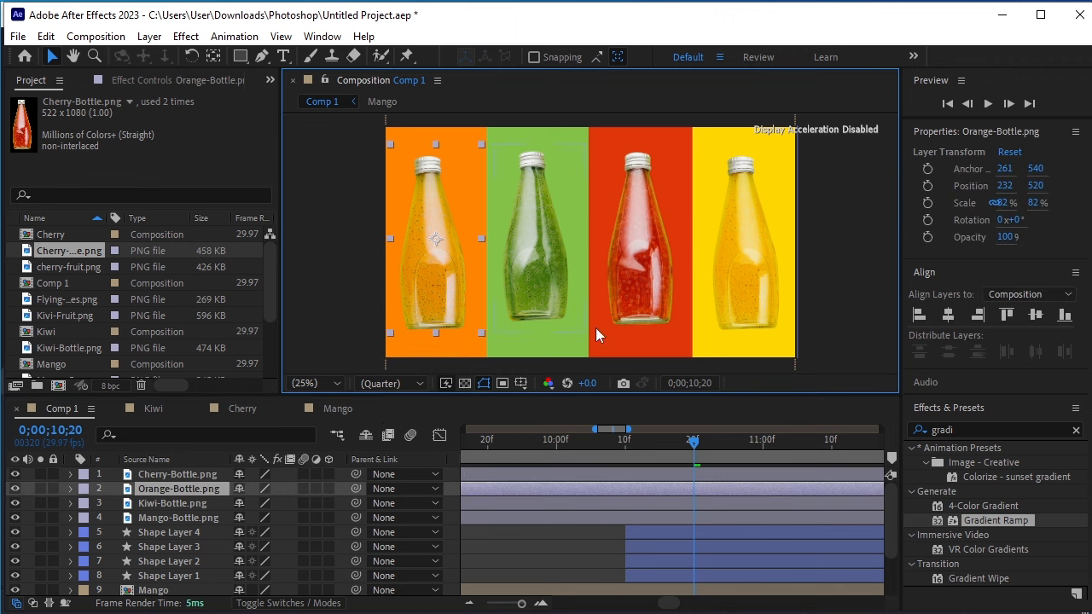
double_click(960, 429)
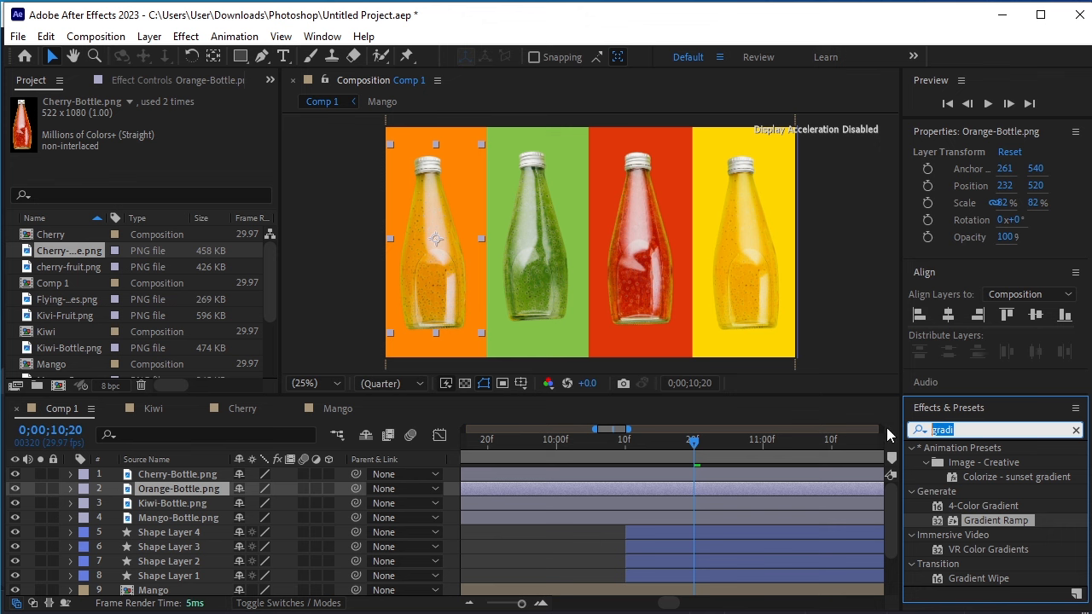
text(wiggle)
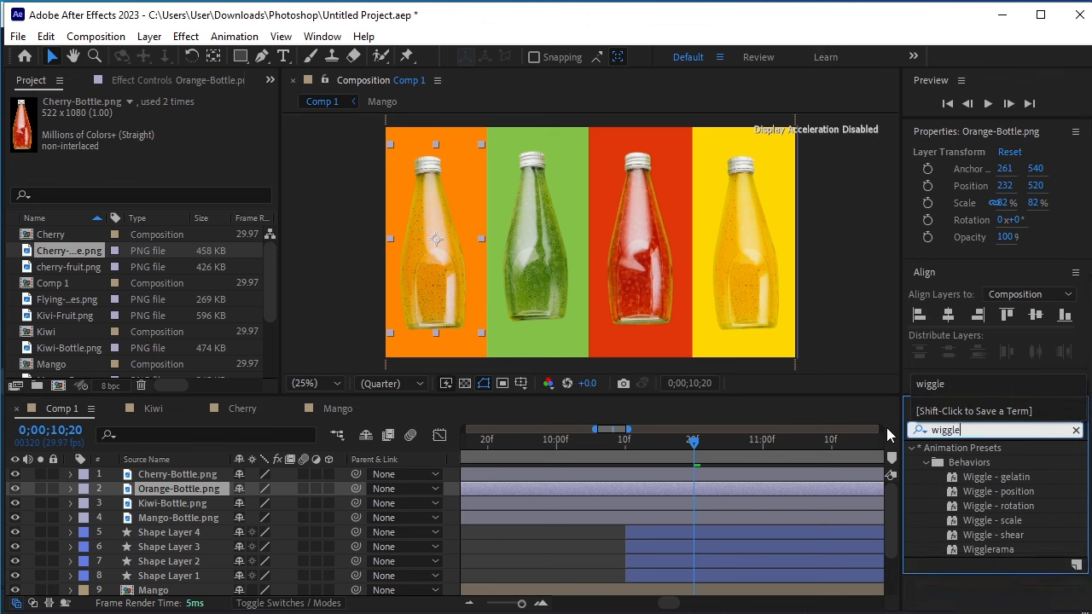
click(1017, 493)
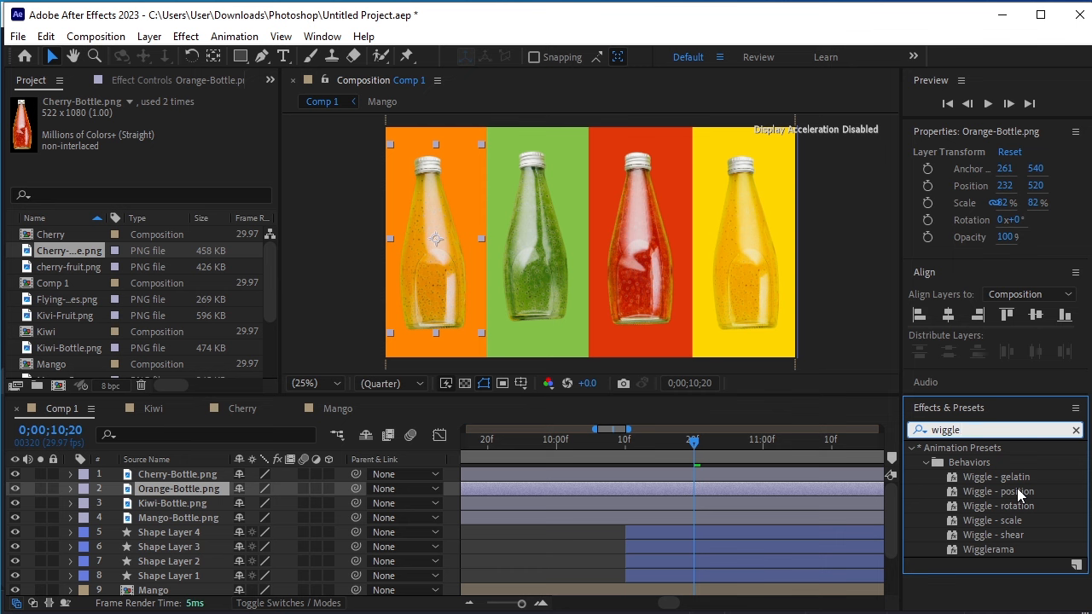
double_click(1017, 488)
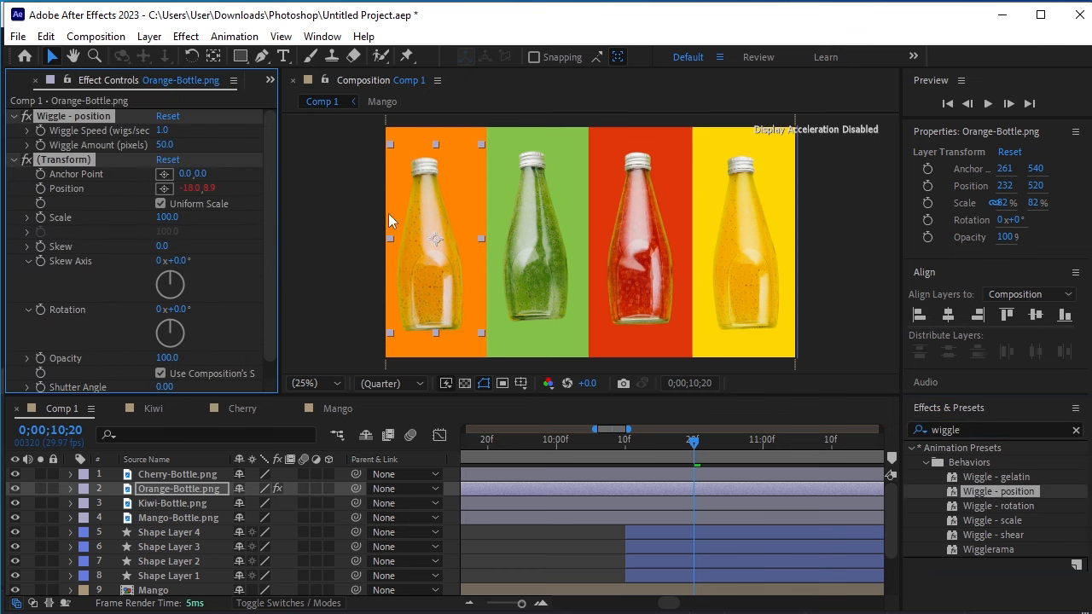
- Set the orange bottle's Wiggle Speed to 0.2 and Wiggle Amount to 20 pixels
click(170, 131)
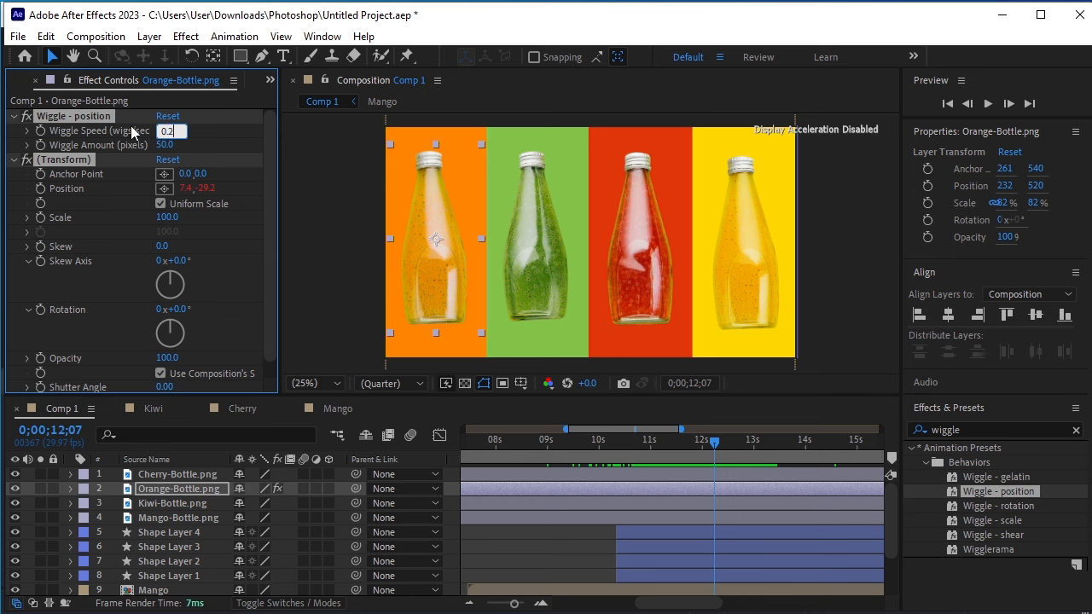
click(177, 145)
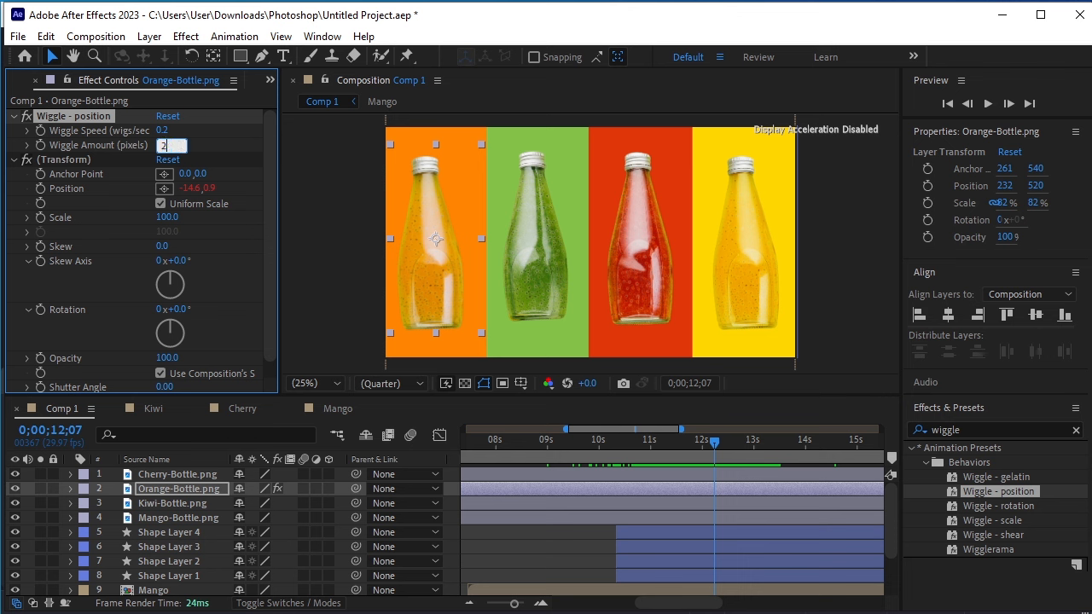
text(20)
key(Return)
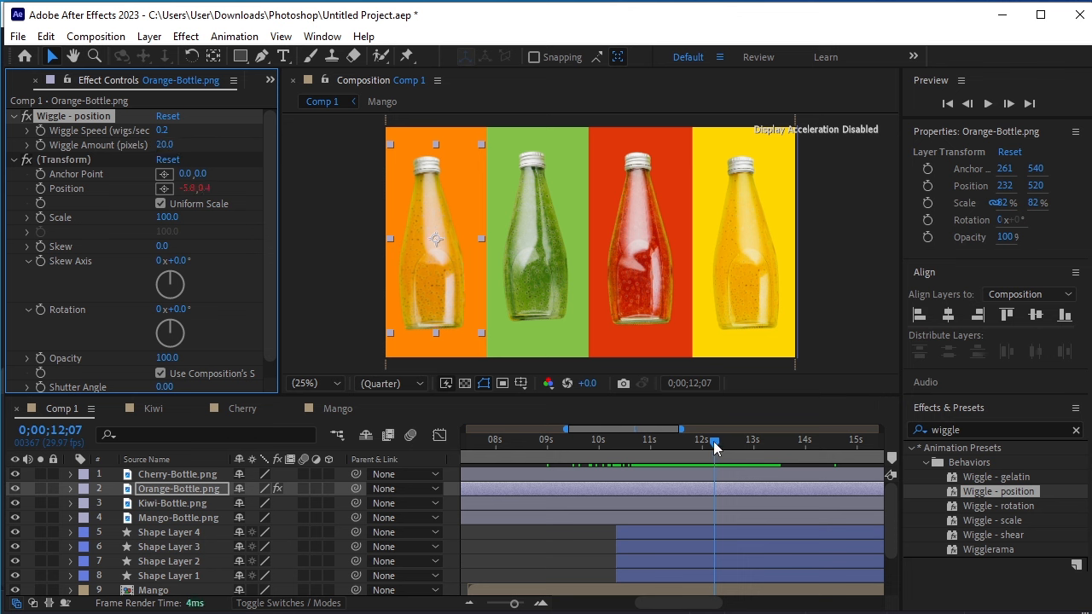
- Trim the start of all four bottle layers to 0;00;11;14 and preview the wiggle
drag(713, 441, 673, 469)
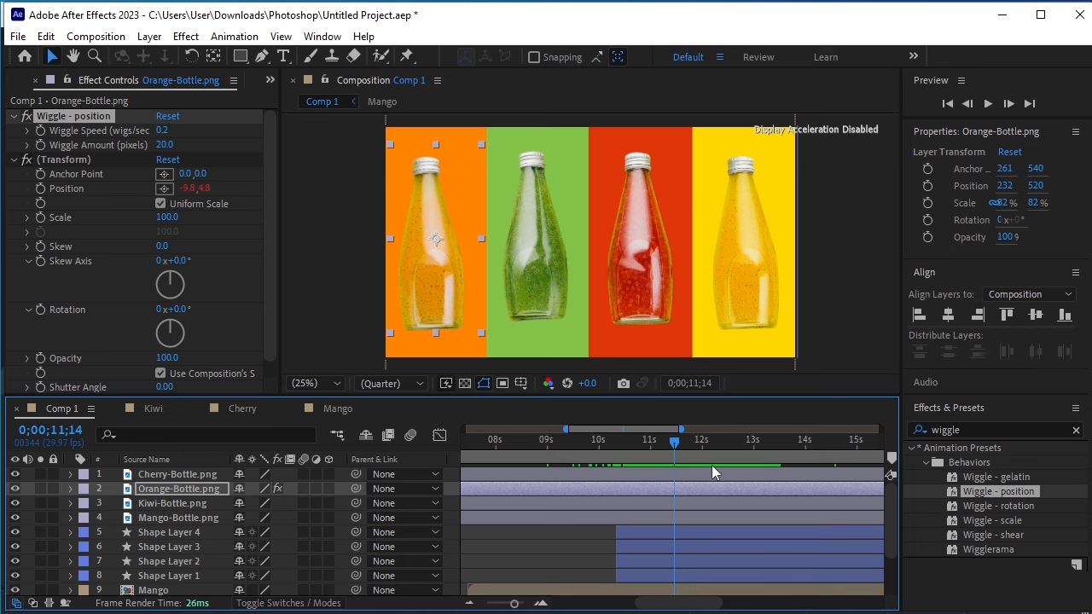
click(679, 474)
shift+click(687, 515)
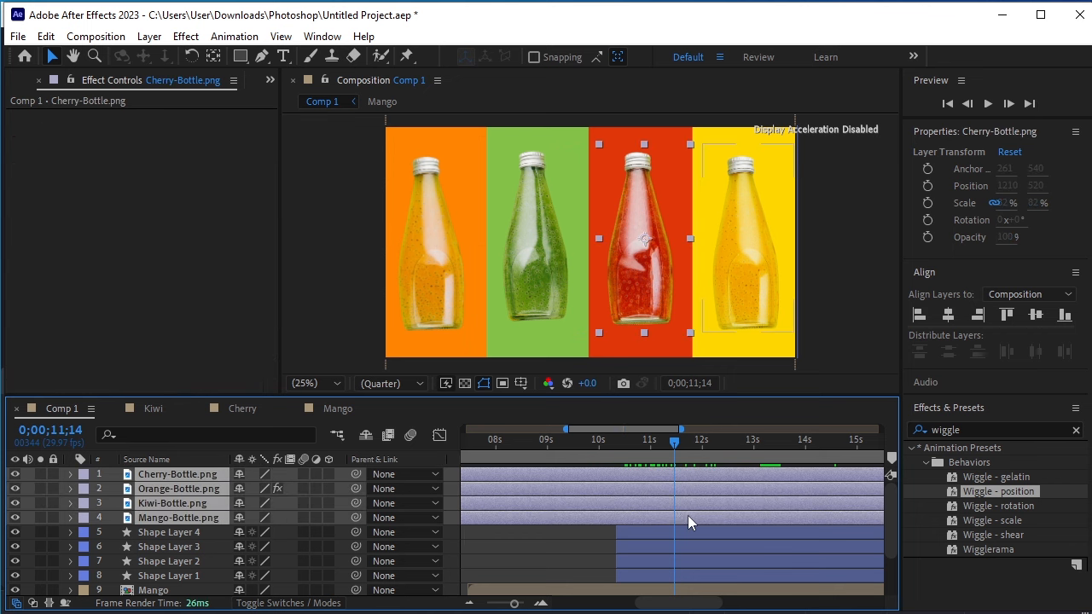
key(alt+bracketleft)
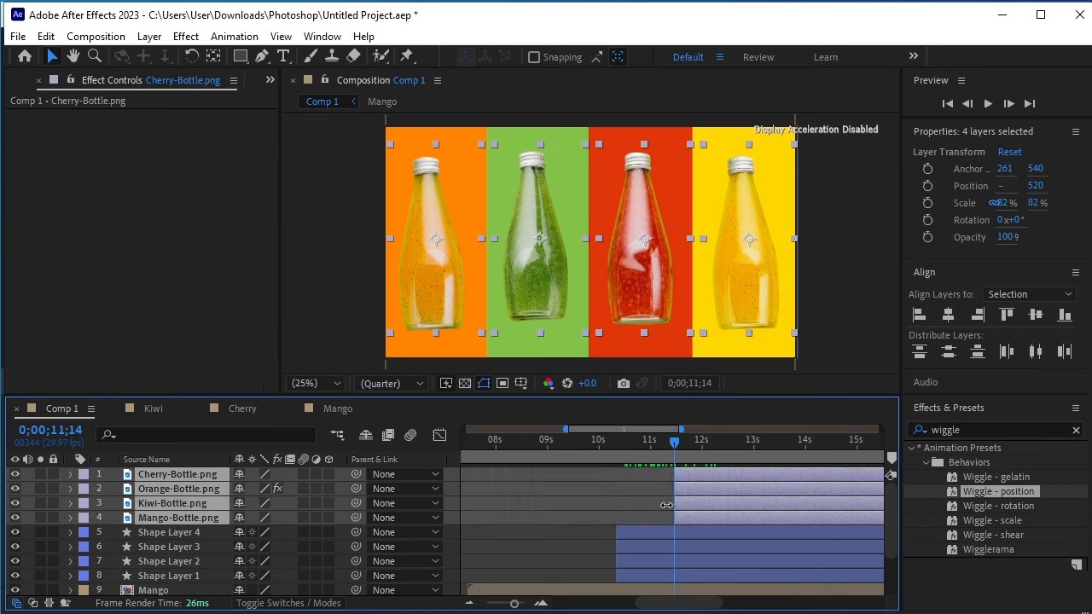
key(space)
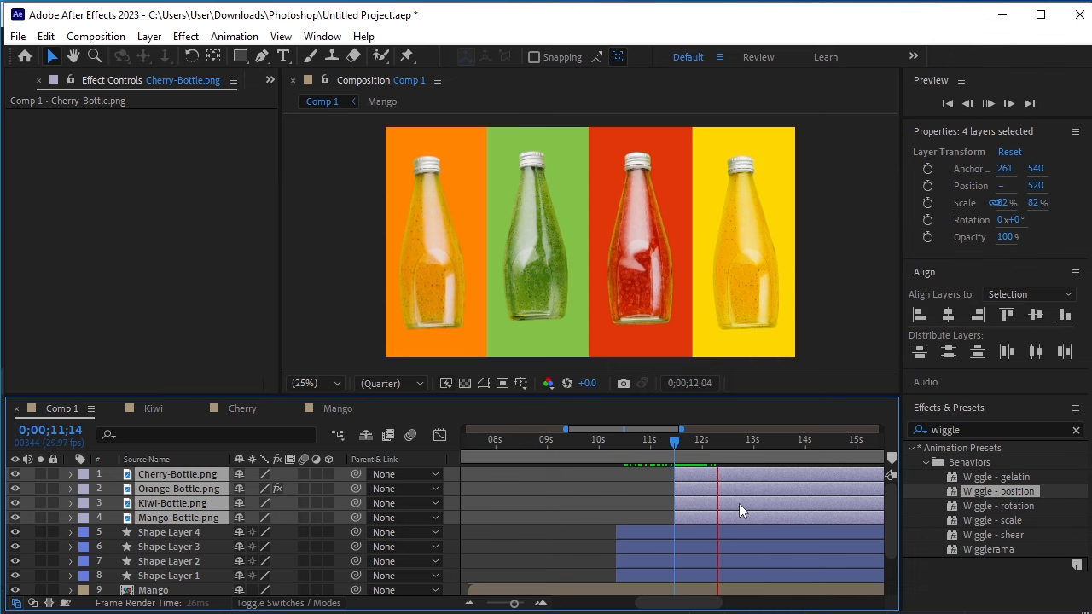
- Stop the preview near 0;00;11;15 and apply the Wiggle - rotation preset to the orange bottle layer
key(space)
drag(750, 446, 675, 464)
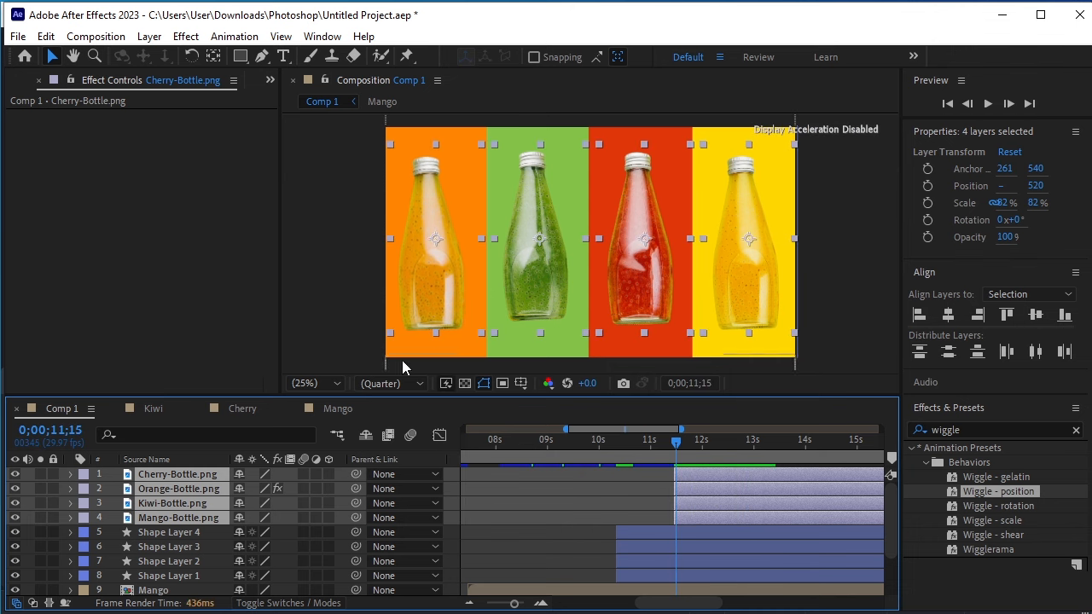
click(369, 335)
click(184, 502)
click(195, 490)
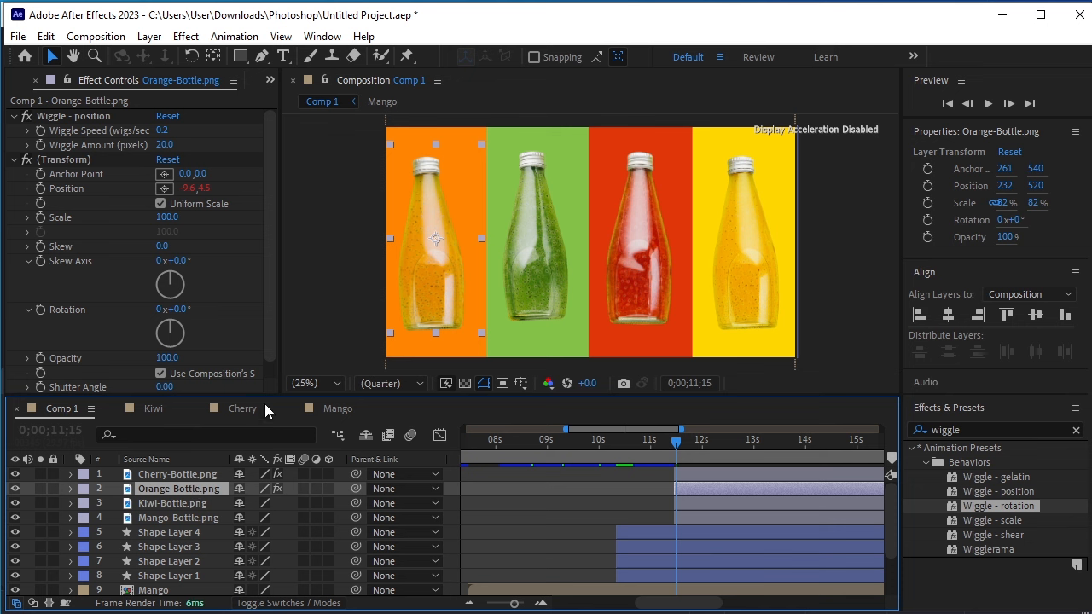
double_click(1013, 507)
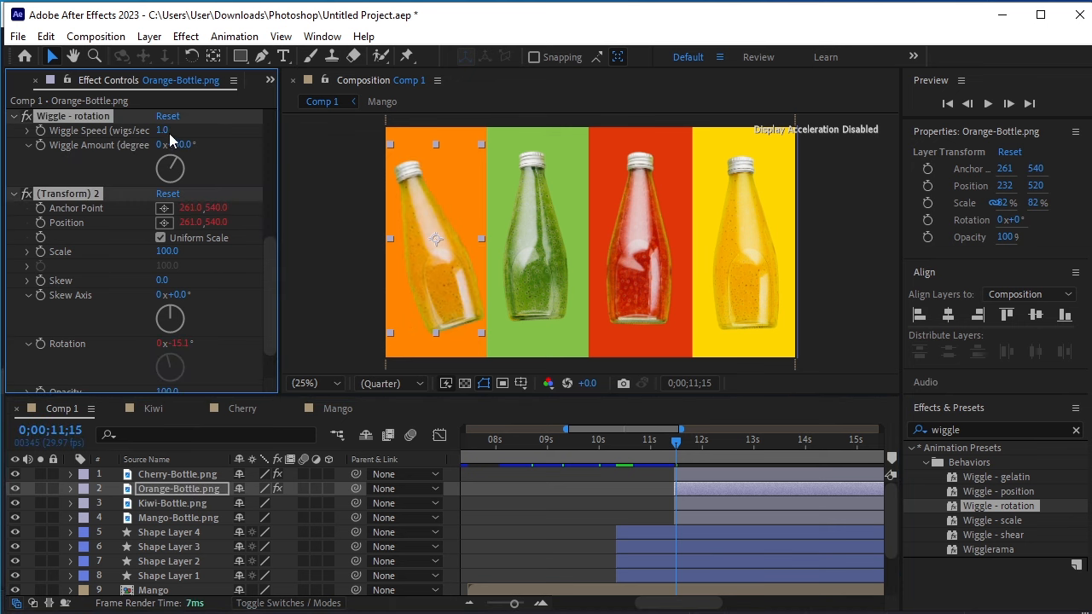
- Set the orange bottle's rotation Wiggle Speed to 0.2 and its Wiggle Amount to 8 degrees
click(169, 133)
text(0.2)
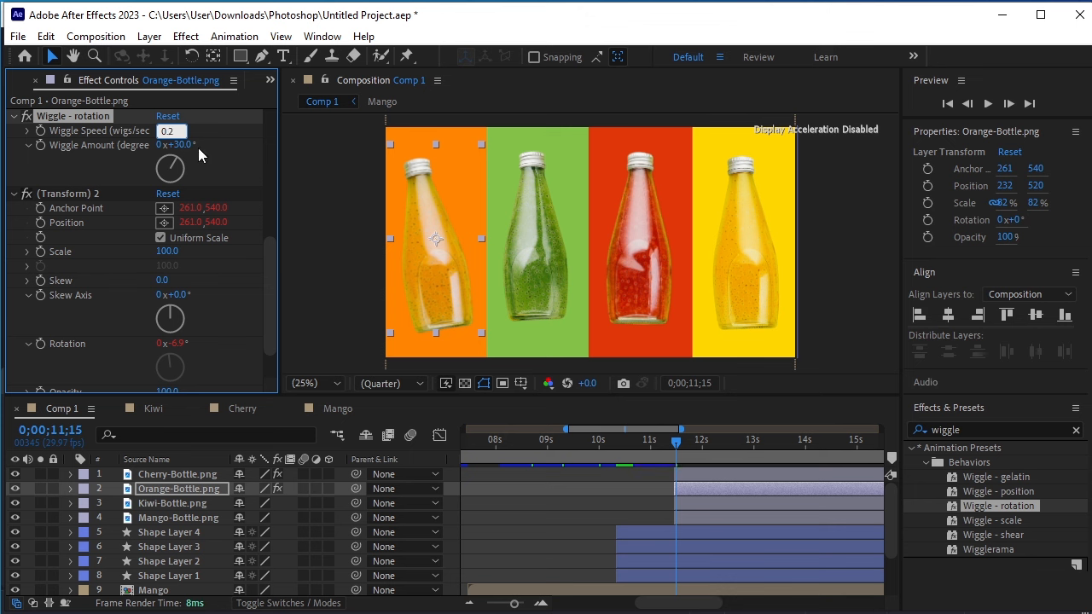
key(Return)
drag(181, 144, 175, 151)
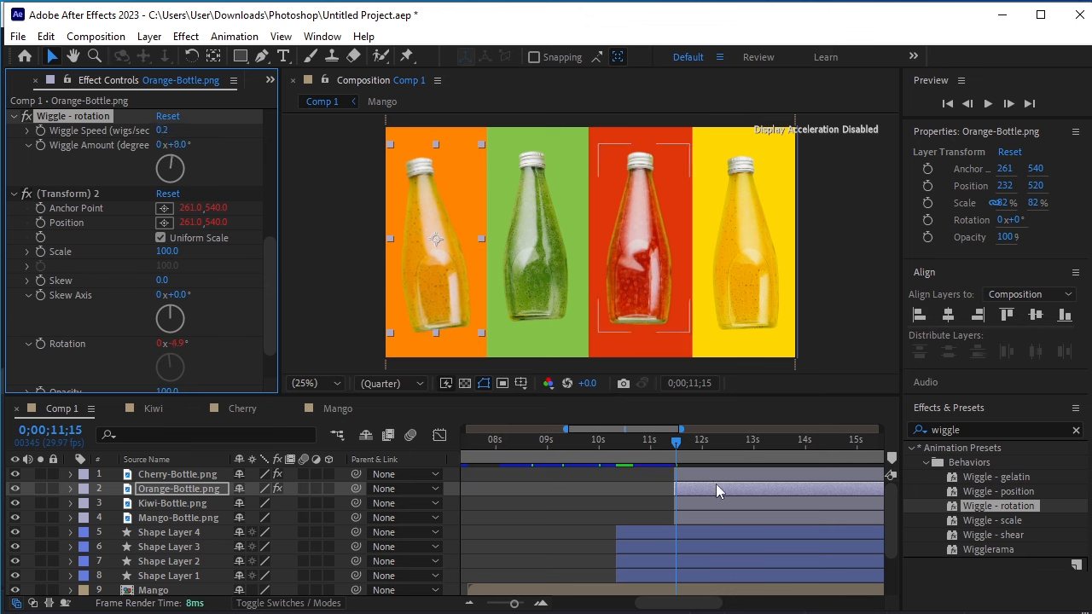
- Preview the orange bottle's combined position and rotation wiggle, then return the playhead to 0;00;11;29
key(space)
click(682, 460)
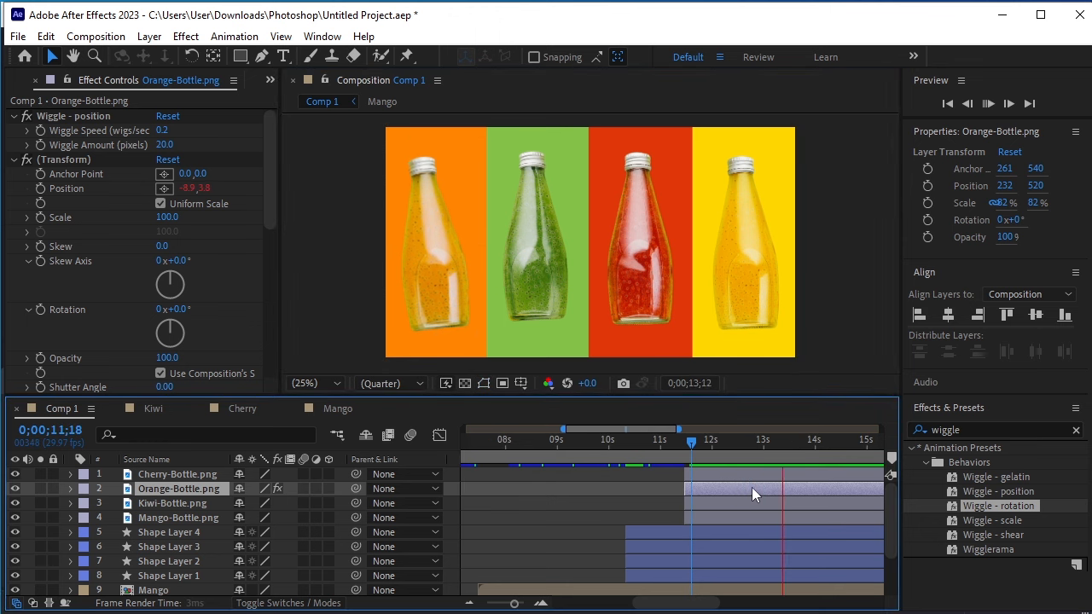
key(space)
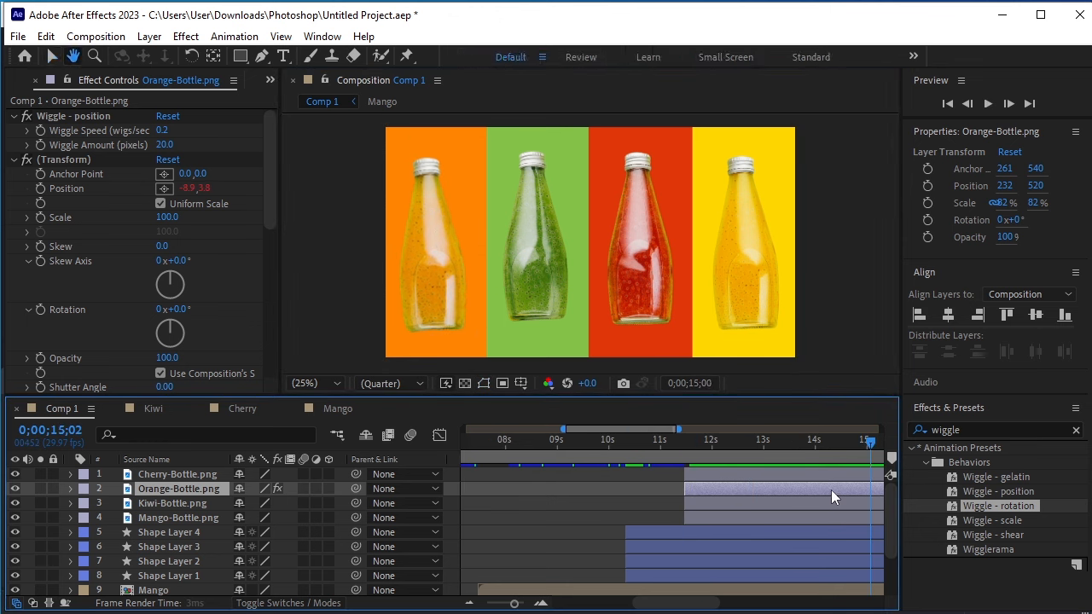
drag(873, 445, 711, 469)
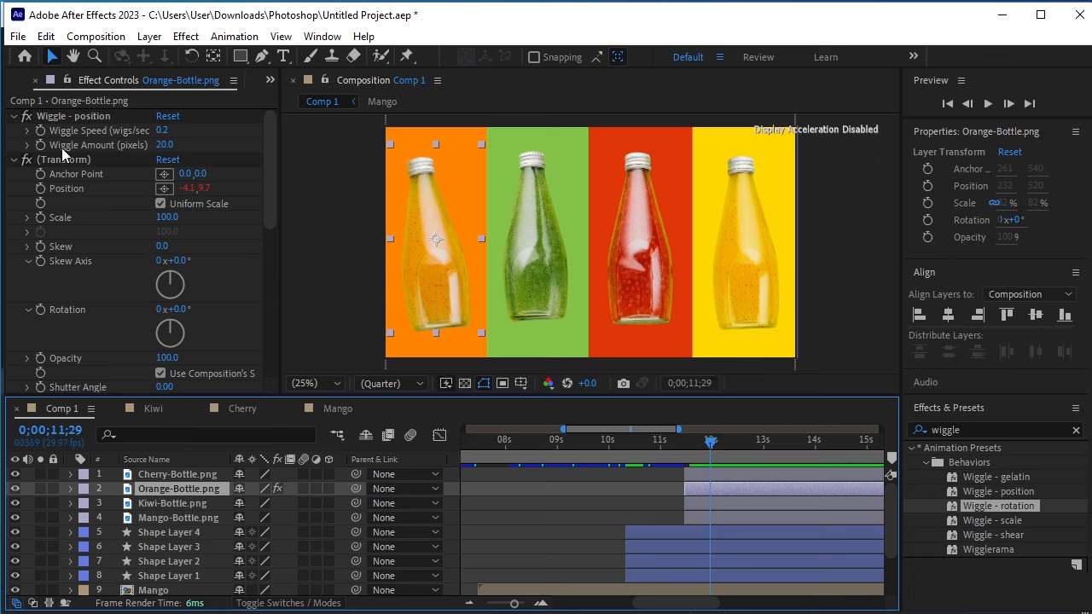
- Collapse the orange bottle's effects and copy all four, from Wiggle - position through (Transform) 2
click(14, 161)
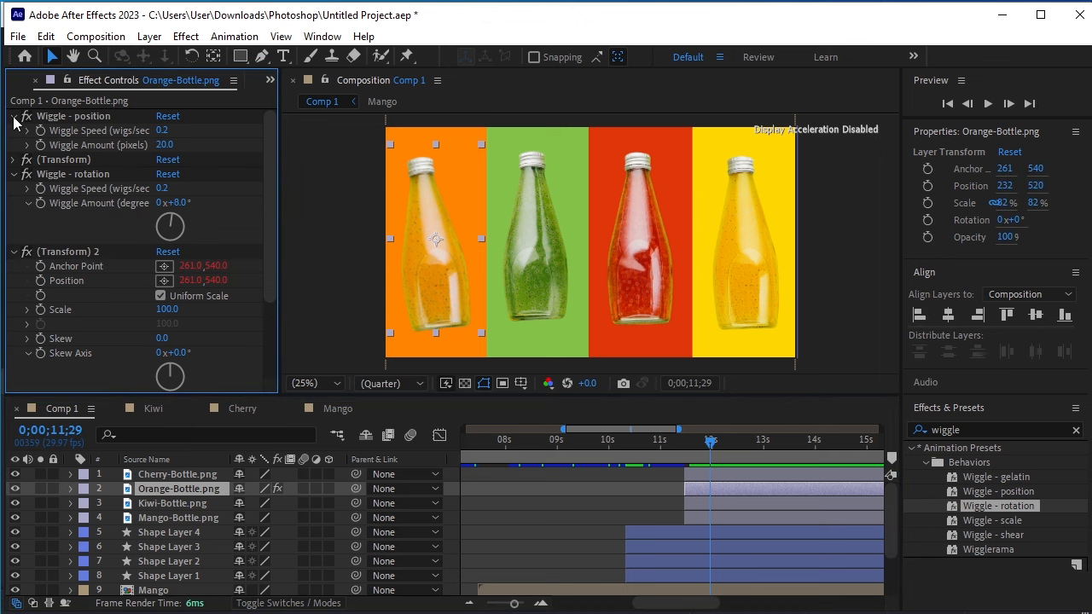
click(14, 117)
click(14, 225)
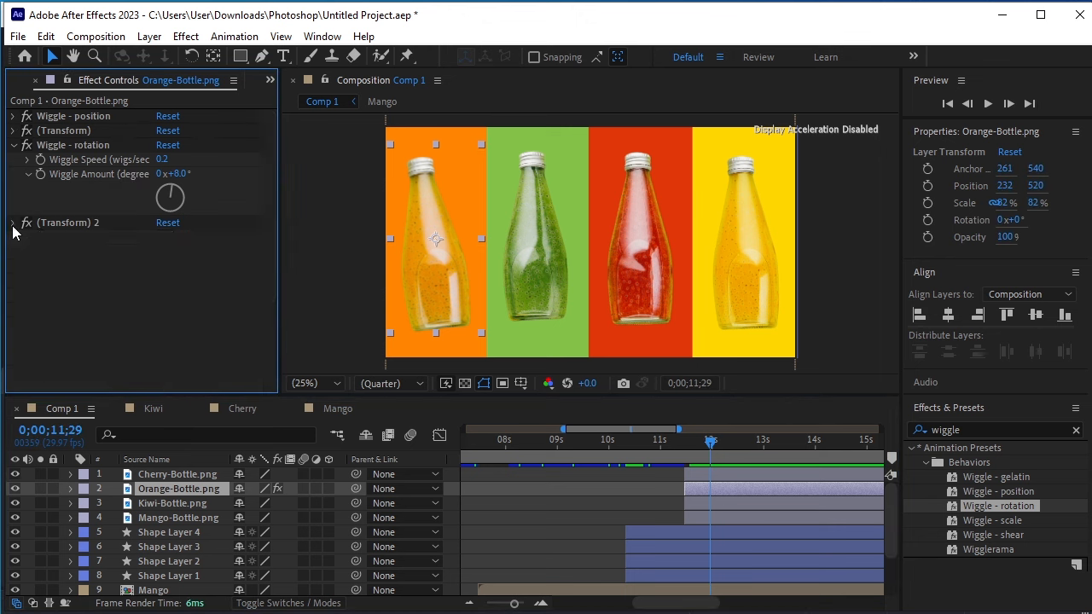
click(14, 146)
click(59, 116)
shift+click(81, 160)
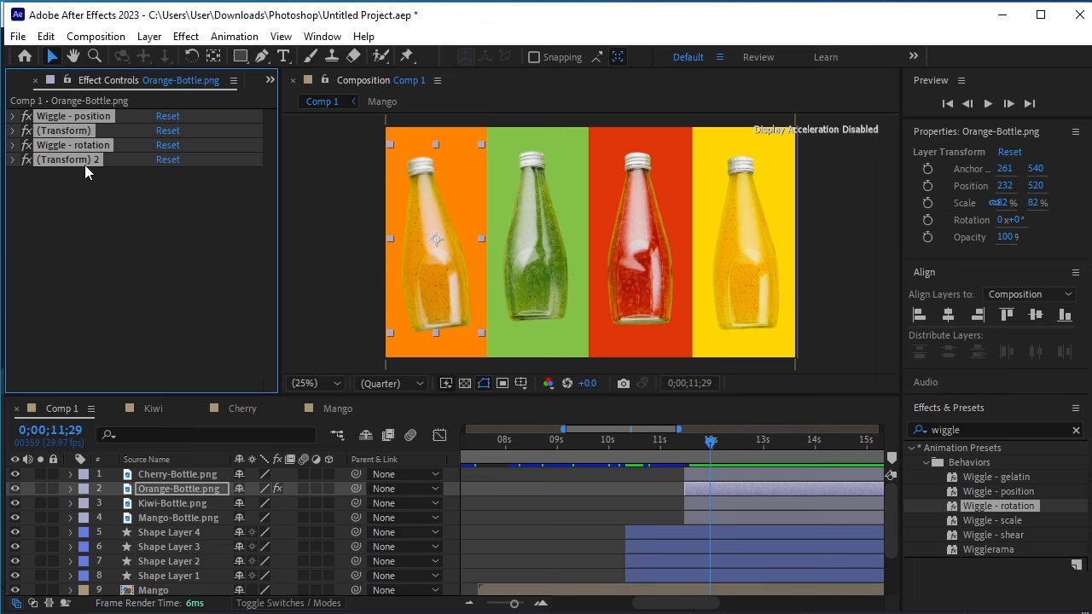
click(136, 246)
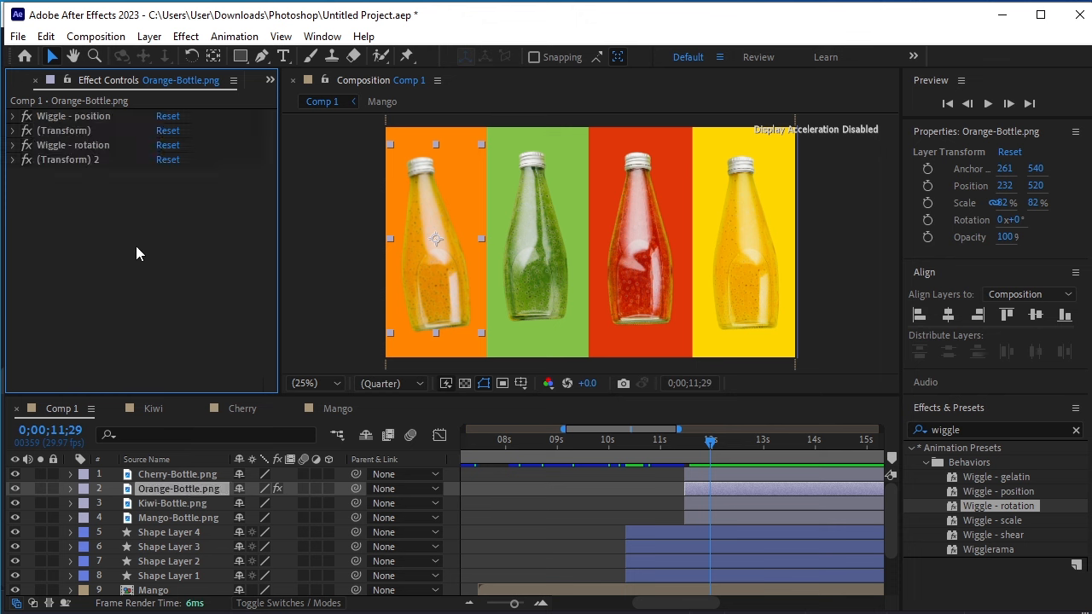
- Paste the wiggle effects onto the cherry, kiwi and mango bottle layers and preview from 0;00;10;24
click(178, 474)
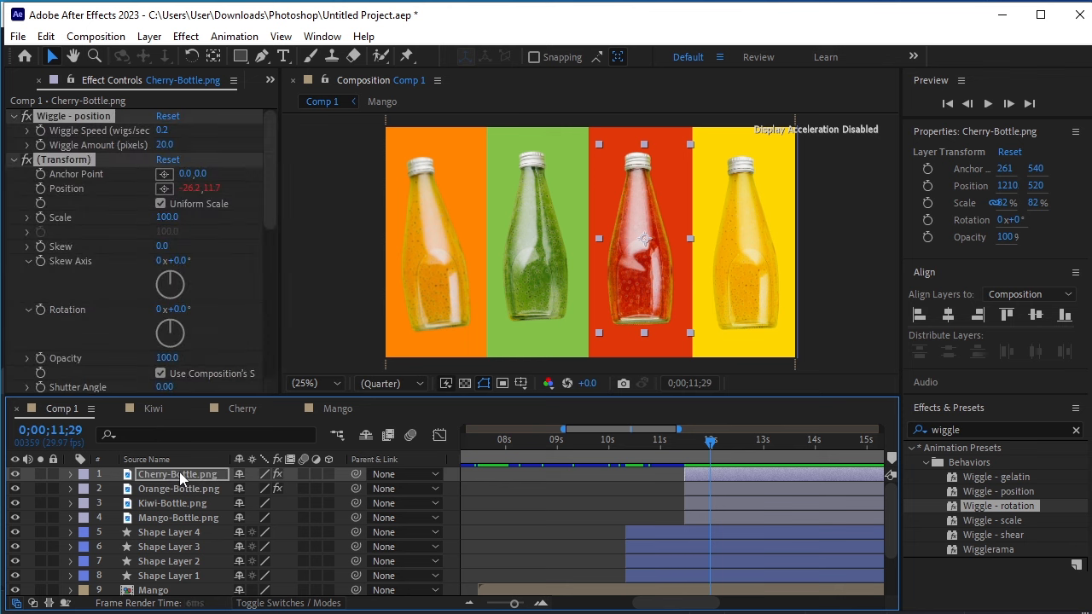
click(180, 504)
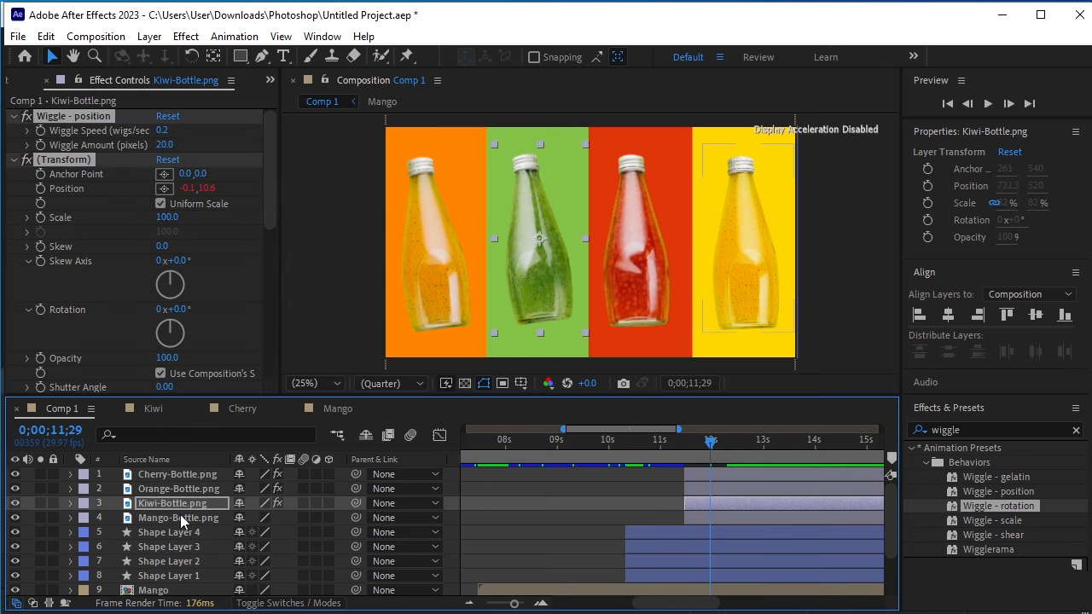
click(180, 518)
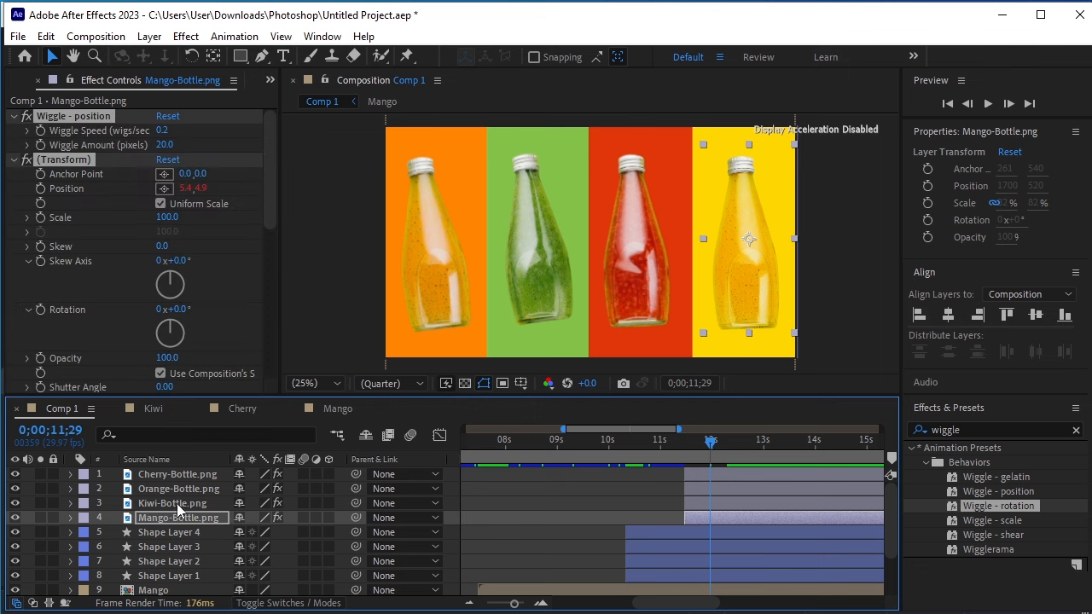
drag(702, 451, 649, 468)
key(space)
key(space)
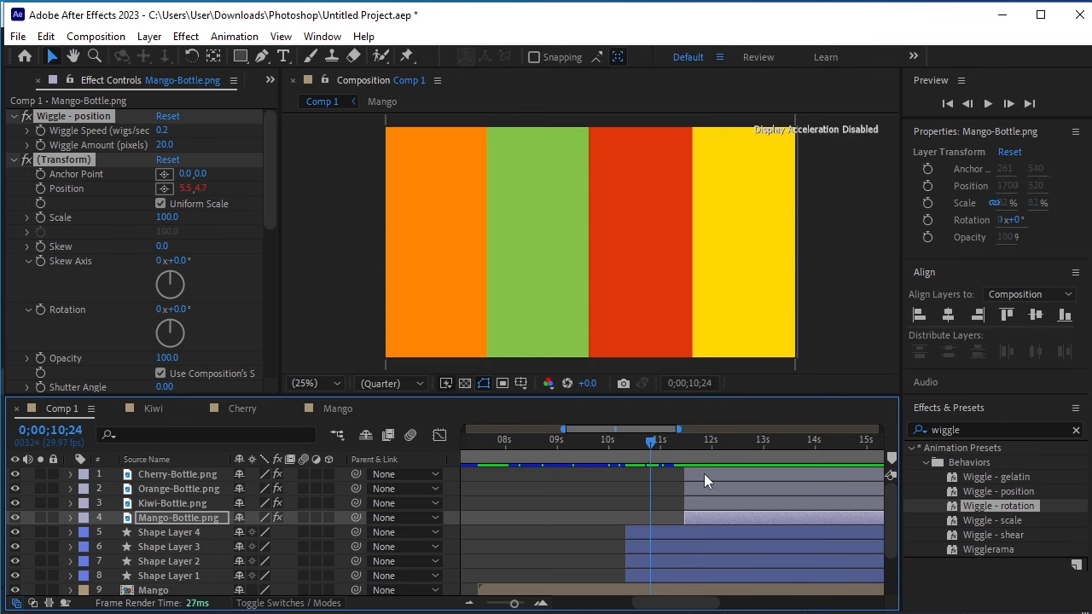
- Shift all four bottle layers earlier in time so they start at 0;00;10;24
click(705, 475)
shift+click(710, 512)
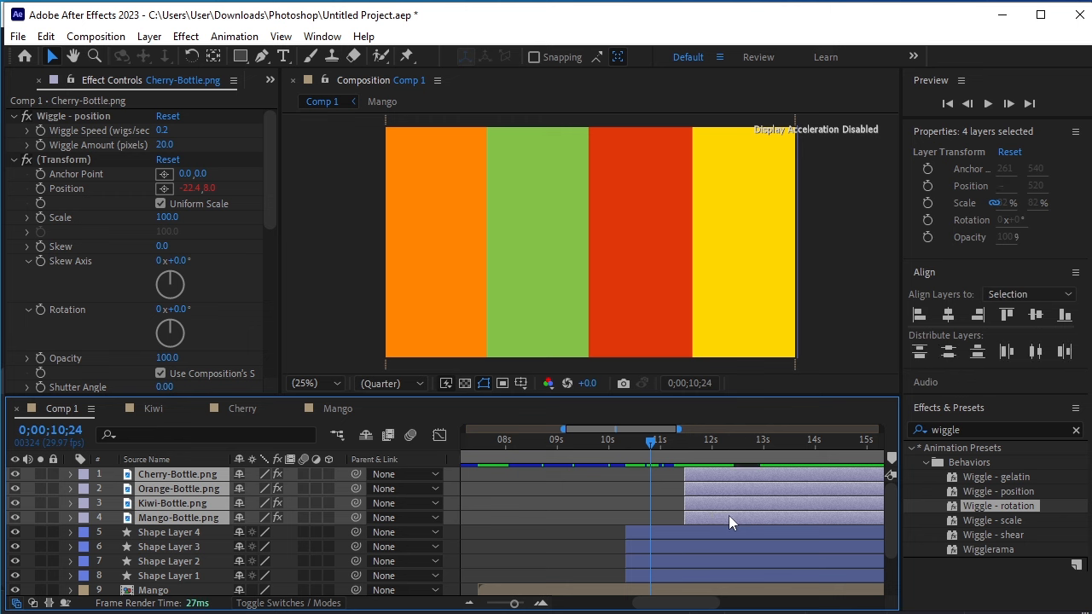
drag(728, 515, 693, 524)
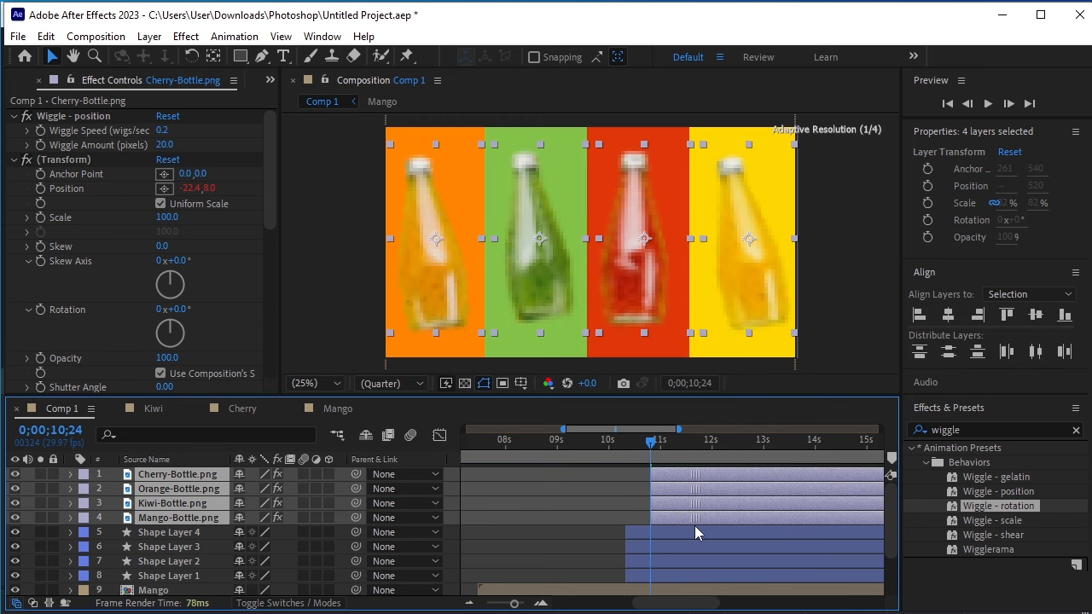
- Add 100% opacity keyframes to all four bottle layers at 0;00;10;24 and 0;00;10;29
key(t)
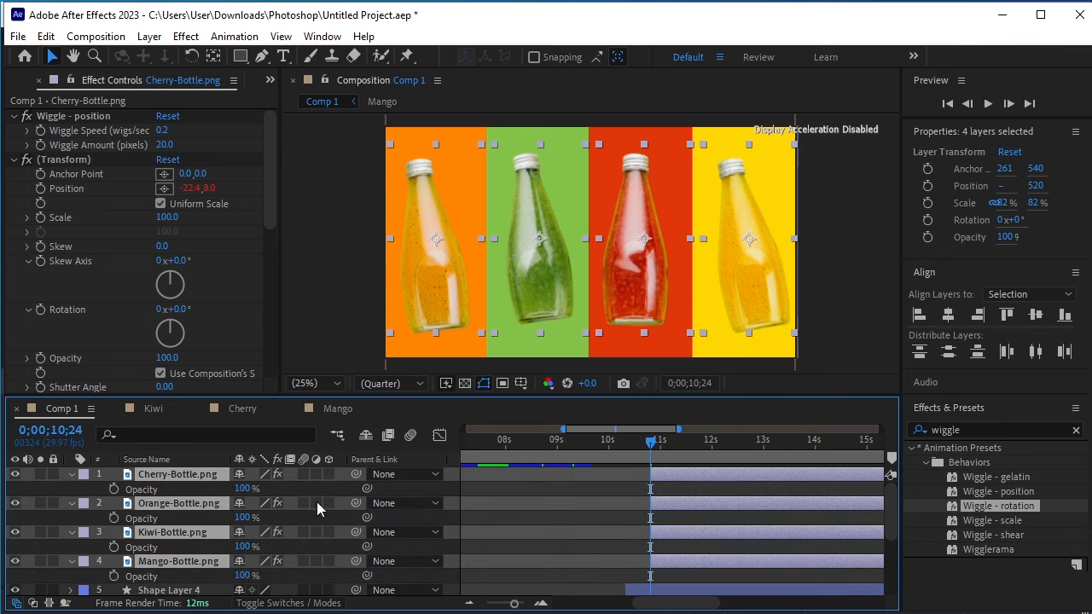
click(113, 489)
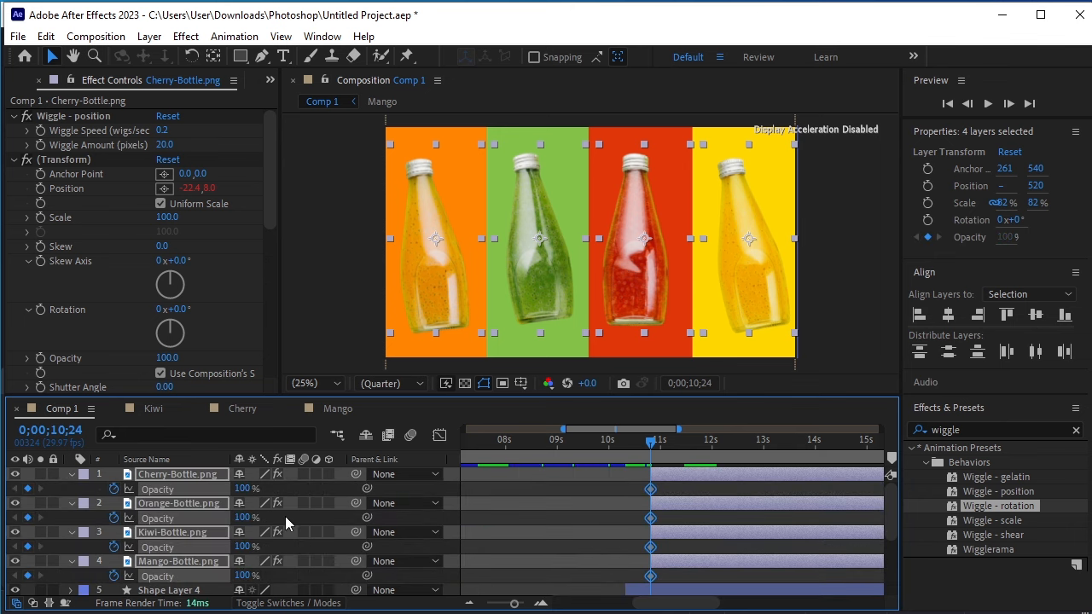
key(Page_Down)
key(Page_Down)
key(Page_Down)
key(Page_Down)
key(Page_Down)
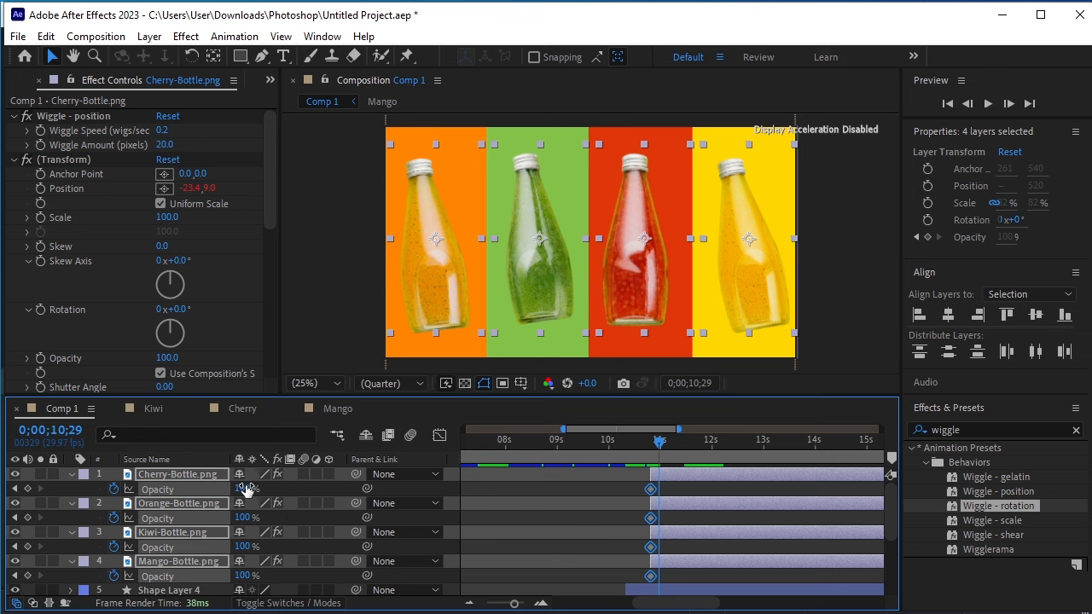
click(27, 488)
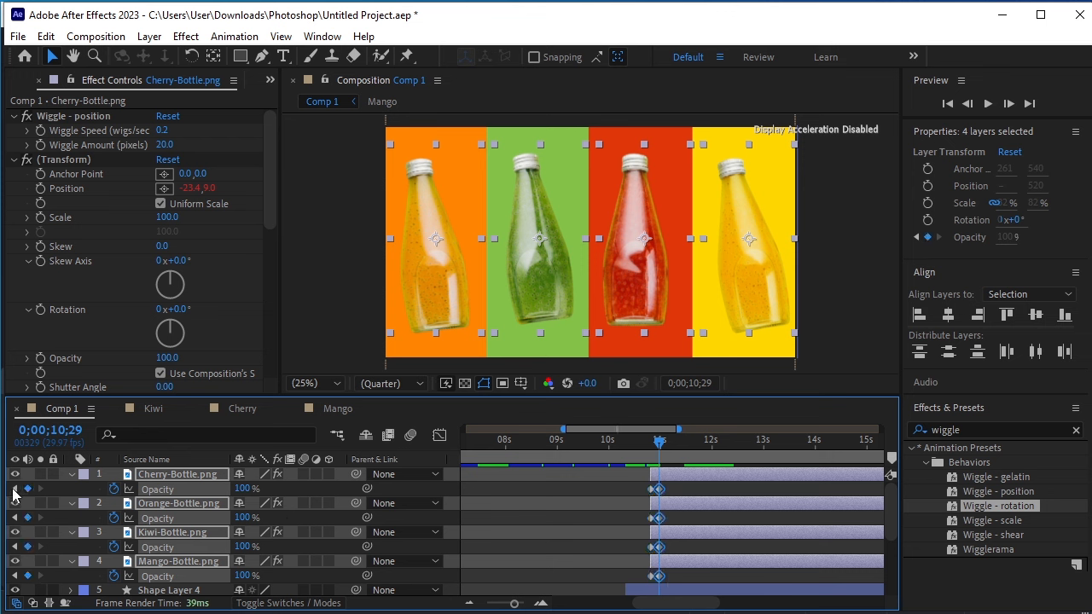
- Set the four bottles' opacity to 0% at the 0;00;10;24 keyframe and preview the fade-in
click(14, 488)
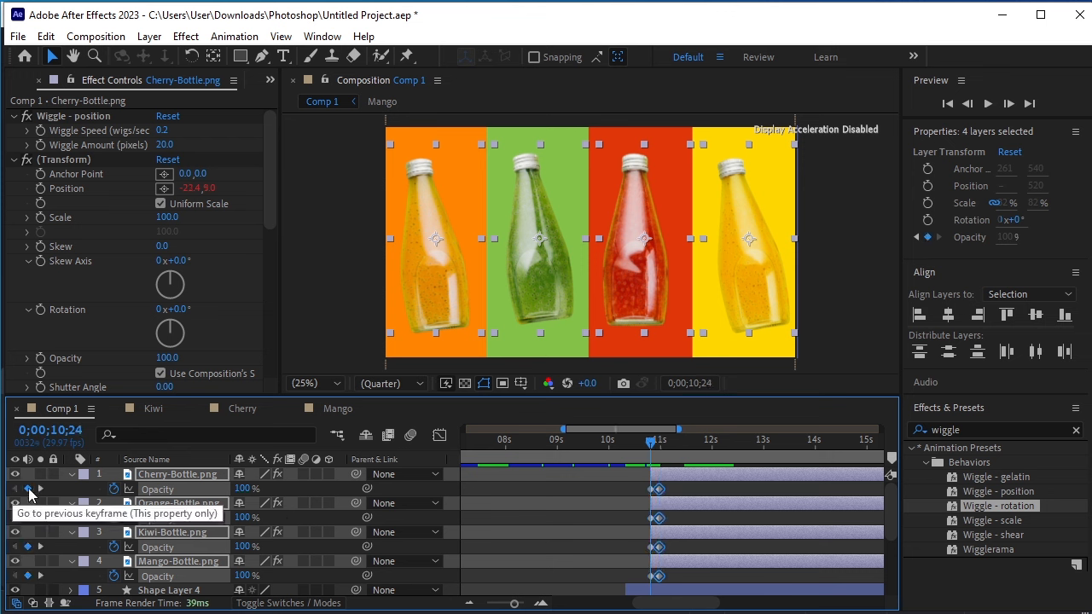
click(241, 490)
text(0)
key(Return)
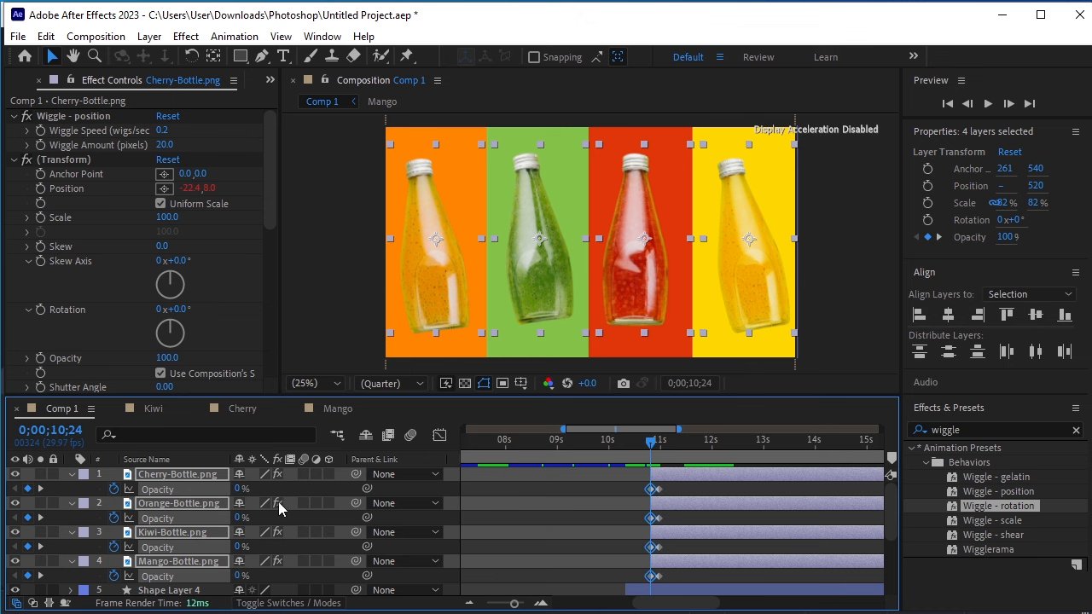
key(space)
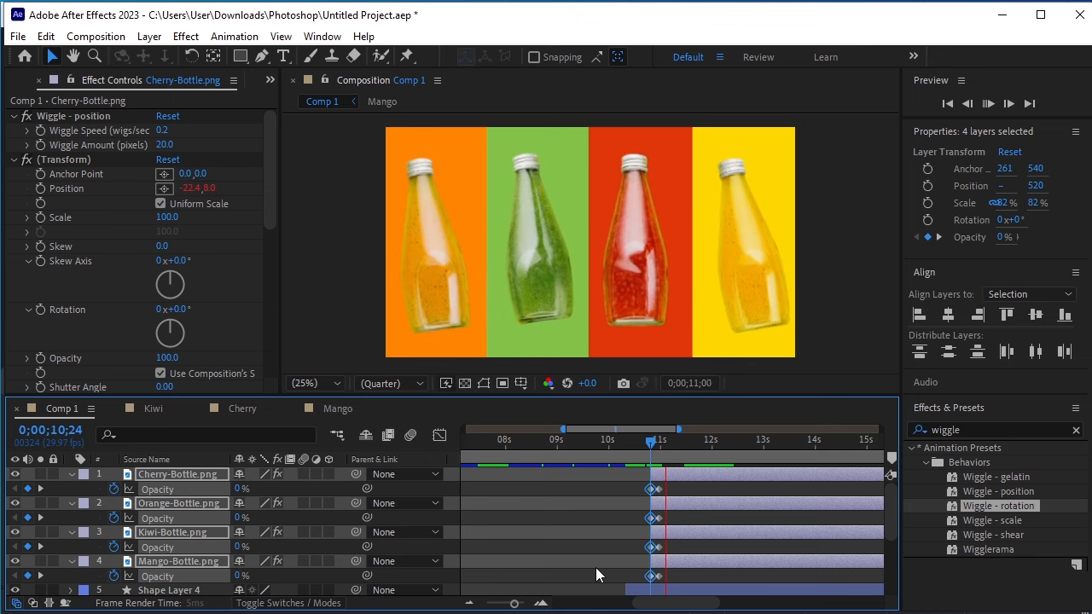
key(space)
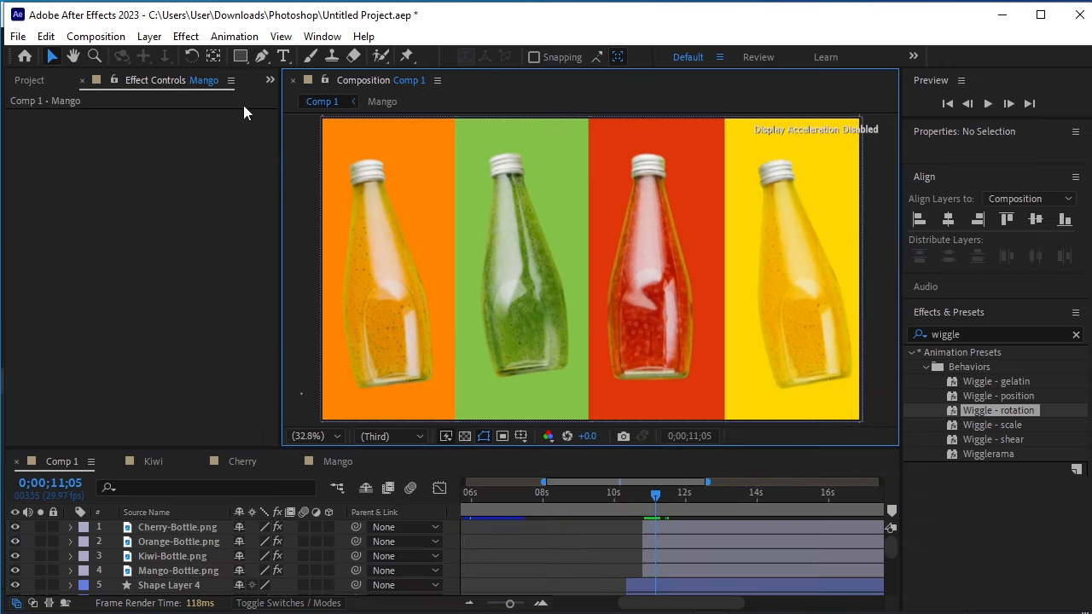
- Create a text layer over the bottles reading "enjoy summer days", with "enjoy" on its own line
click(283, 56)
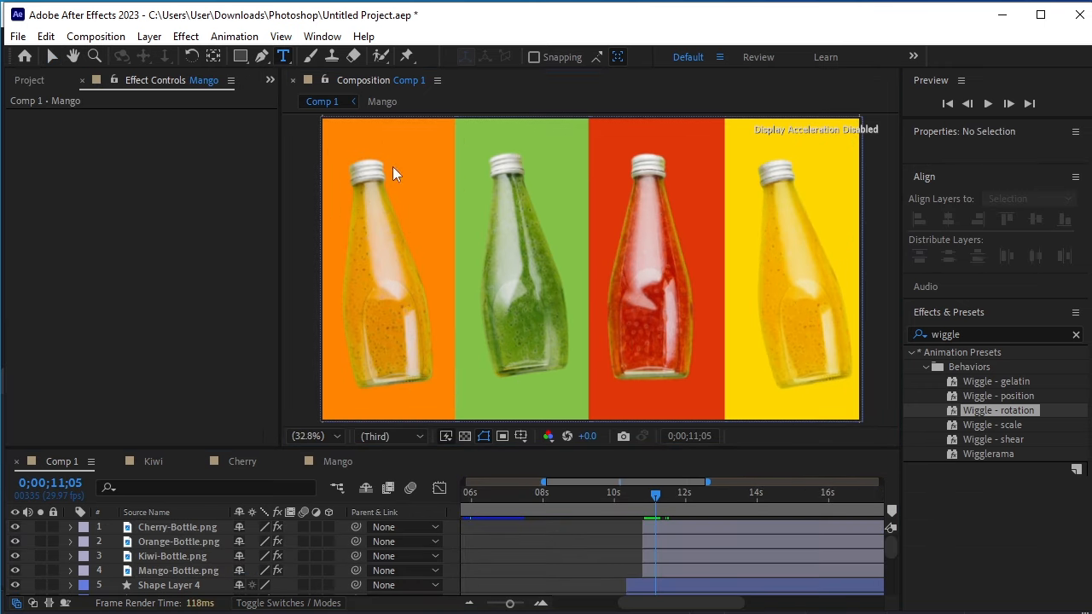
click(470, 245)
text(enjo)
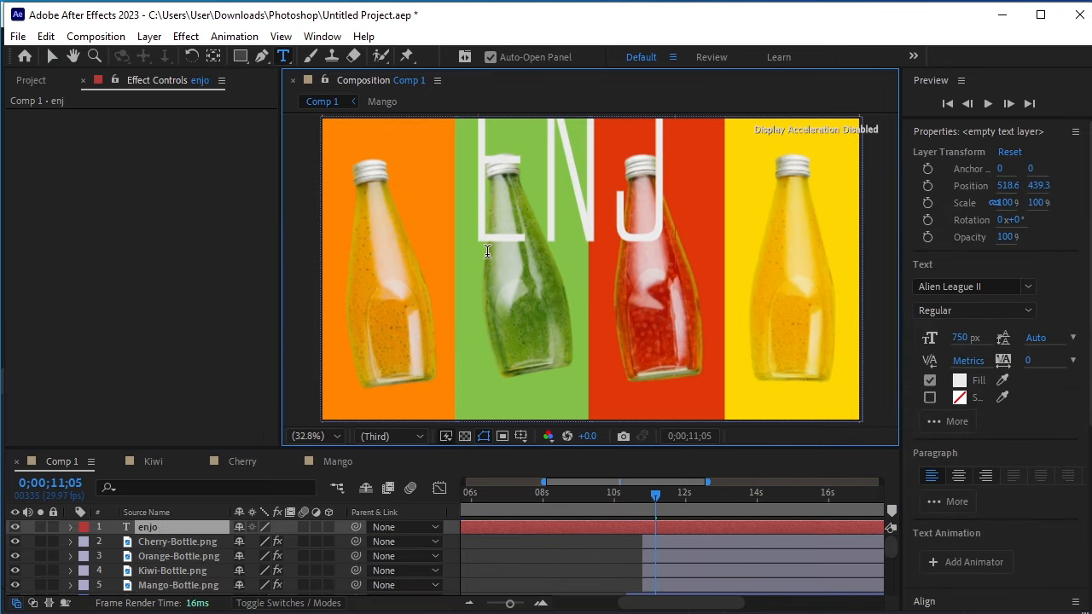
text(y summer days)
- Center the paragraph of the whole "enjoy summer days" text and set its font size to 391 px
click(331, 438)
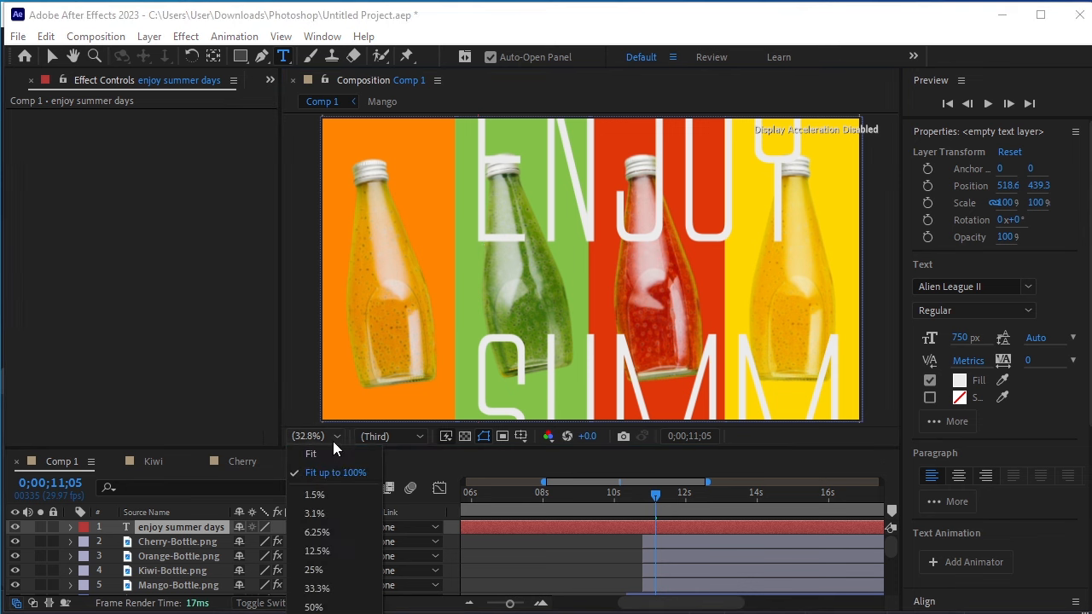
click(336, 555)
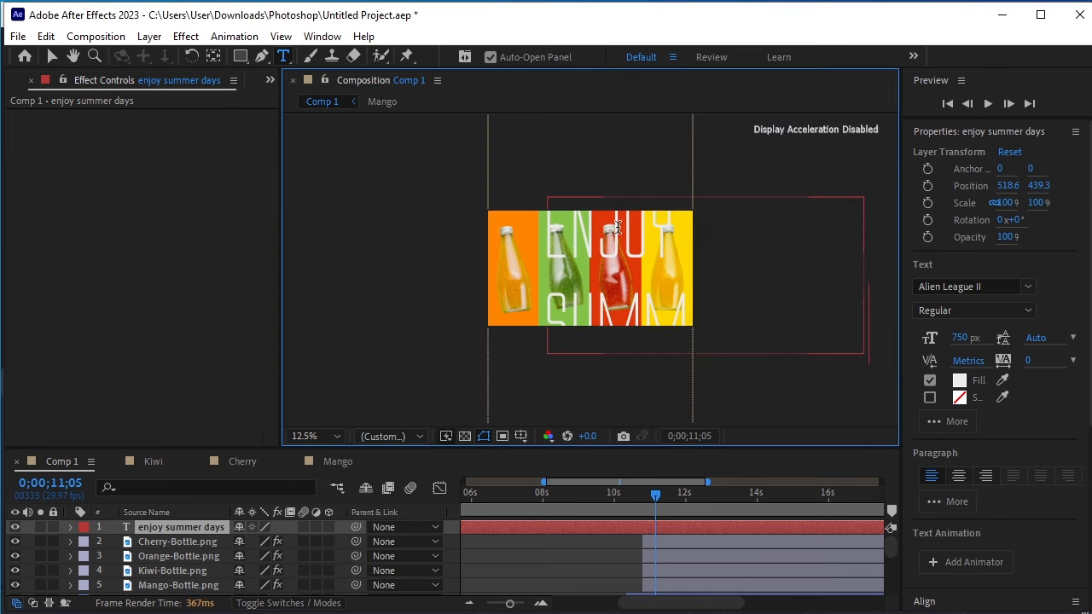
drag(557, 234, 900, 352)
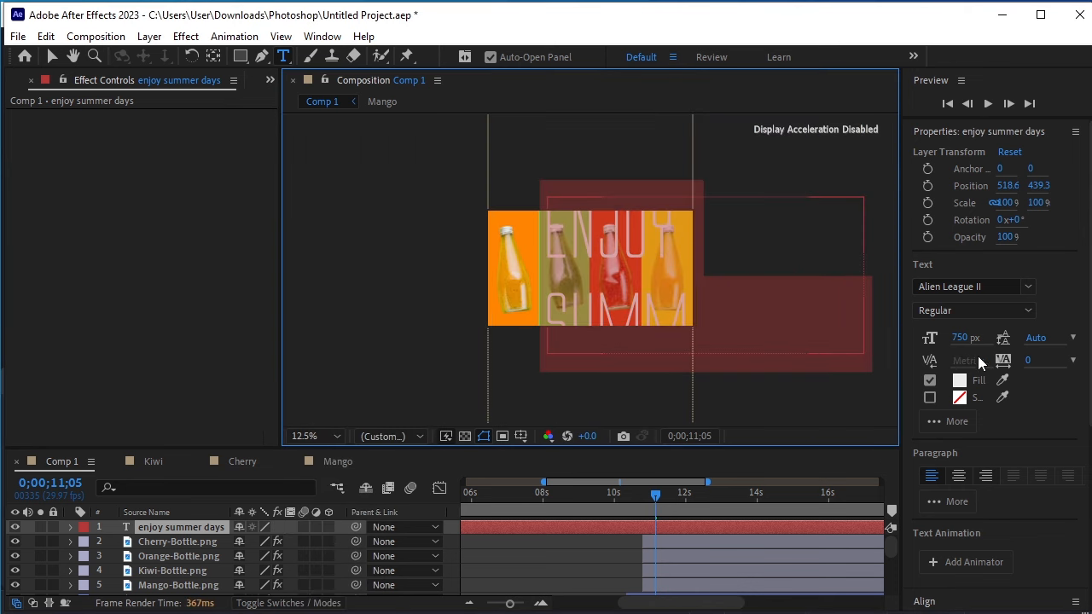
click(959, 475)
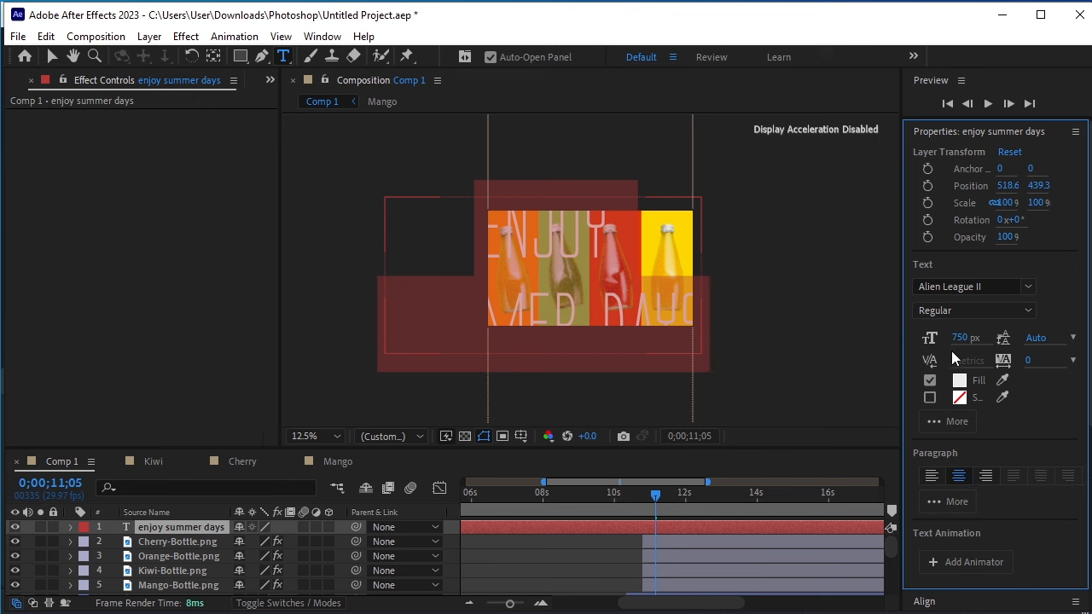
drag(963, 341, 721, 370)
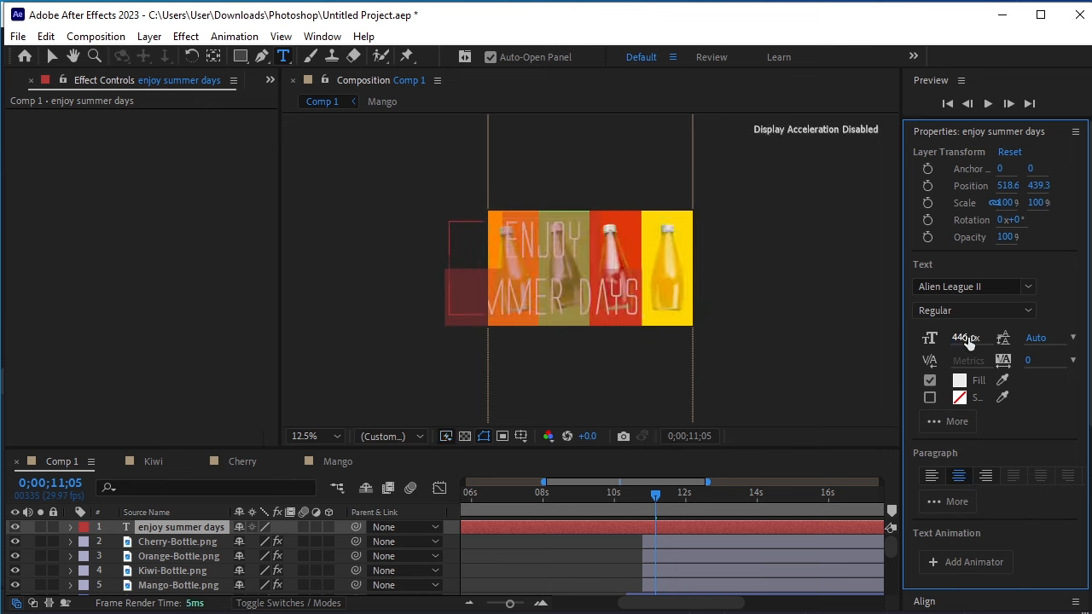
drag(969, 341, 923, 345)
click(327, 437)
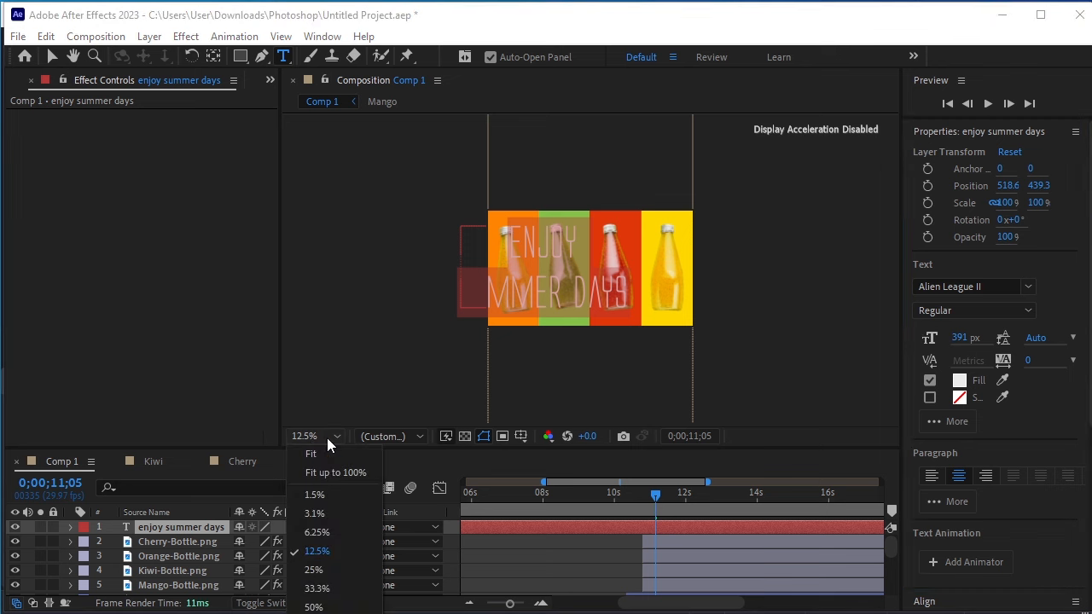
click(341, 453)
scroll(973, 452, down, 5)
scroll(990, 460, up, 3)
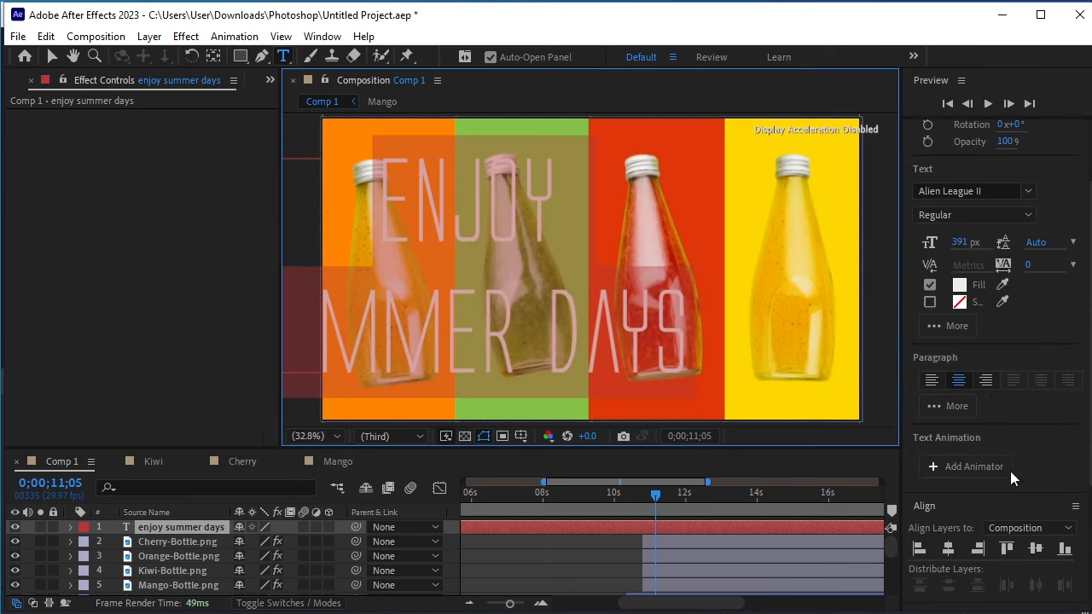
- Set the "enjoy summer days" title in the Angelist font at 289 px with 168 px leading
scroll(994, 381, up, 2)
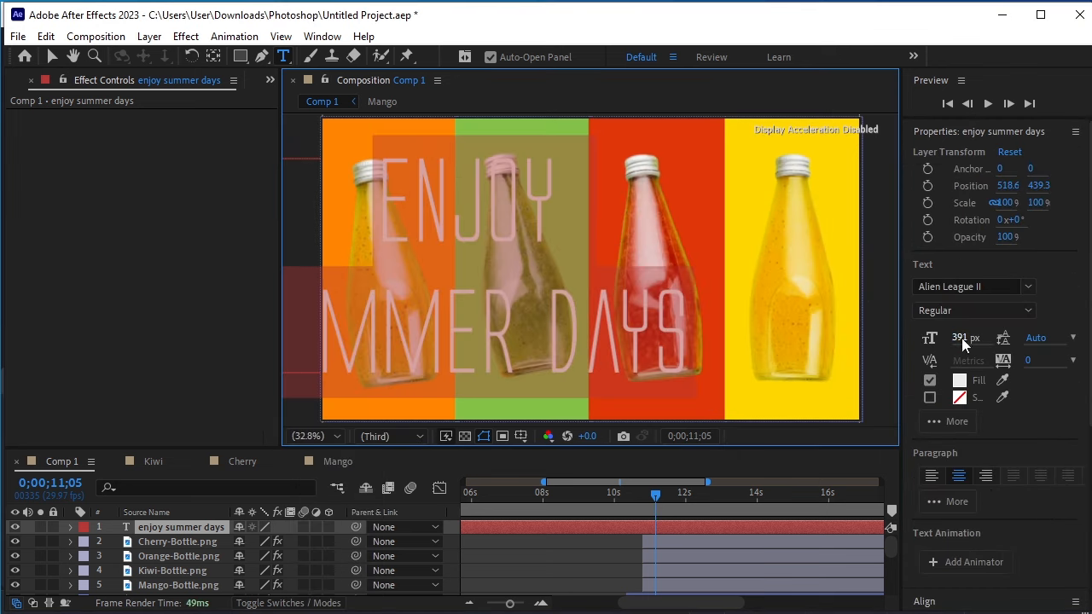
drag(960, 338, 883, 356)
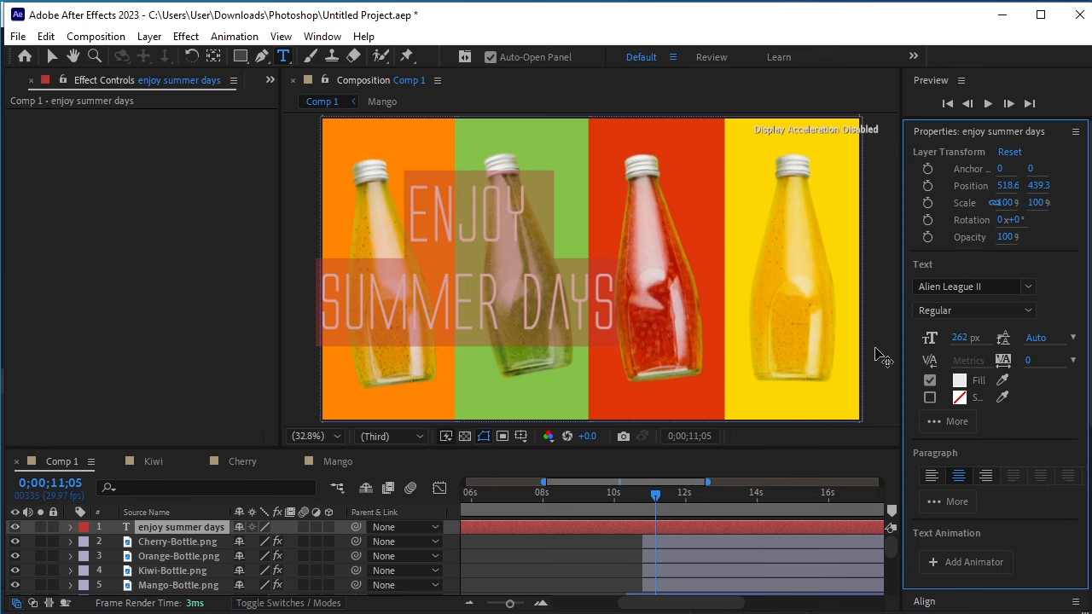
click(1028, 291)
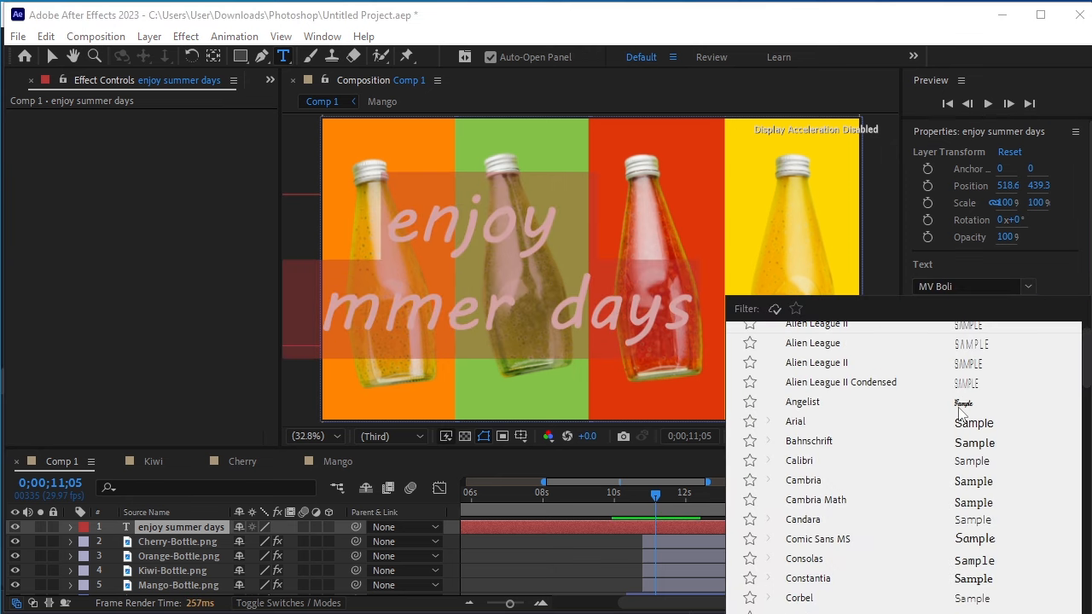
click(960, 402)
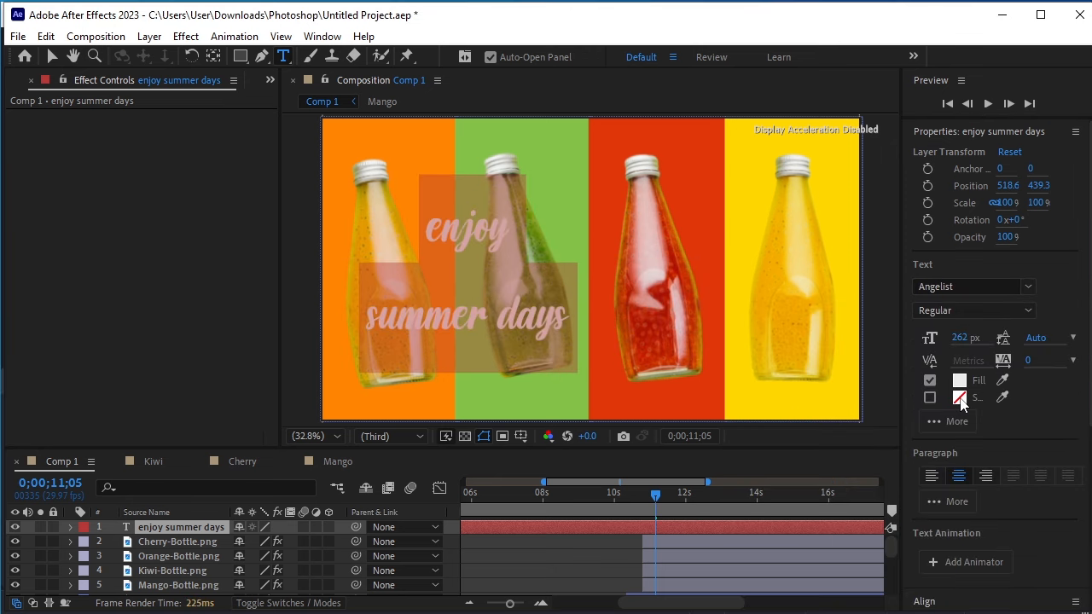
drag(960, 337, 981, 339)
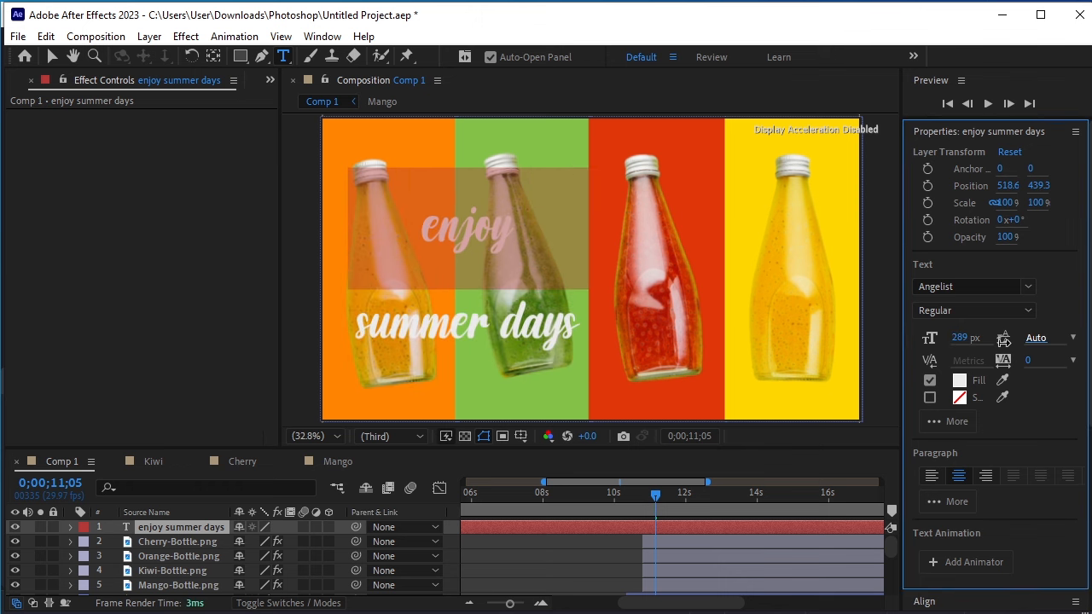
drag(1013, 339, 1037, 331)
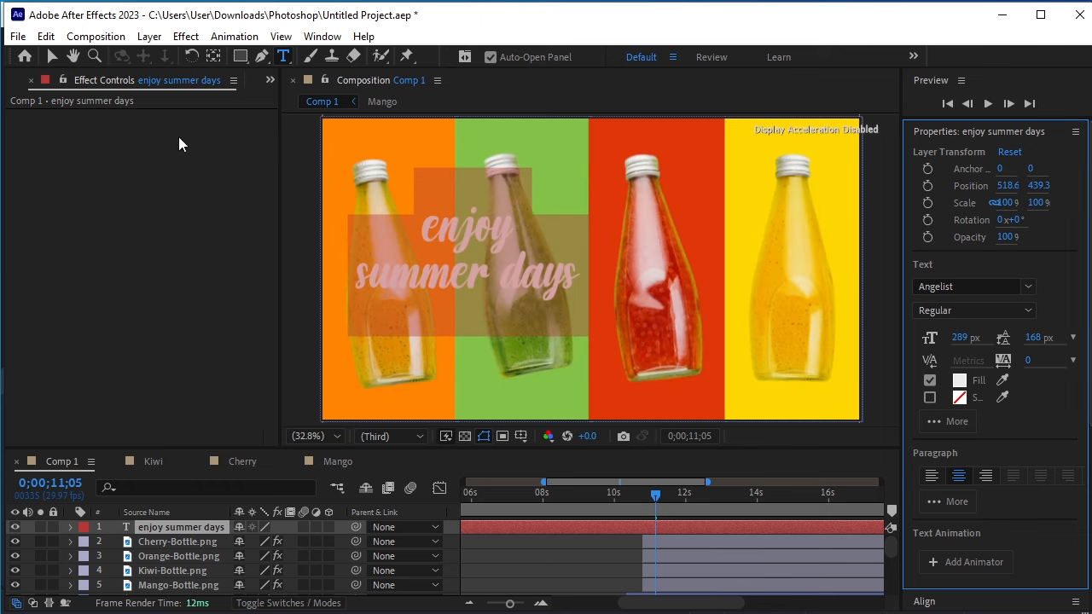
- Rotate the "enjoy summer days" title to -9.7° so it slants upward
click(50, 55)
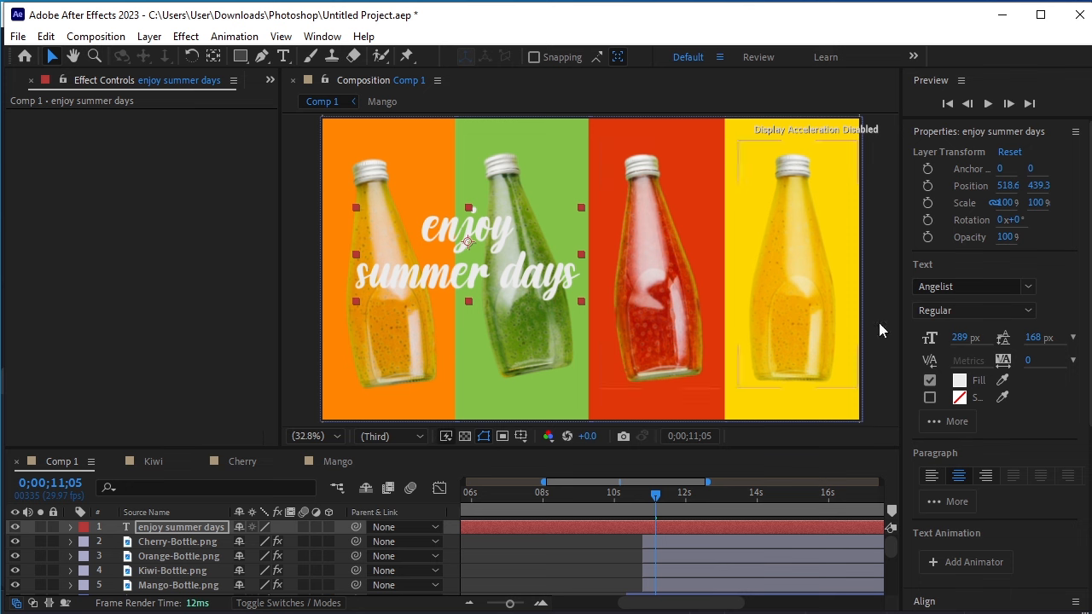
click(192, 56)
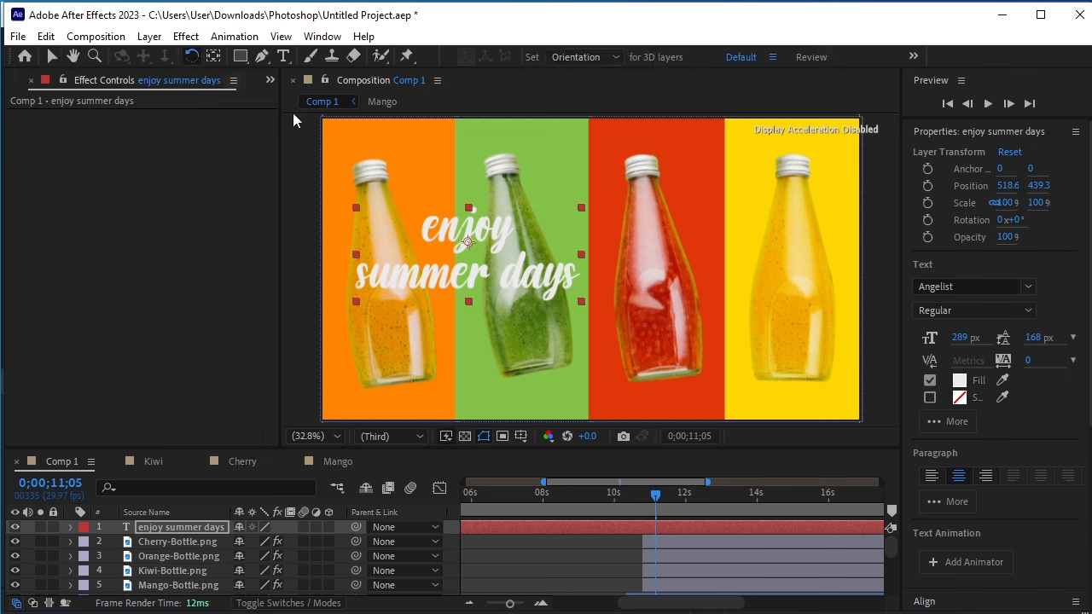
drag(583, 300, 584, 281)
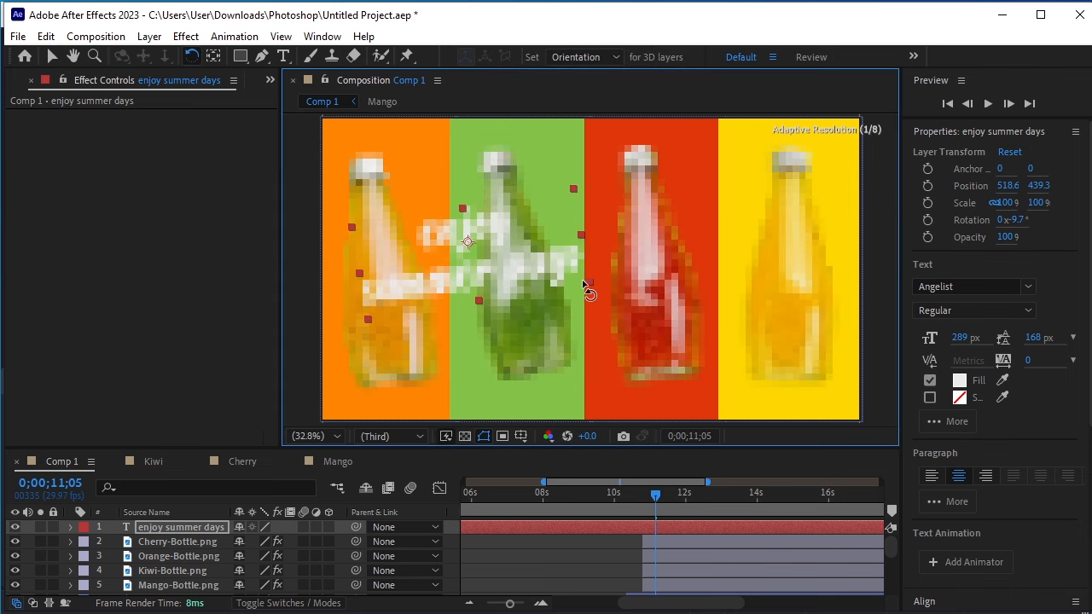
- Center the tilted title horizontally and vertically in the composition, then nudge it slightly to the left
click(52, 55)
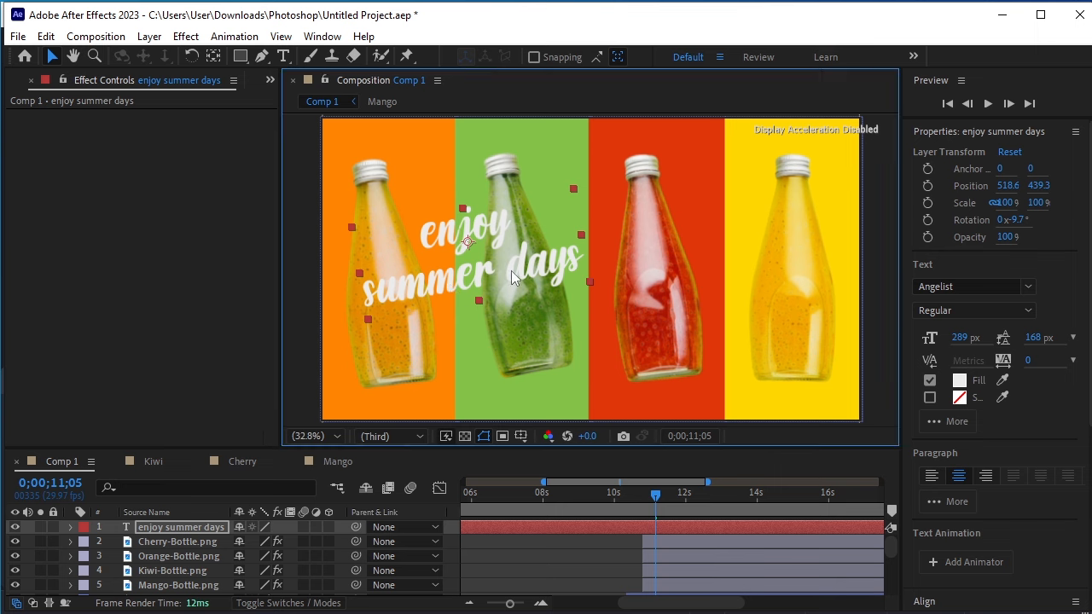
drag(516, 278, 631, 285)
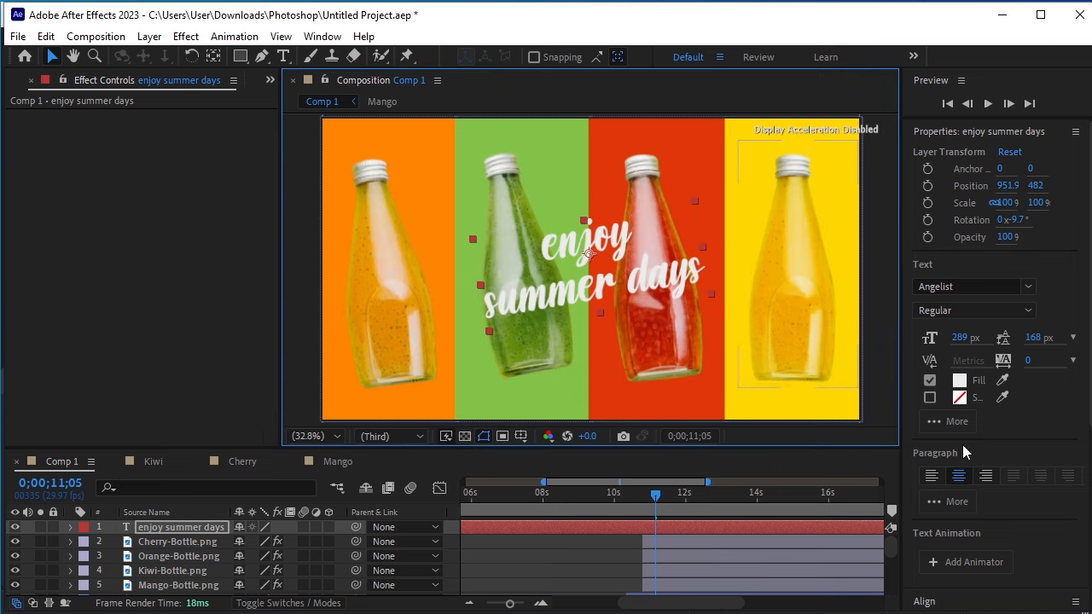
scroll(1035, 294, down, 5)
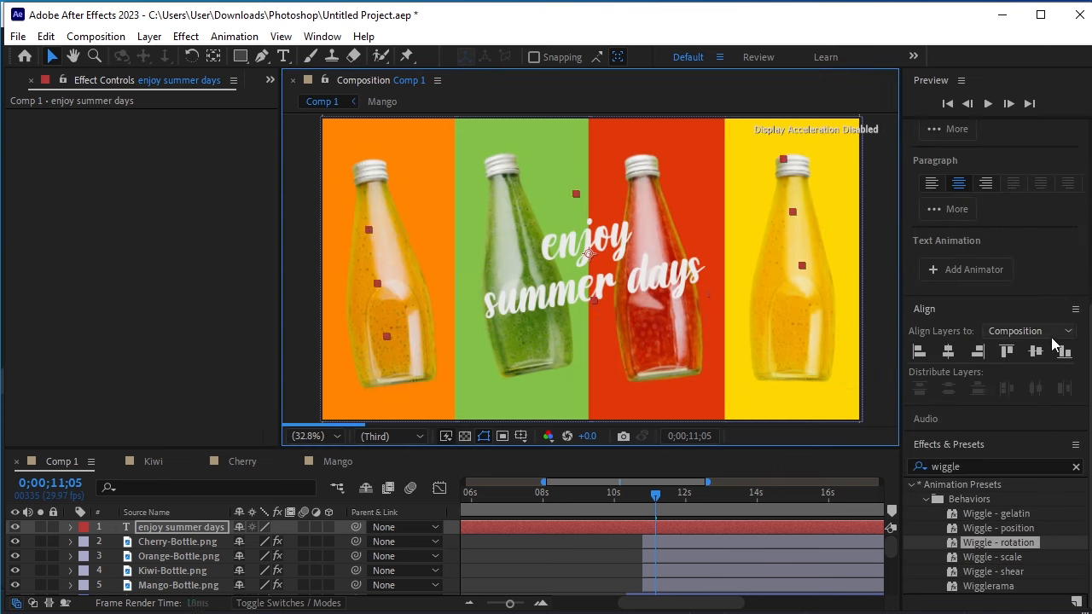
click(952, 354)
click(1035, 352)
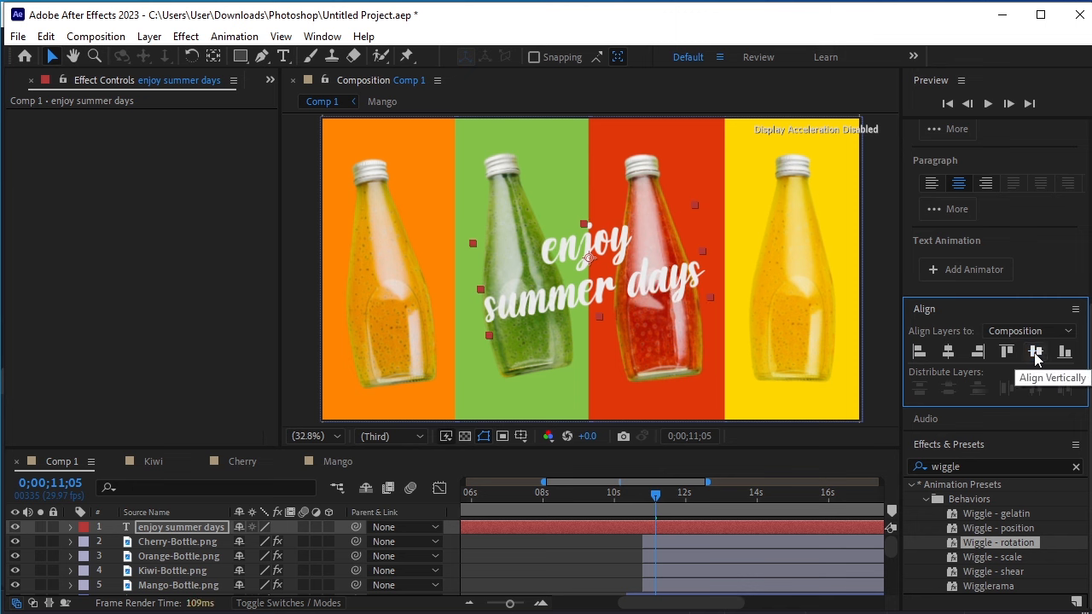
drag(657, 284, 648, 283)
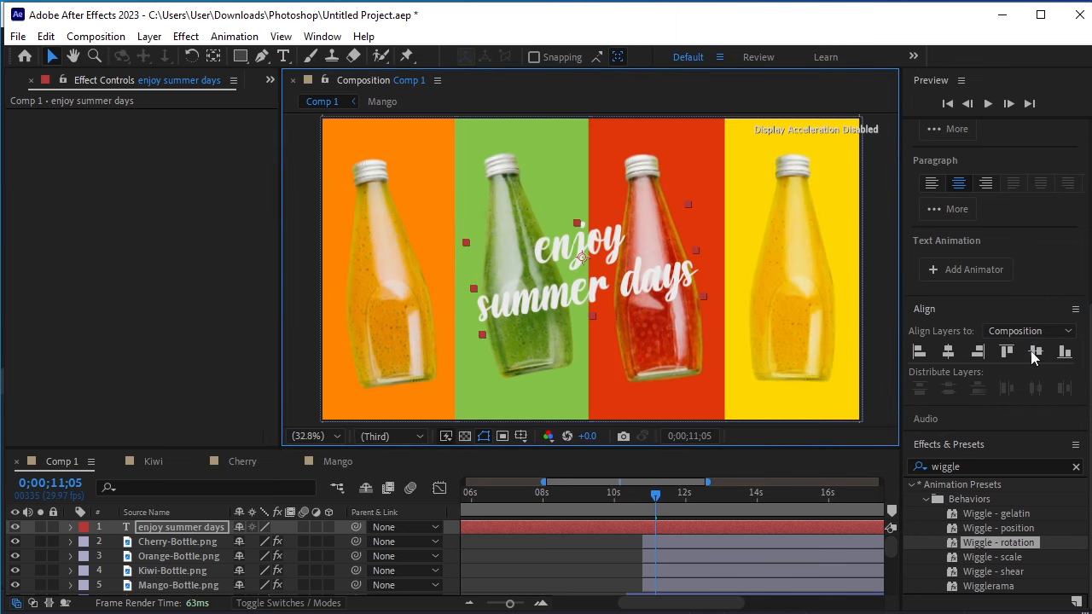
- Apply the Opacity Flicker In preset from the Animate In text presets to the title at 0;00;11;05 and preview it
click(988, 467)
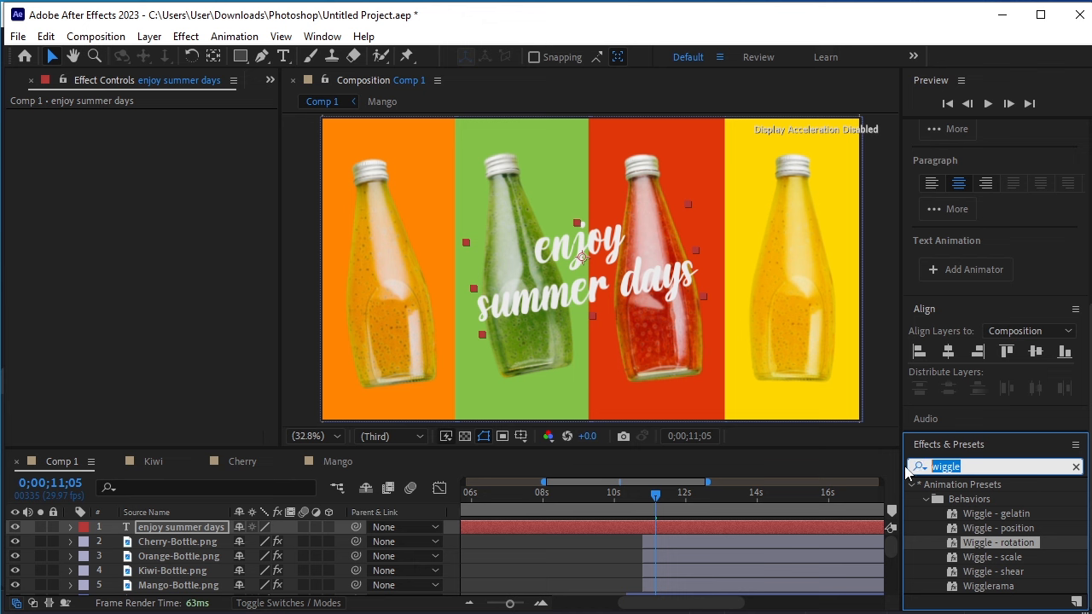
key(BackSpace)
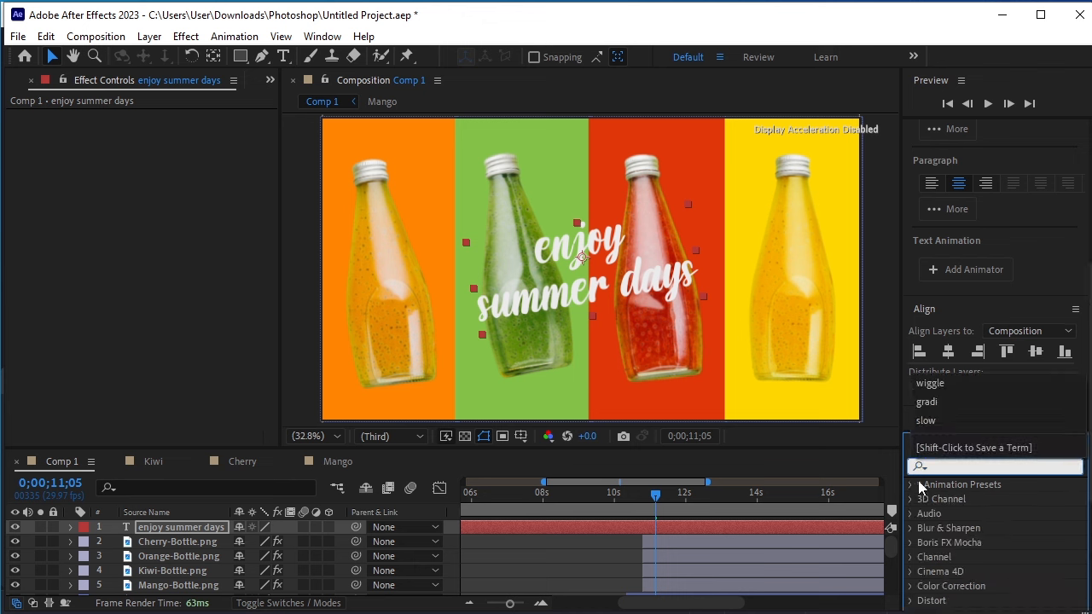
click(910, 485)
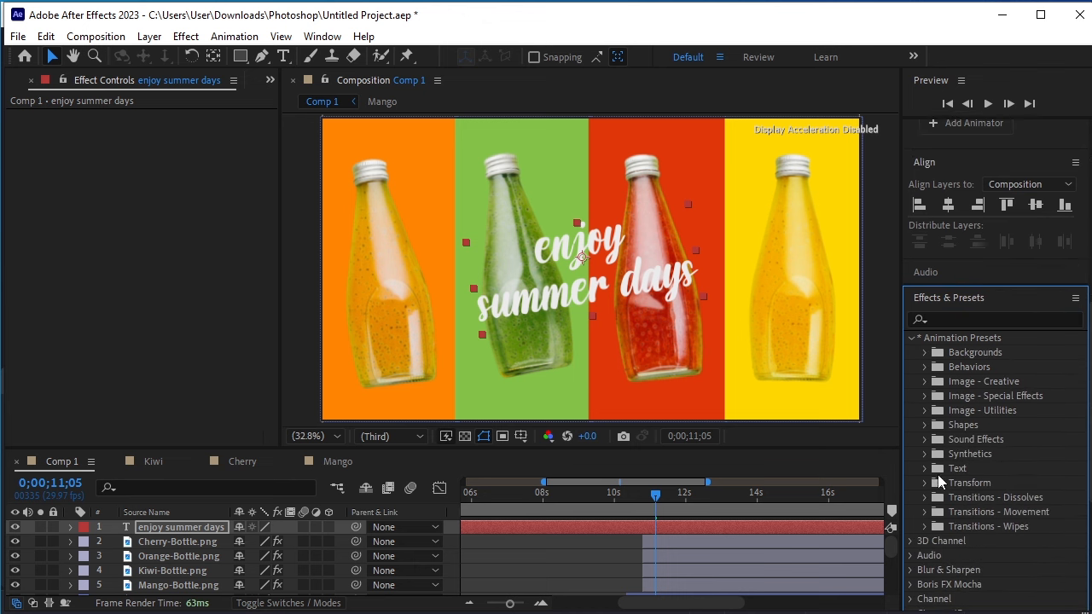
click(925, 469)
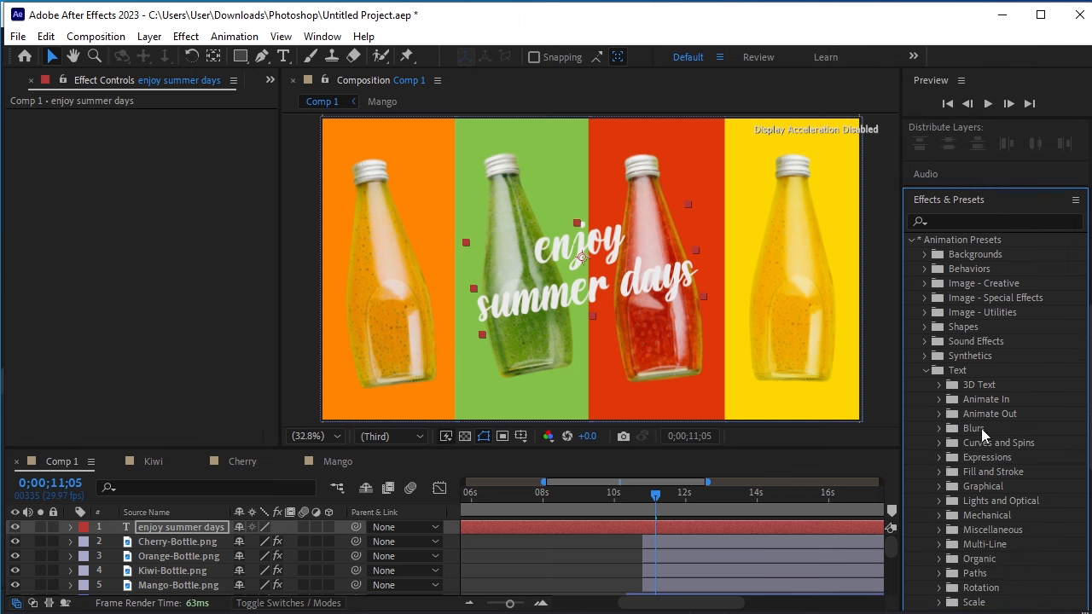
click(938, 399)
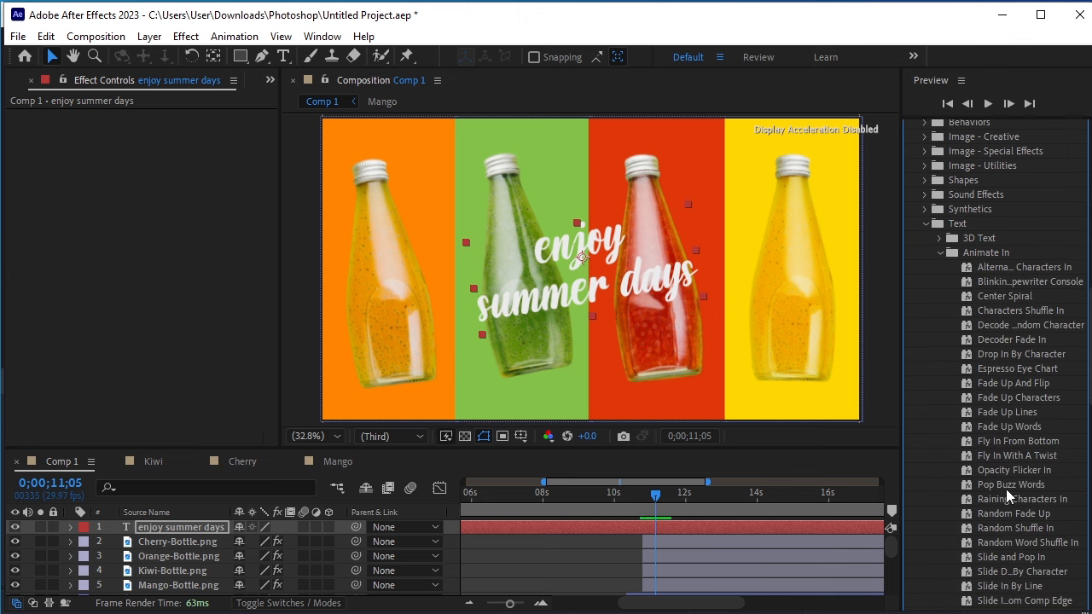
double_click(1007, 469)
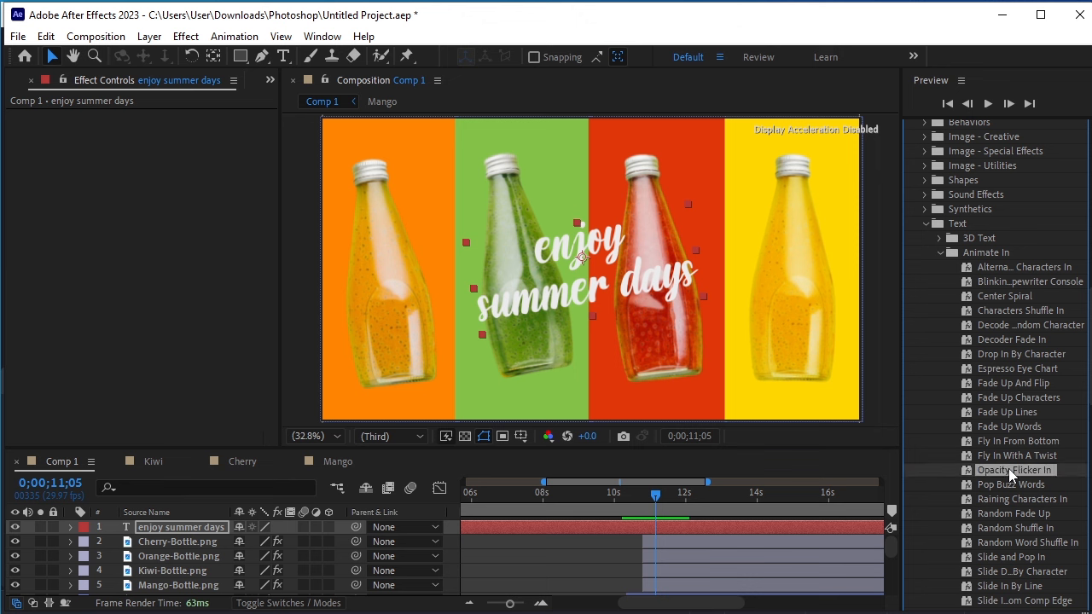
key(space)
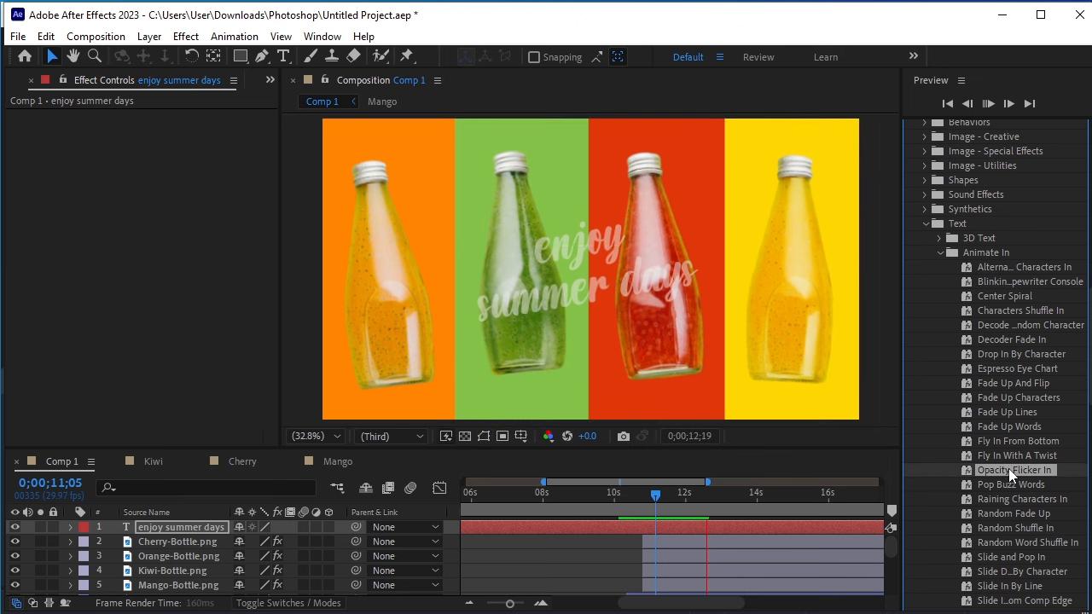
key(space)
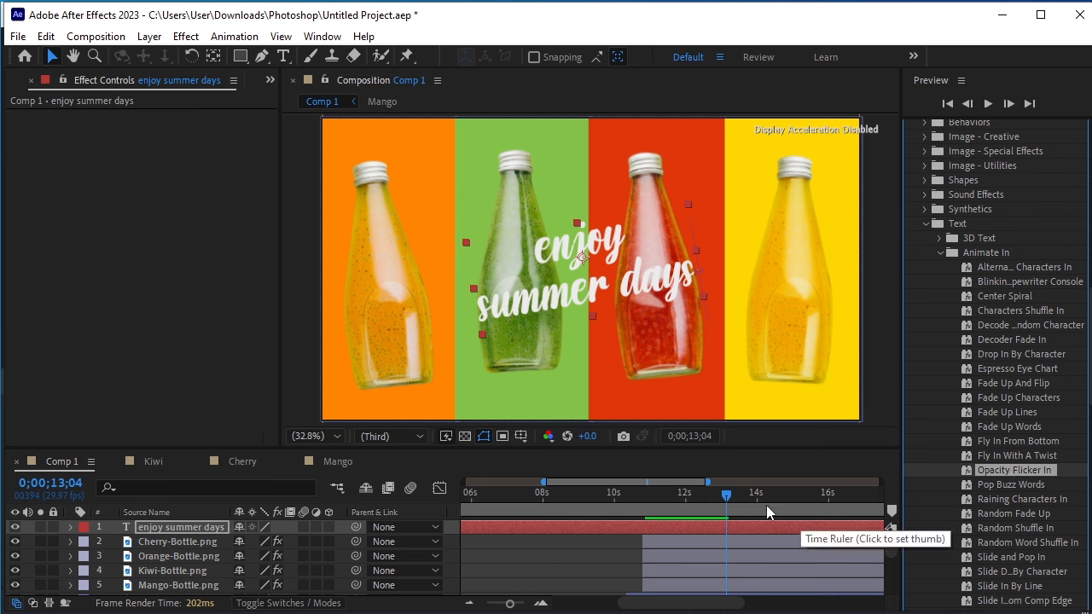
- Reveal the title layer's keyframes and trim its start to about the 11-second mark
click(754, 526)
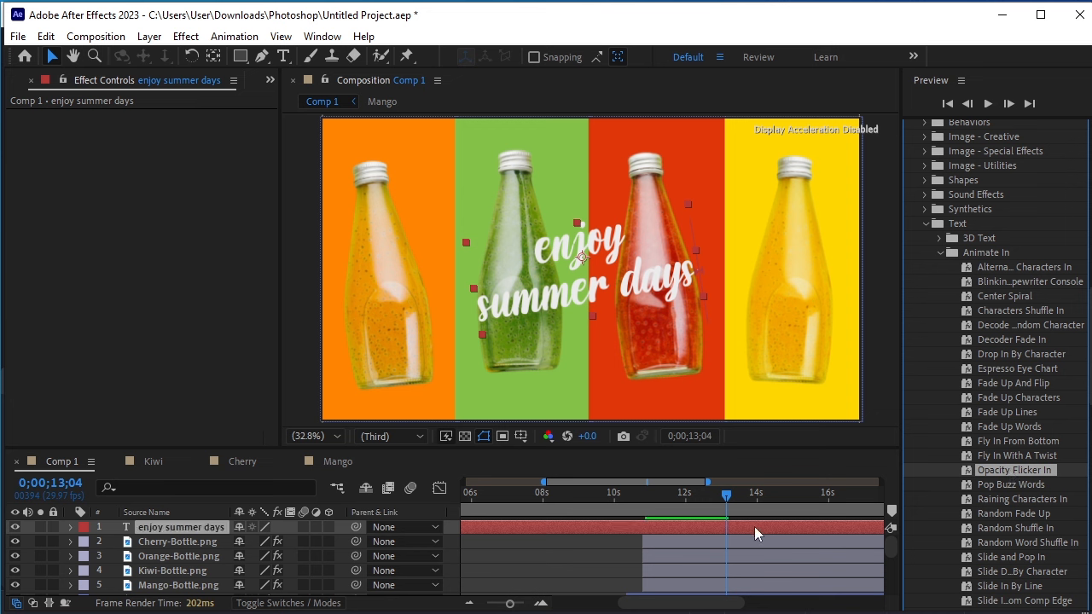
key(u)
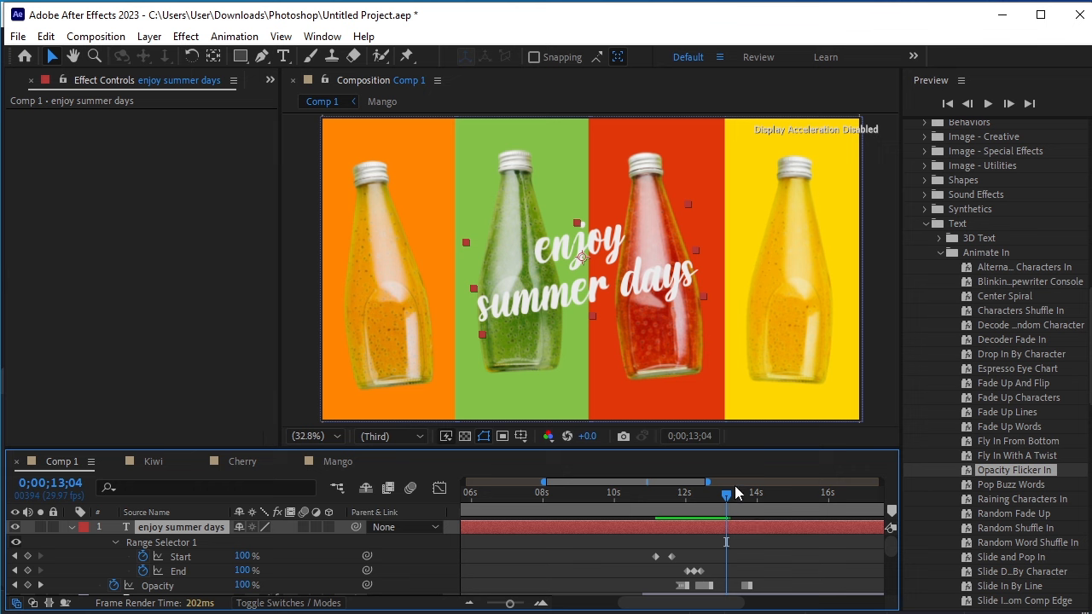
drag(727, 494, 651, 534)
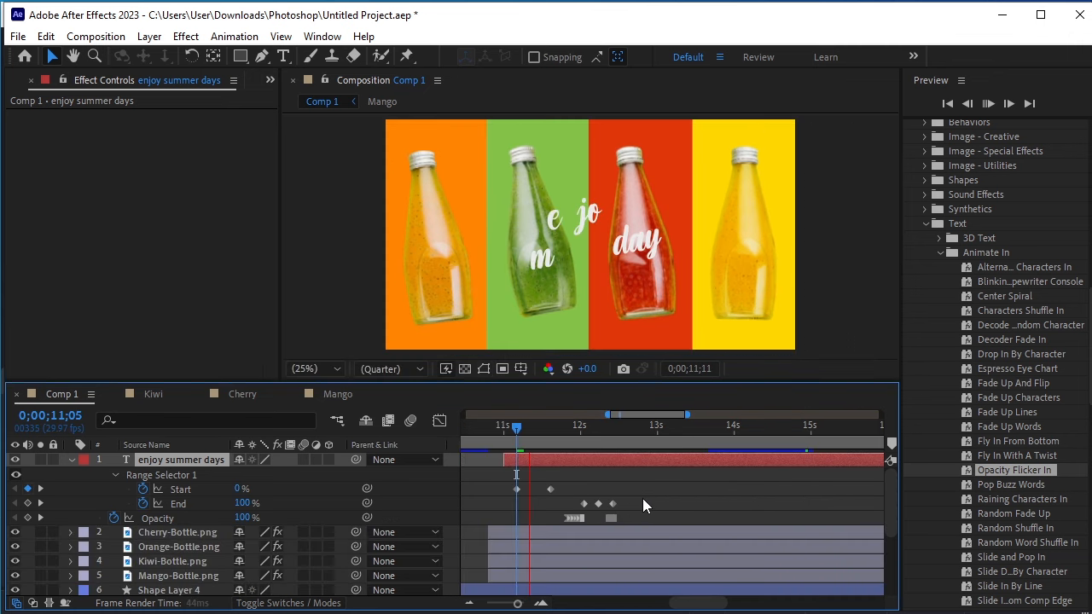
- Delete the title's End and Opacity keyframes, keeping only the Start keyframes, and preview the flicker from 0;00;10;29
key(space)
drag(652, 495, 558, 519)
key(Delete)
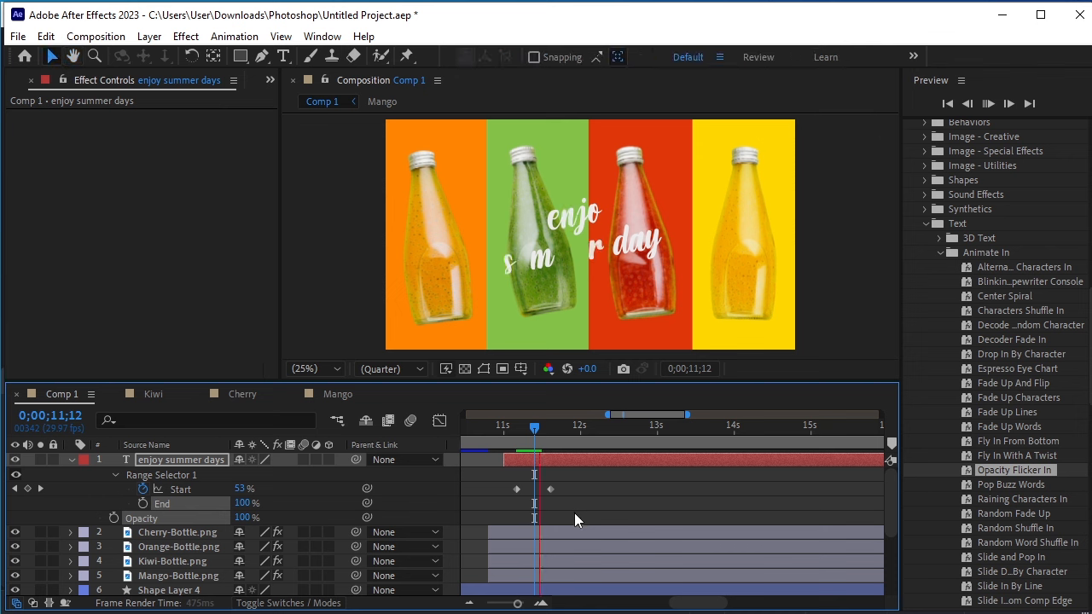
key(space)
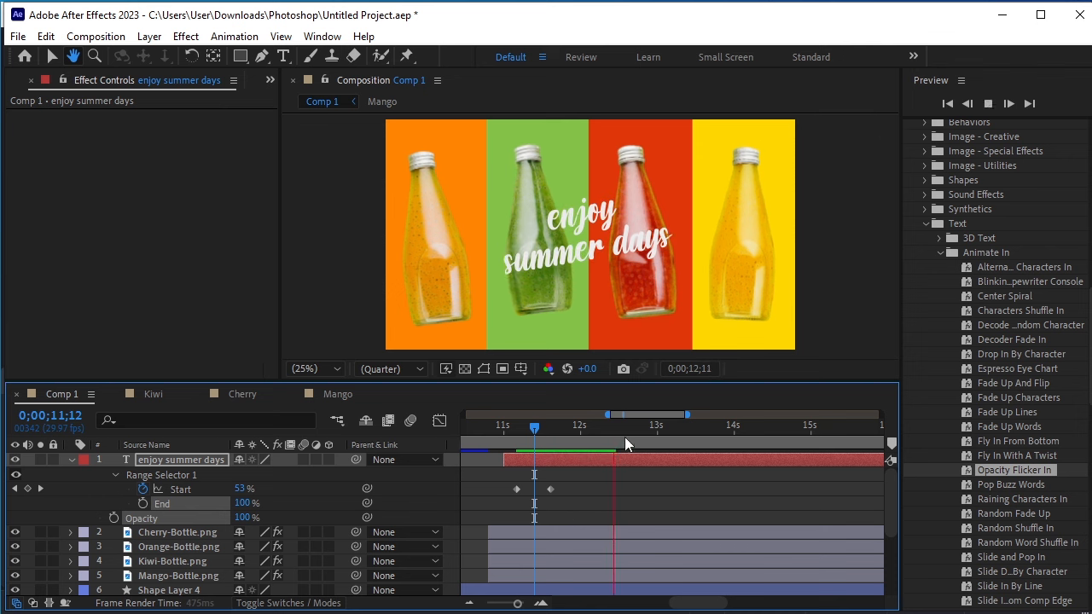
key(space)
drag(617, 428, 500, 447)
key(space)
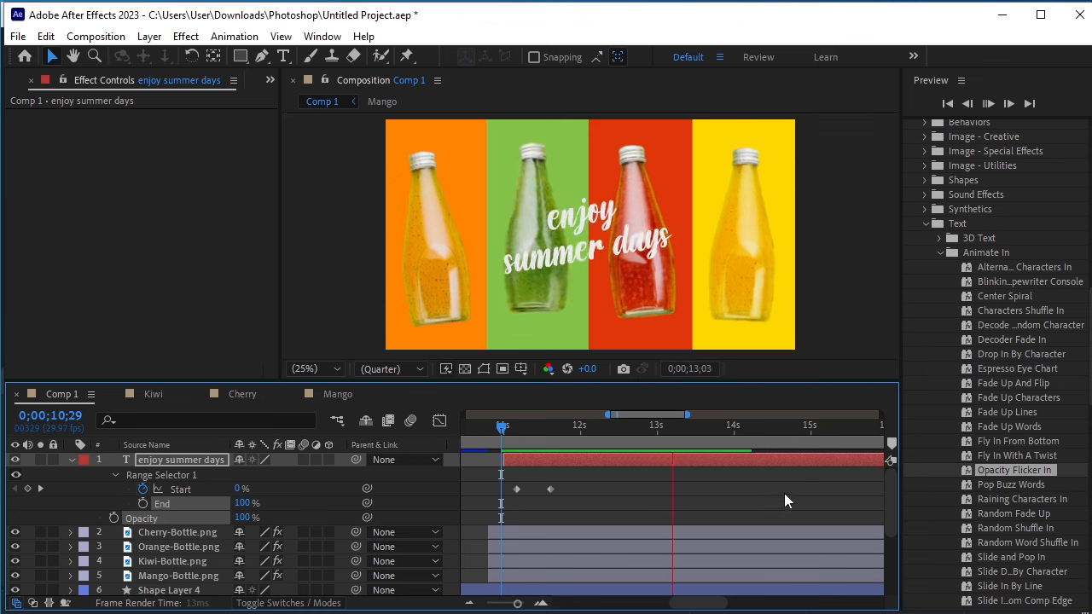
key(space)
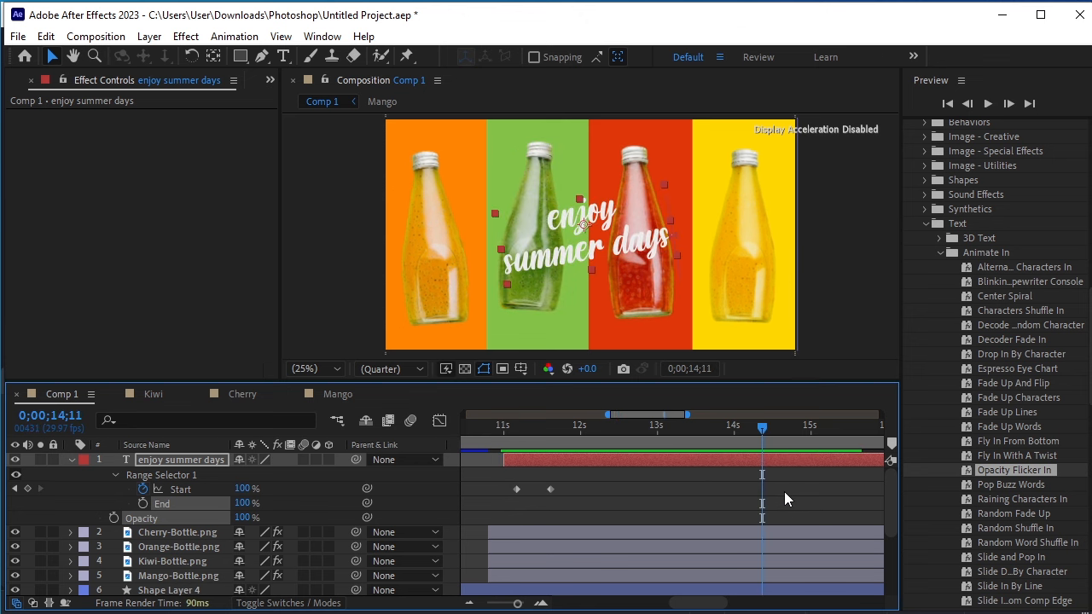
- Play the whole advertisement from 0;00;00;00 through the closing title
key(minus)
key(minus)
key(minus)
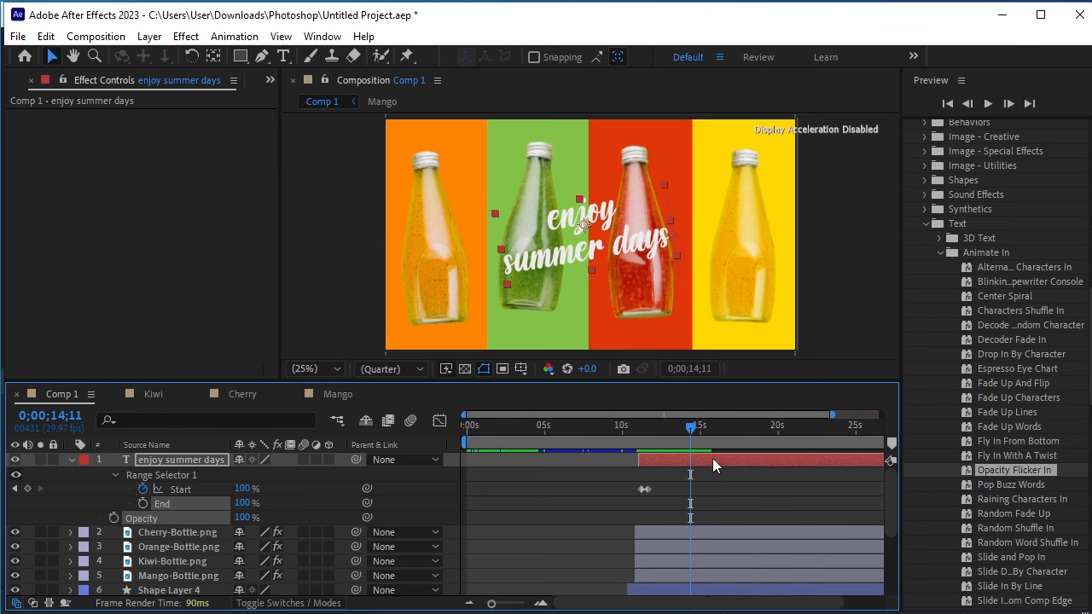
drag(689, 433, 466, 427)
key(space)
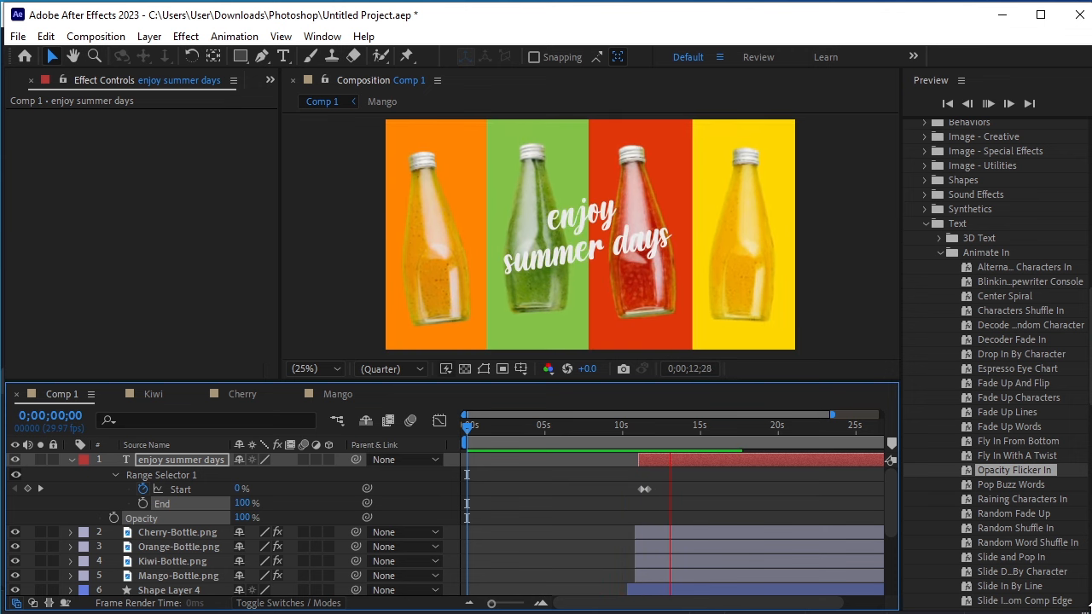
key(space)
- Reveal the Mango layer's Position keyframes, move the keyframe that starts its exit to 0;00;10;06 and preview the transition
drag(671, 380, 670, 309)
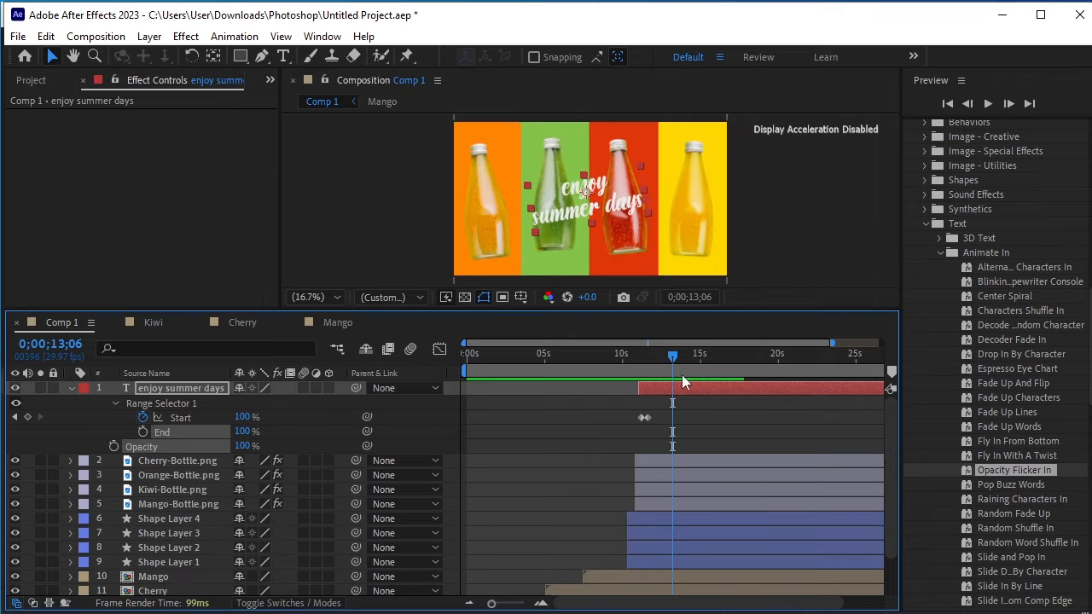
click(173, 504)
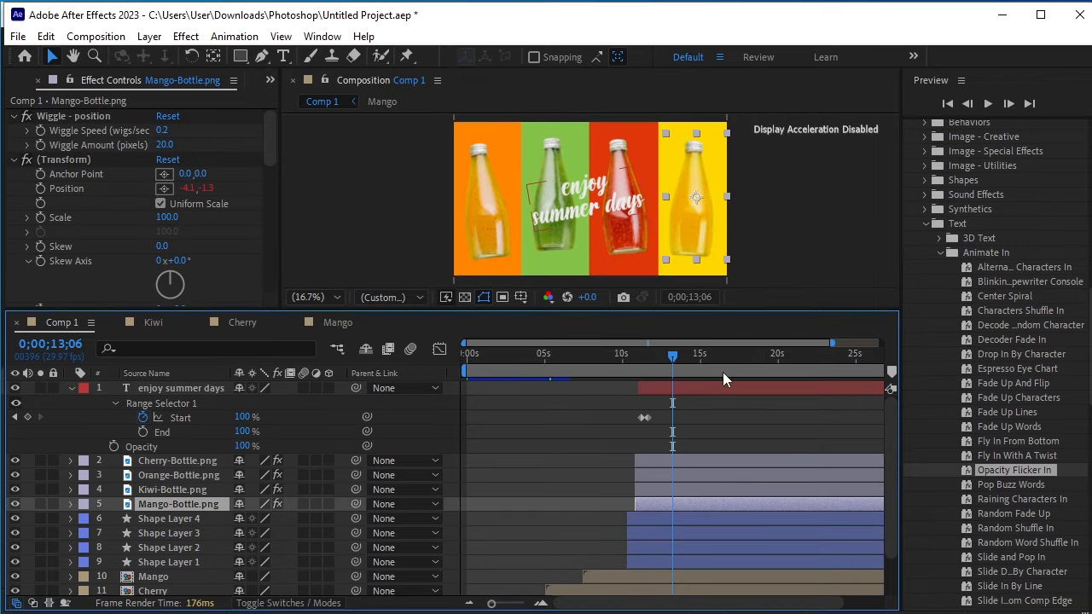
drag(671, 358, 625, 390)
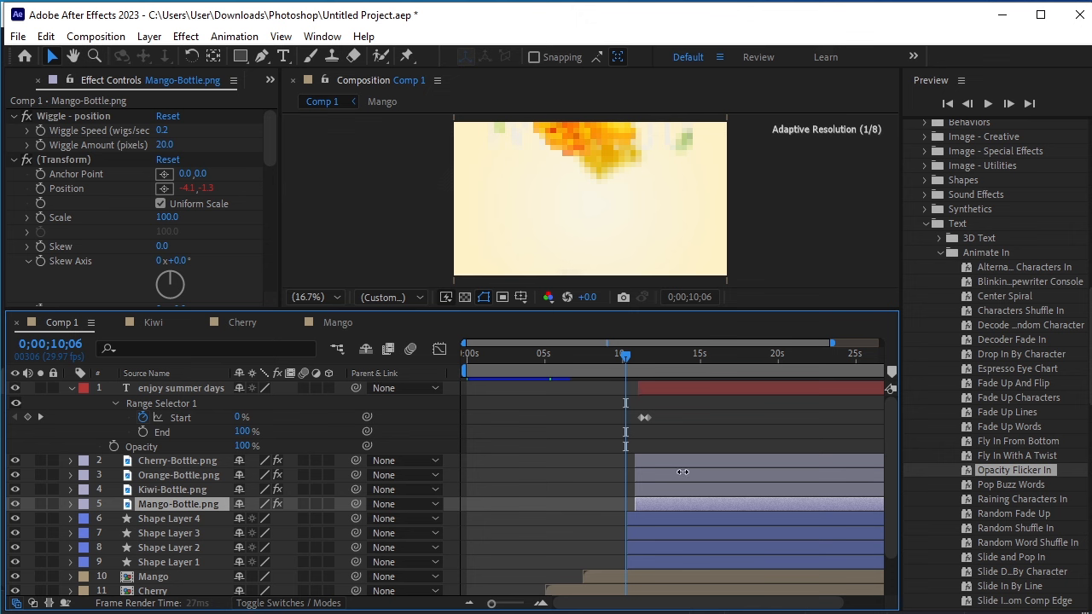
key(=)
key(=)
click(725, 432)
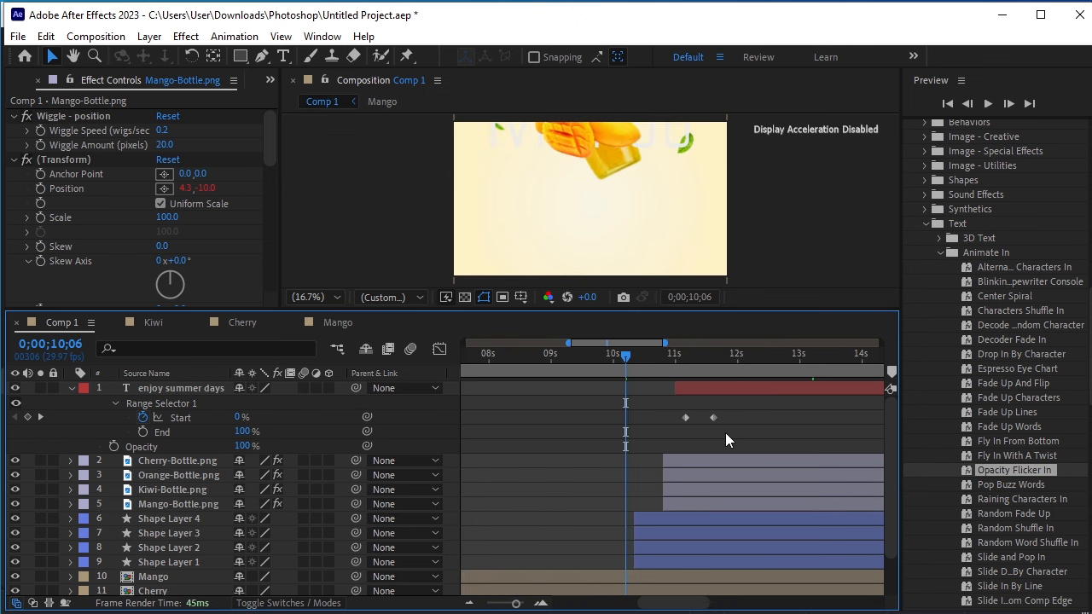
key(=)
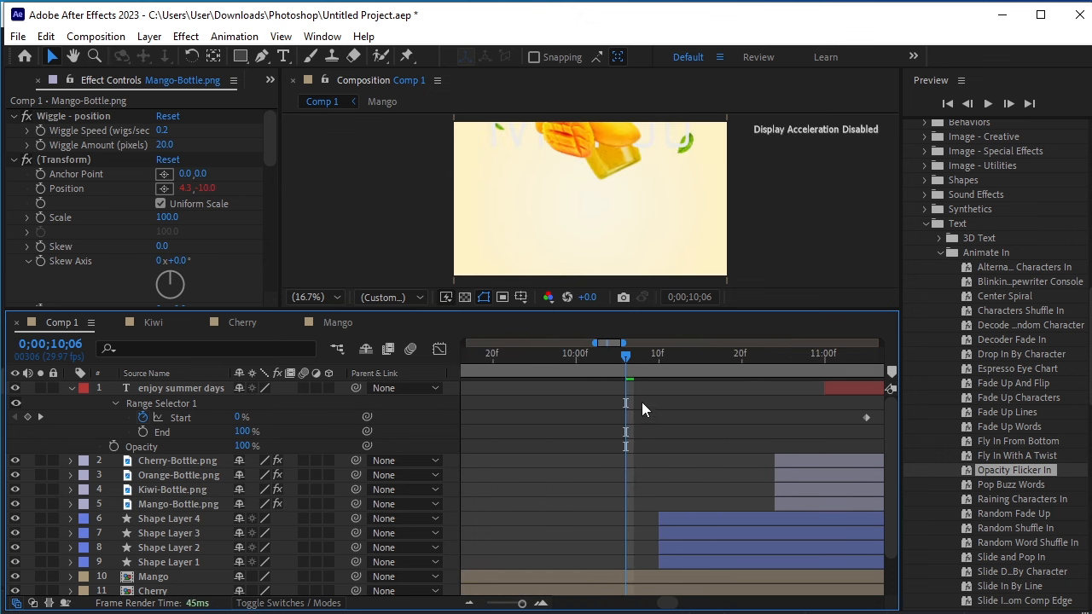
click(663, 579)
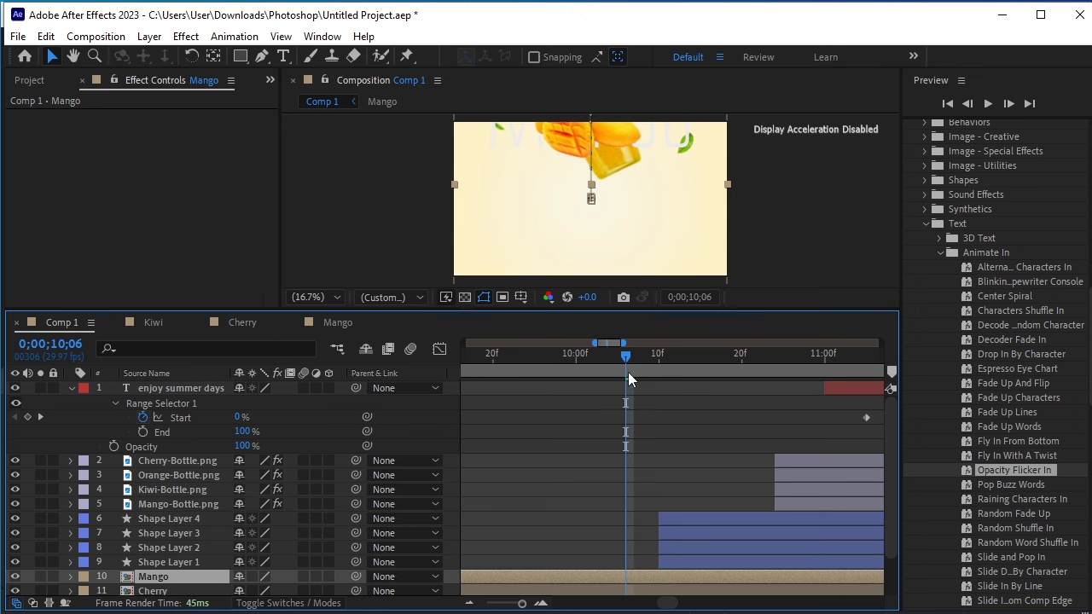
key(p)
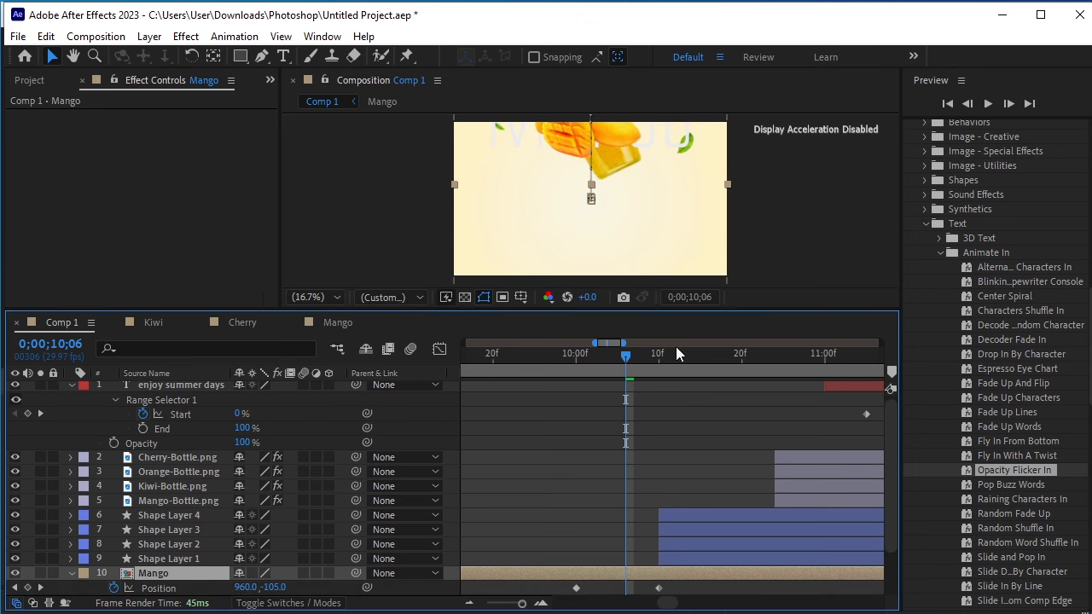
drag(577, 588, 626, 589)
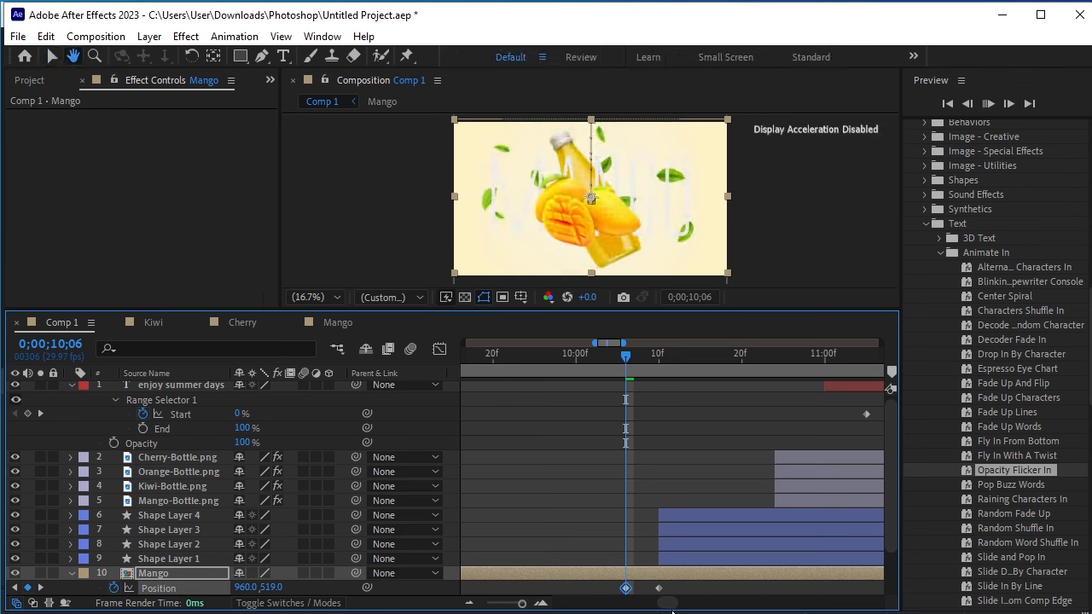
key(space)
key(space)
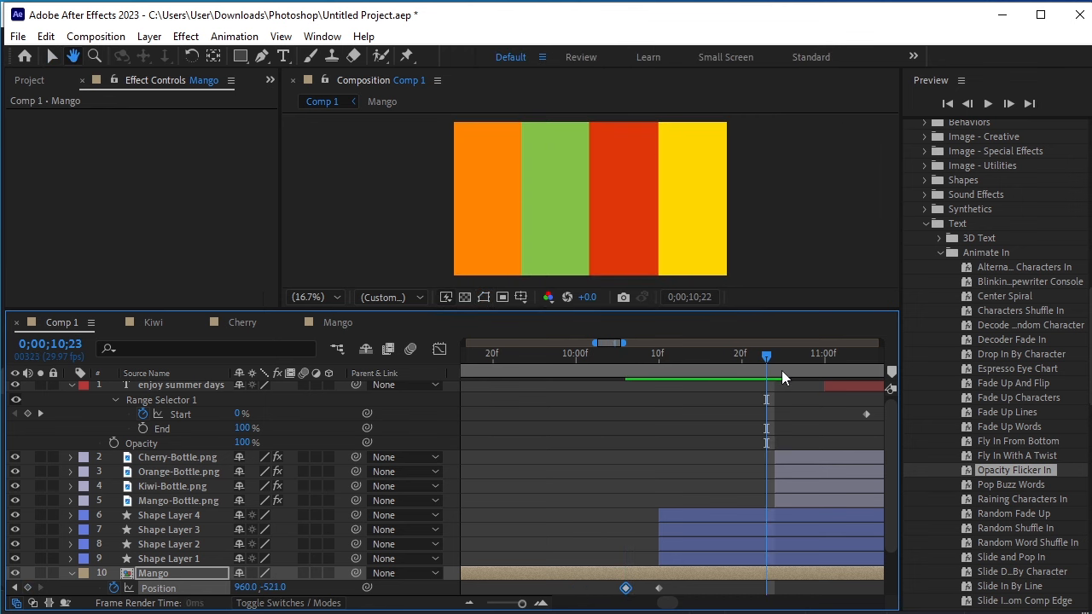
- Shift the Mango layer's exit-start Position keyframe one frame further, to 0;00;10;07
click(735, 370)
drag(734, 371, 619, 426)
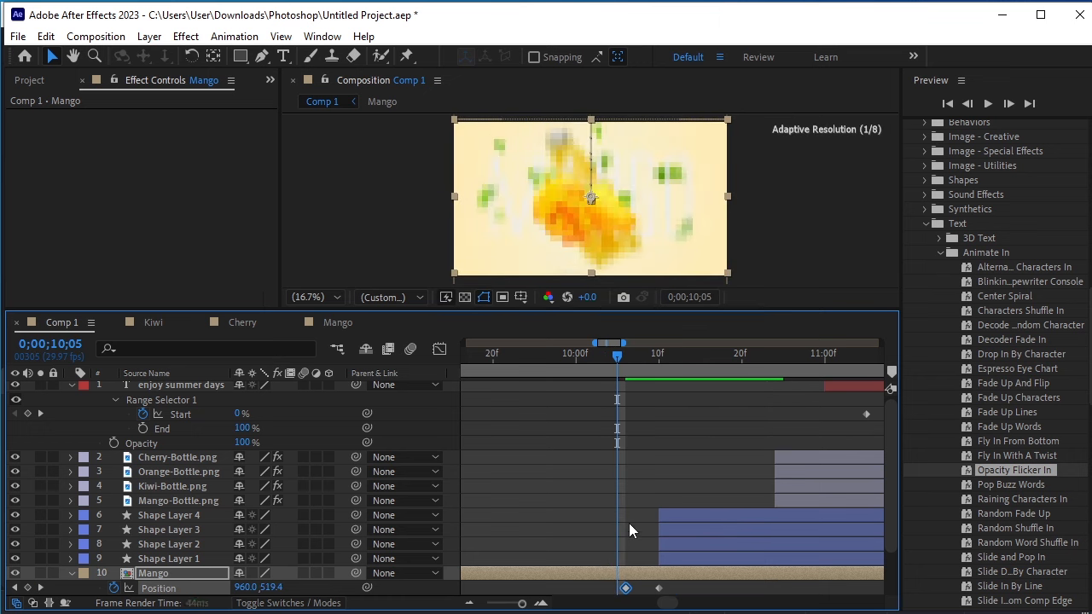
click(633, 595)
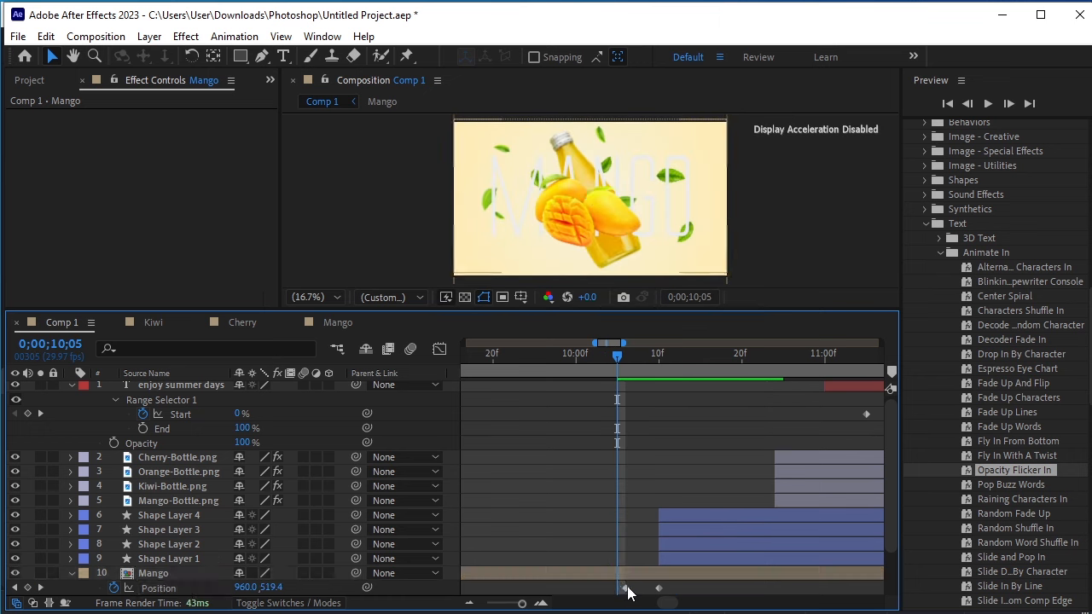
drag(627, 587, 635, 587)
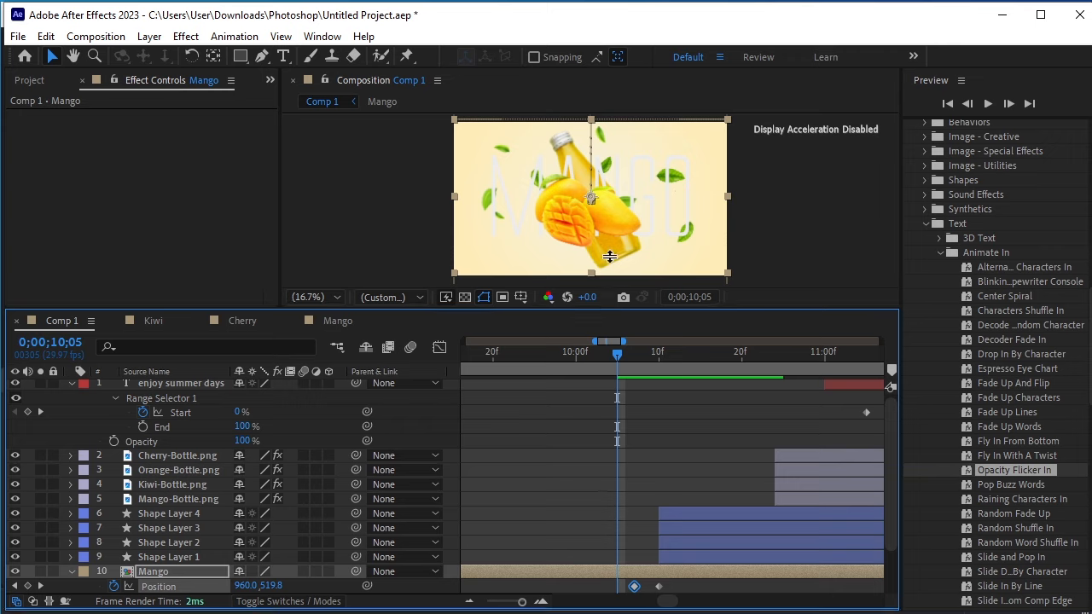
- Reveal Dark Gray Solid 1's Gradient Ramp keyframes and move the yellow Start Color and End Color keyframes to 0;00;10;07
drag(613, 309, 616, 191)
click(641, 528)
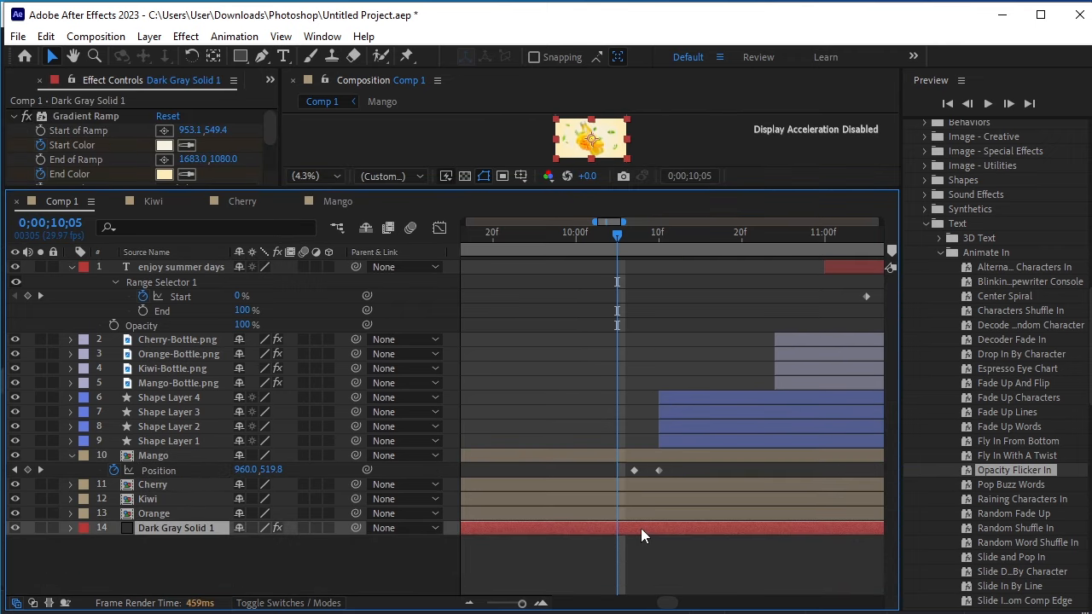
key(u)
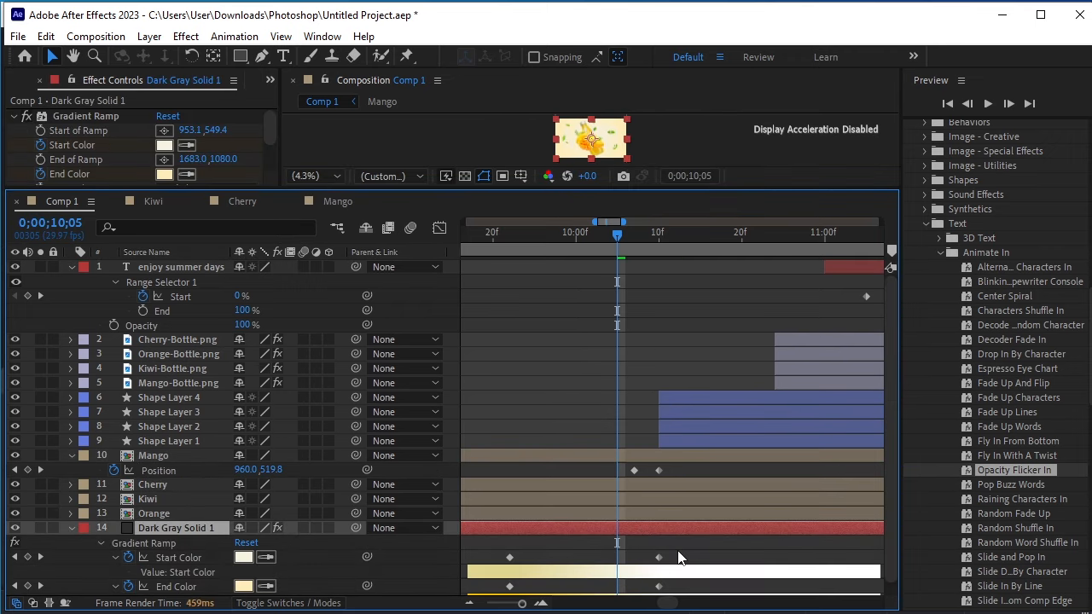
scroll(663, 539, down, 1)
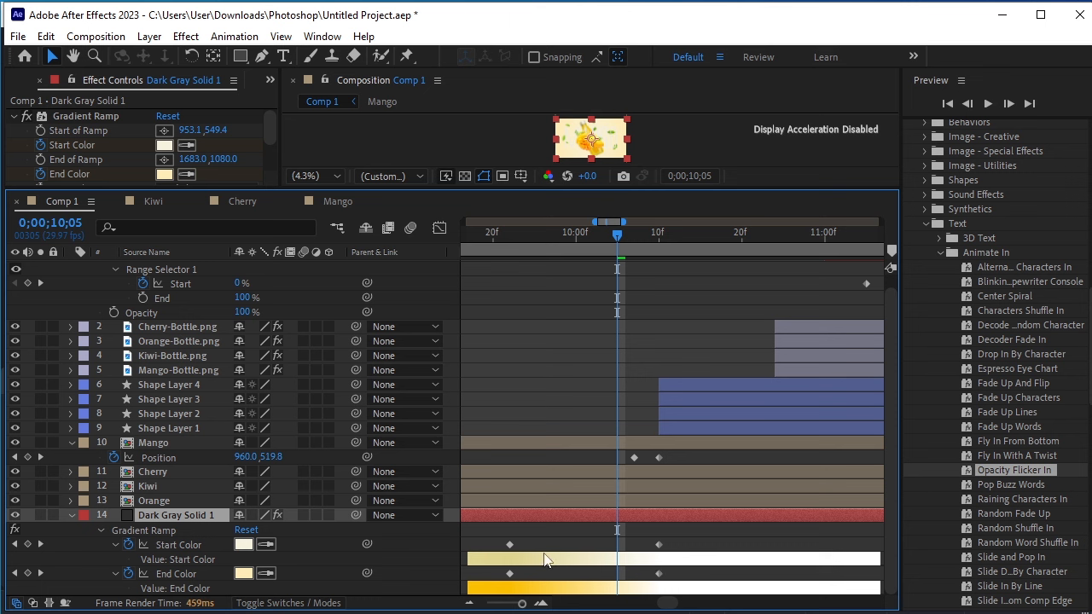
drag(505, 531, 634, 589)
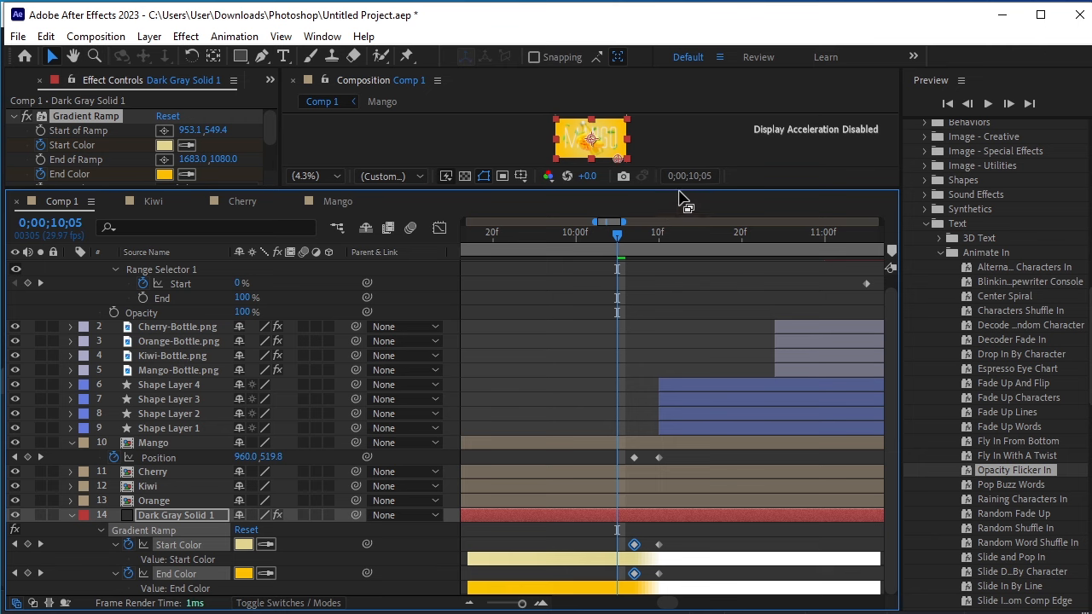
drag(685, 187, 794, 432)
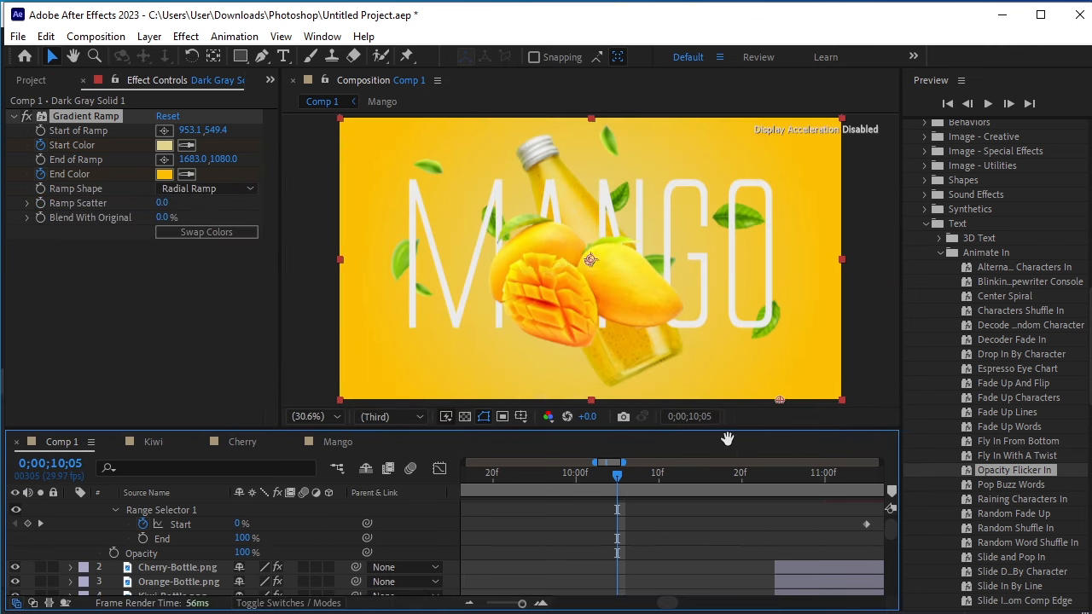
- Preview the mango-to-bottles transition from 0;00;10;05 and play the whole advertisement from 0;00;00;00
key(space)
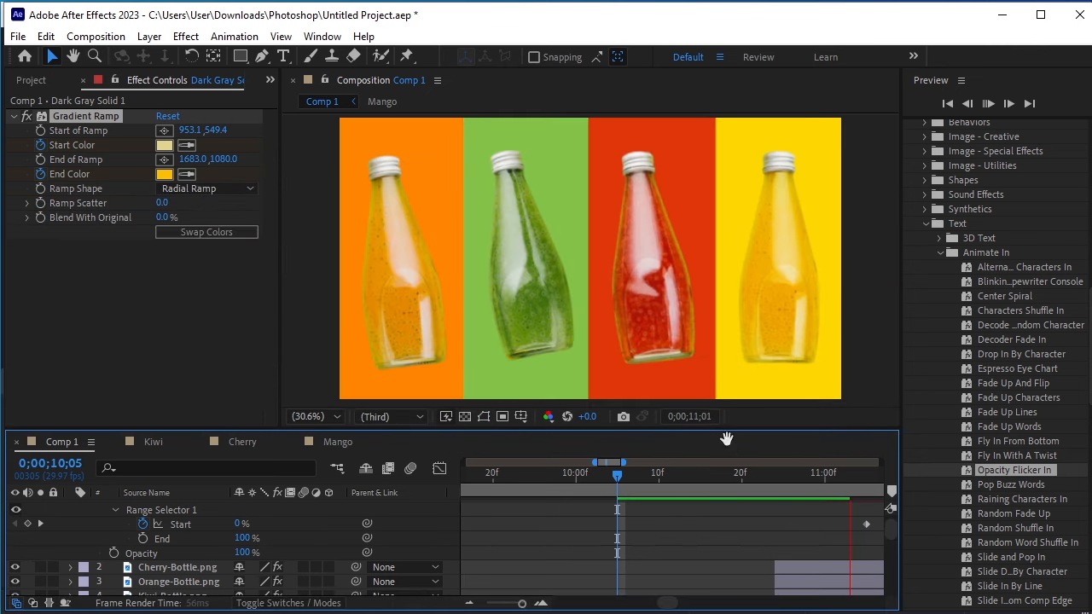
scroll(775, 469, down, 6)
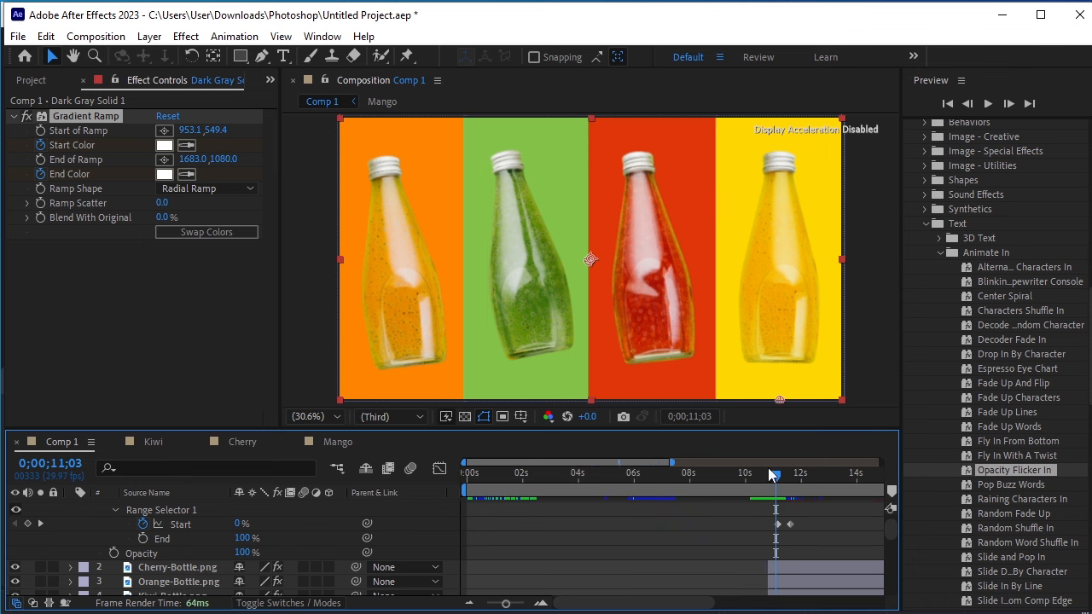
scroll(772, 477, down, 2)
drag(714, 476, 220, 519)
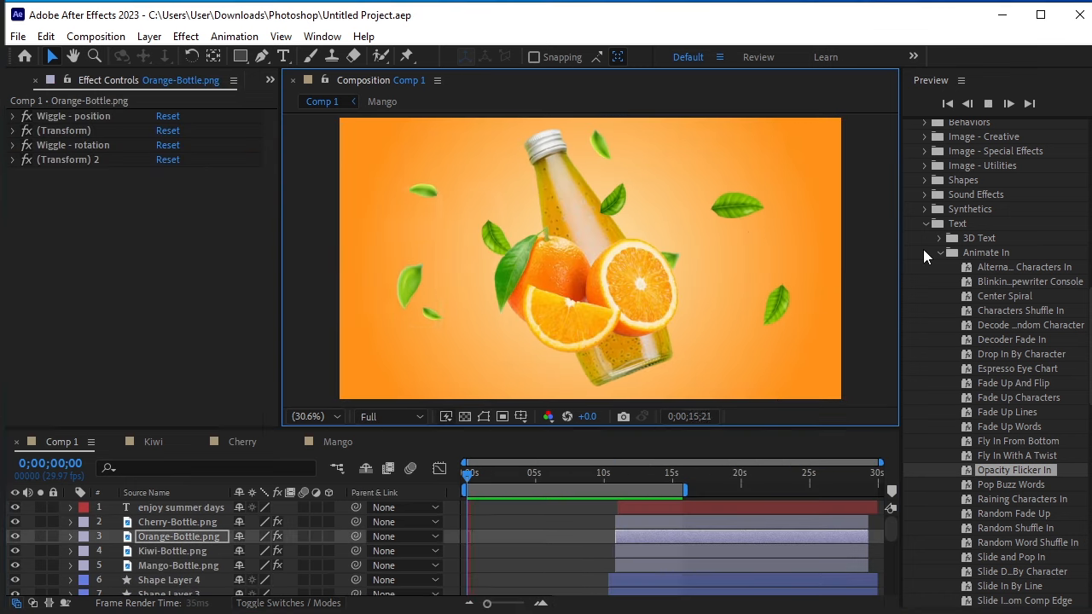
key(space)
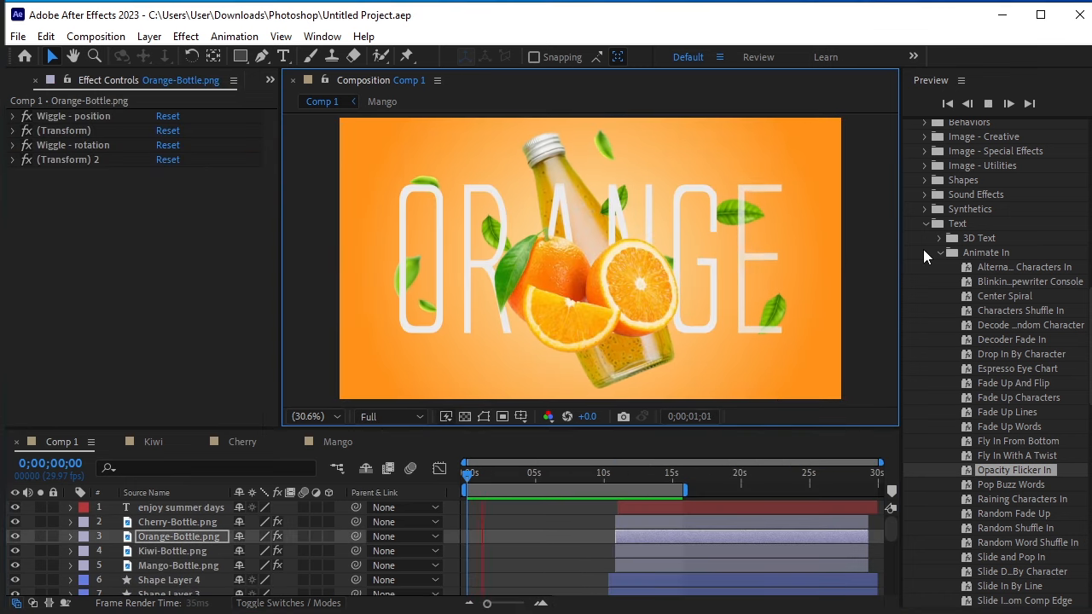